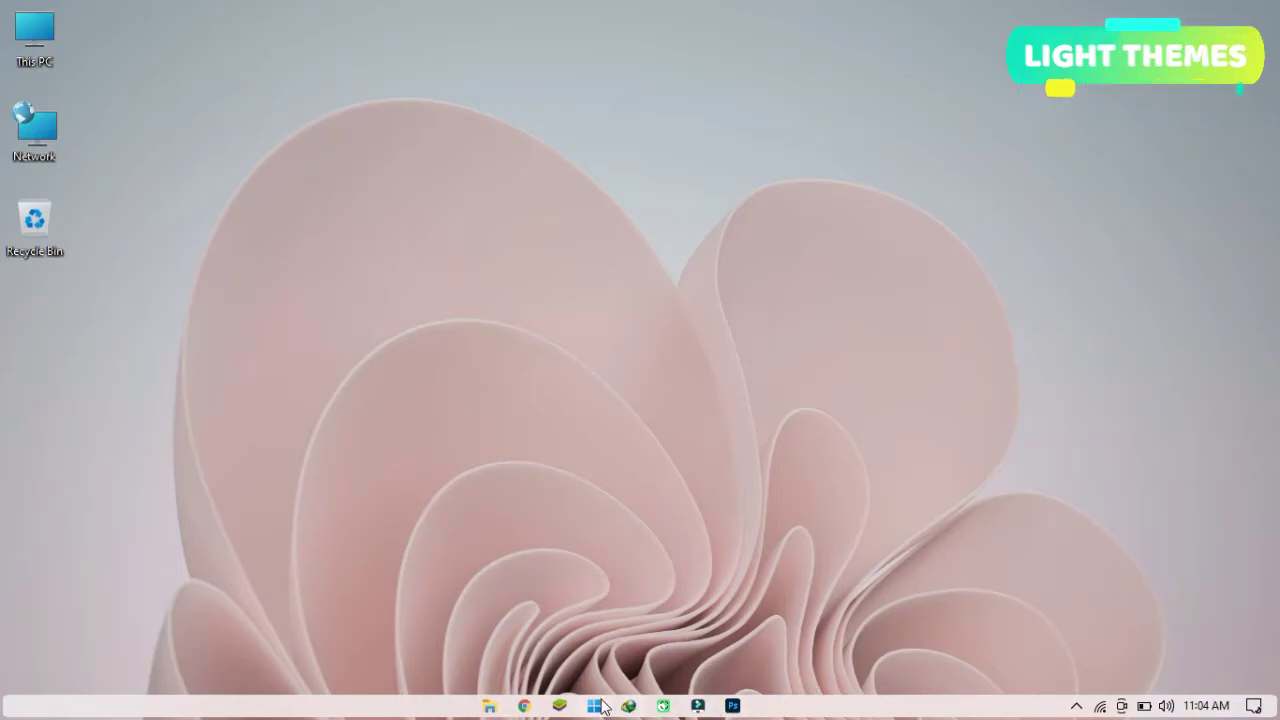
- Examine the light-themed Start menu by browsing its app list down to the end, and close it
left_click(663, 706)
scroll(206, 477, "down", 9)
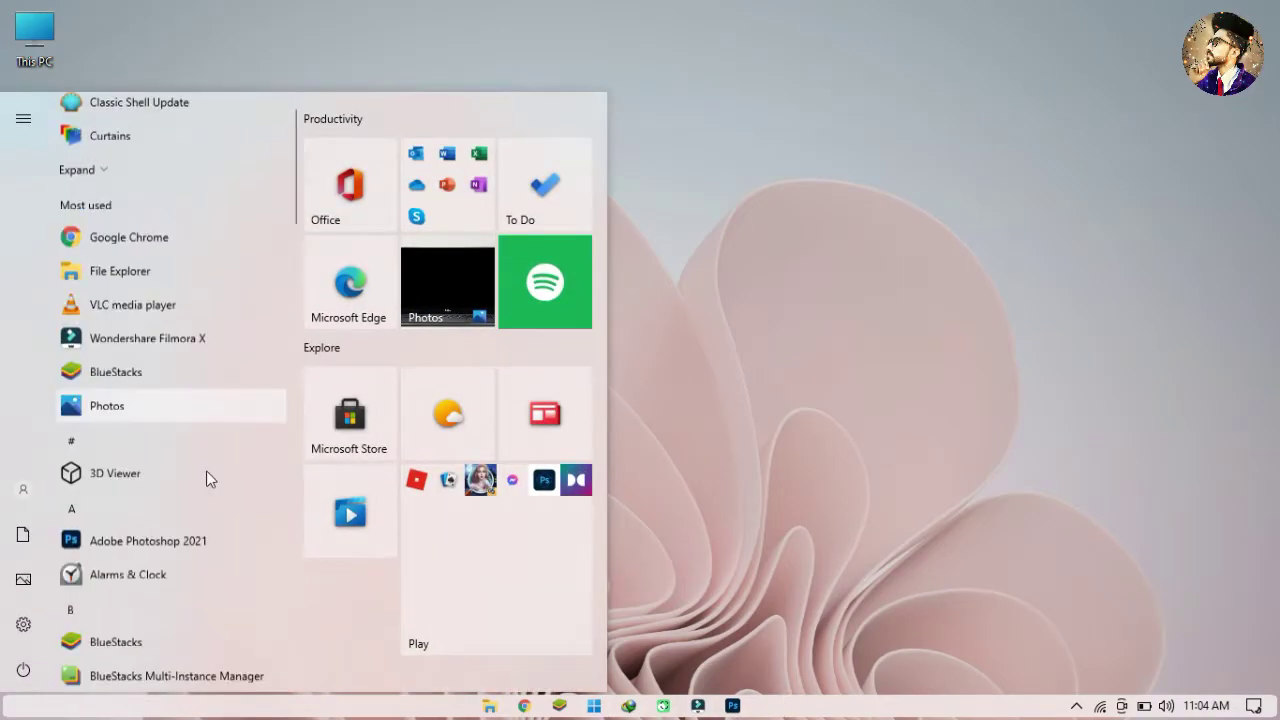
scroll(203, 480, "down", 10)
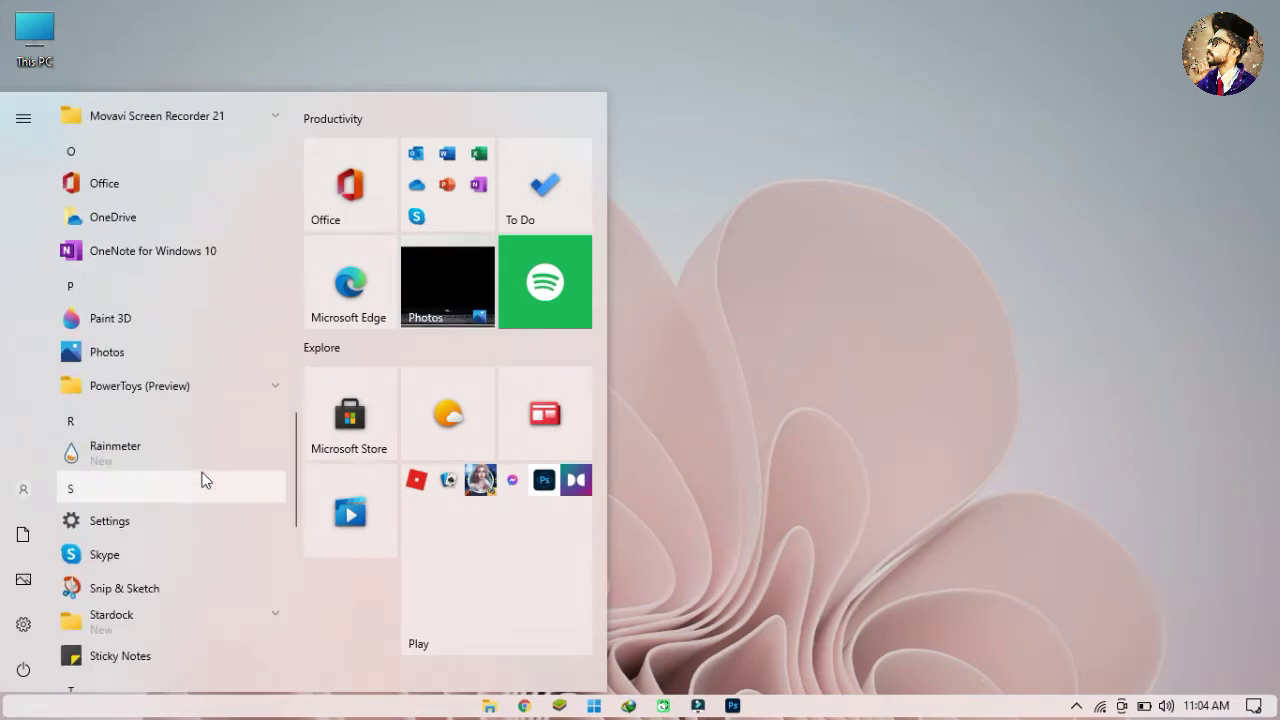
scroll(203, 480, "down", 6)
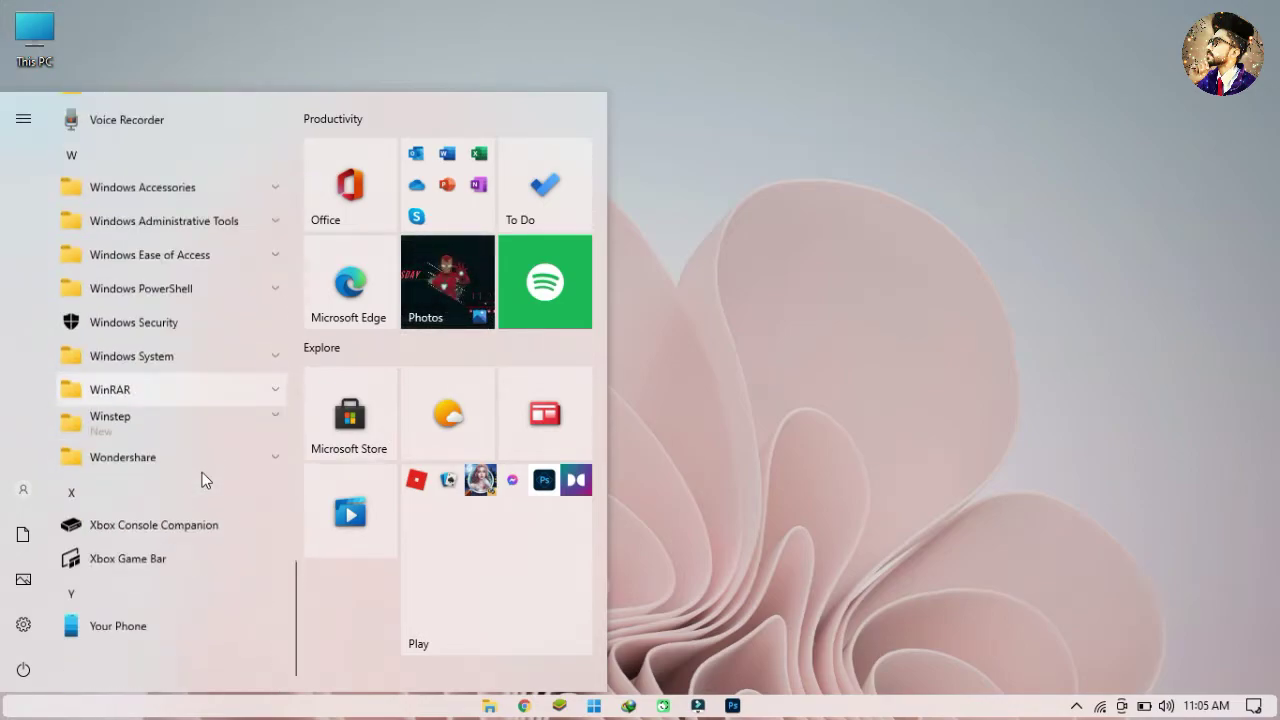
left_click(656, 196)
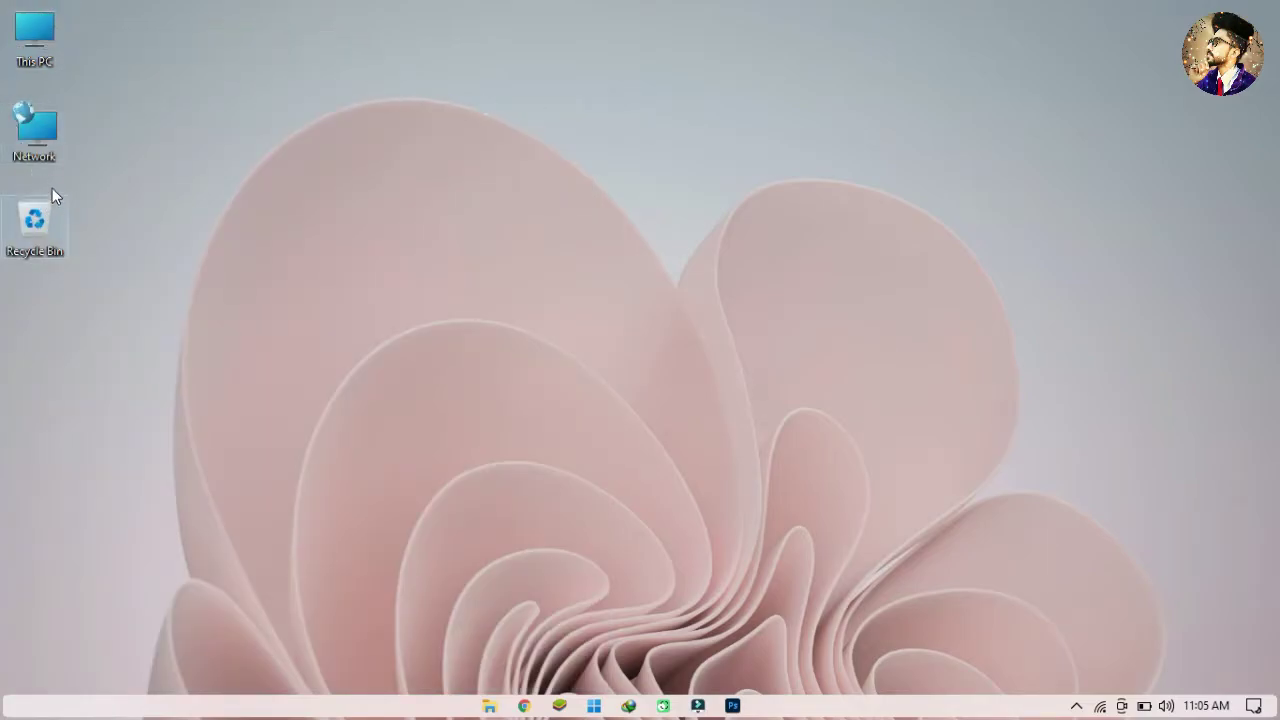
- Examine the light-themed This PC window in both maximized and restored size, and close it
double_click(36, 38)
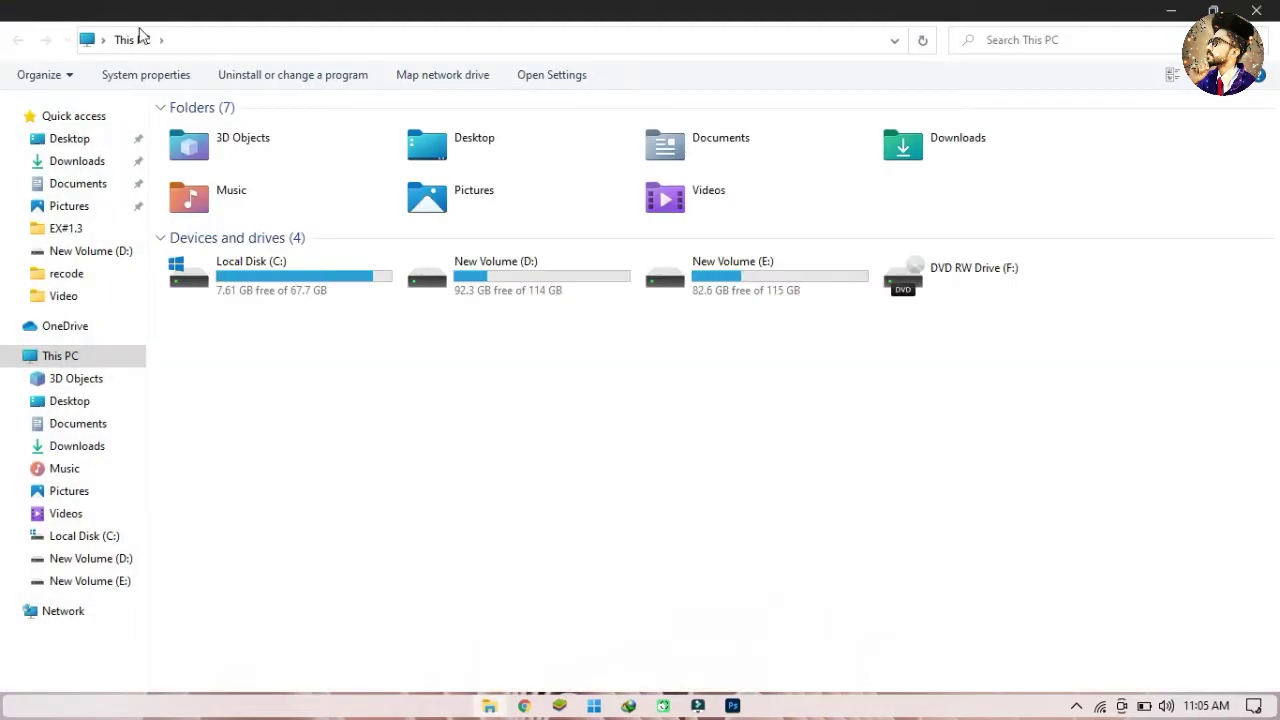
left_click_drag(306, 9, 434, 148)
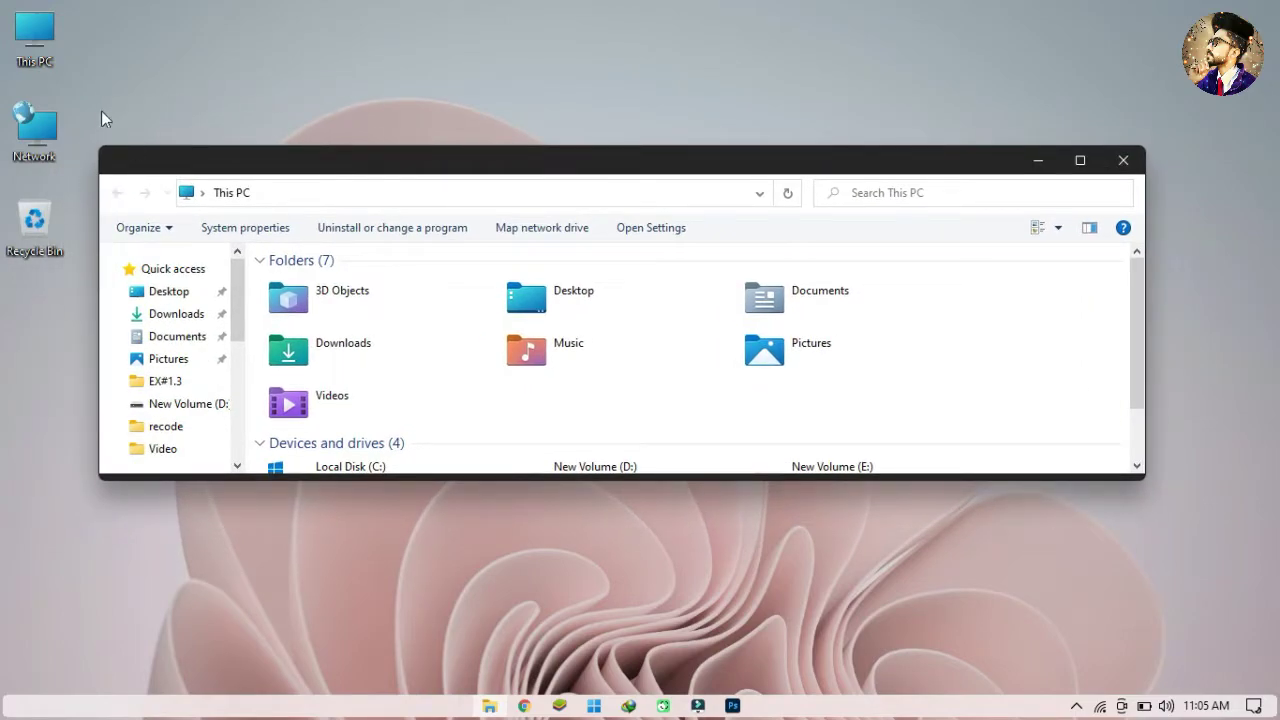
double_click(182, 158)
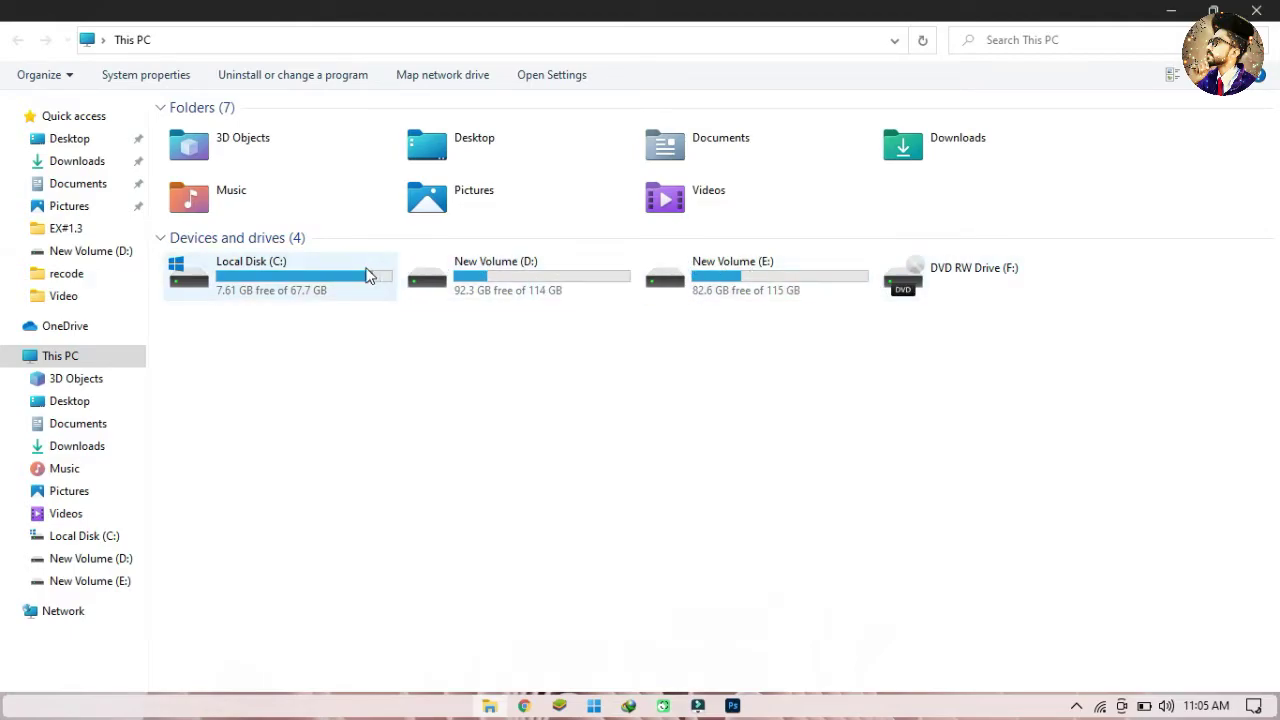
left_click(366, 276)
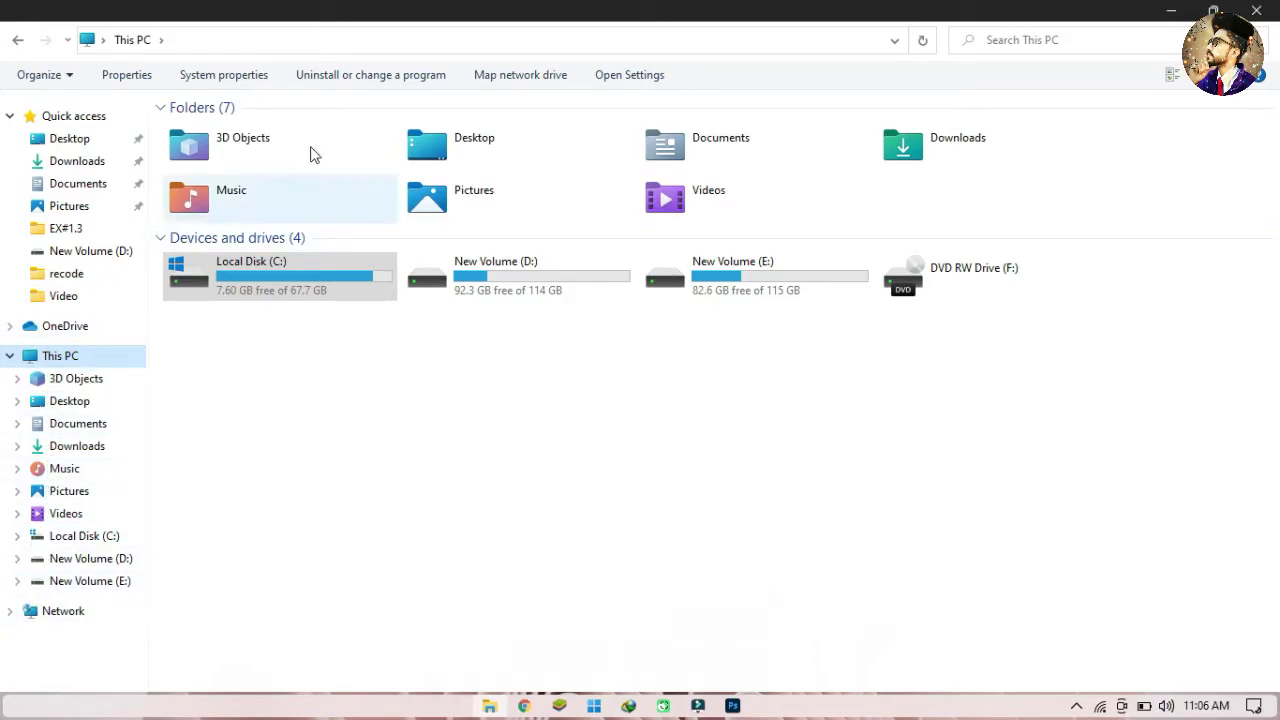
left_click_drag(1067, 20, 990, 152)
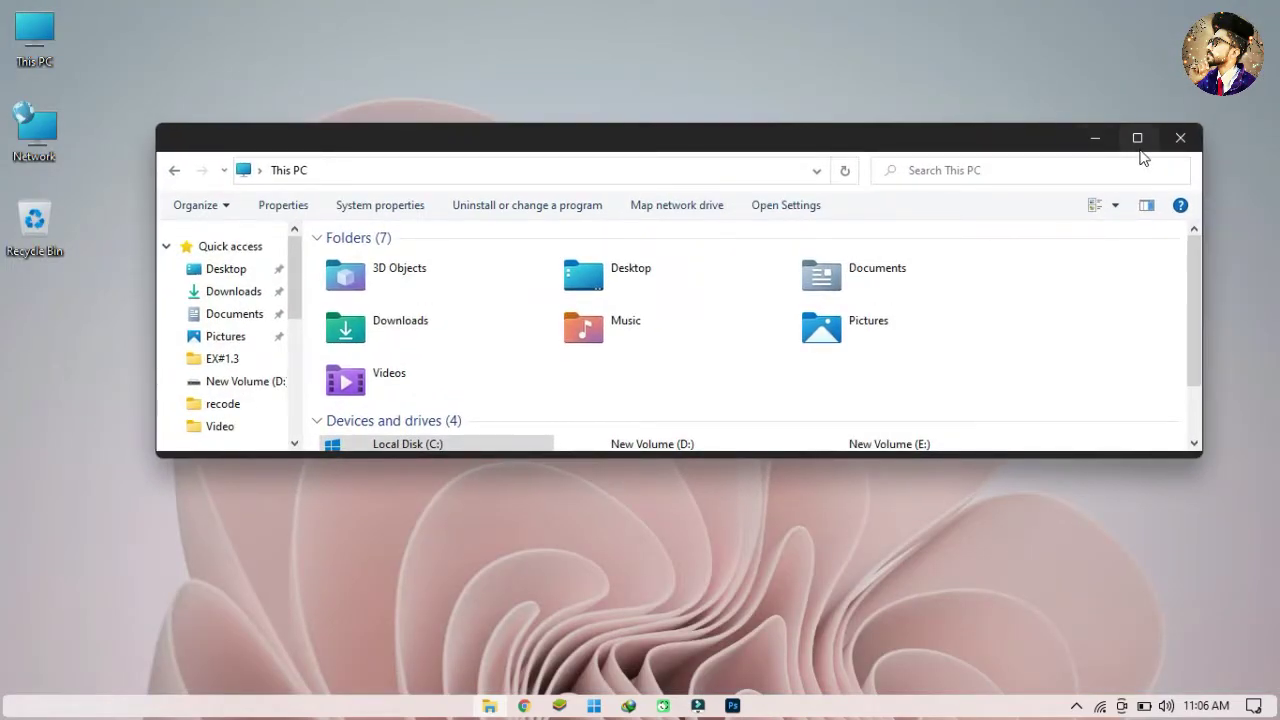
left_click(1181, 139)
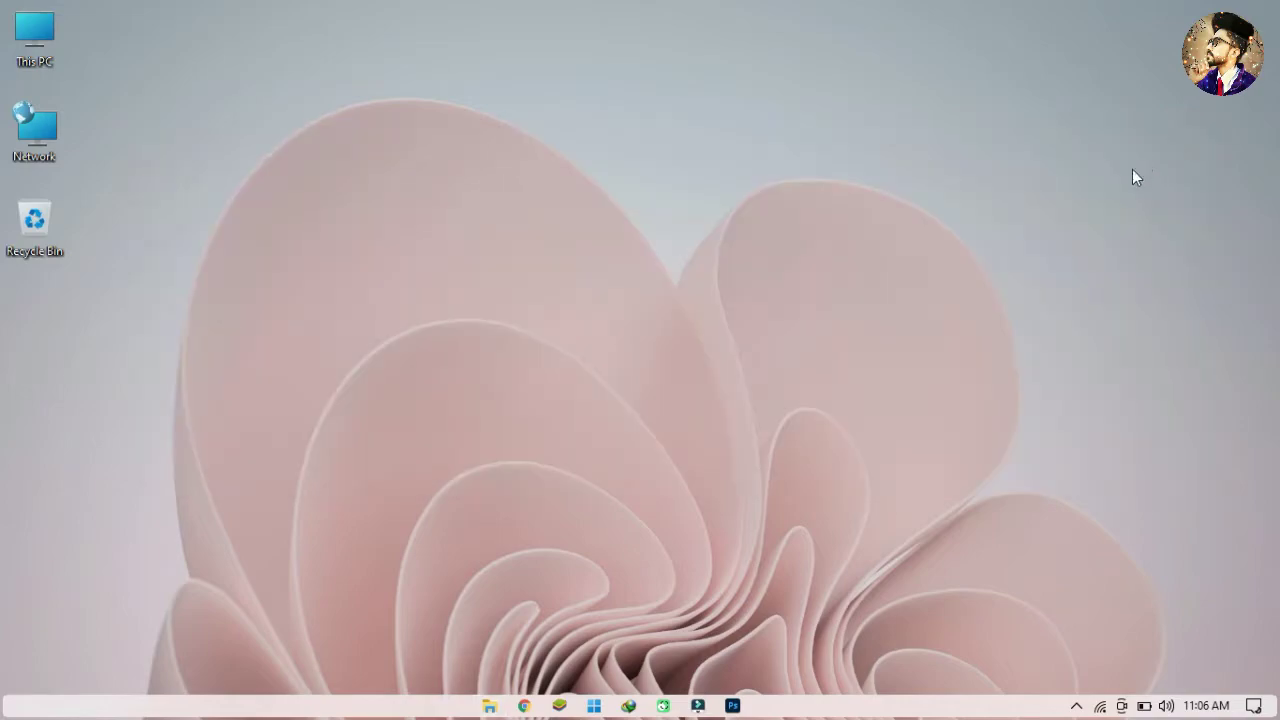
- Find and open Control Panel, examine its themed window maximized and restored, and close it
left_click(595, 706)
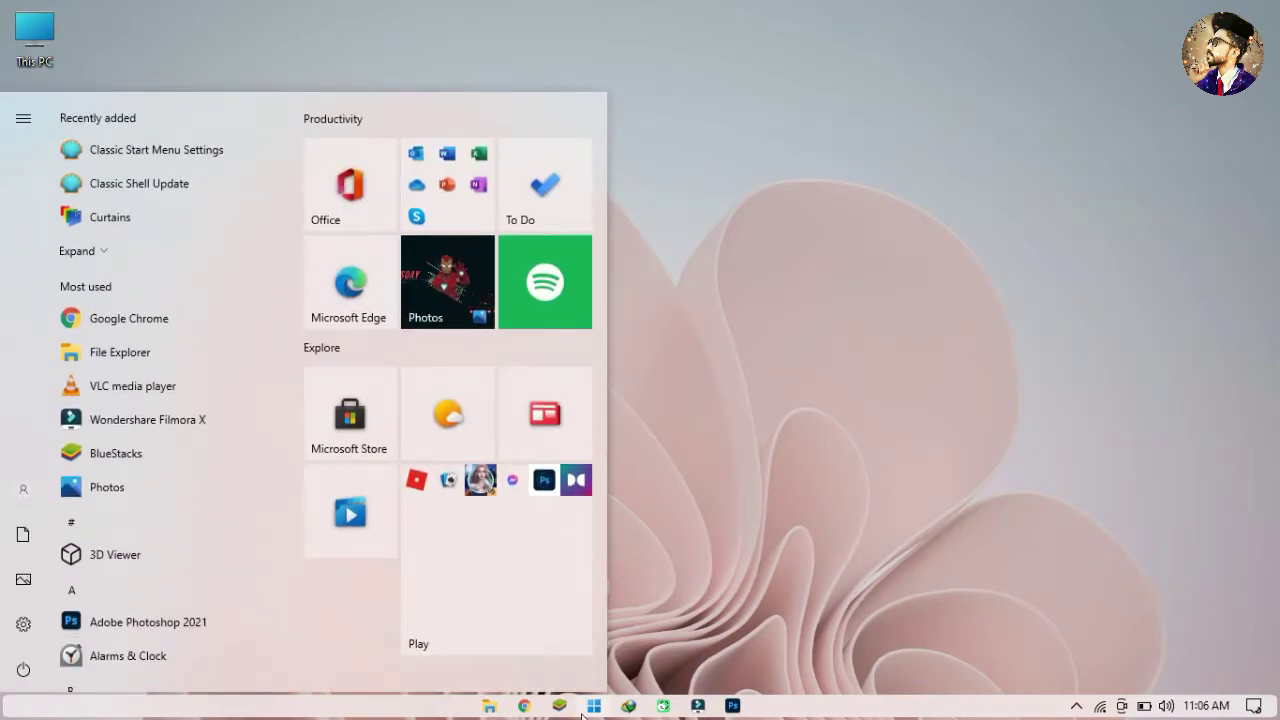
type("co")
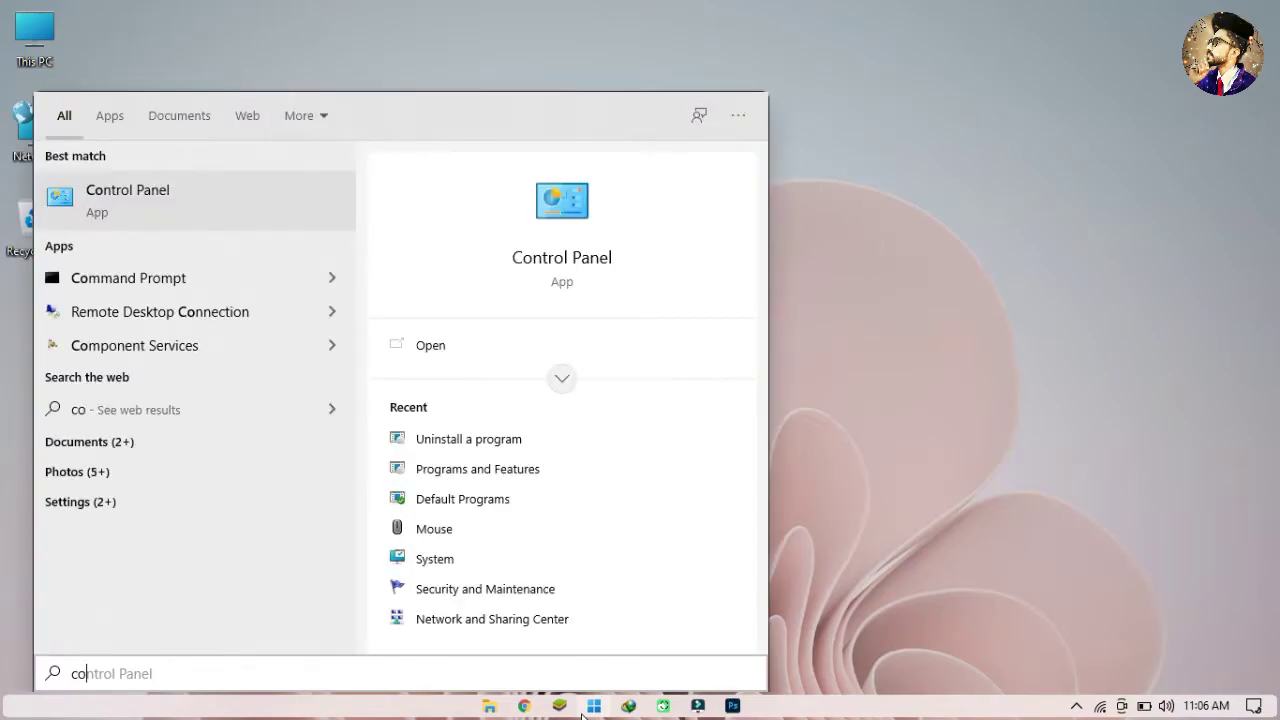
key("Return")
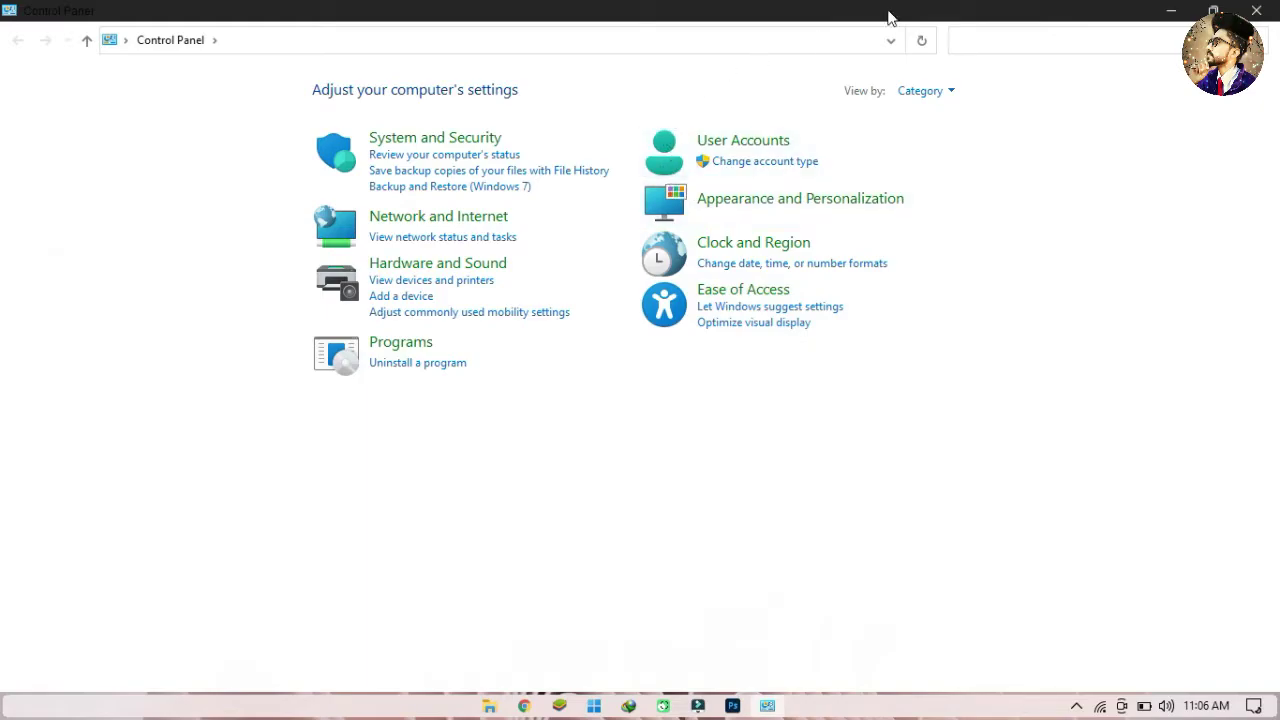
left_click_drag(939, 10, 826, 150)
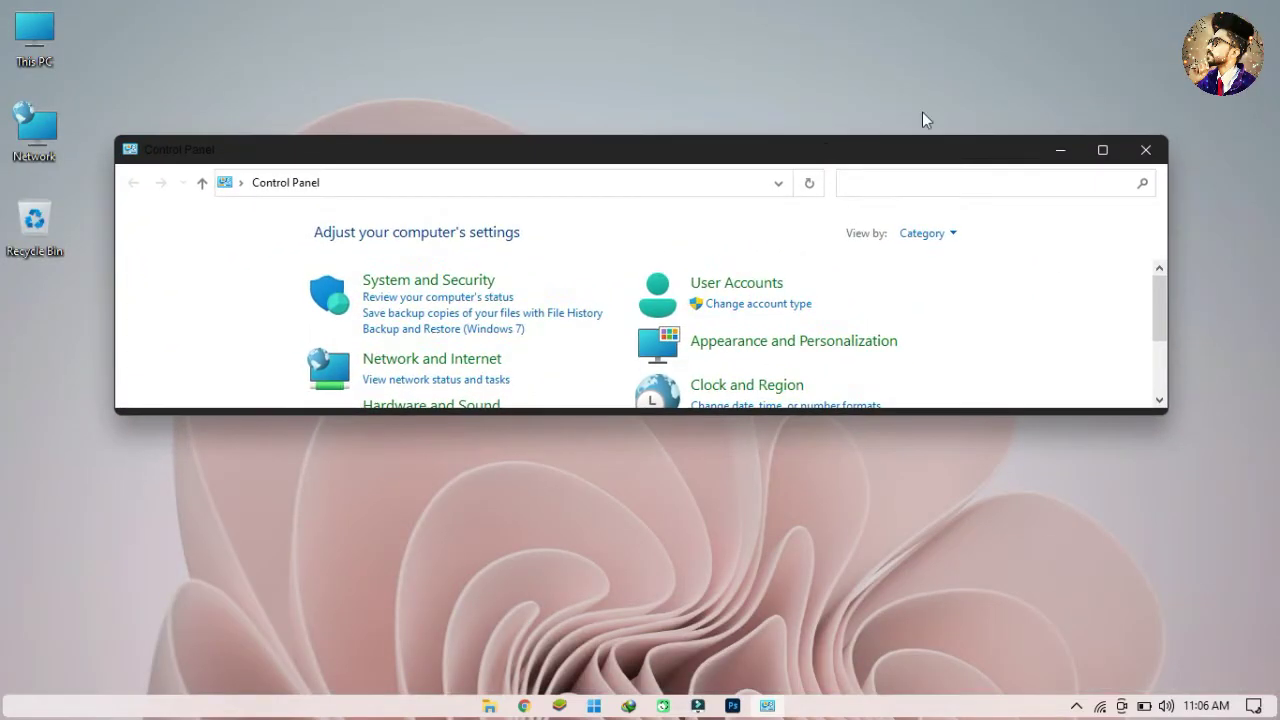
left_click(1145, 150)
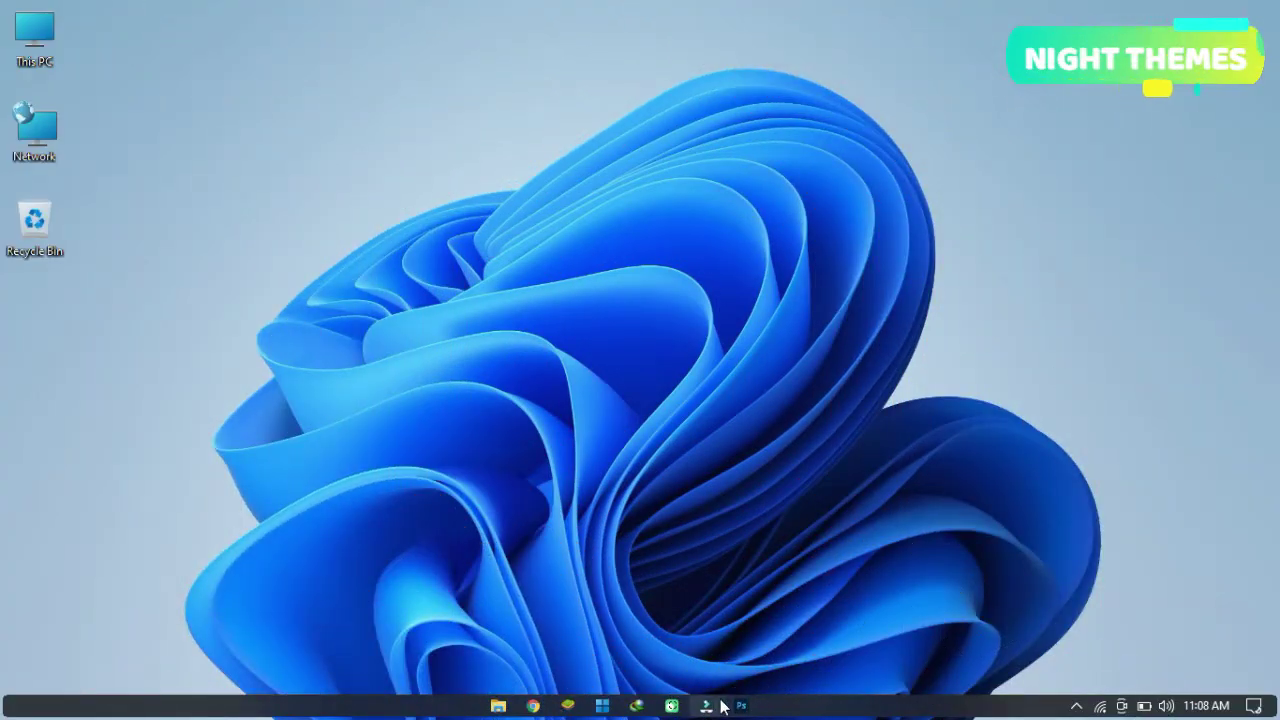
- Examine the night-themed Start menu by browsing its app list, and close it
left_click(638, 707)
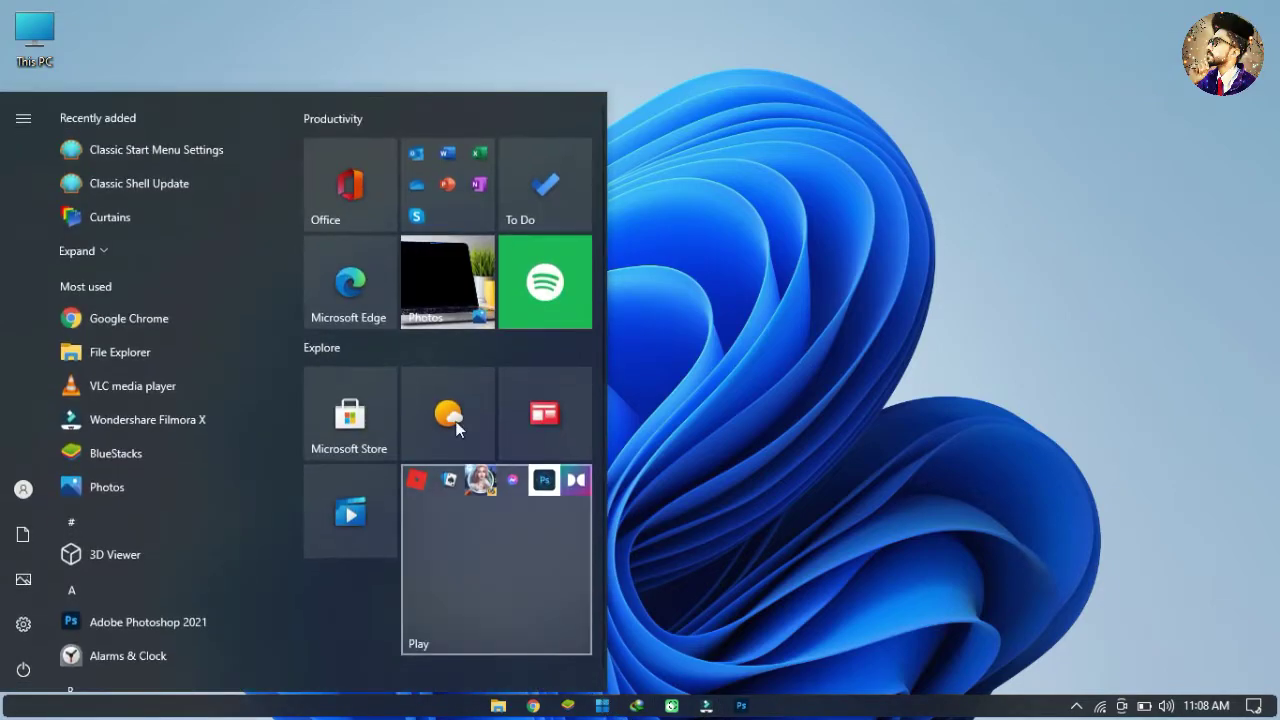
scroll(176, 290, "down", 5)
scroll(173, 307, "down", 8)
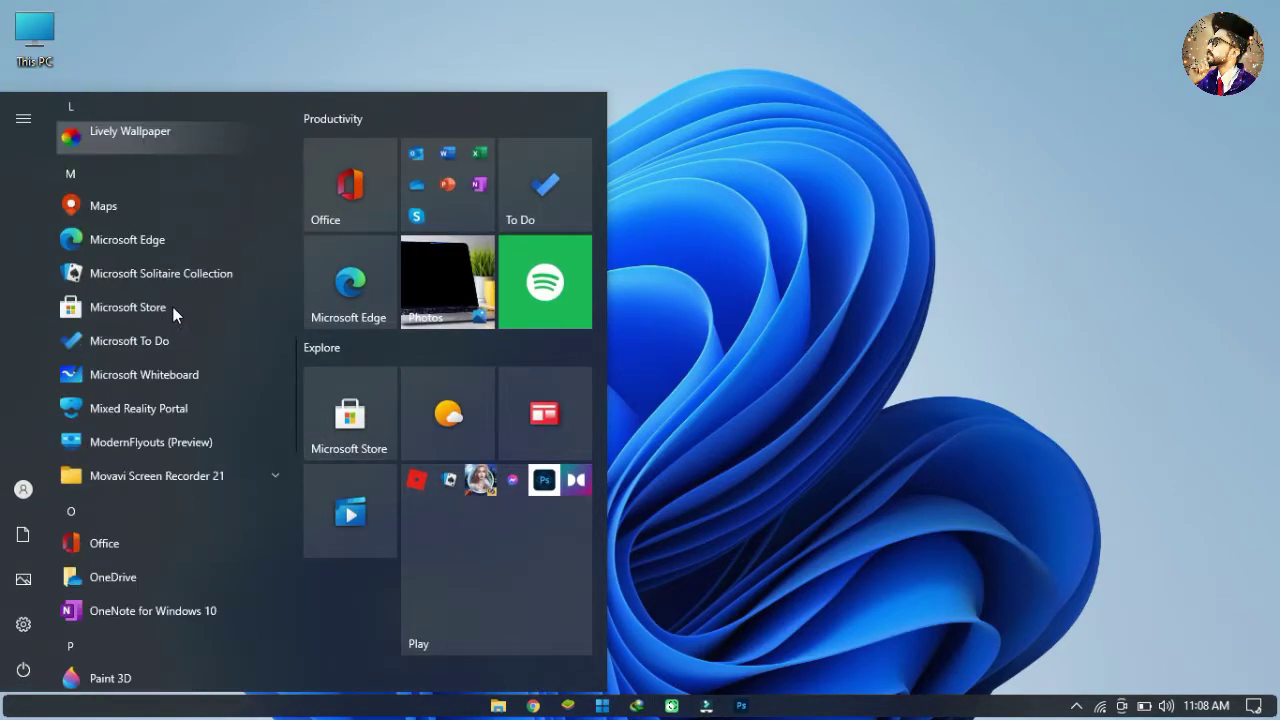
left_click(727, 69)
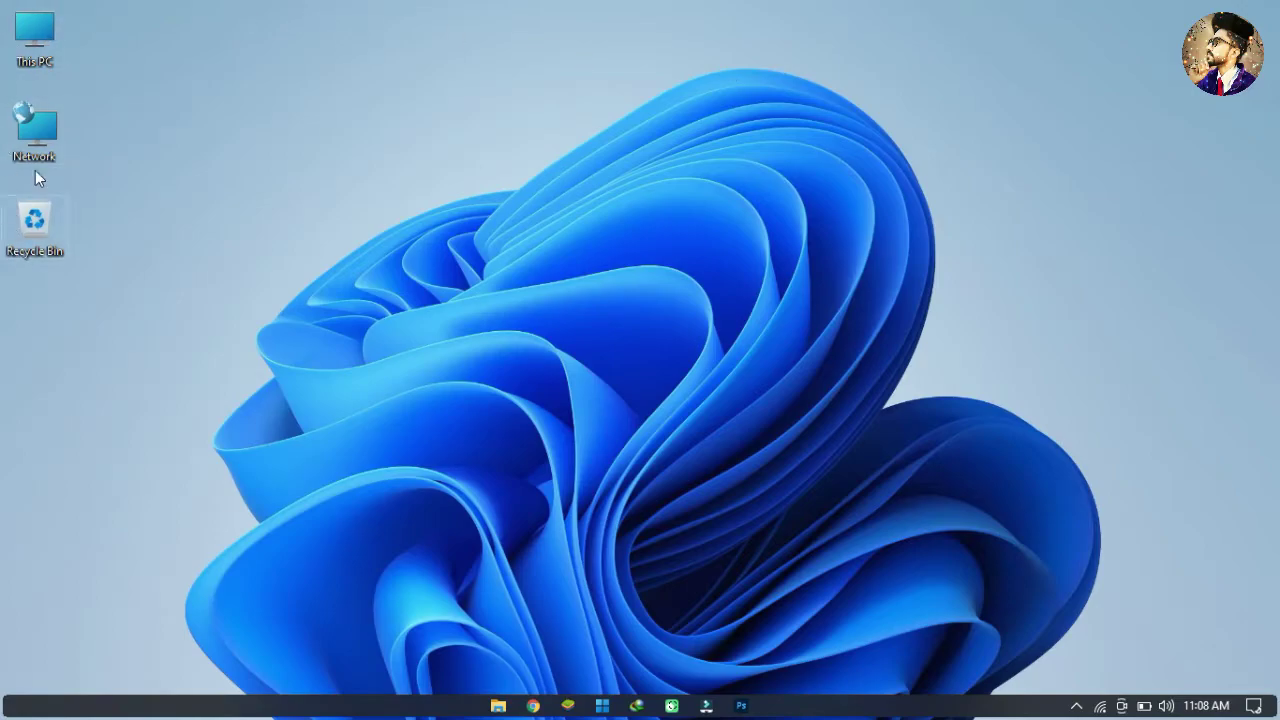
- Examine the night-themed This PC window in both maximized and restored size, and close it
double_click(35, 36)
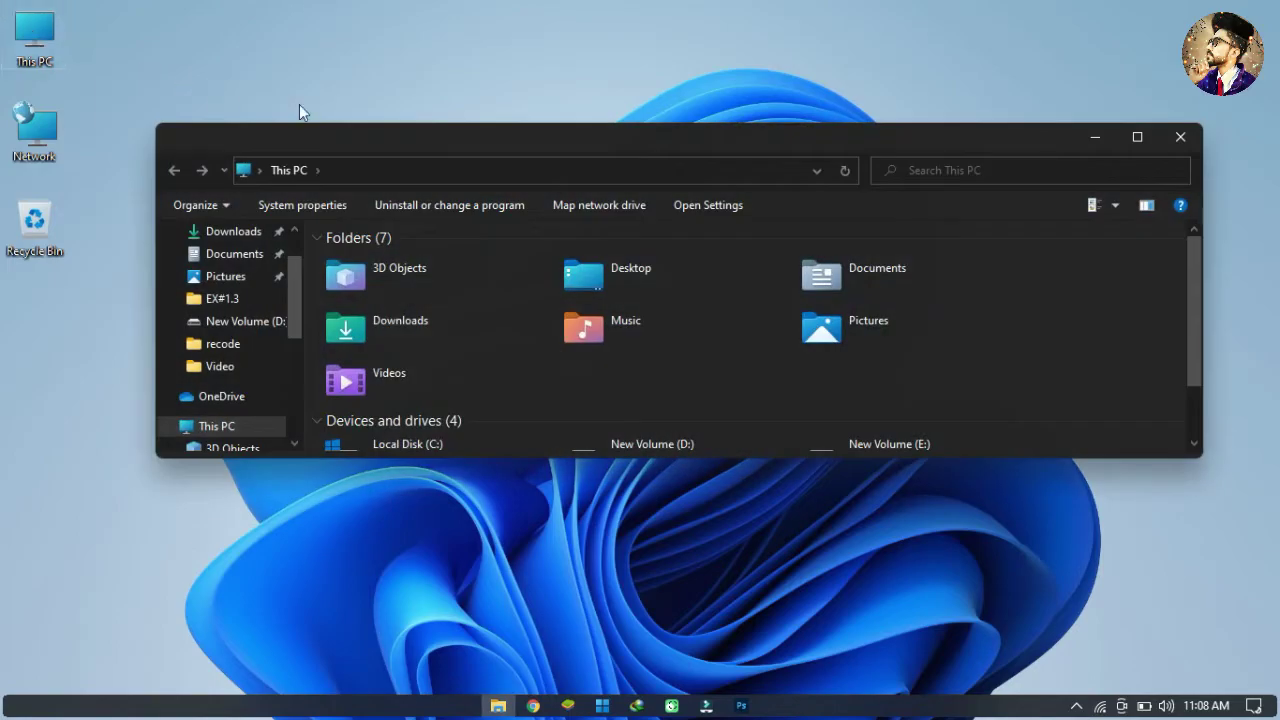
double_click(461, 135)
left_click_drag(629, 6, 585, 140)
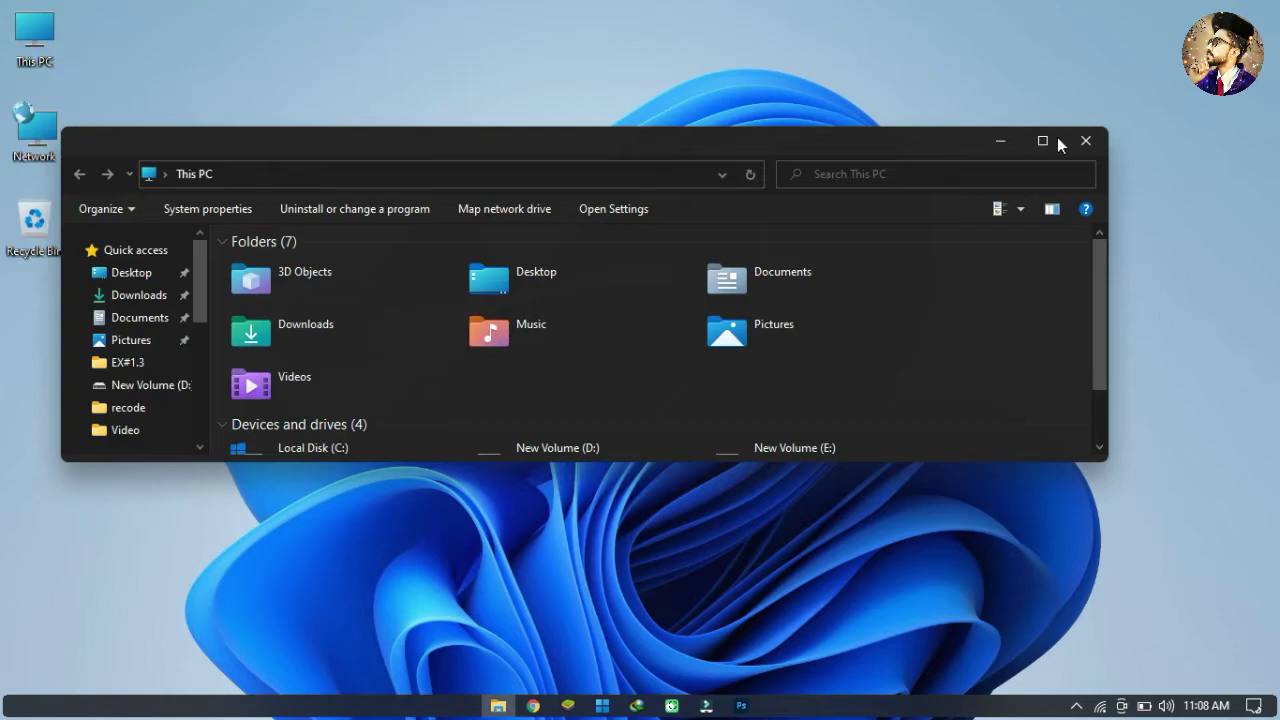
left_click(1089, 148)
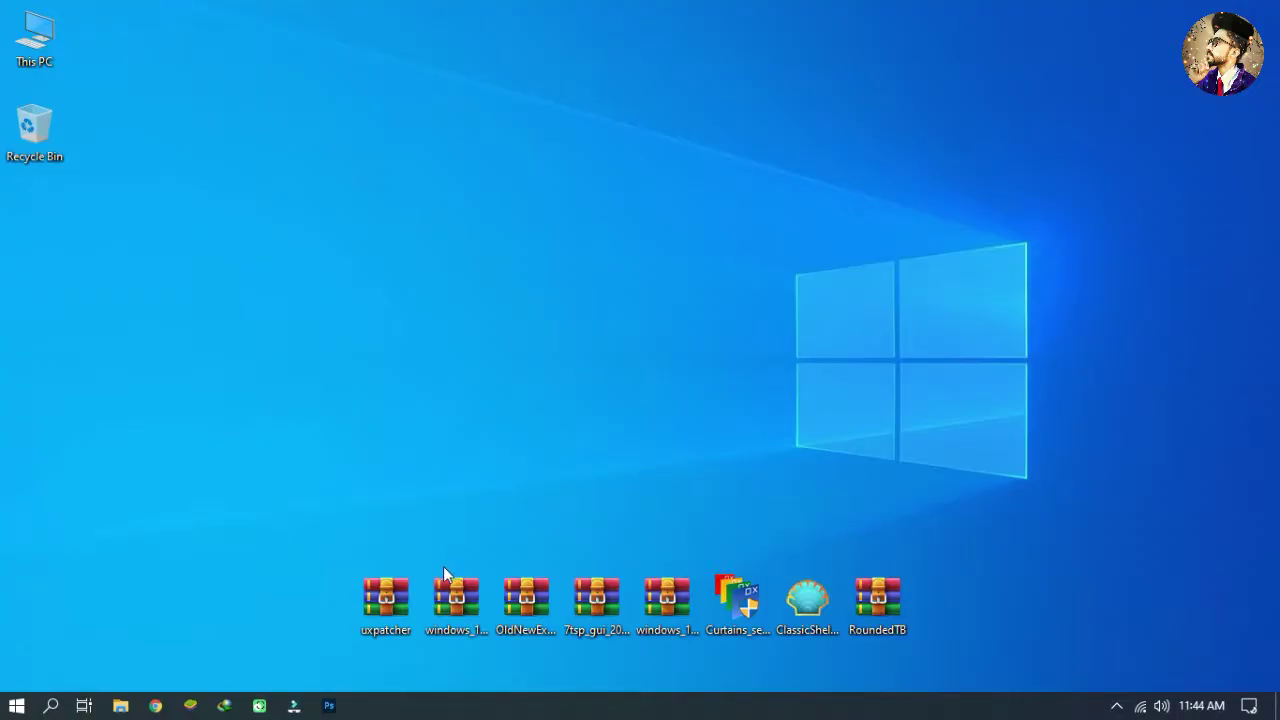
- Extract the uxpatcher archive into its own folder on the desktop
right_click(402, 604)
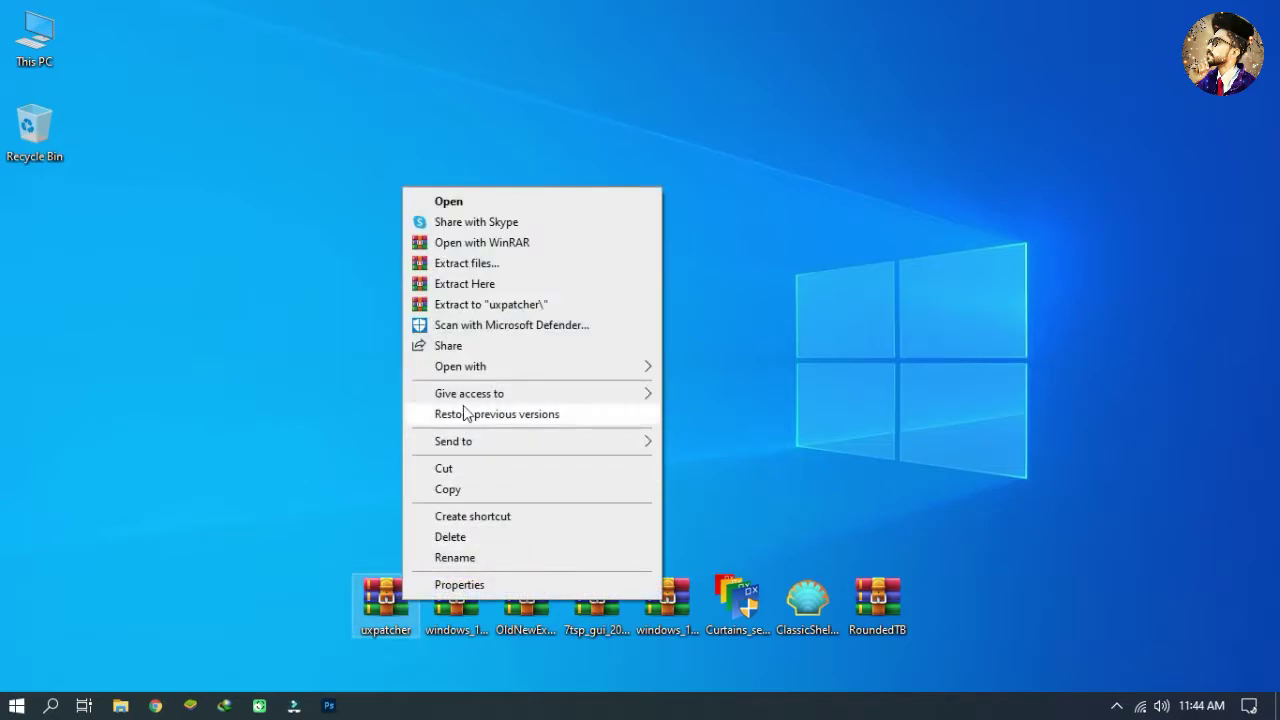
left_click(545, 264)
left_click(695, 558)
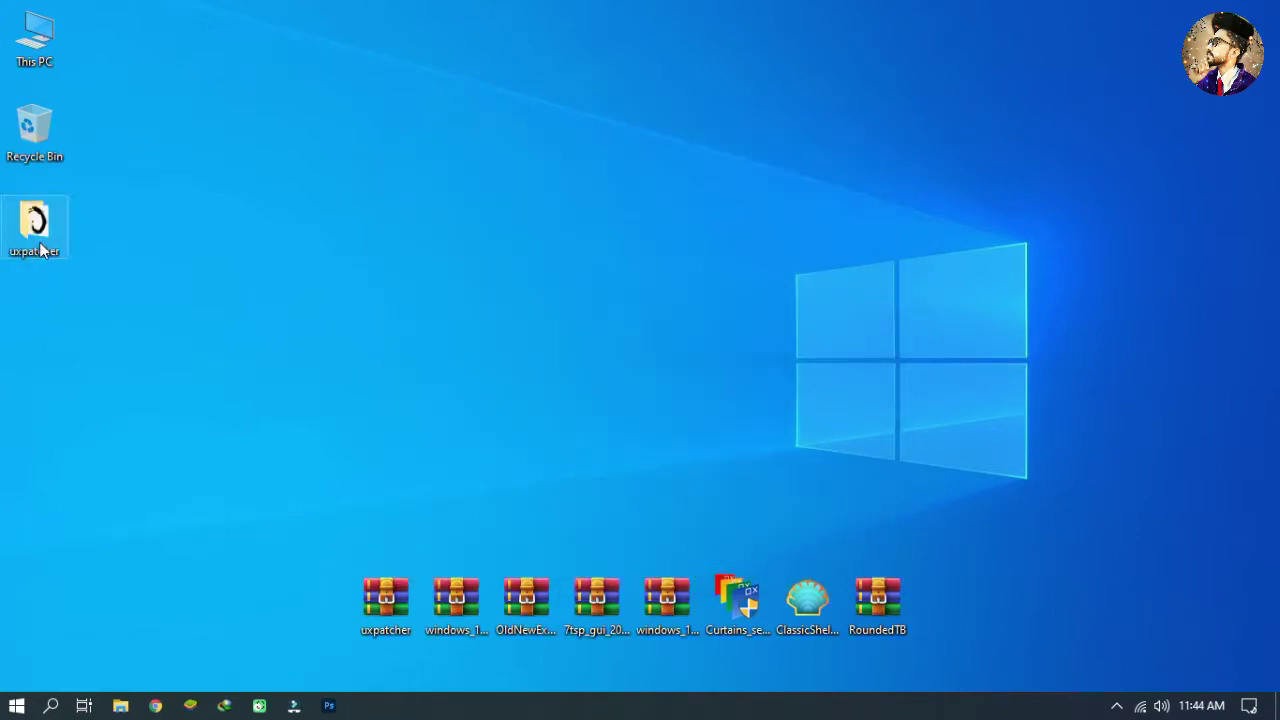
- Run UXTheme Multi-Patcher 15.0 from the extracted uxpatcher folder as administrator
double_click(39, 242)
left_click(205, 192)
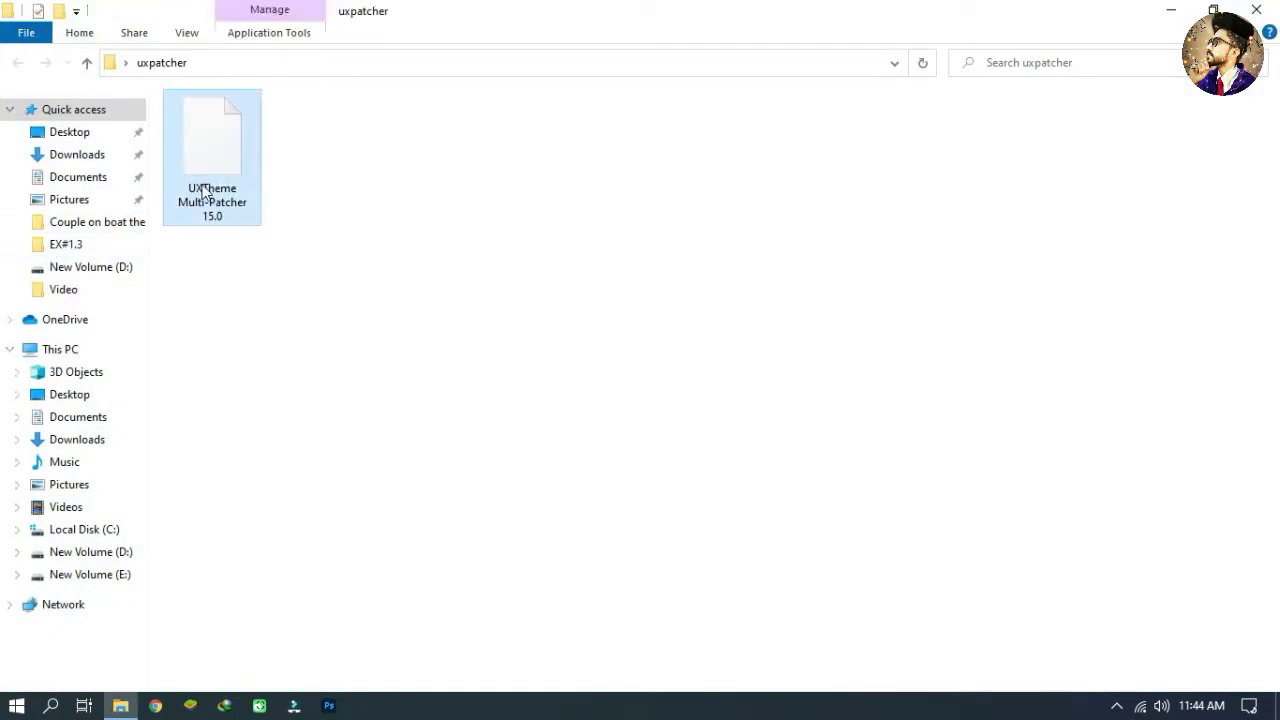
right_click(205, 192)
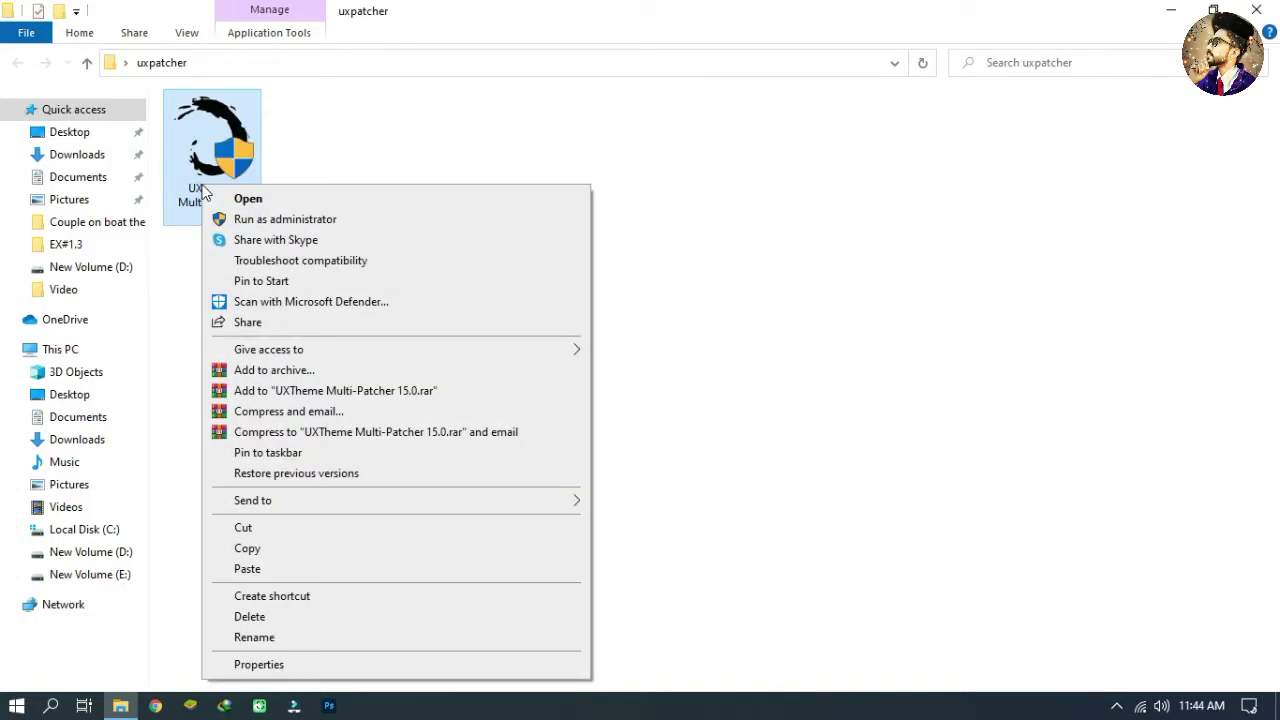
left_click(240, 219)
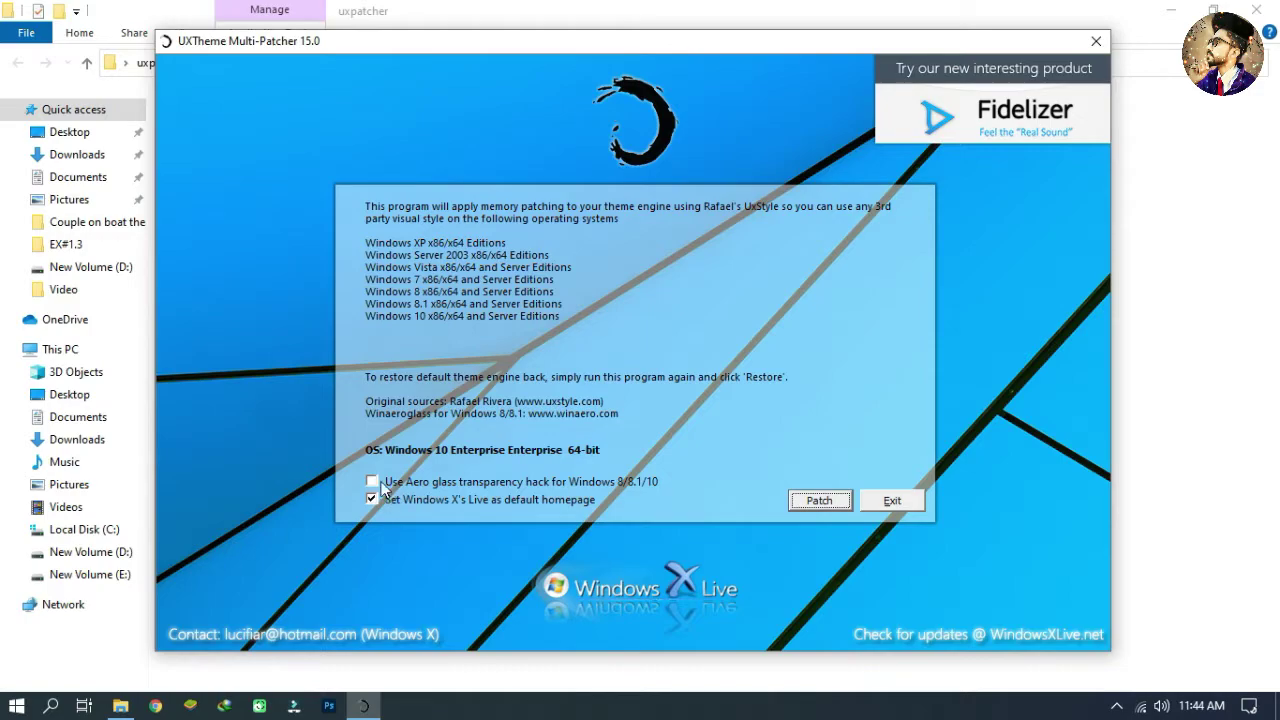
- Enable the Aero glass transparency hack, patch the theme engine, and dismiss the completion dialog
left_click(372, 482)
left_click(820, 501)
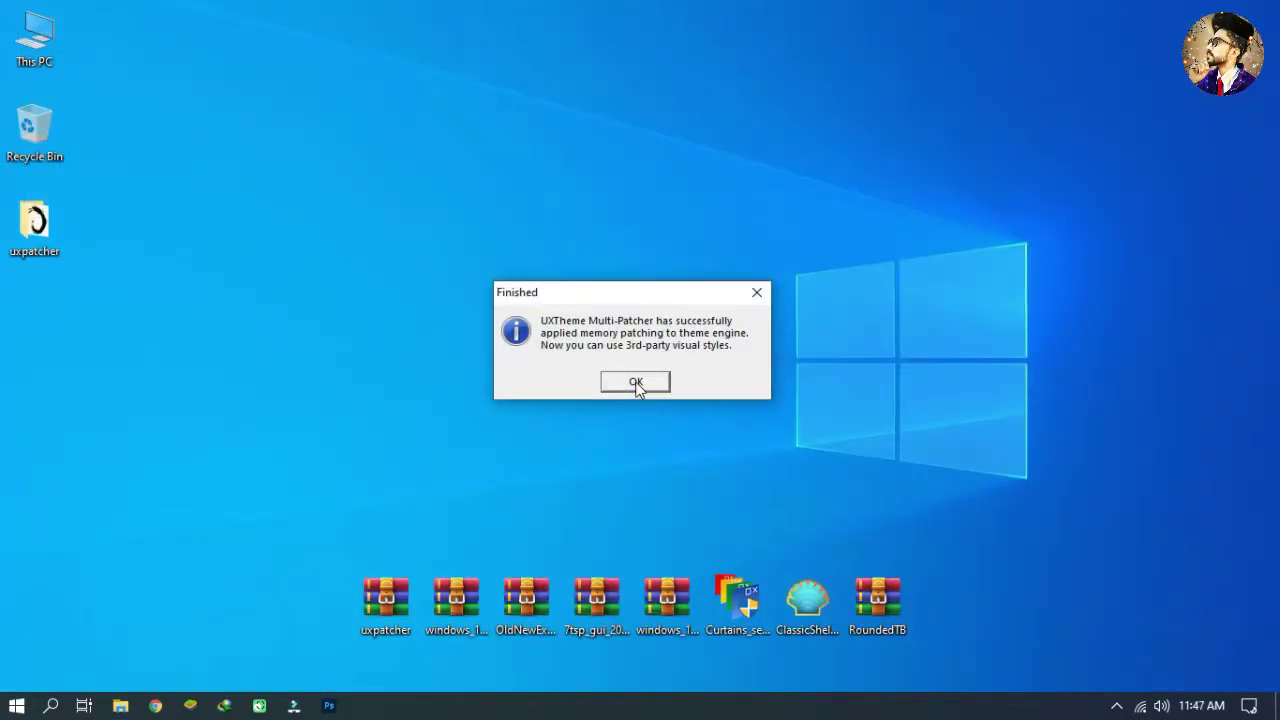
left_click(636, 384)
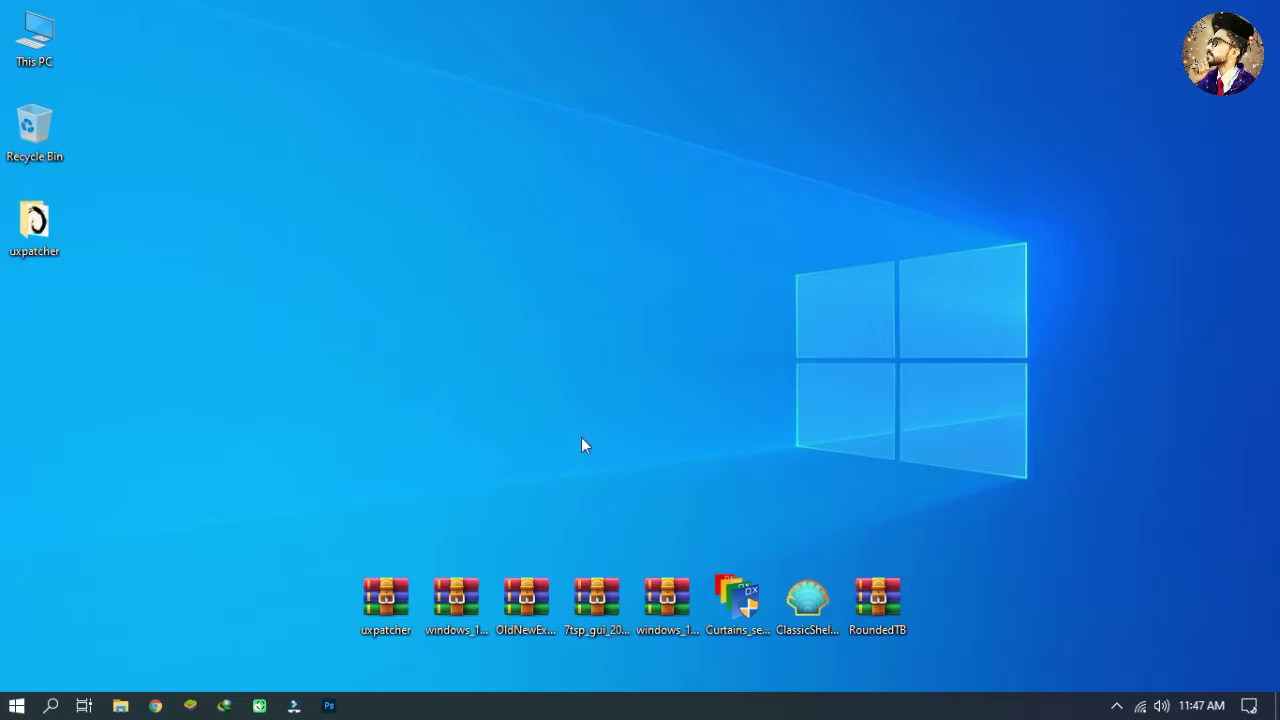
- Extract the windows_11_for_windows_10_by_niivu_dellvsn archive into its own folder on the desktop
right_click(452, 617)
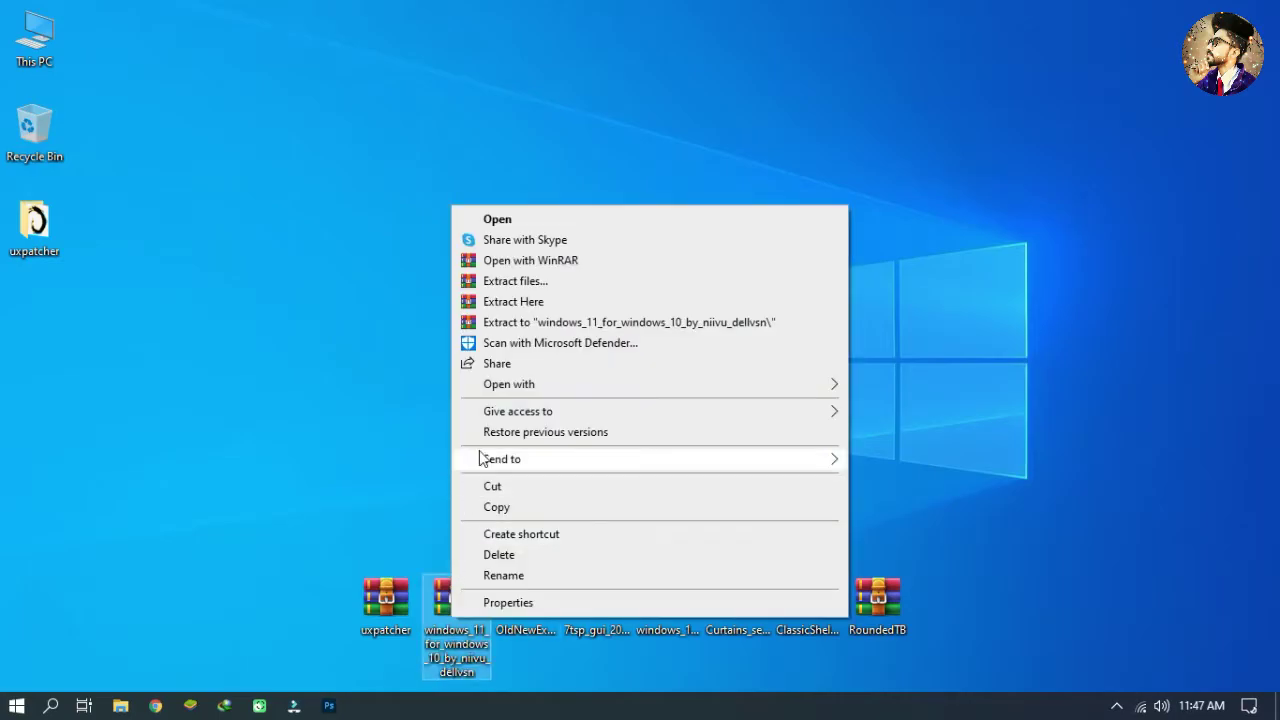
left_click(546, 284)
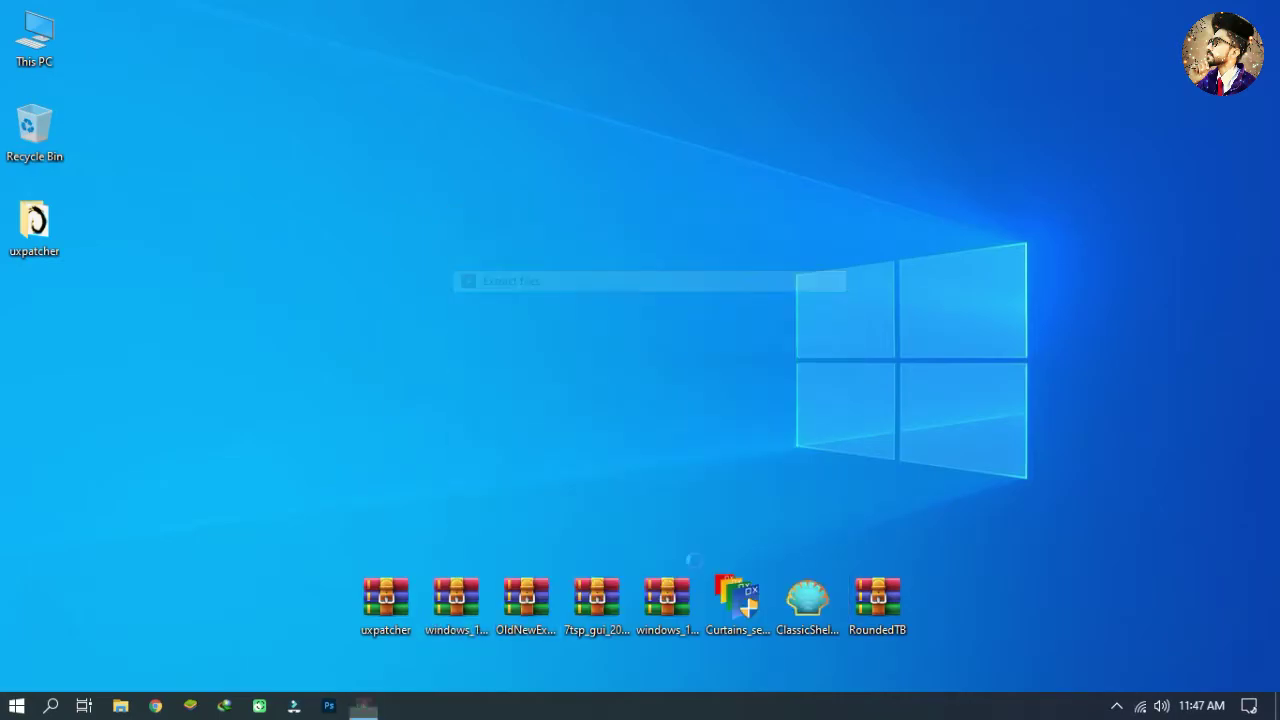
left_click(695, 560)
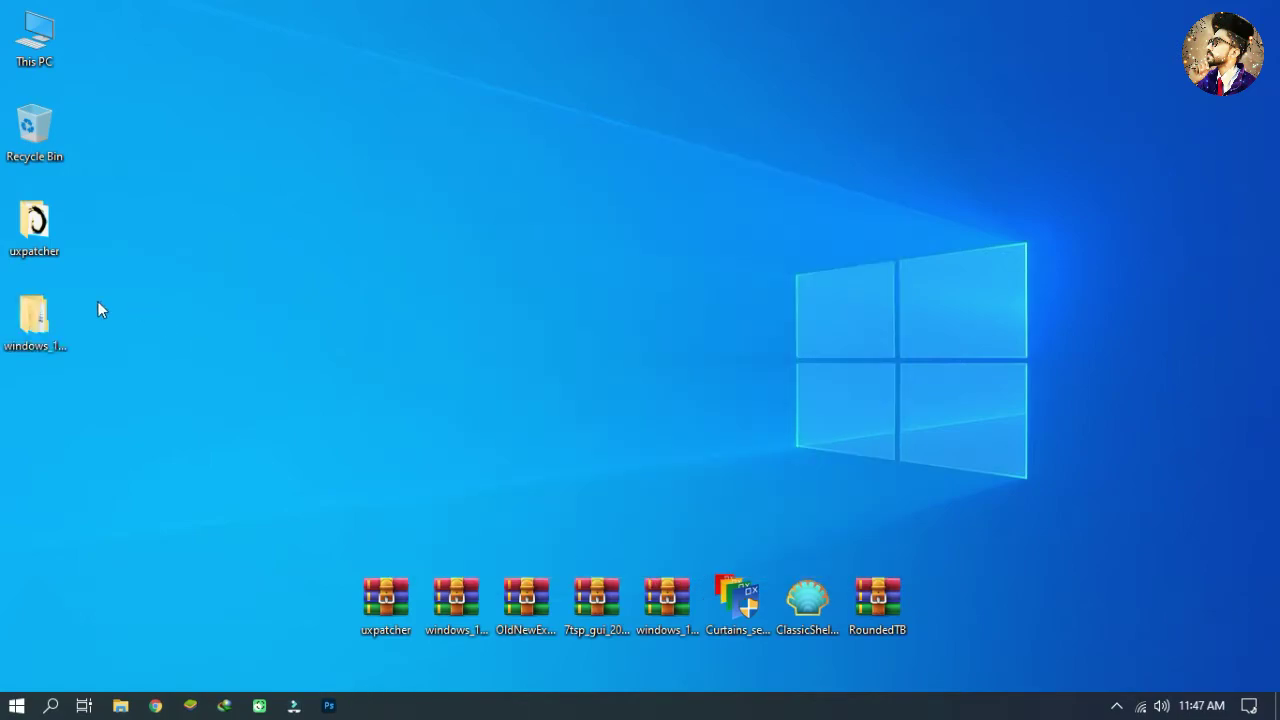
- Show the contents of the extracted "Windows 11 by niivu - June 25 UPDATE 8 - 2021" folder as large icons and open Windows 10 Themes
double_click(35, 318)
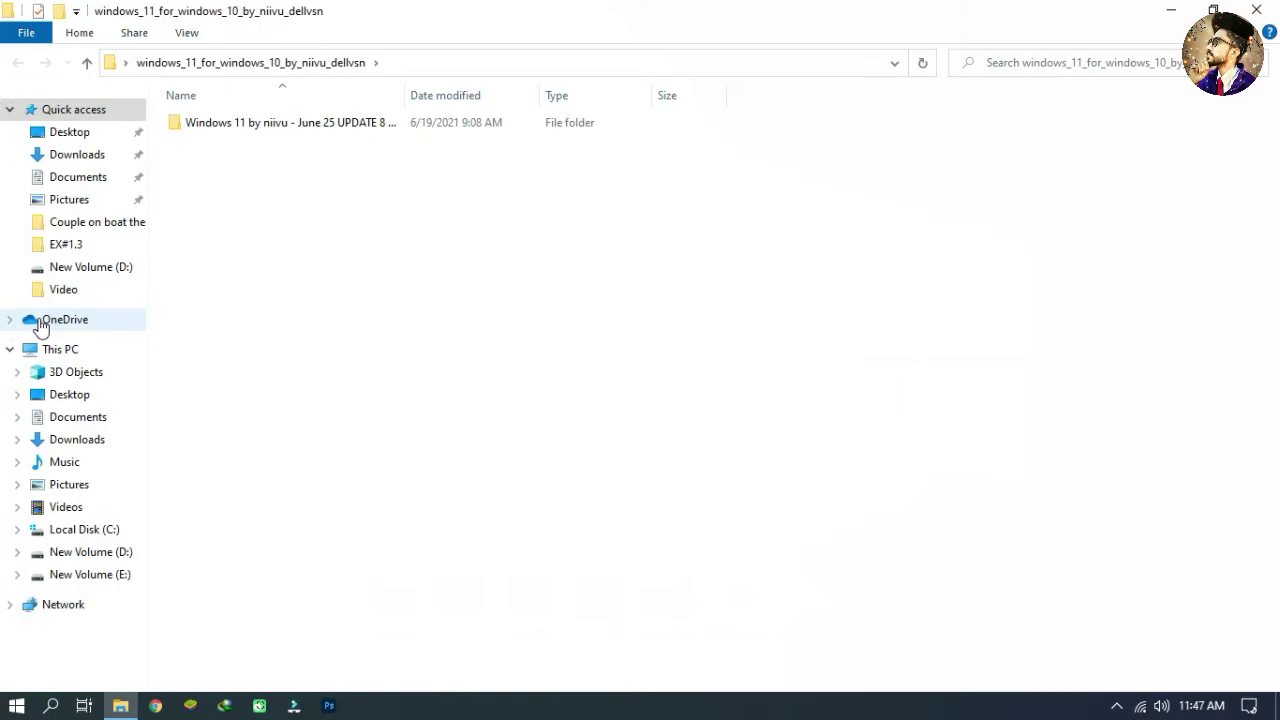
double_click(317, 128)
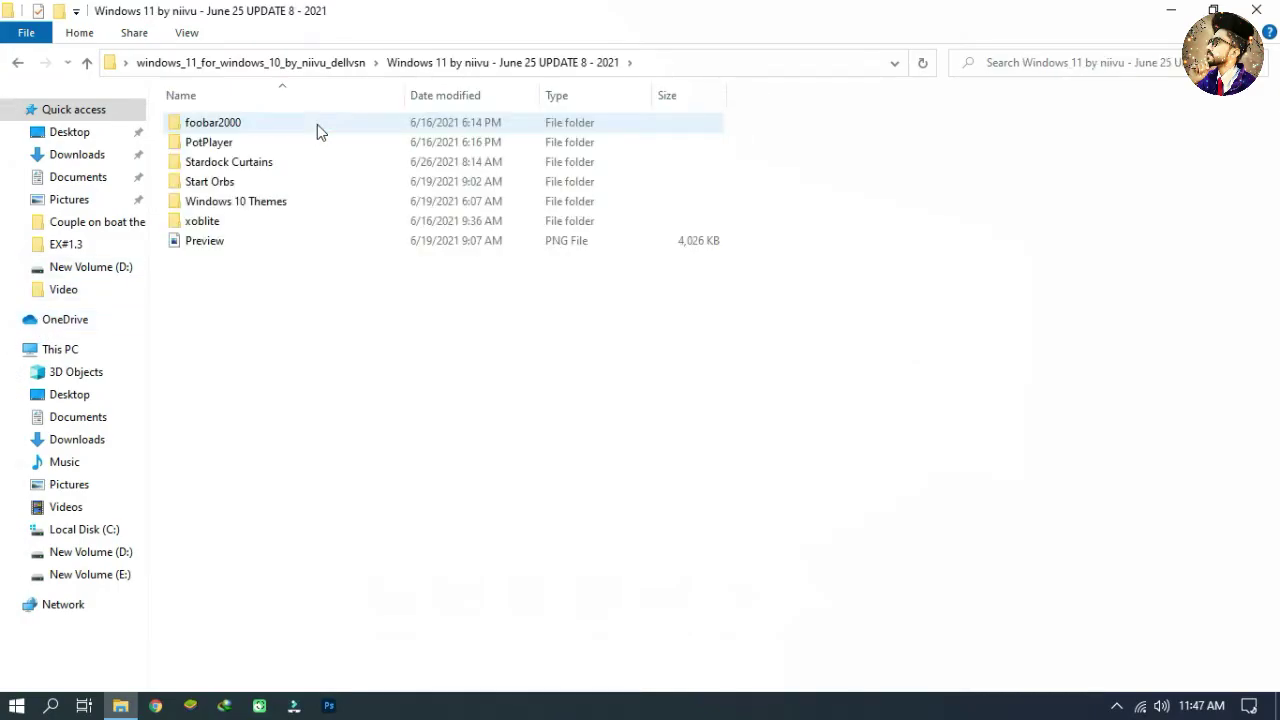
right_click(313, 279)
mouse_move(416, 291)
left_click(574, 309)
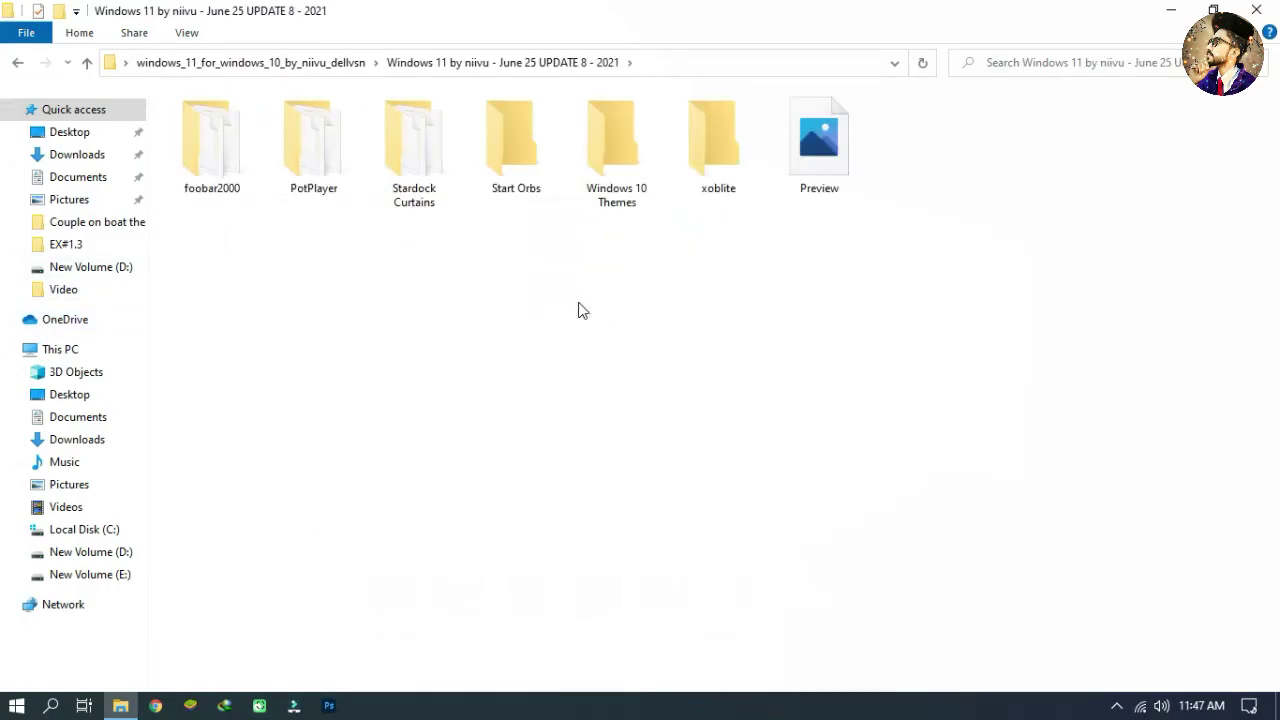
double_click(588, 172)
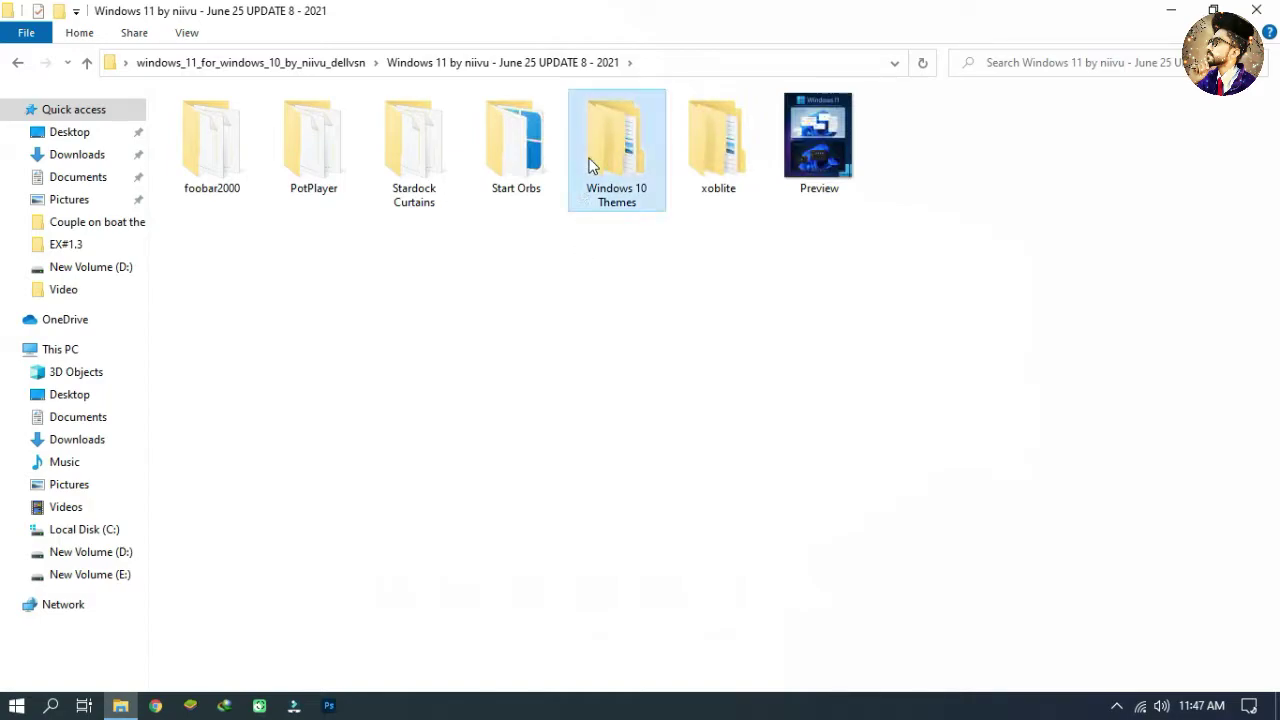
- Copy the Windows 11 folder and all four theme files from the Thick Taskbar folder of Windows 10 Themes
double_click(508, 143)
left_click_drag(625, 251, 479, 109)
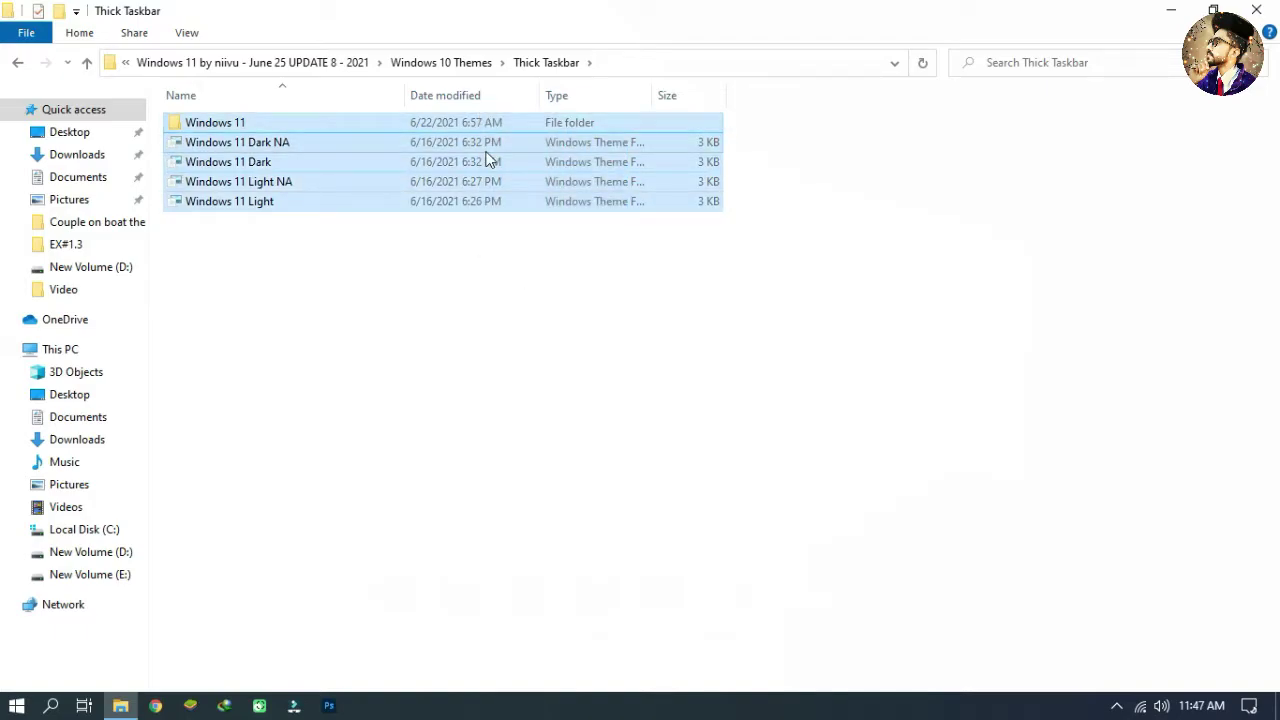
right_click(486, 152)
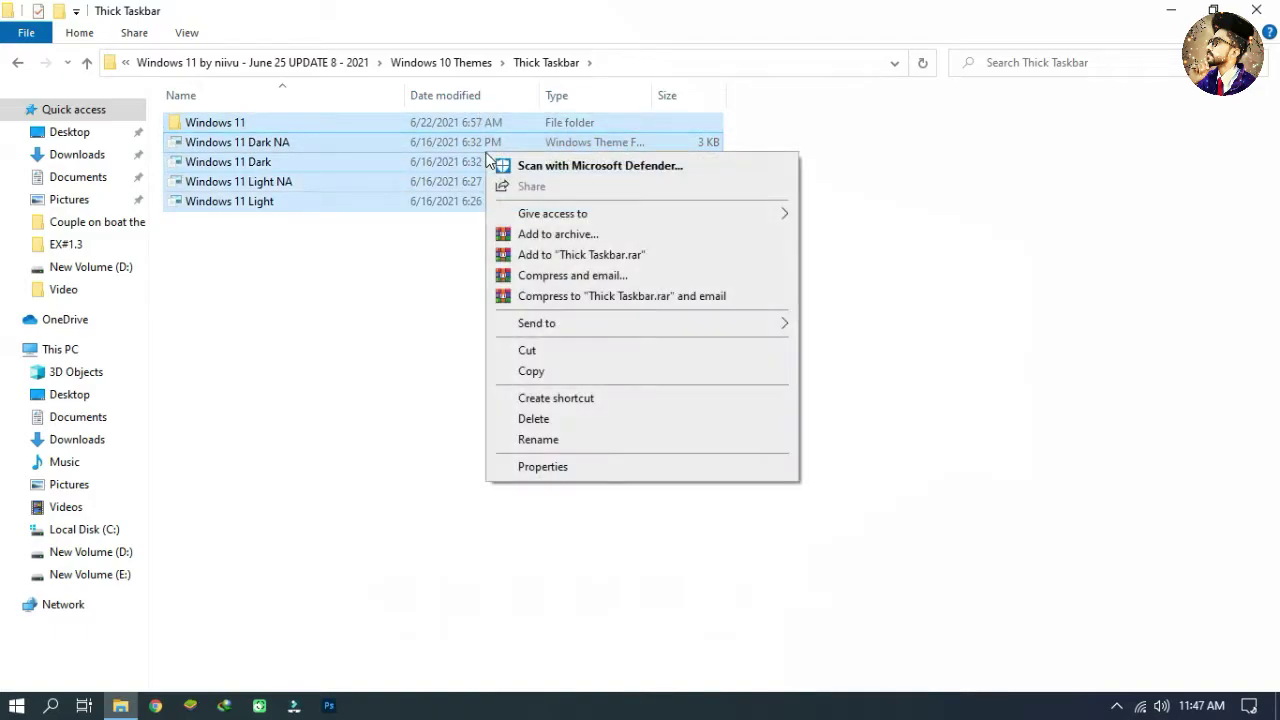
left_click(548, 371)
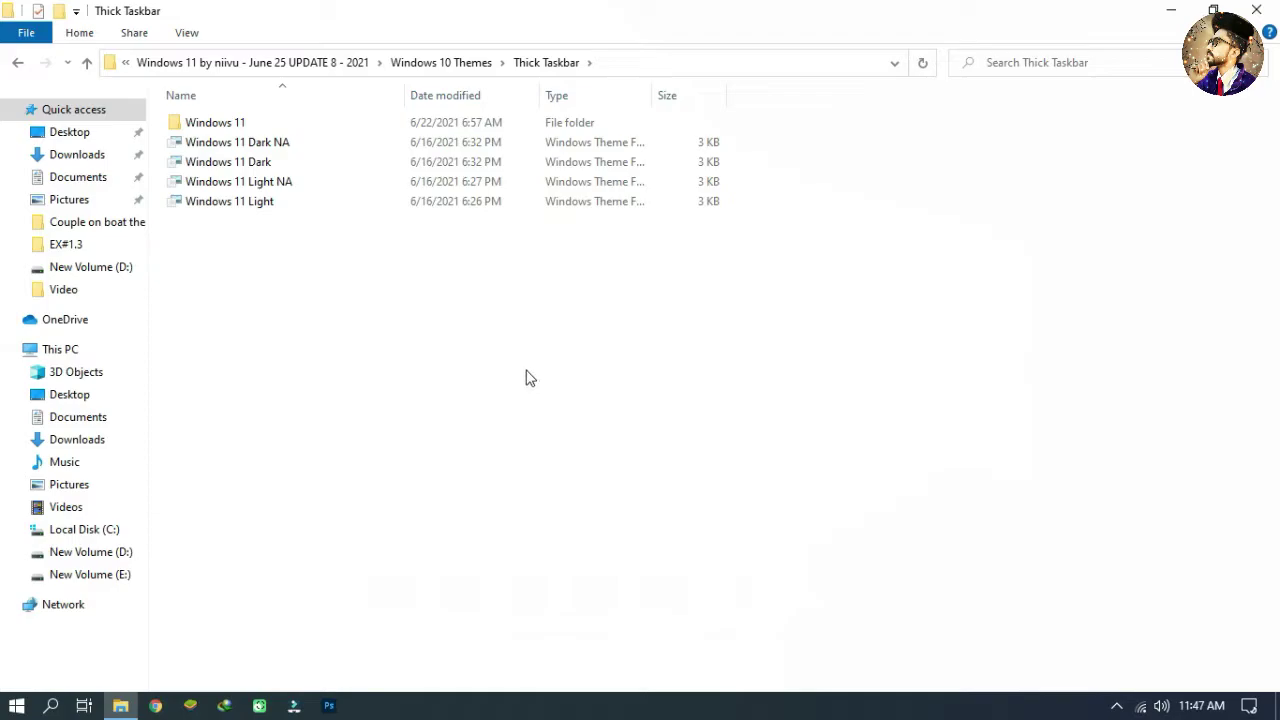
- Go to the Themes folder under Windows > Resources on Local Disk (C:)
left_click(56, 550)
left_click(60, 530)
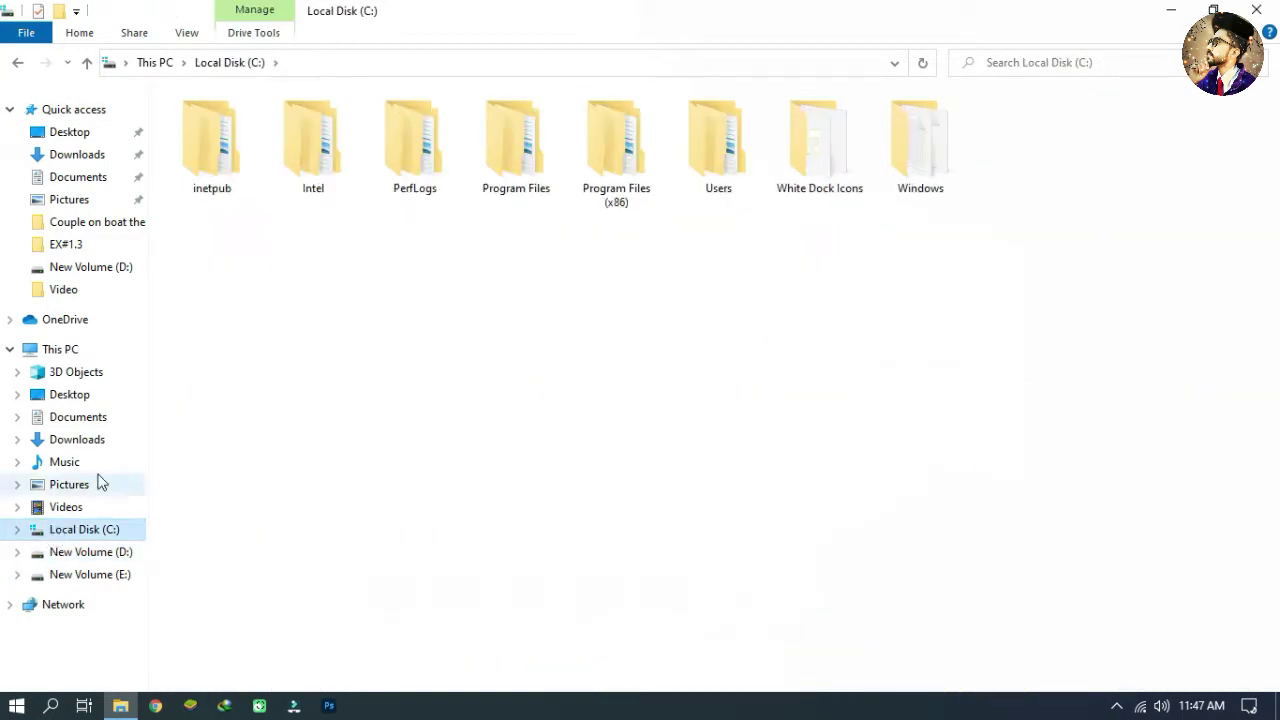
double_click(897, 156)
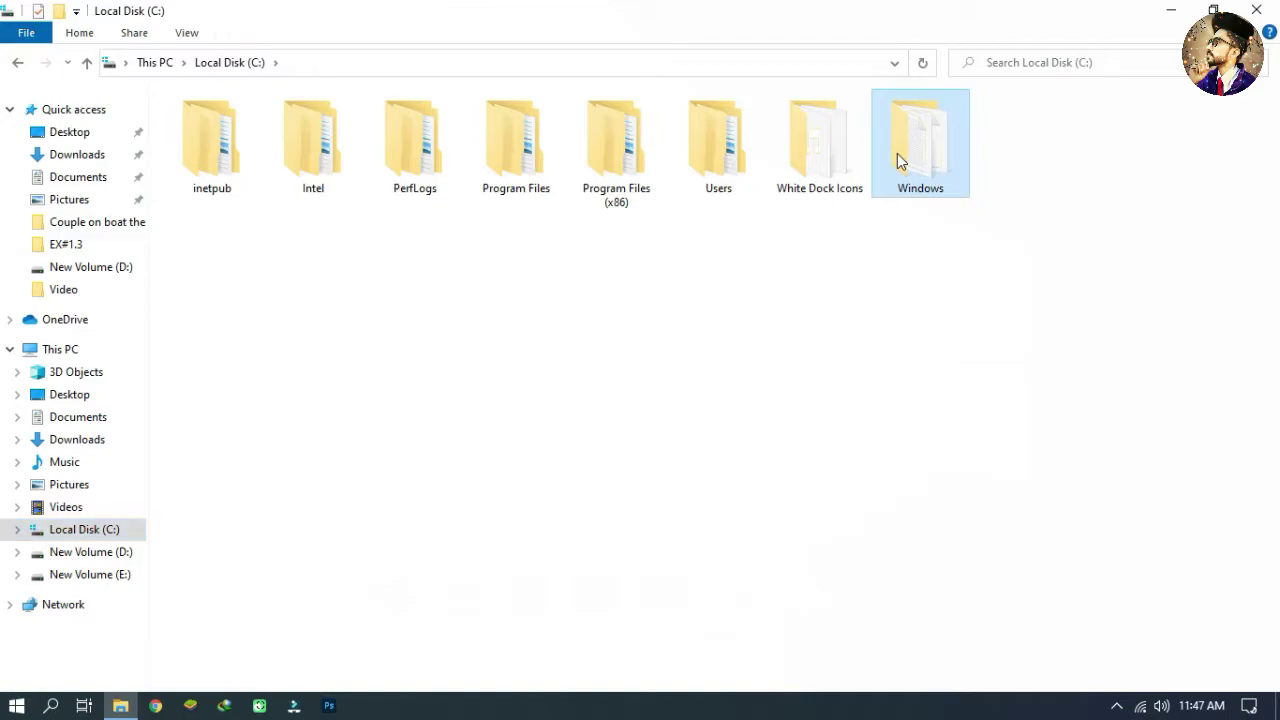
left_click(551, 204)
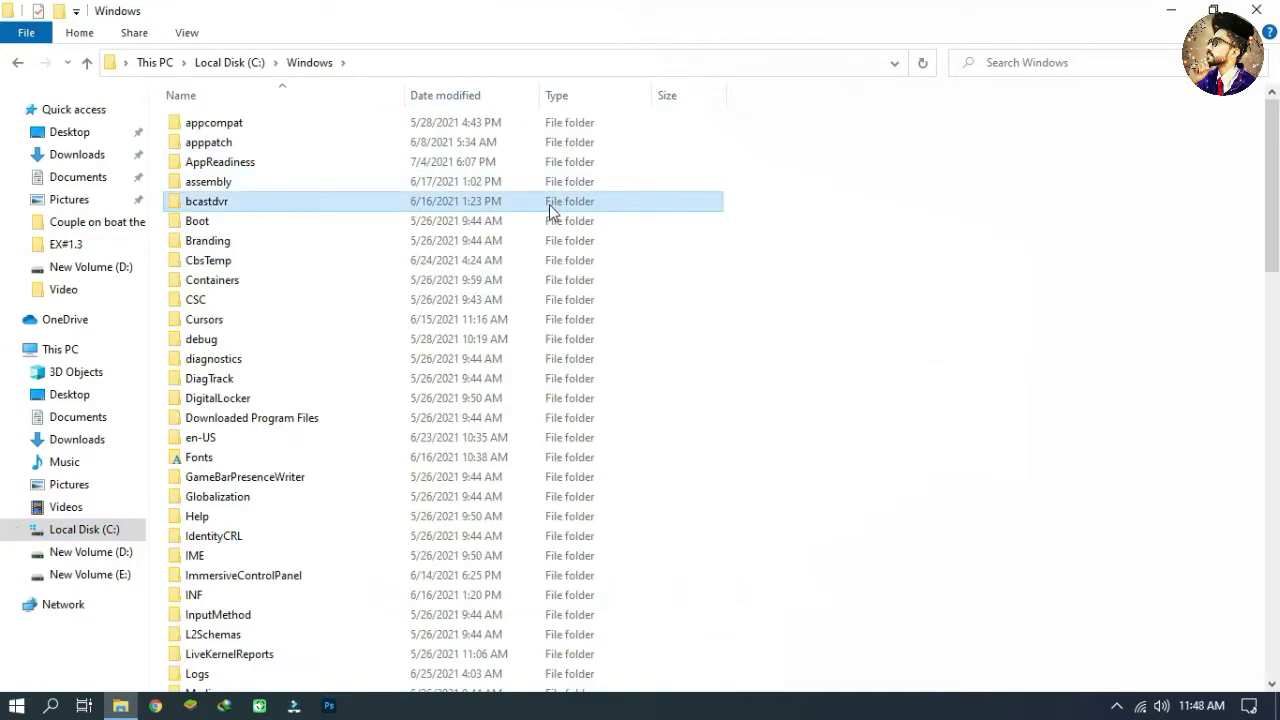
key("r")
double_click(551, 157)
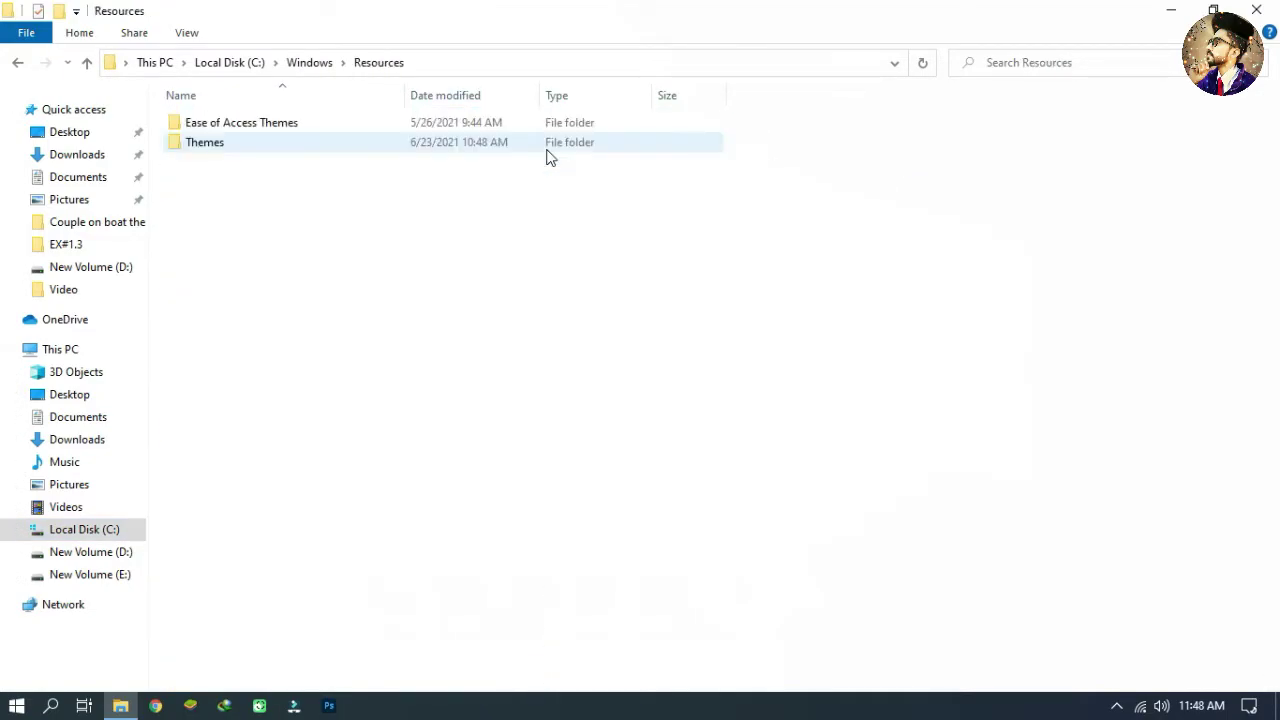
double_click(547, 151)
- Paste the copied theme items into the Themes folder, granting administrator permission for all current items, and close the folder window
right_click(533, 262)
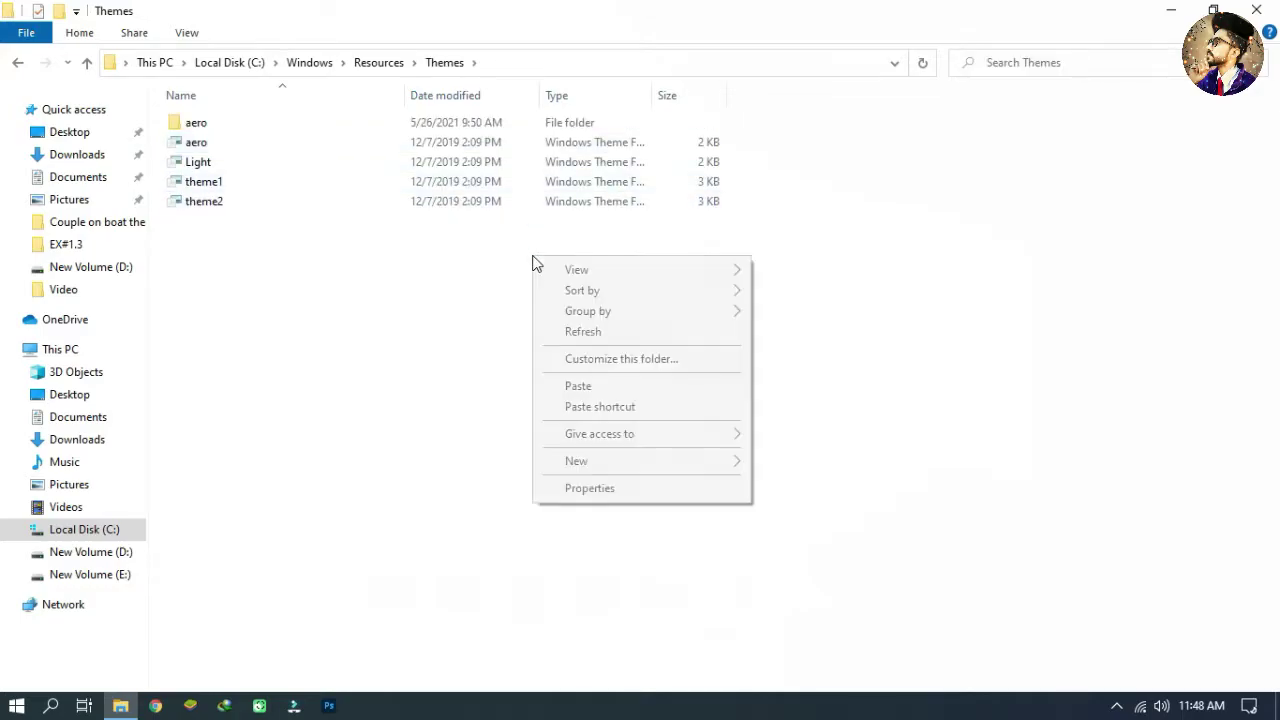
left_click(604, 388)
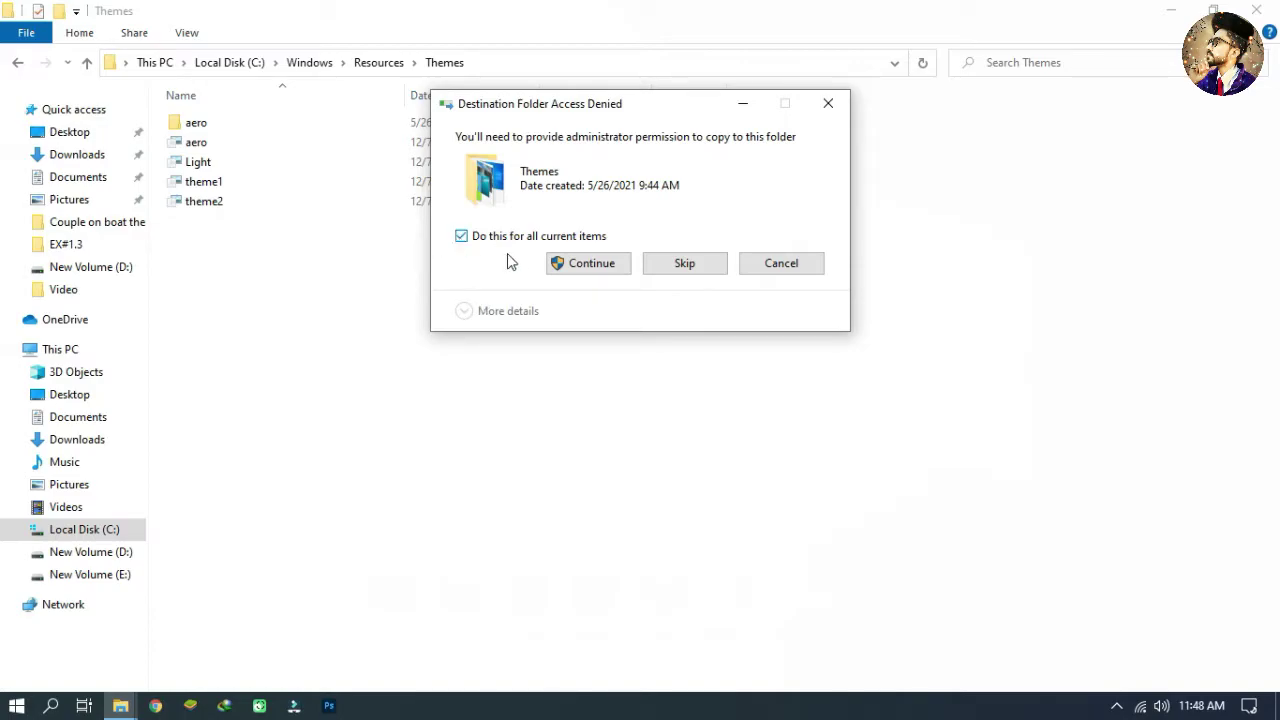
left_click(586, 263)
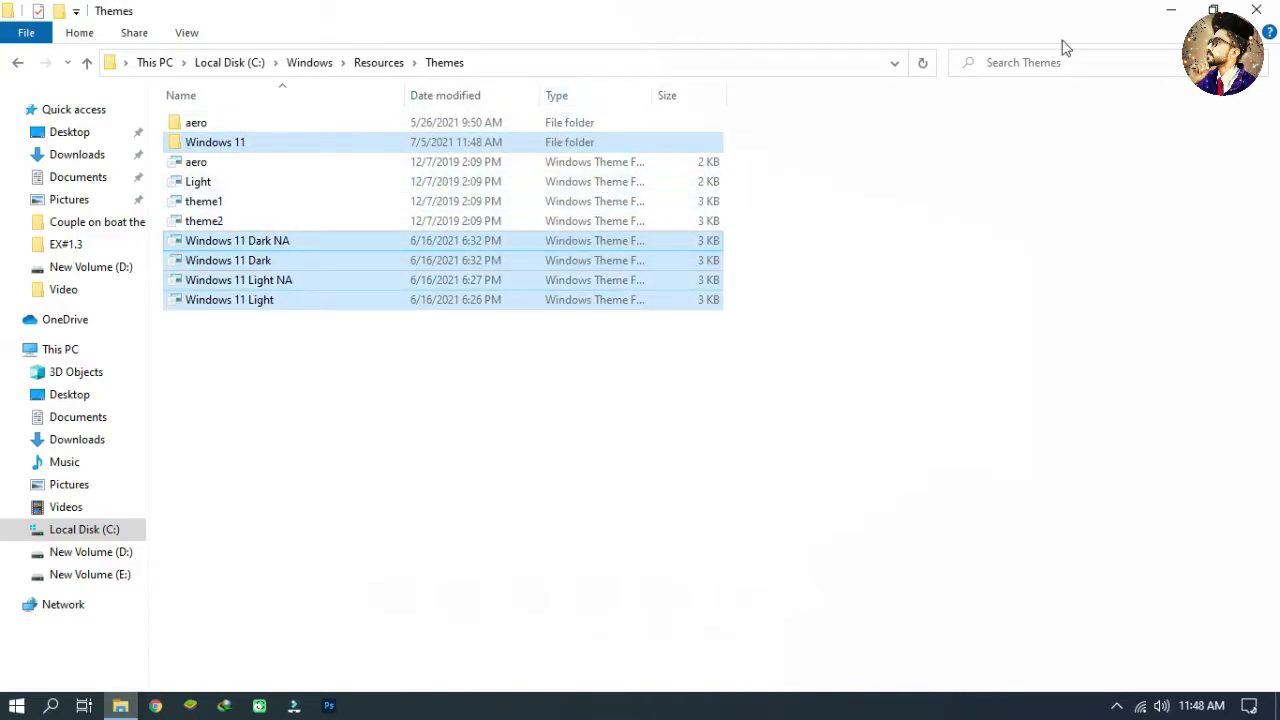
left_click(1256, 10)
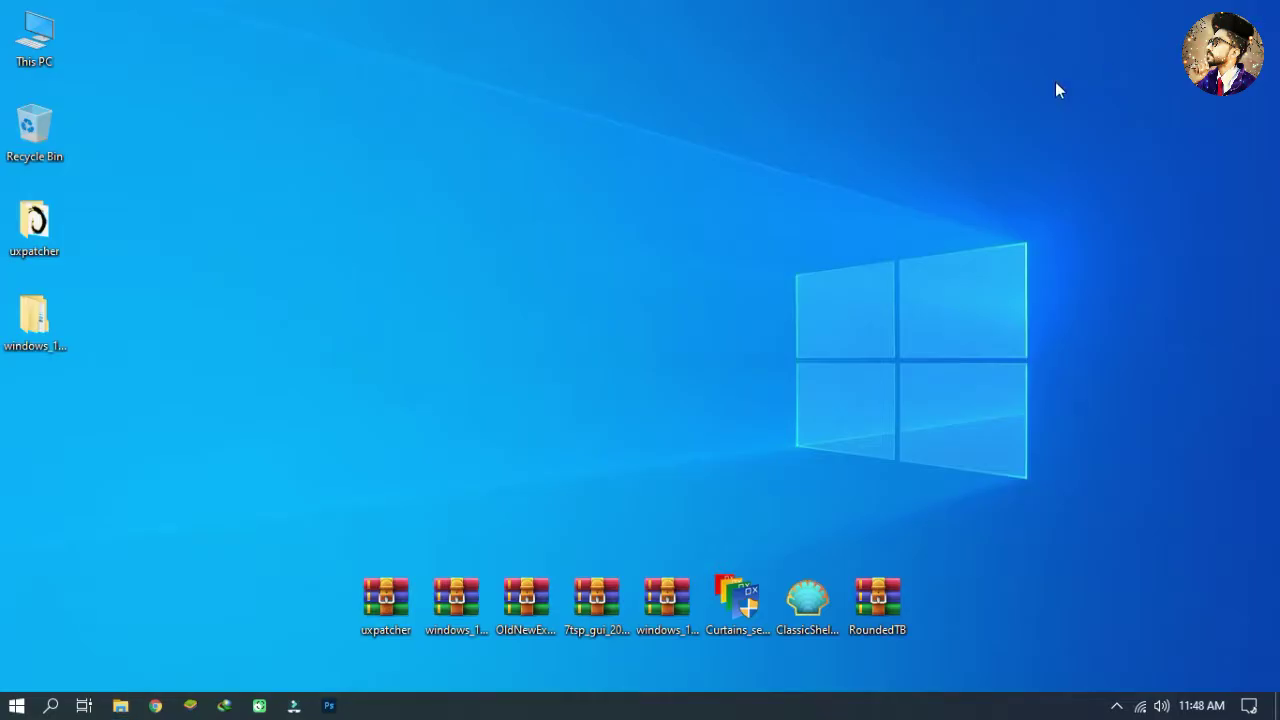
- Open the desktop's personalization settings and show the installed Windows 11 themes
right_click(995, 102)
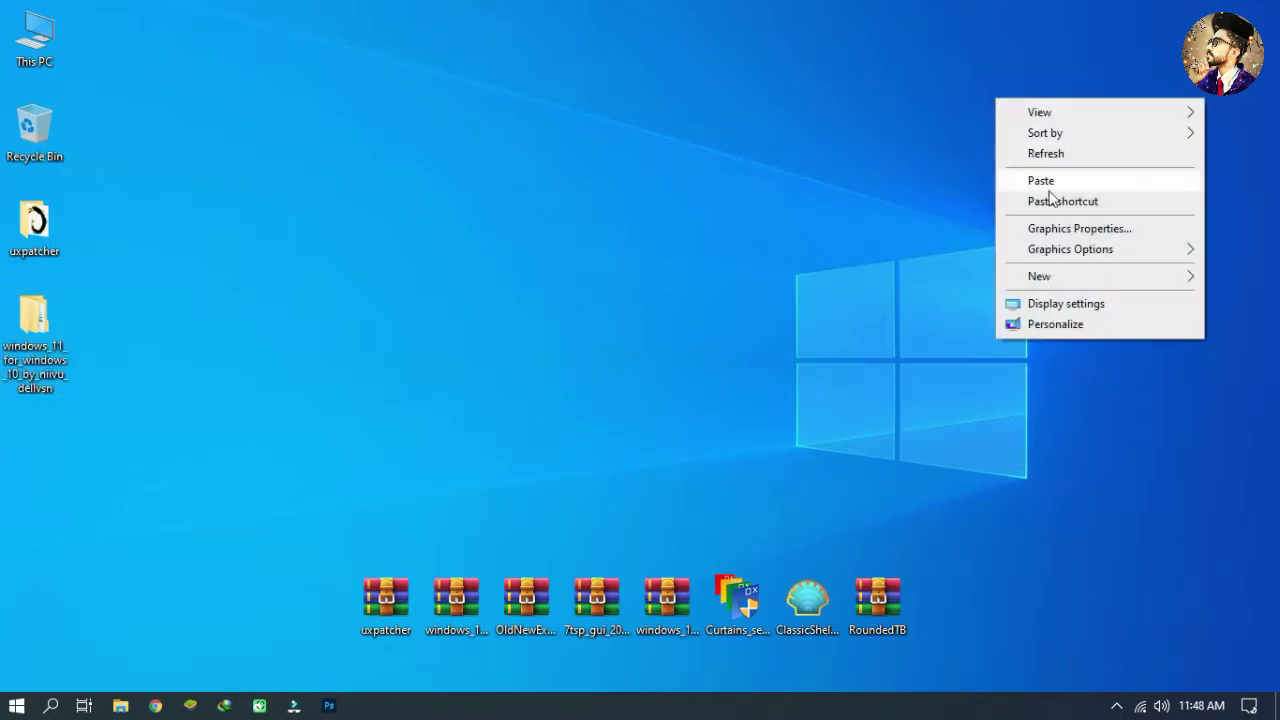
left_click(1035, 326)
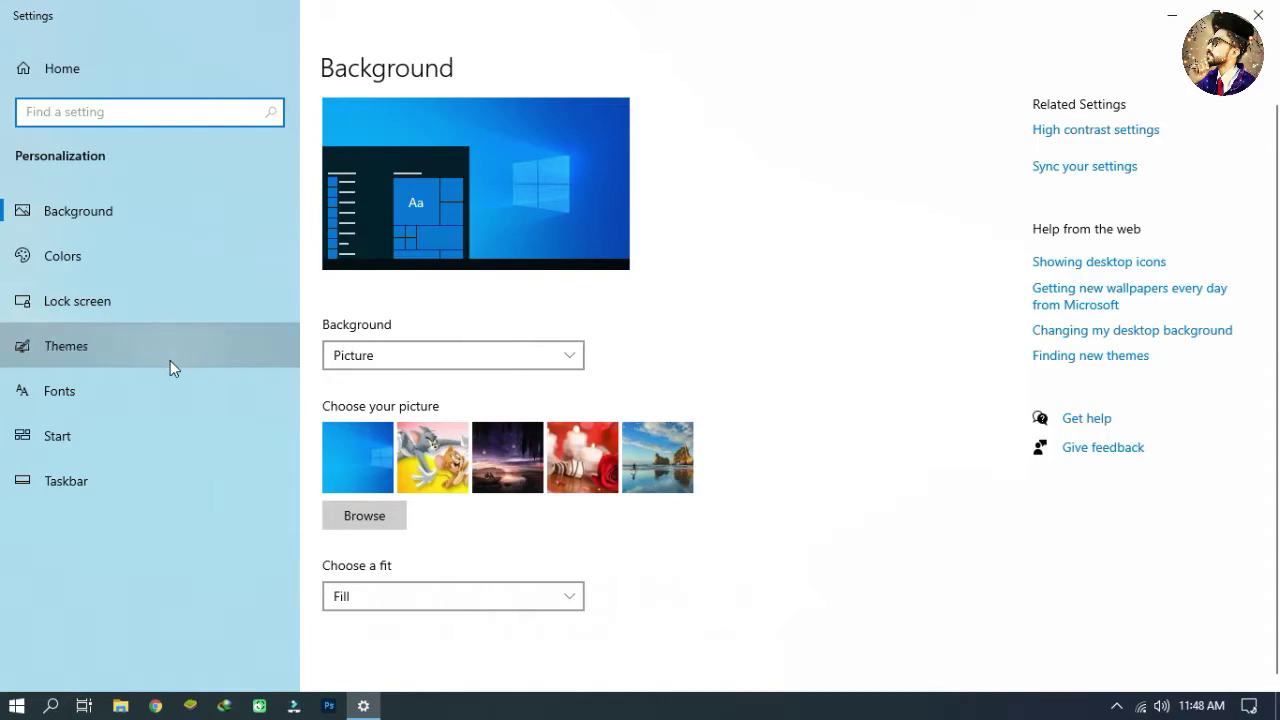
left_click(170, 368)
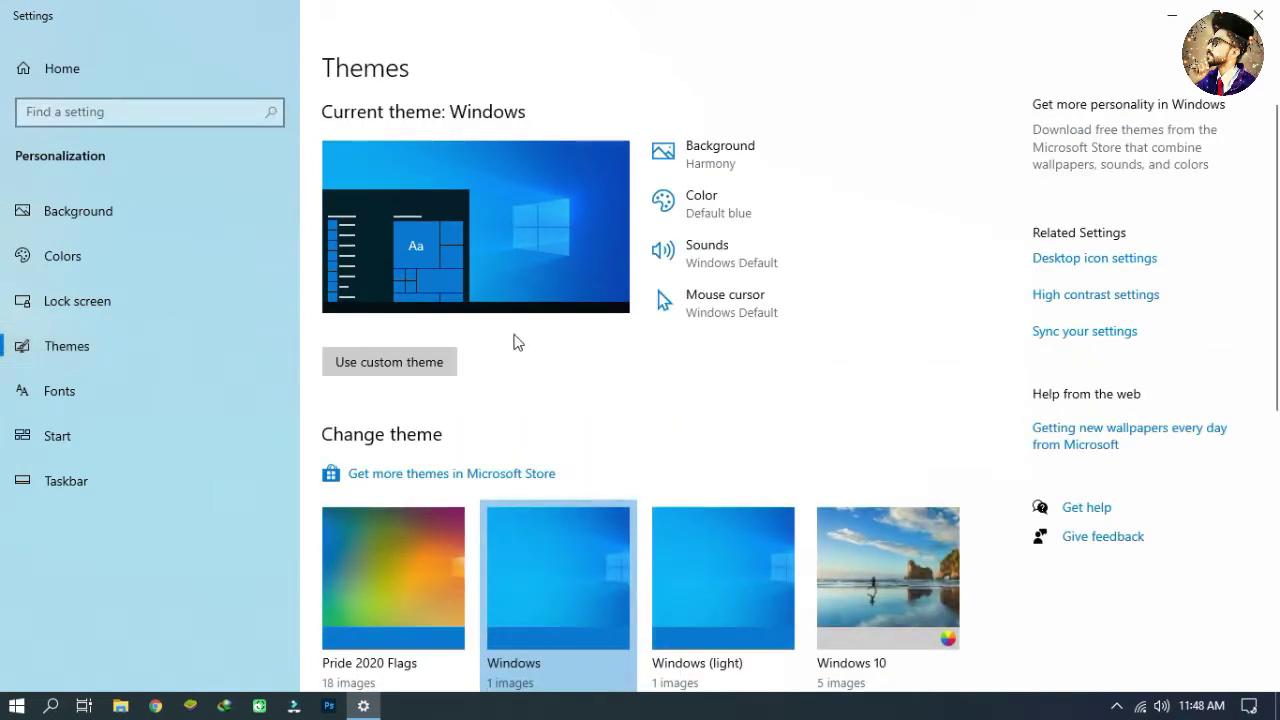
scroll(566, 349, "down", 5)
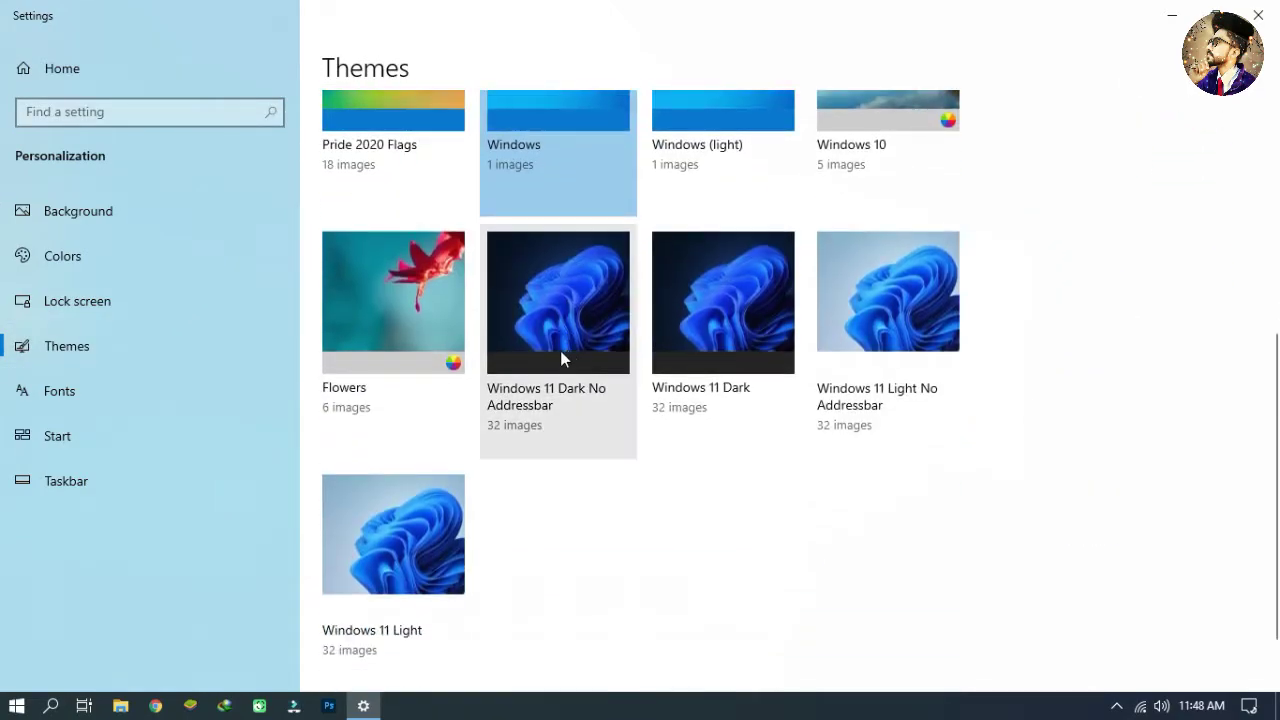
- Apply the Windows 11 Dark theme and check its look on the desktop and in a File Explorer window
left_click(745, 350)
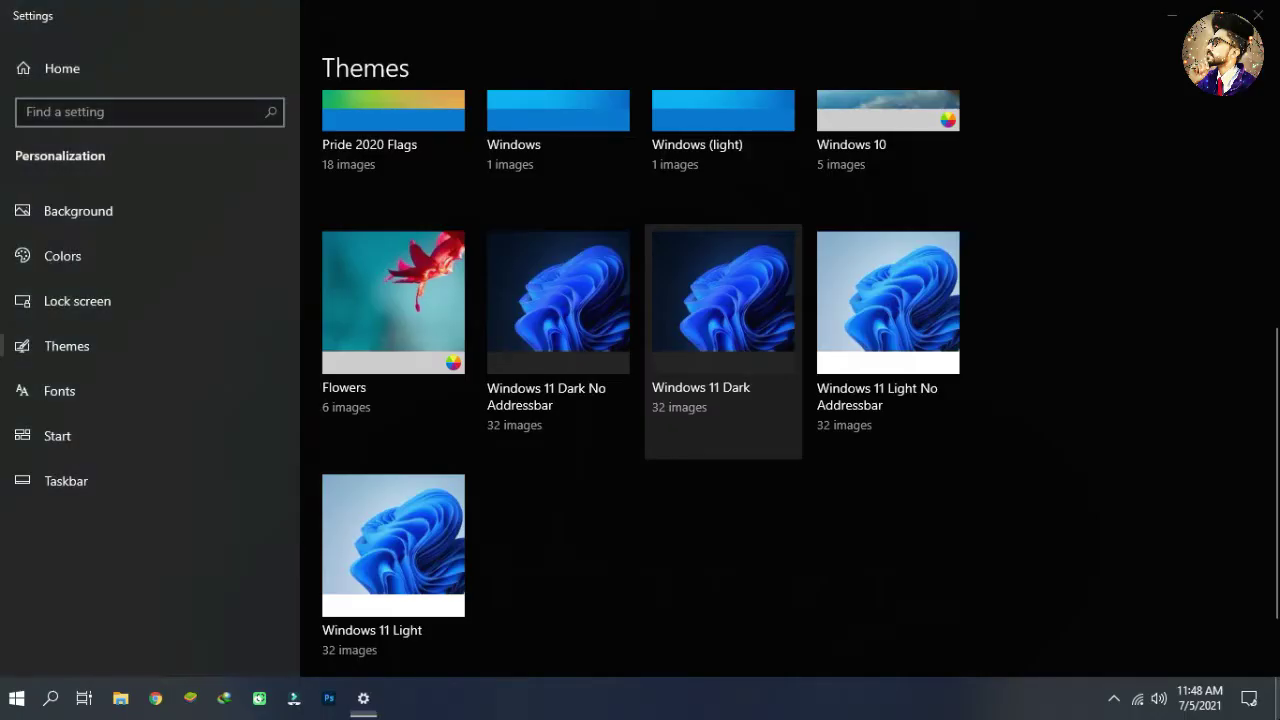
key("super+d")
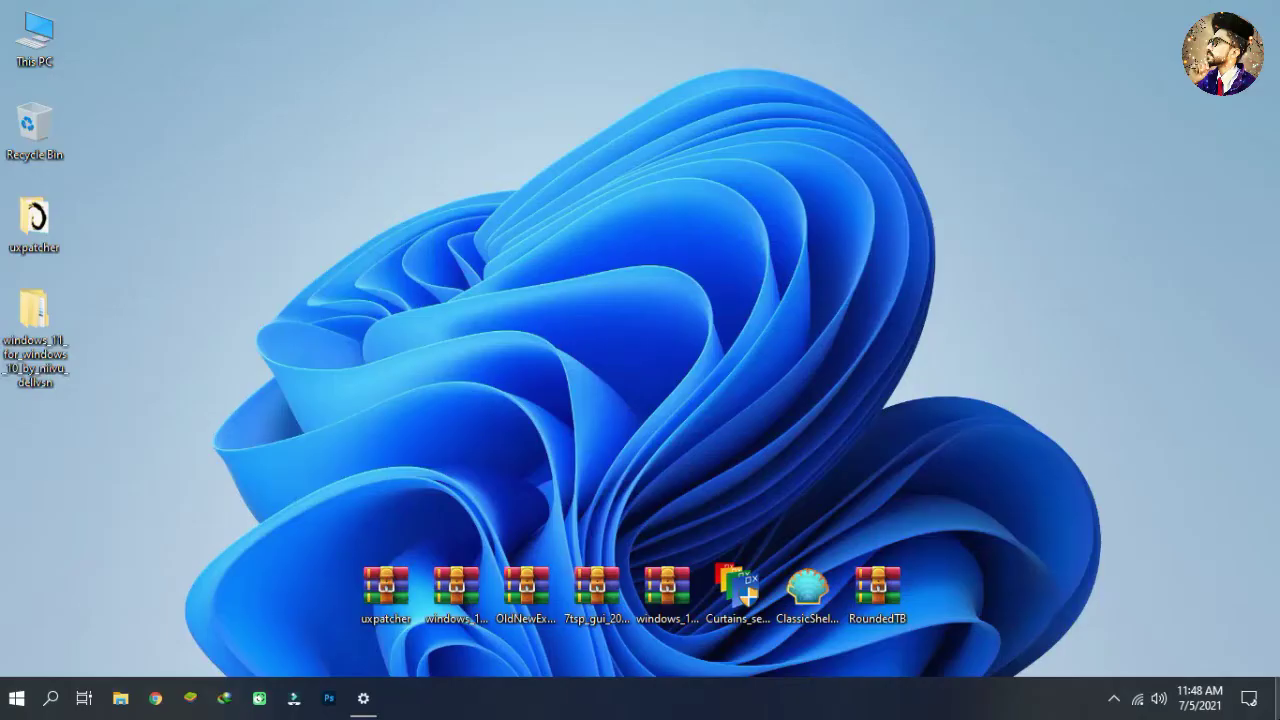
left_click(128, 704)
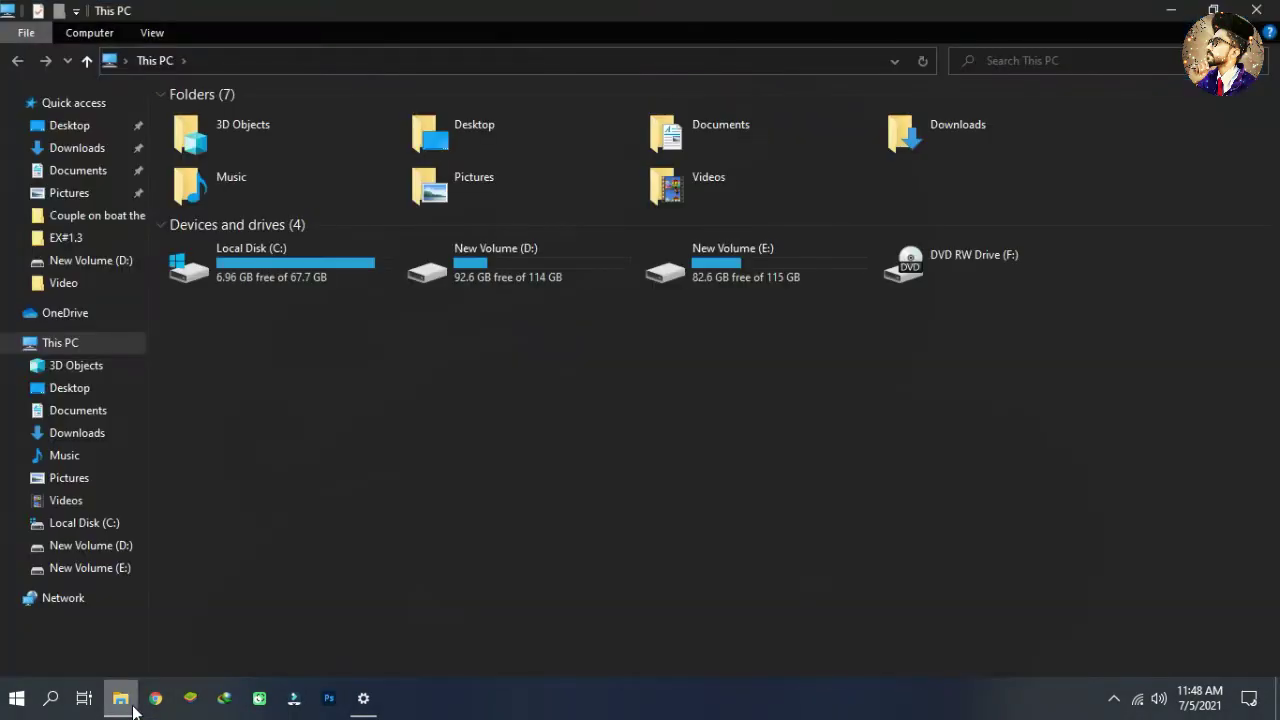
left_click_drag(346, 12, 477, 182)
left_click(1091, 185)
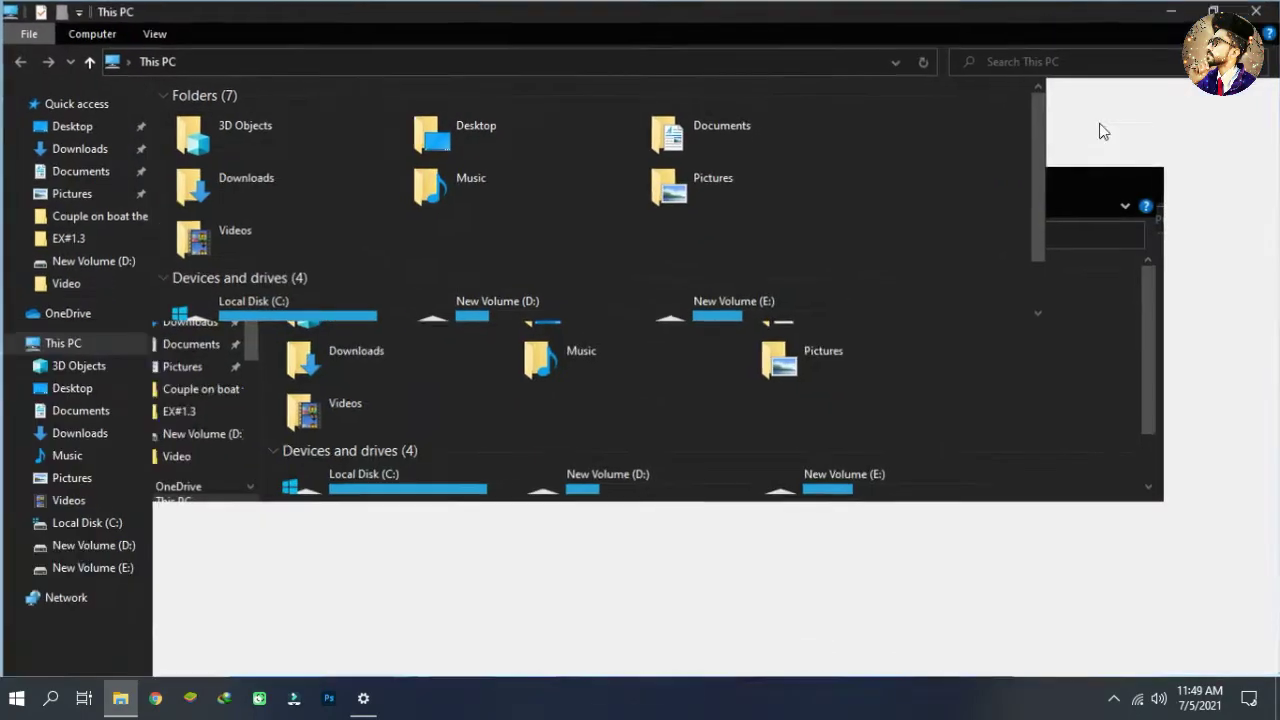
left_click(1260, 10)
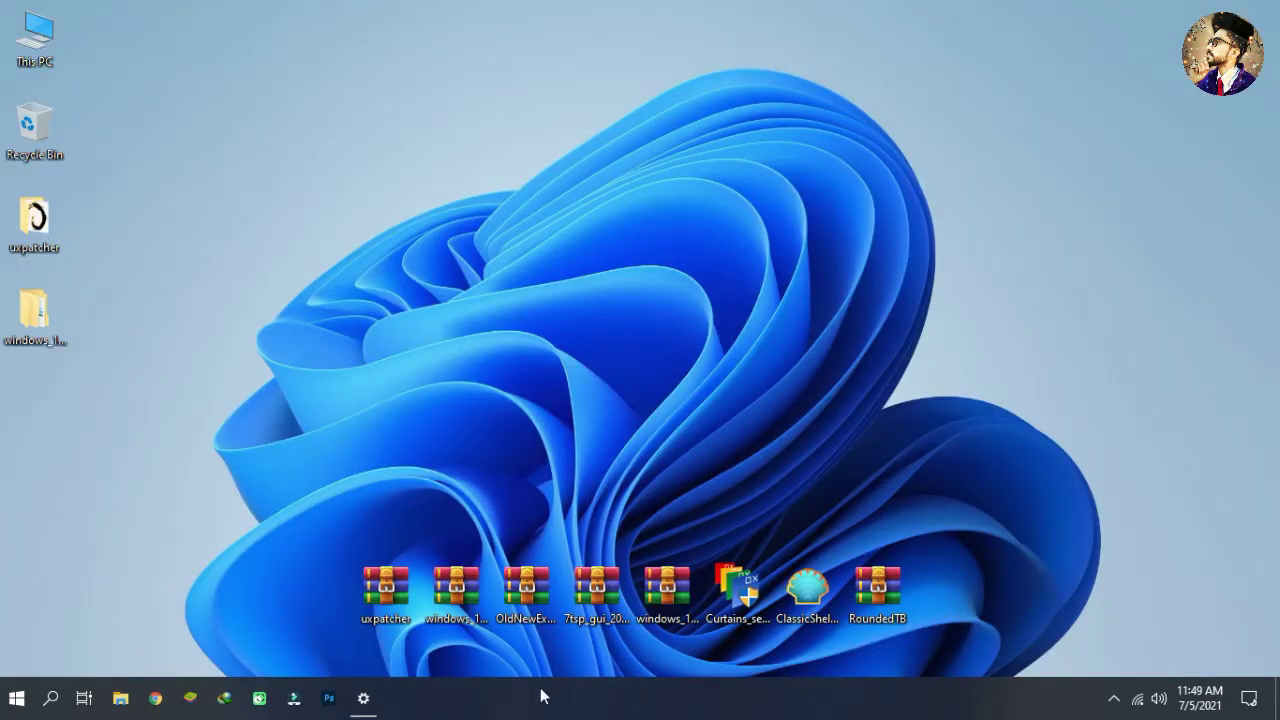
- Return to the theme settings, apply the Windows 11 Light theme, and close Settings
left_click(361, 700)
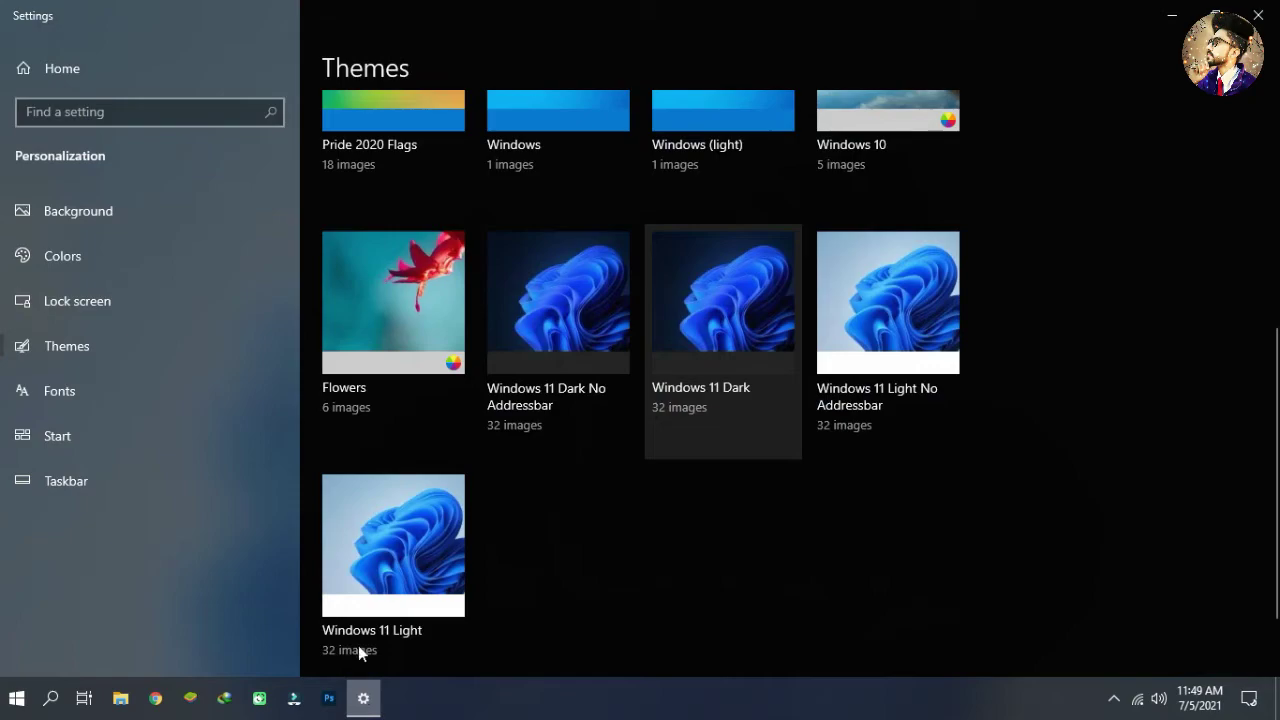
left_click(450, 535)
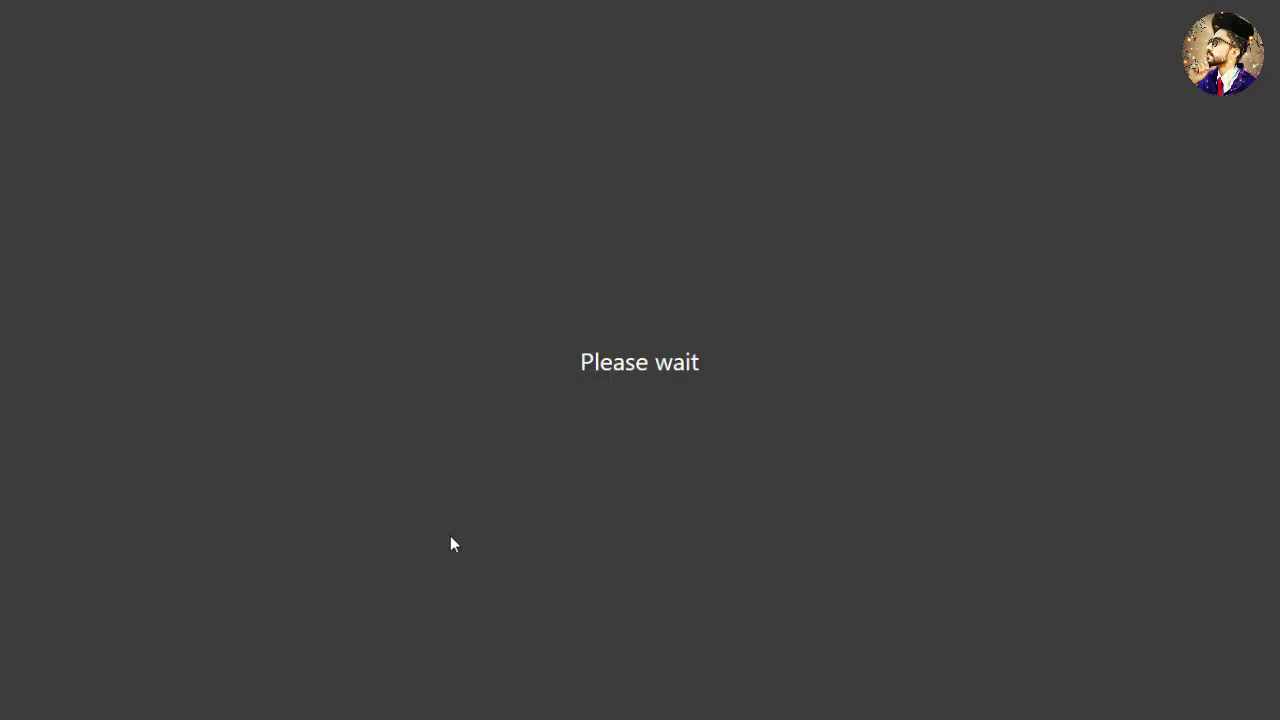
left_click_drag(556, 10, 600, 108)
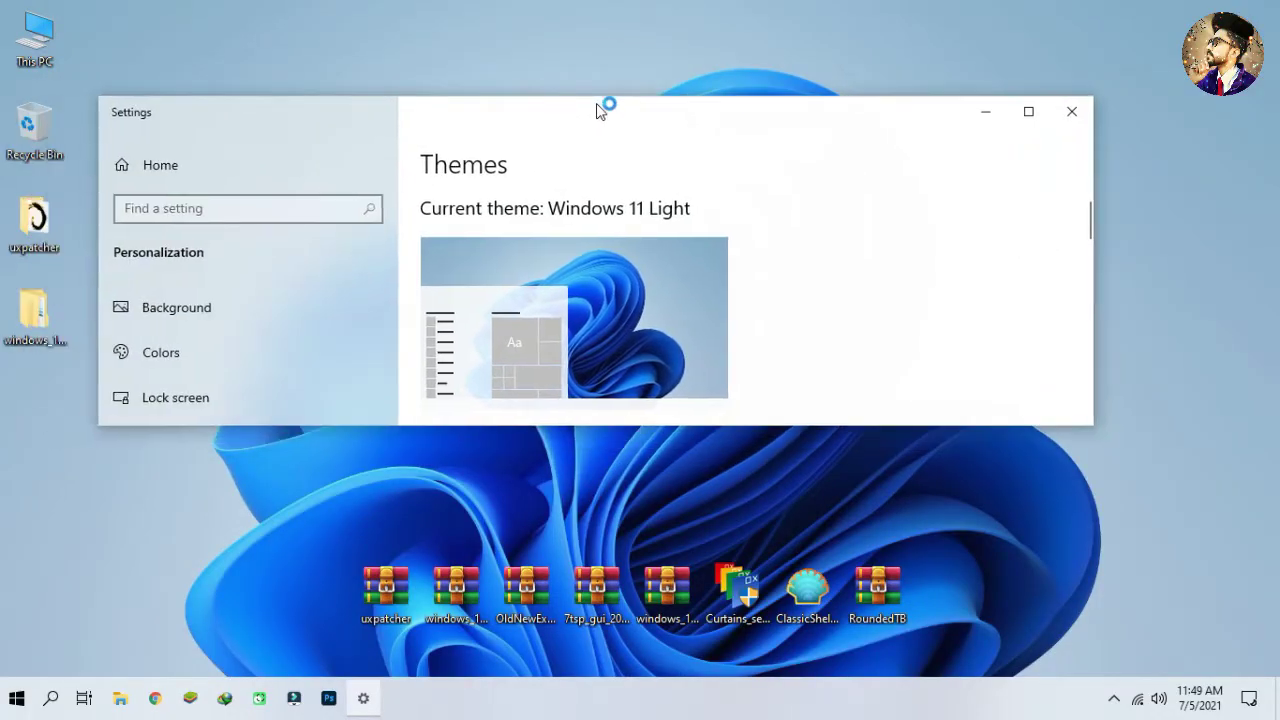
left_click(1029, 111)
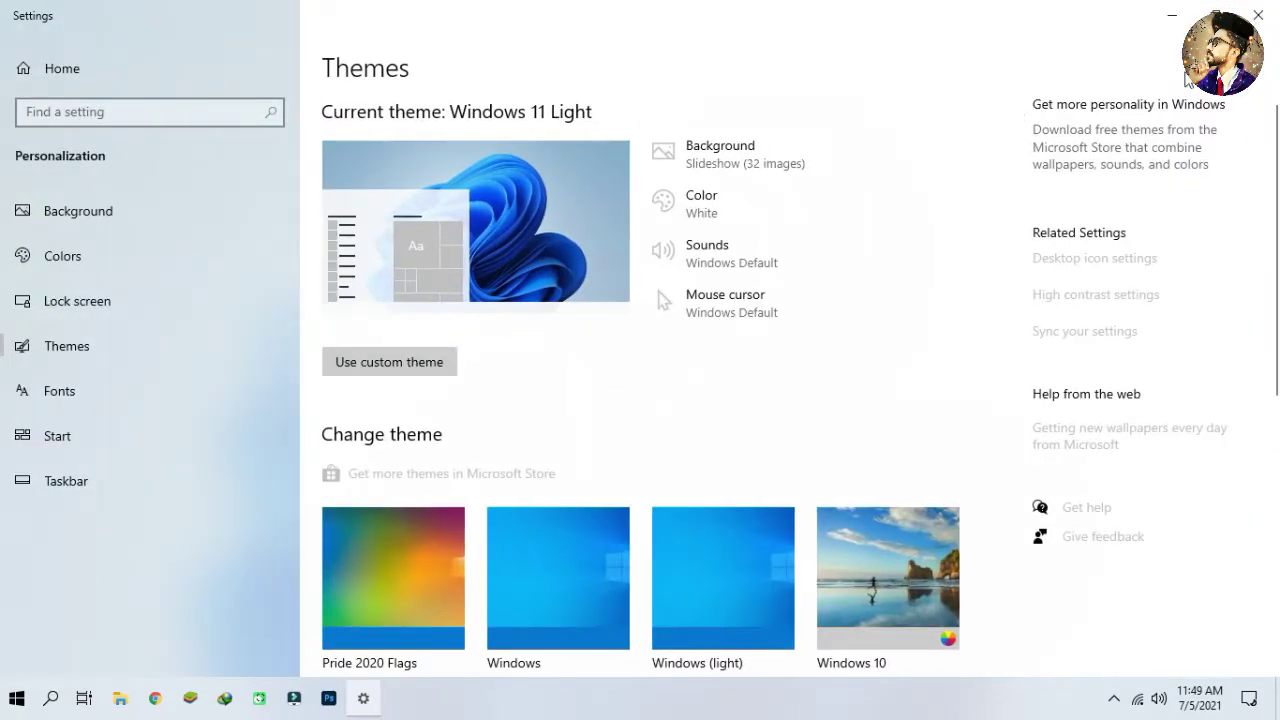
left_click(1258, 14)
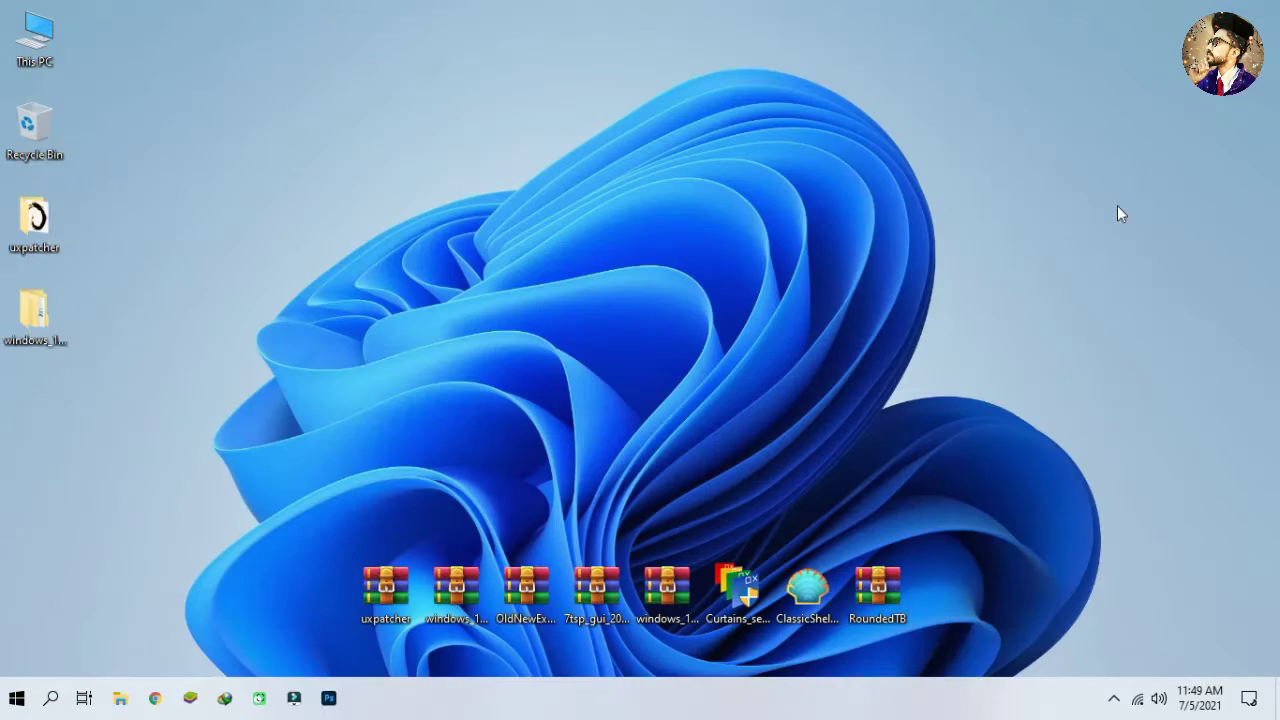
- Extract the OldNewExplorer archive into its own folder on the desktop
right_click(560, 593)
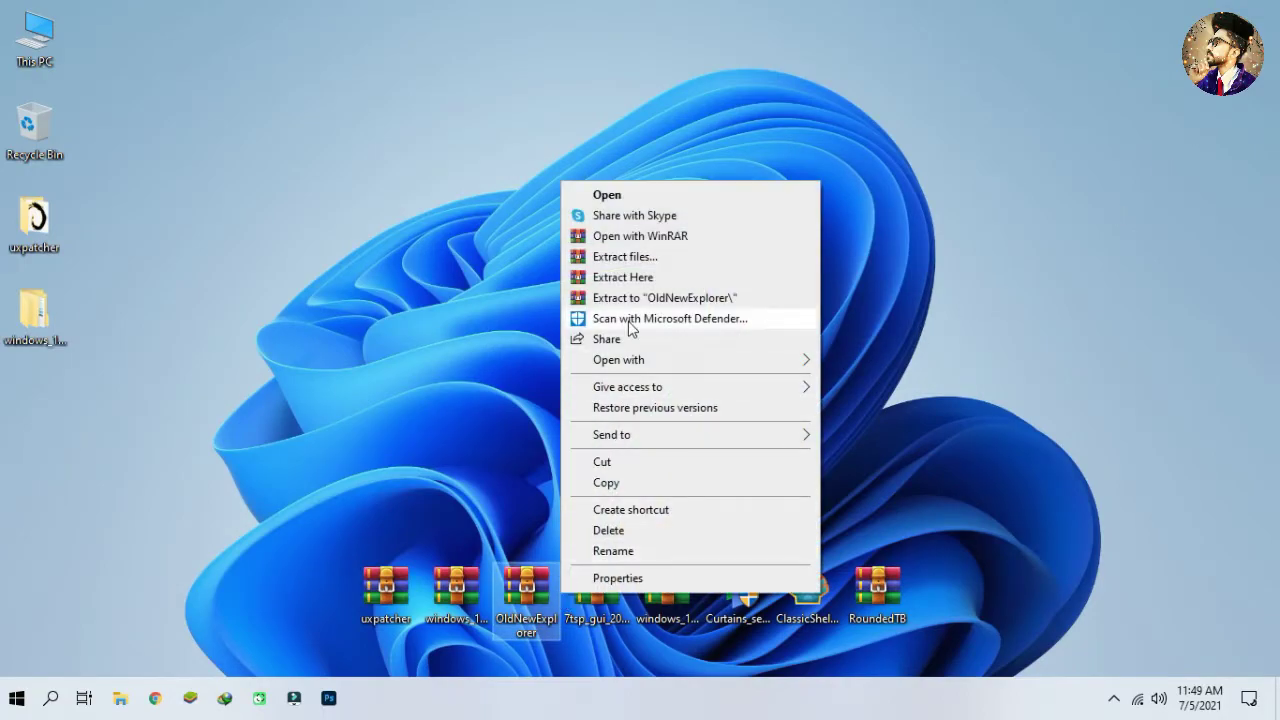
left_click(625, 257)
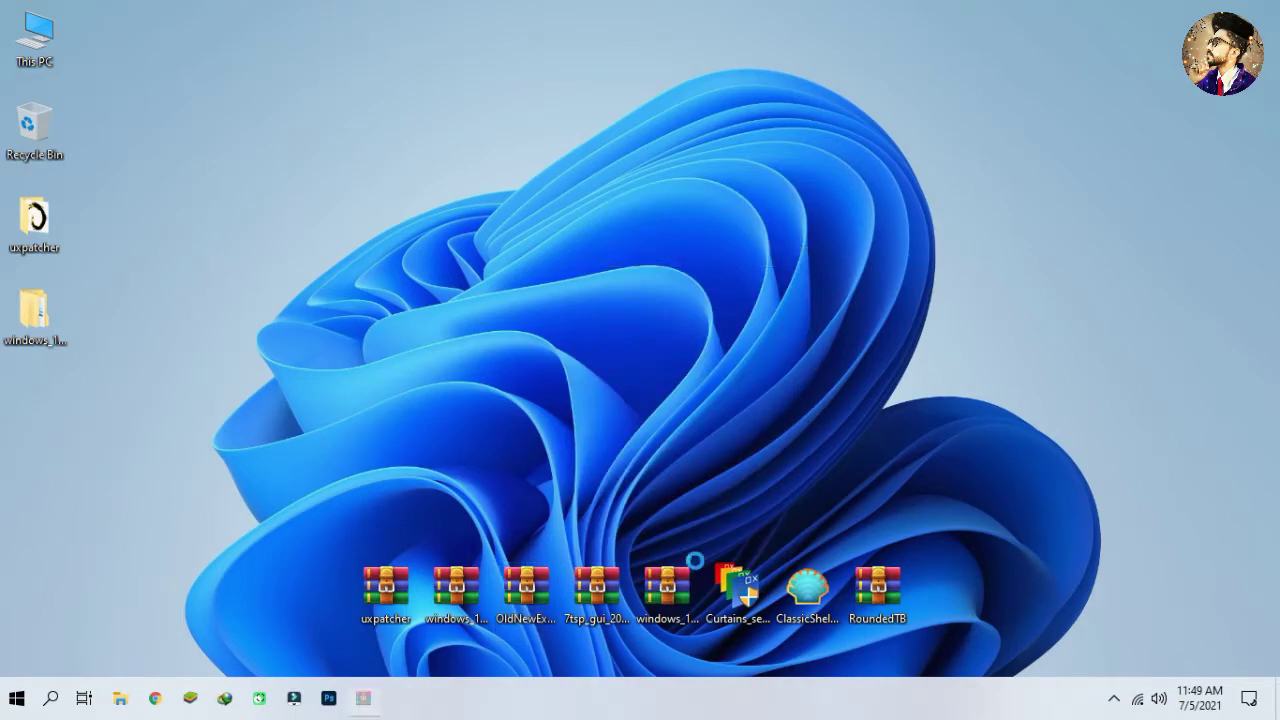
left_click(699, 560)
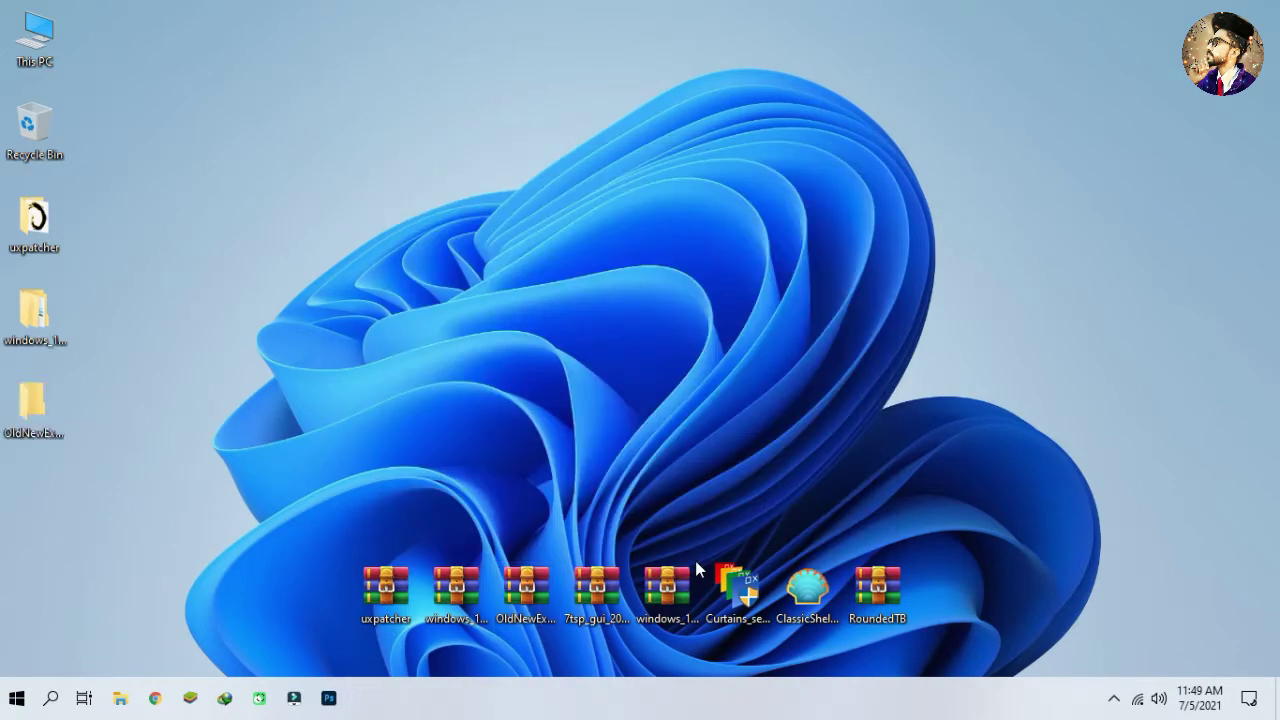
- Run OldNewExplorerCfg from the extracted OldNewExplorer folder as administrator
double_click(33, 403)
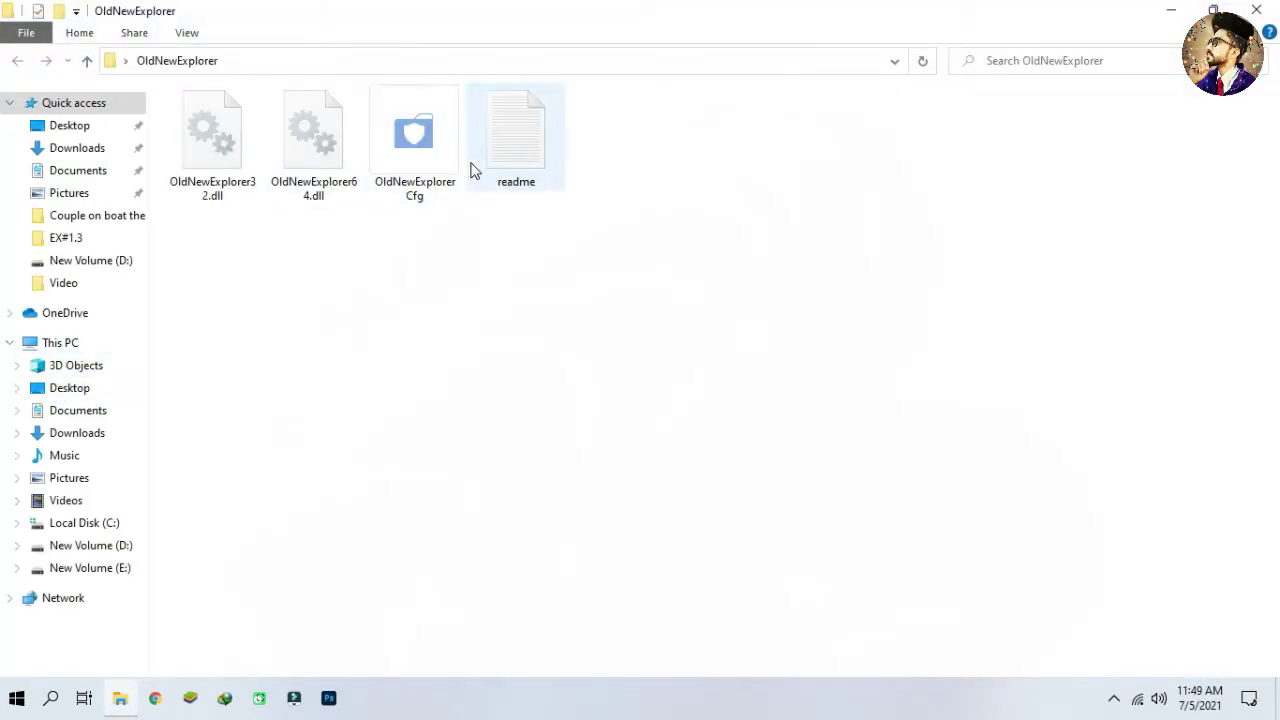
left_click(413, 170)
right_click(413, 170)
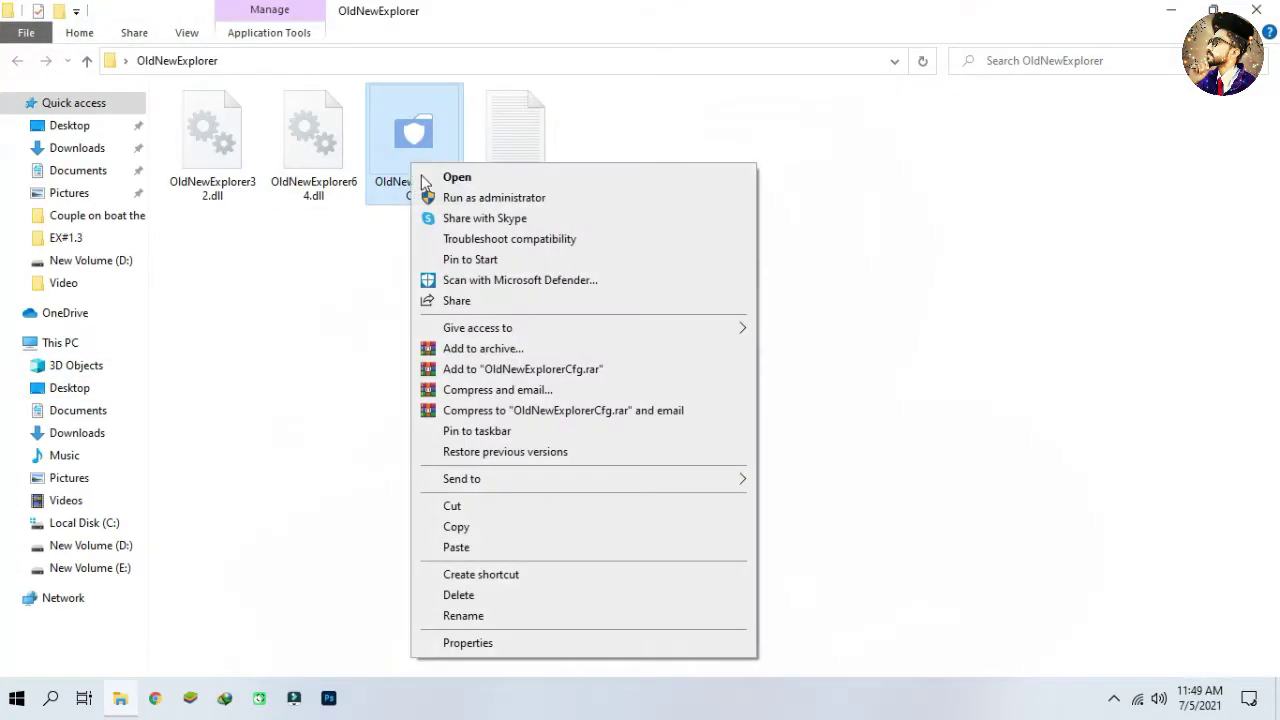
left_click(436, 195)
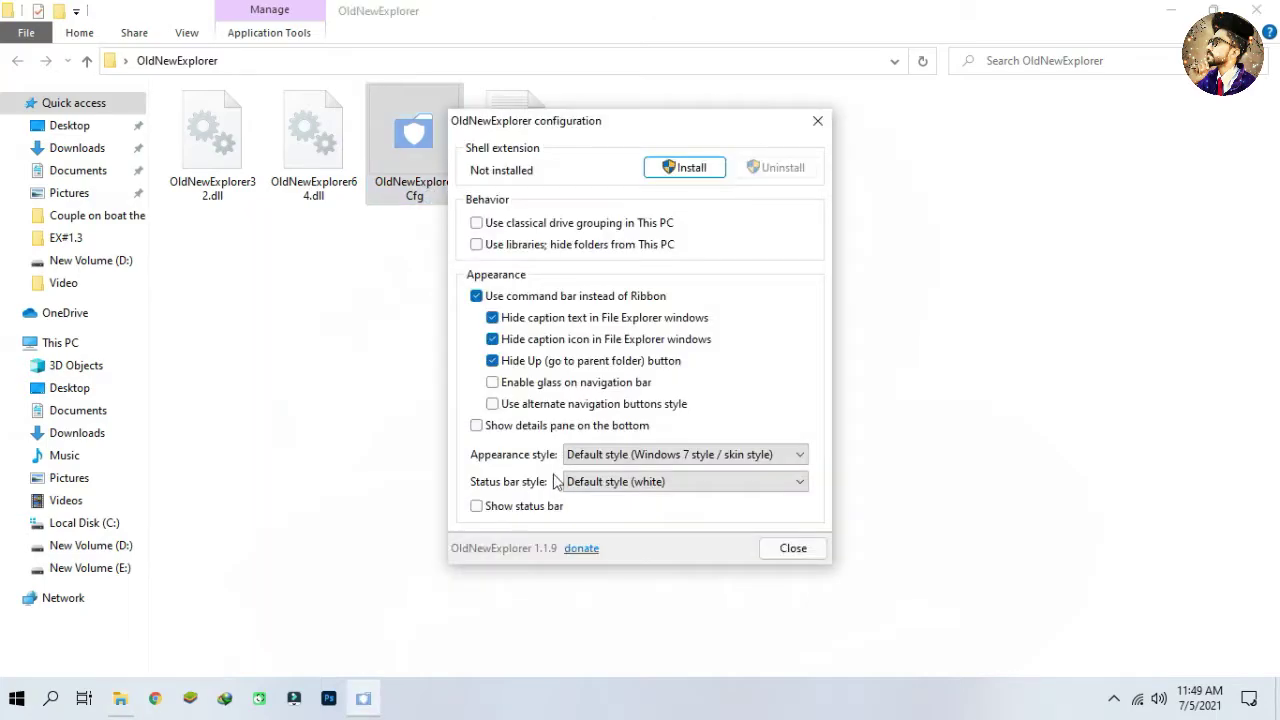
left_click(476, 296)
left_click(476, 296)
left_click(492, 382)
left_click(493, 401)
left_click(493, 383)
left_click(492, 403)
- Install the OldNewExplorer shell extension and reopen the OldNewExplorer folder to check the new Explorer layout
left_click(668, 167)
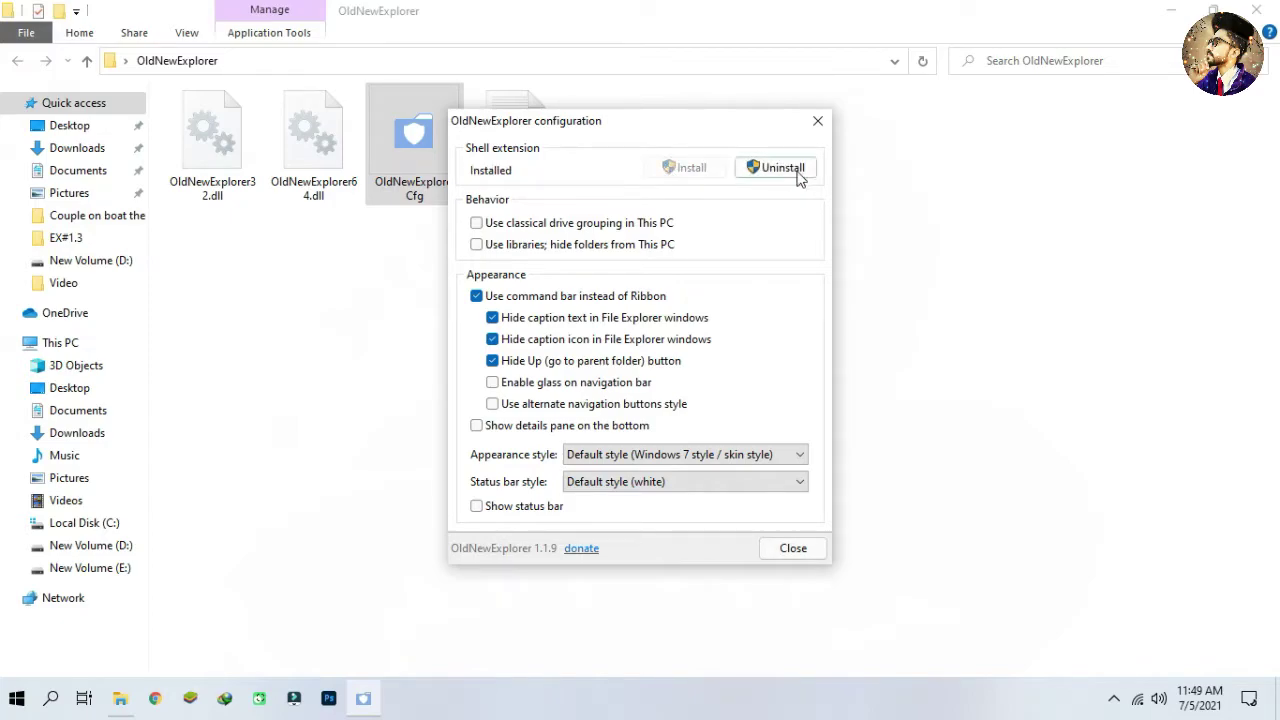
left_click(818, 121)
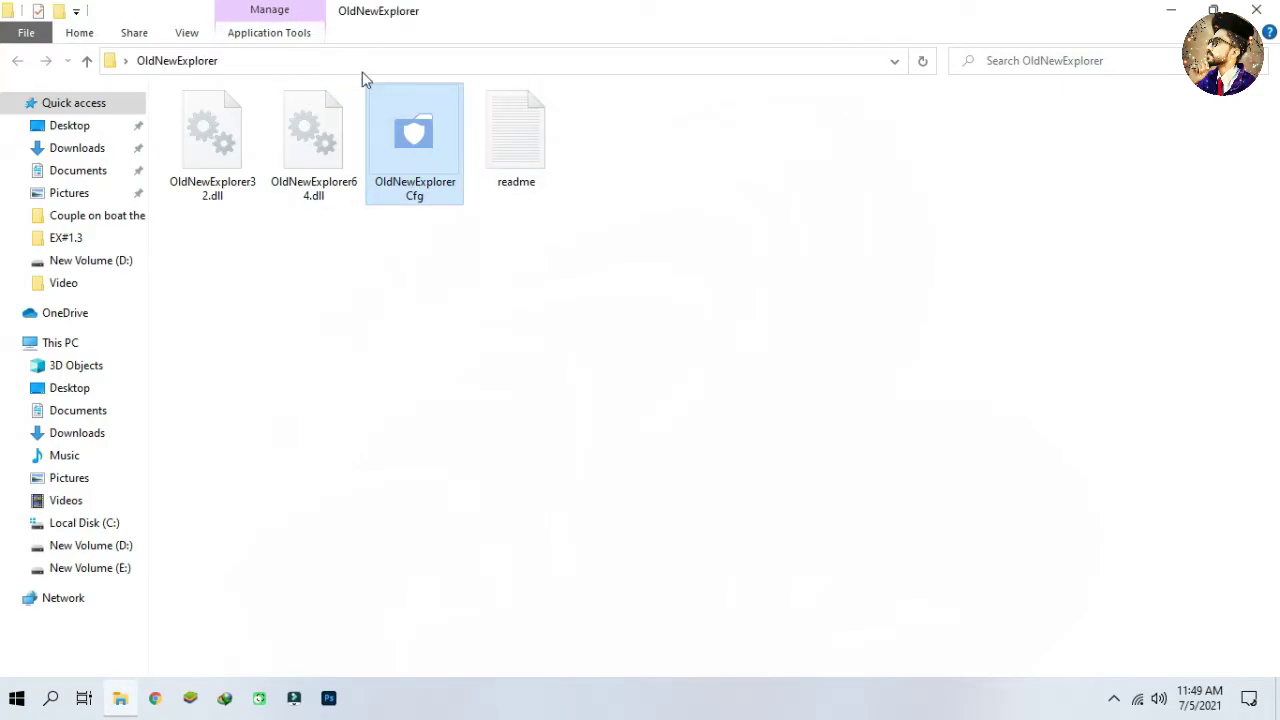
left_click(1171, 10)
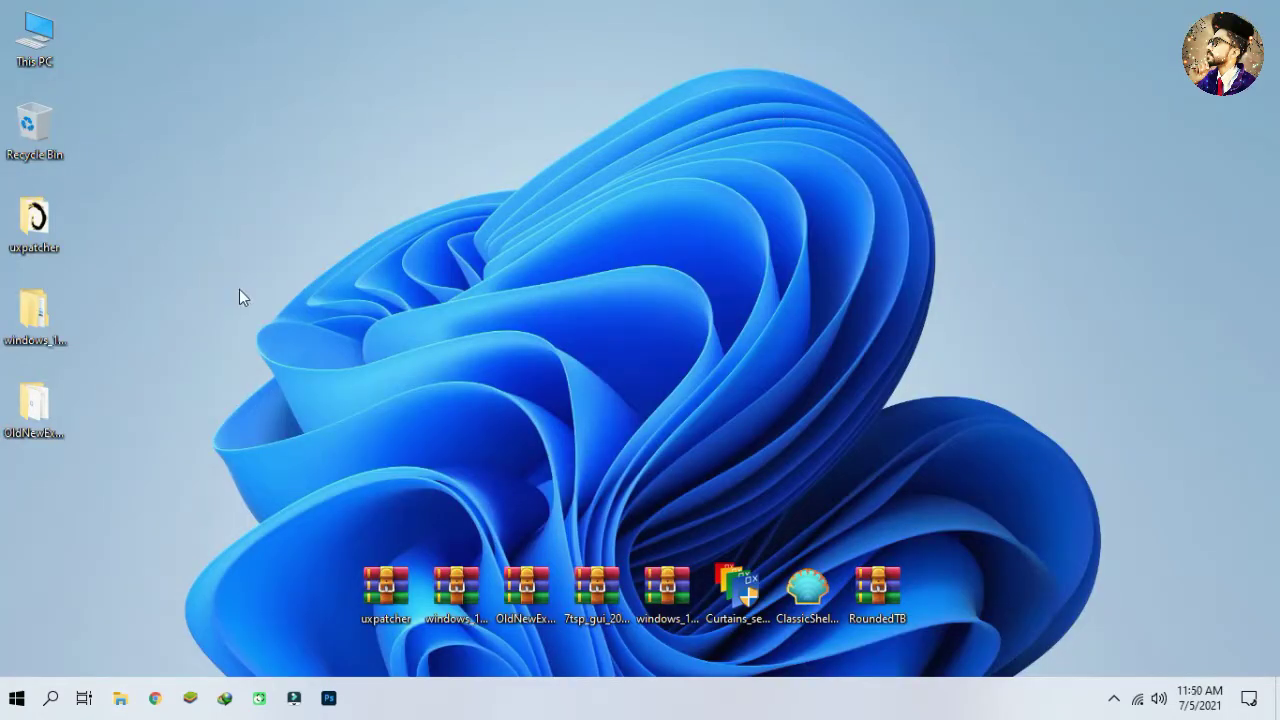
double_click(65, 386)
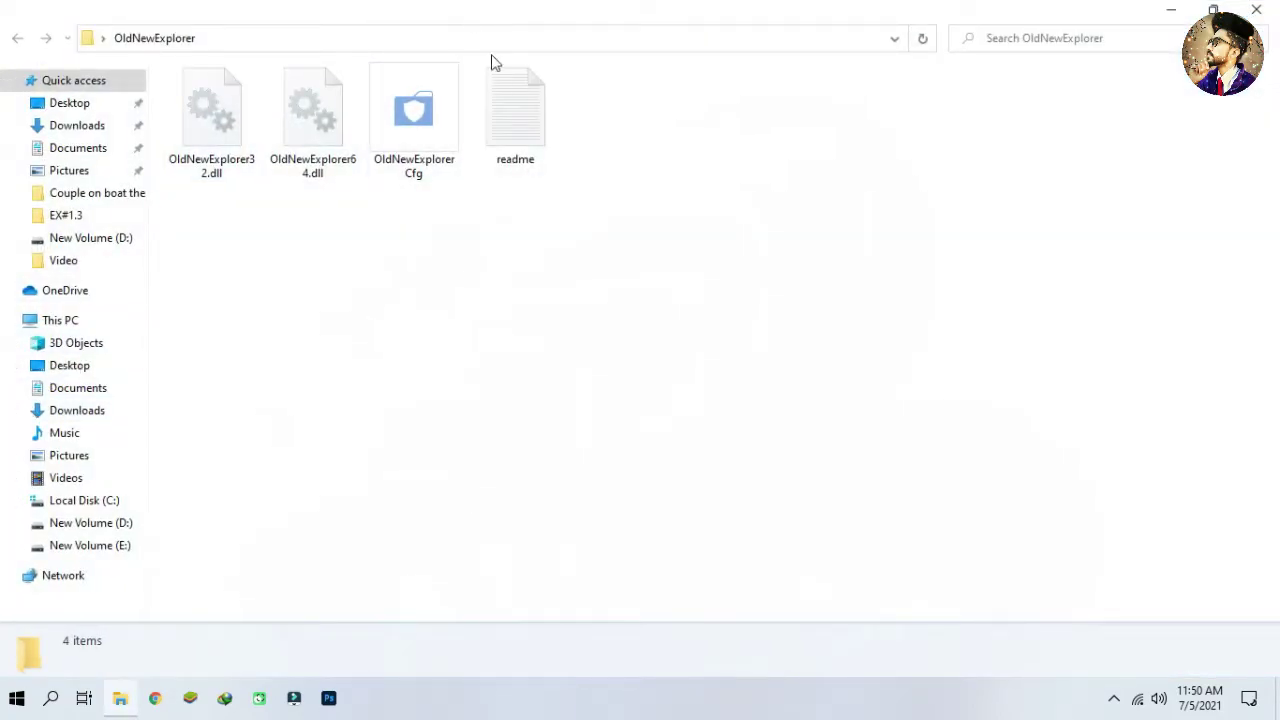
- Close the OldNewExplorer folder and extract the 7tsp_gui_2019_edition archive into its own folder on the desktop
left_click(1256, 10)
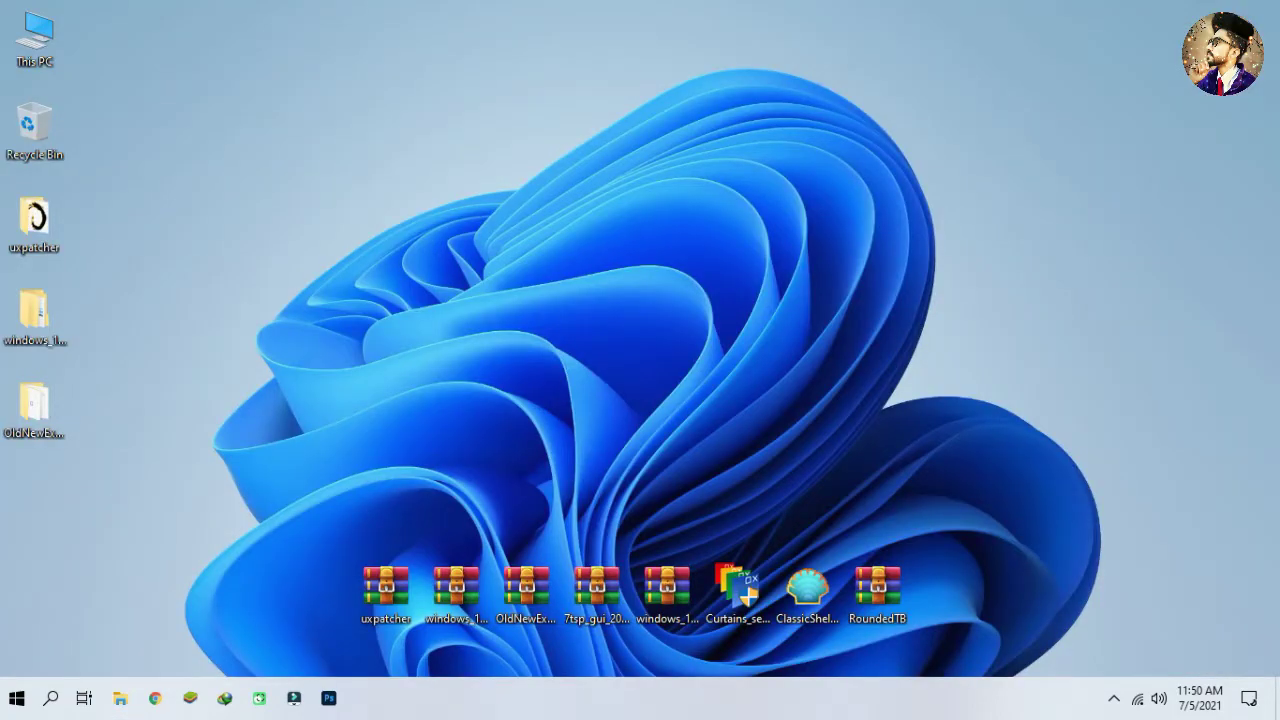
right_click(576, 598)
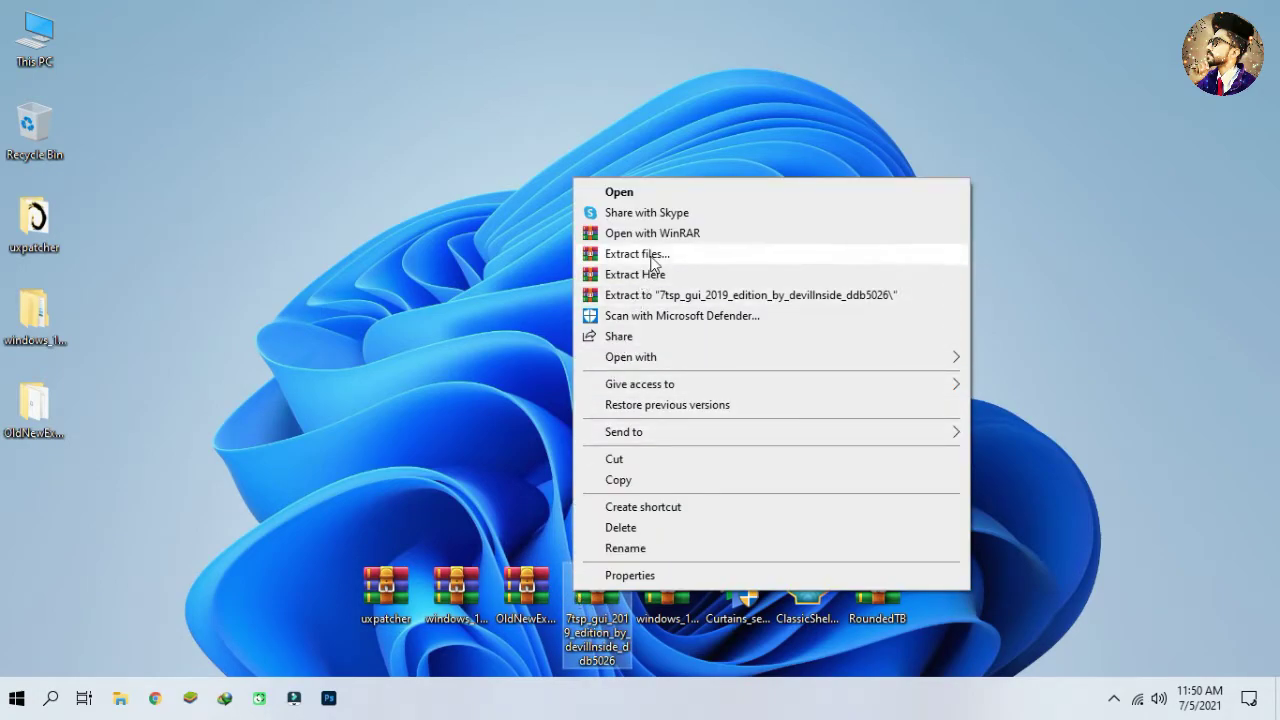
left_click(650, 254)
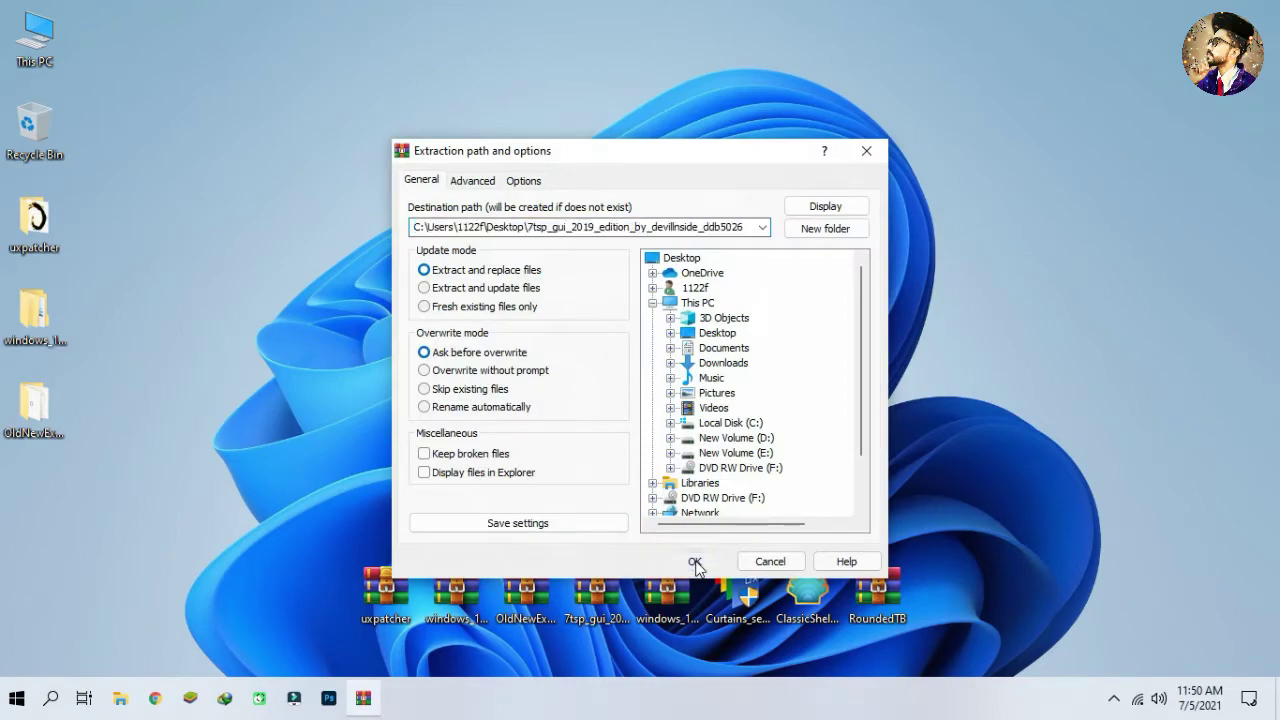
left_click(694, 560)
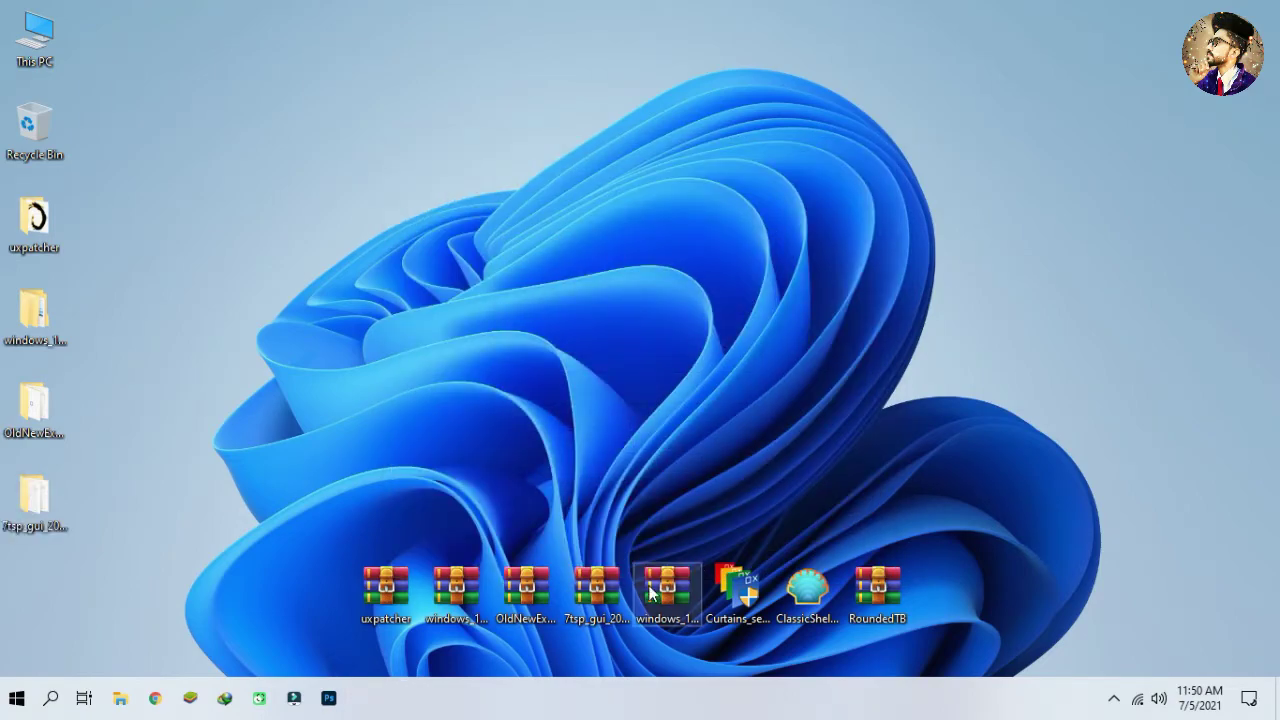
- In the extracted 7tsp_gui folder, change the extension of 7tsp GUI v0.6(2019).ee to .exe and close the folder
double_click(36, 500)
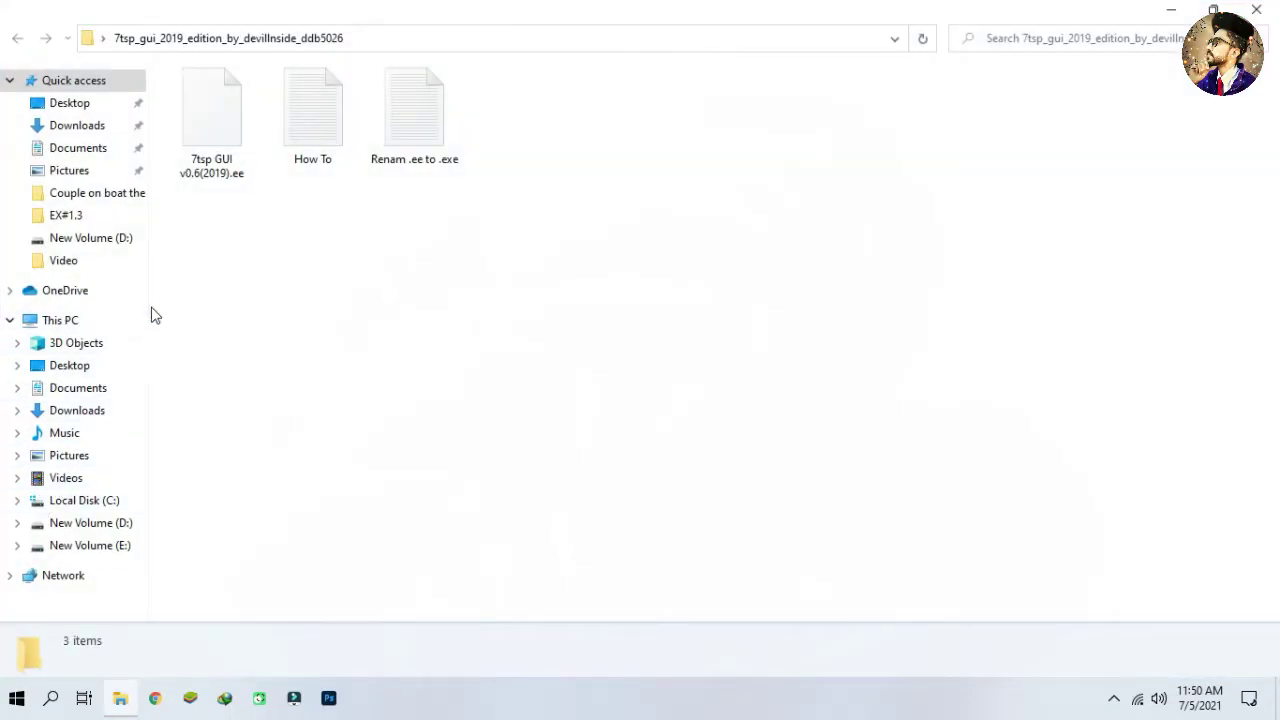
left_click(231, 180)
right_click(231, 180)
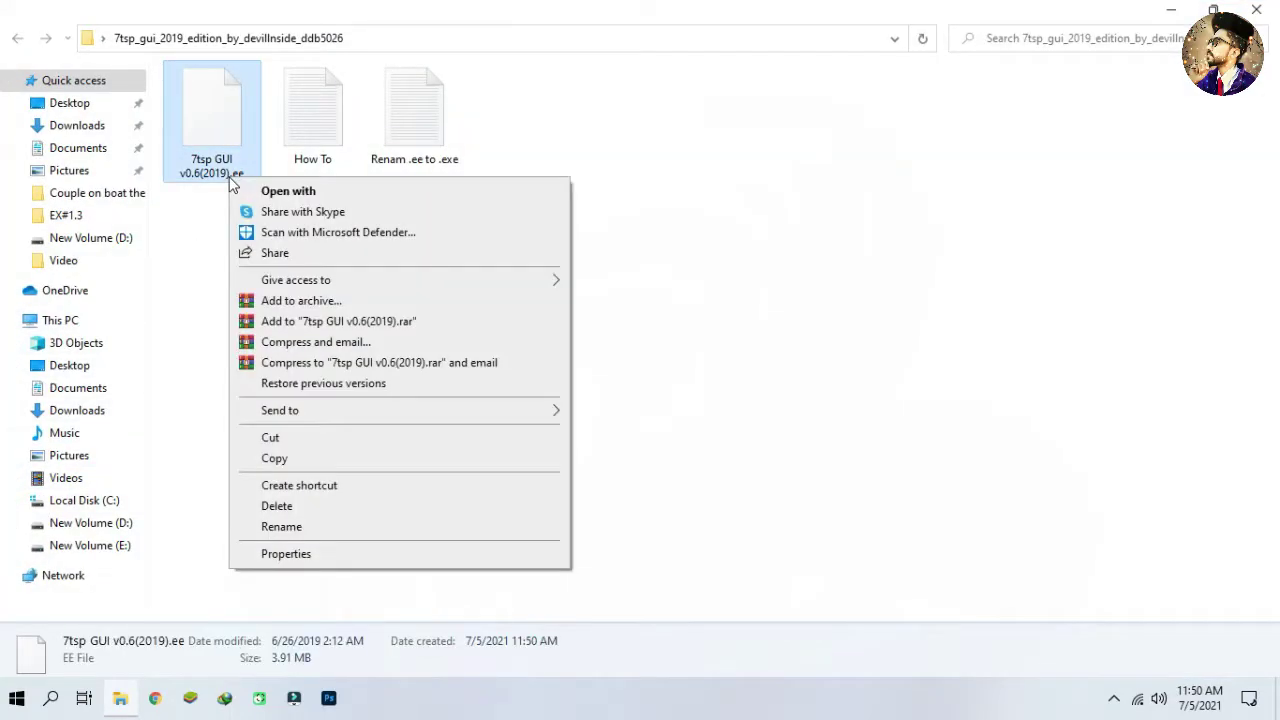
left_click(285, 527)
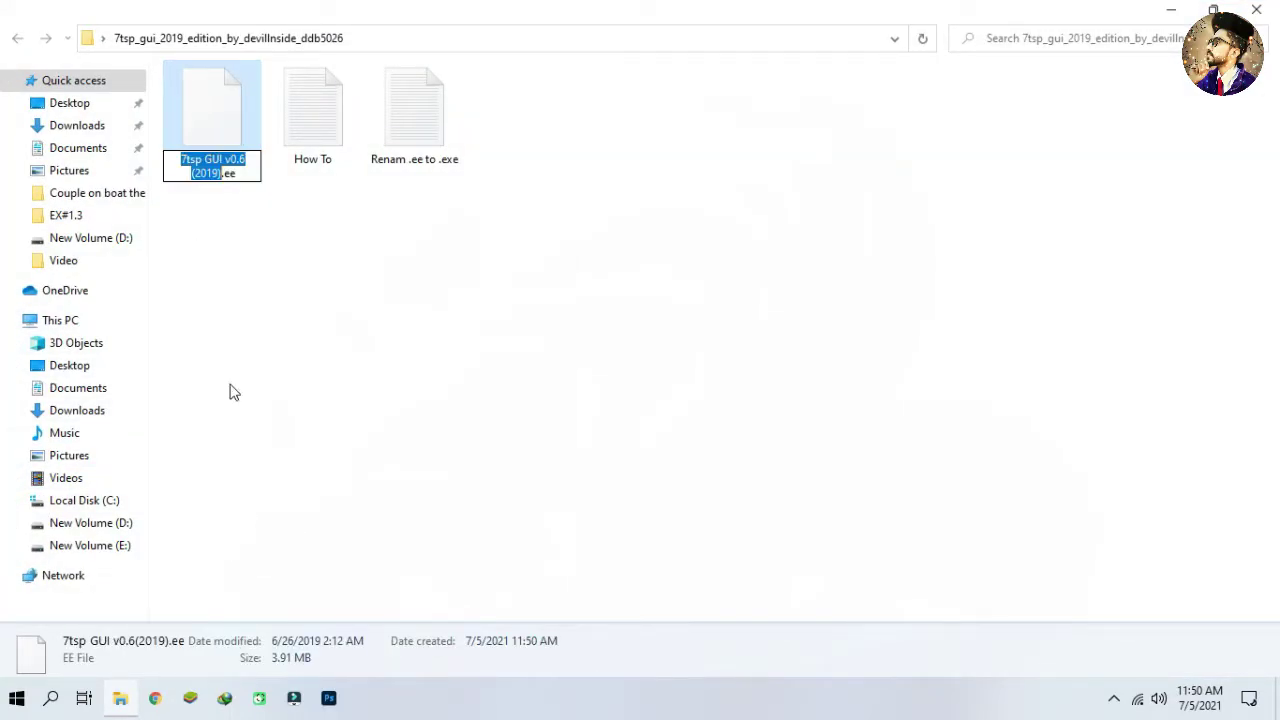
left_click(225, 175)
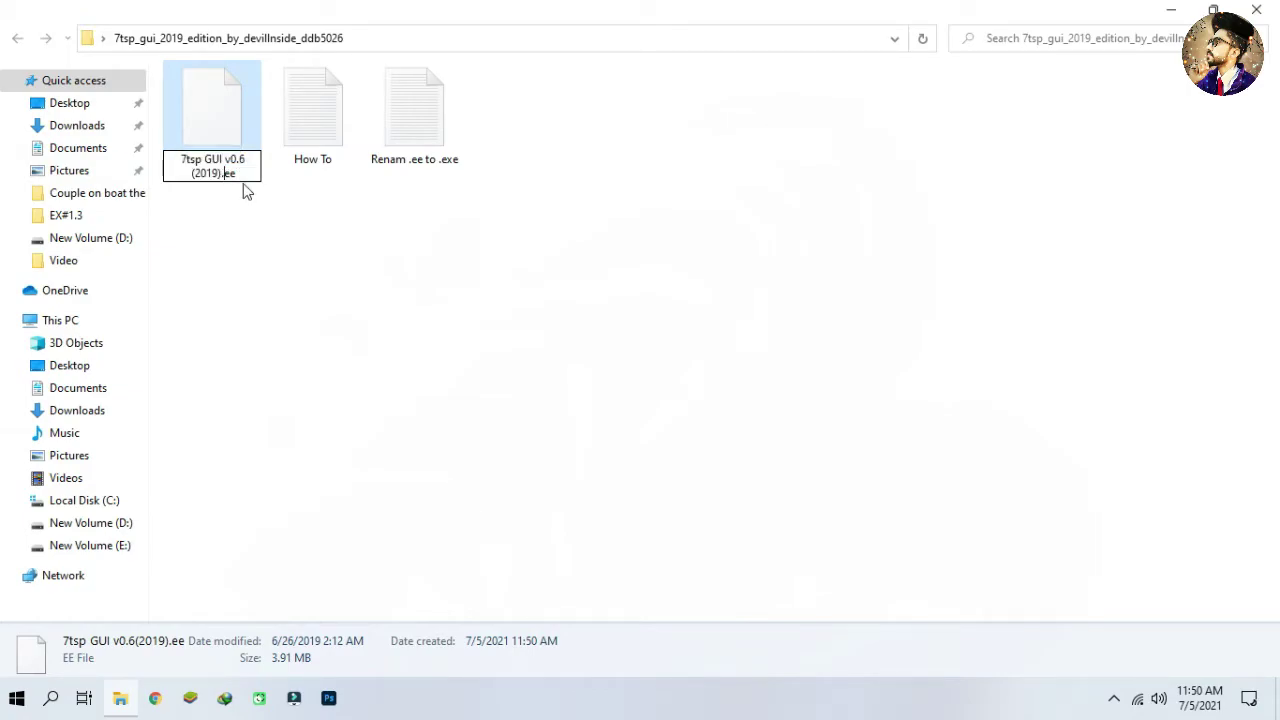
type("x")
key("Return")
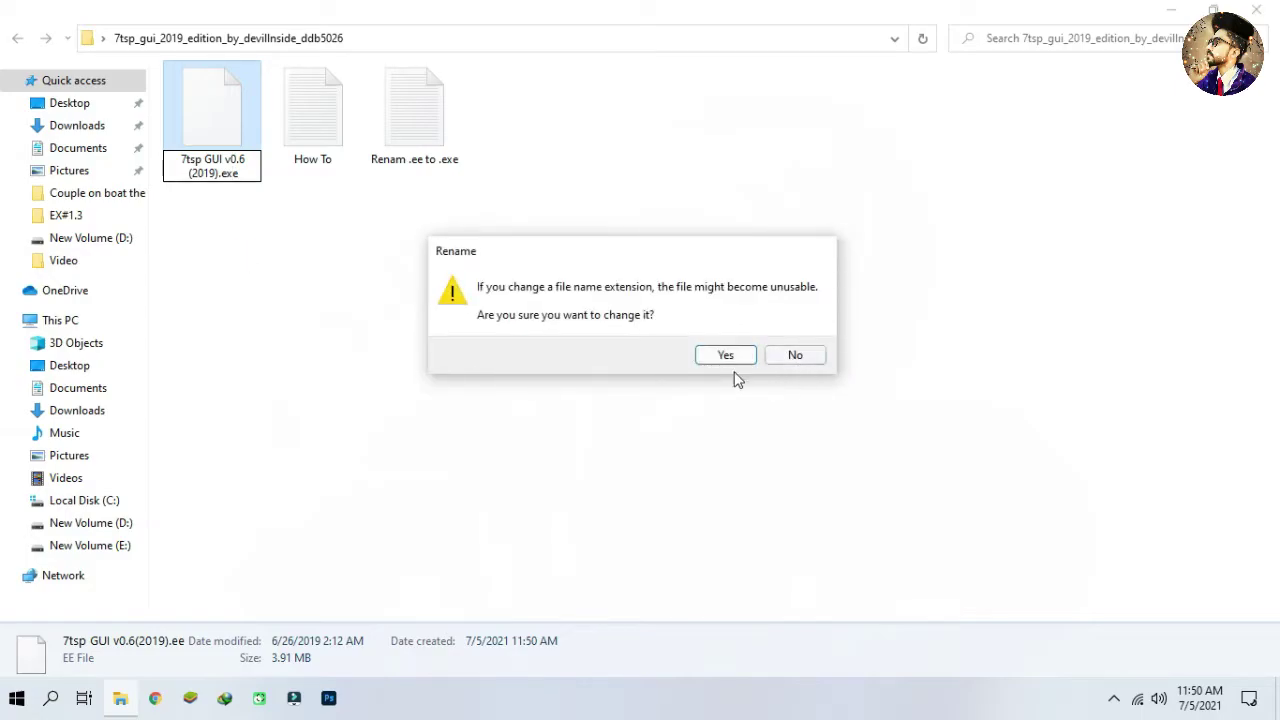
left_click(725, 356)
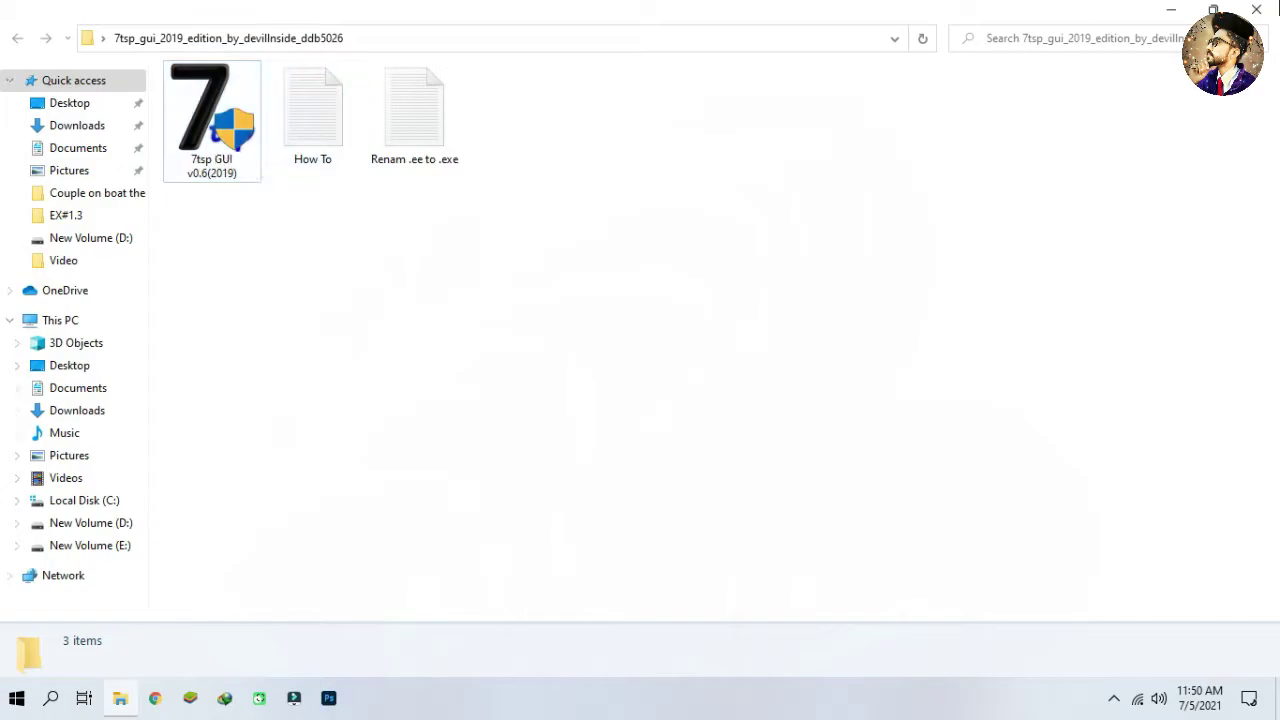
left_click(1257, 10)
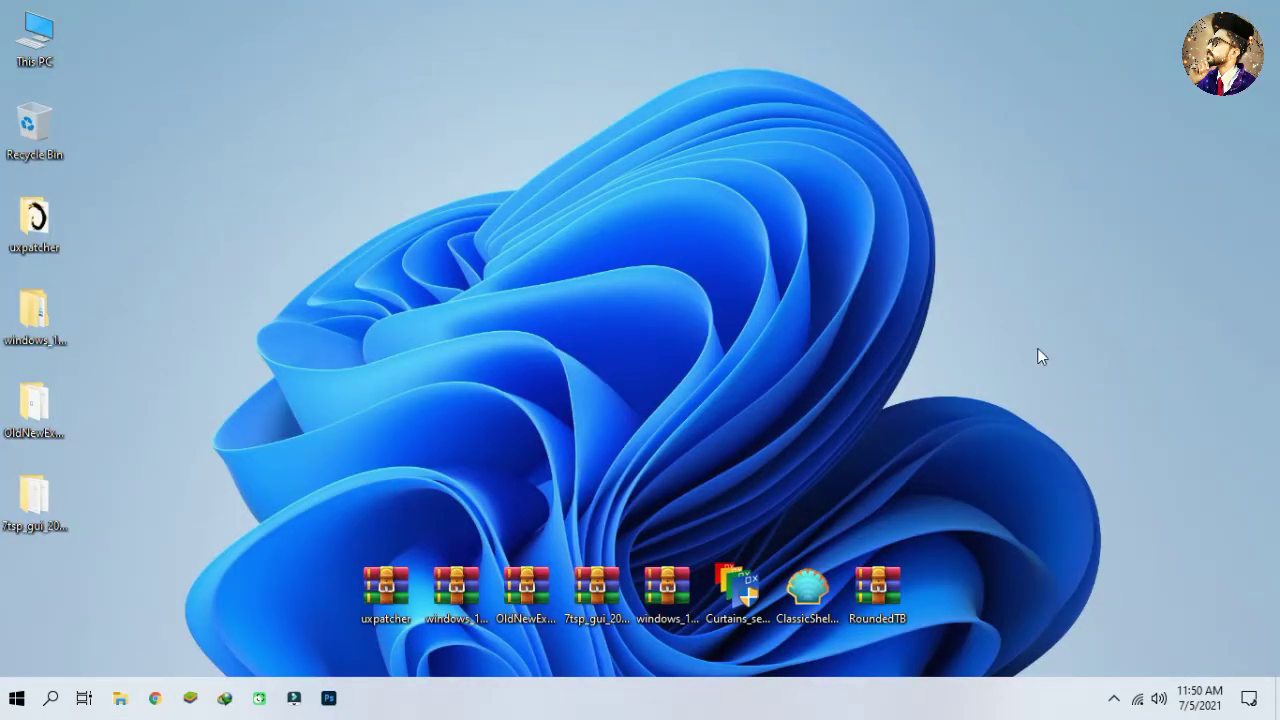
- Extract the windows_10_insider_preview_icon_theme_by_niivu archive into its own folder on the desktop
right_click(661, 582)
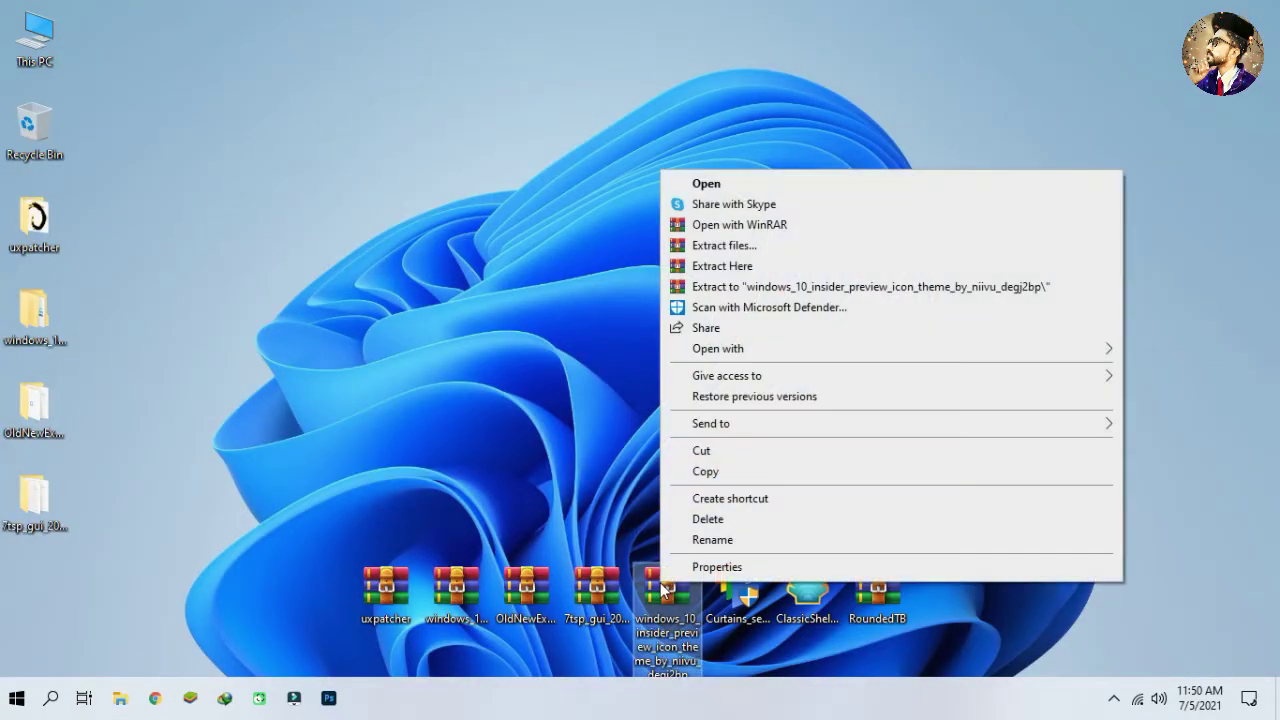
left_click(737, 246)
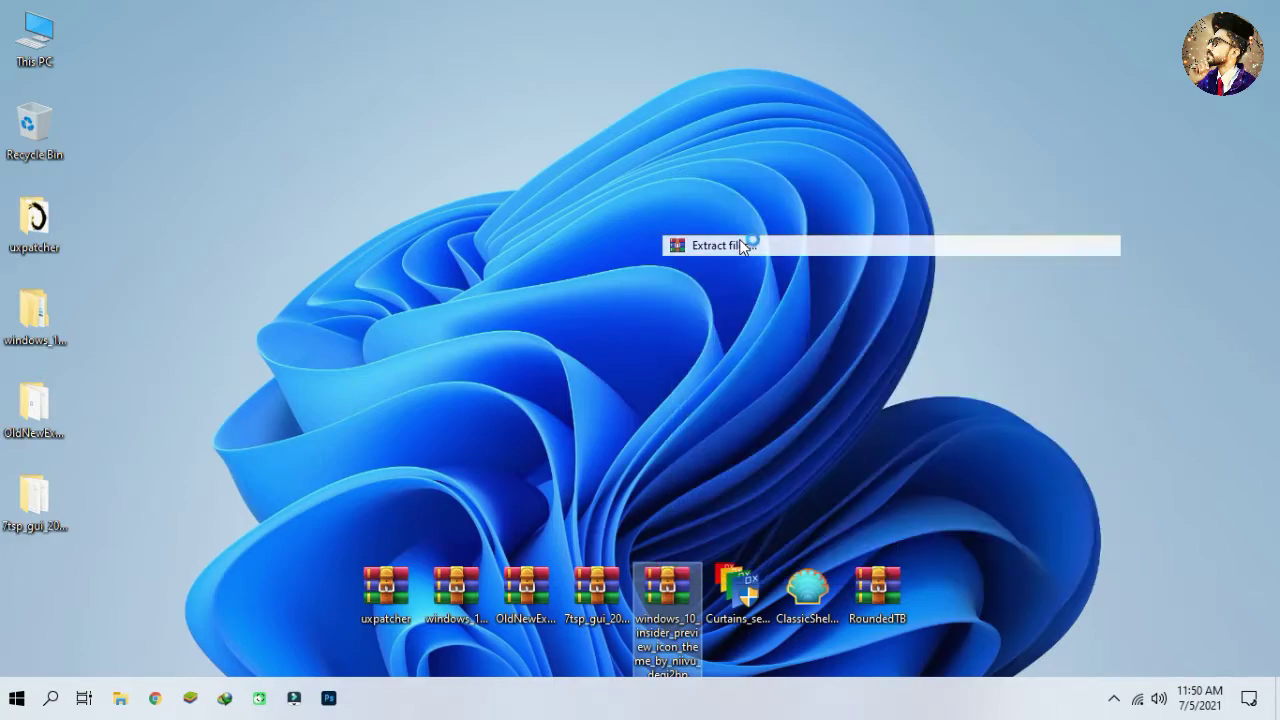
left_click(697, 566)
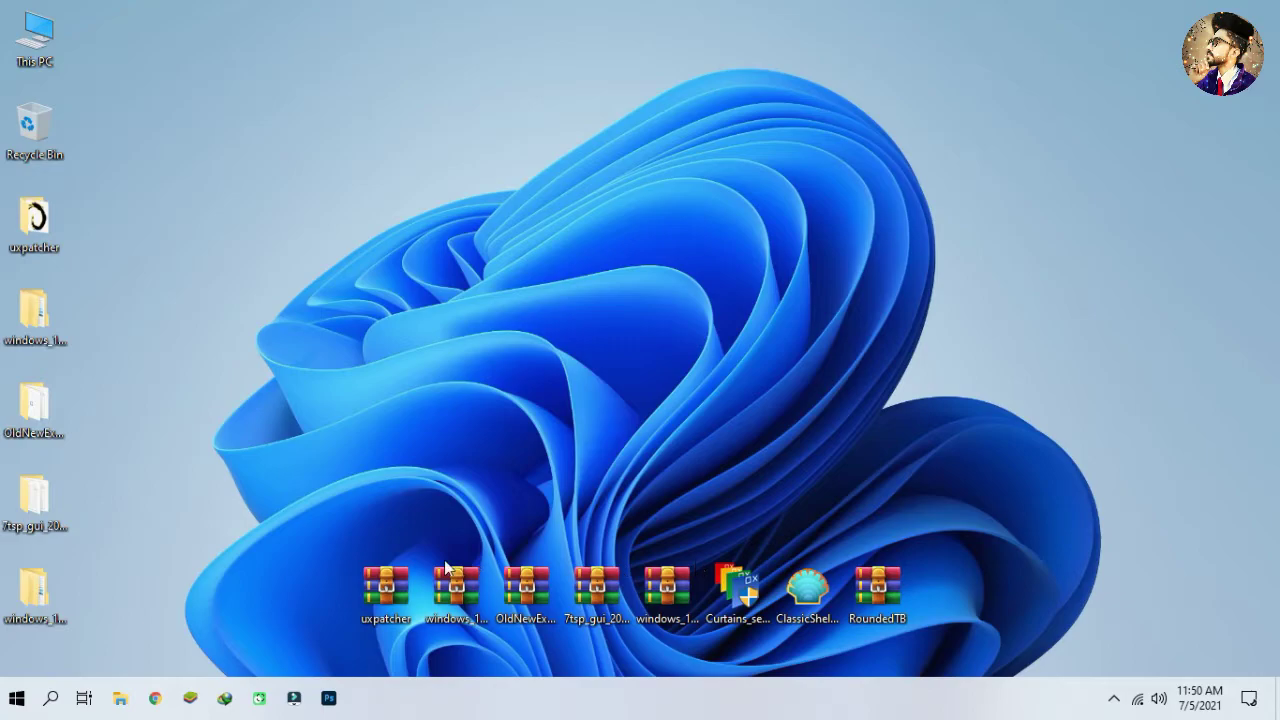
- Open the Windows 10 Insider Preview Icons UPDATE 6 folder inside the extracted icon theme and display it as large icons
double_click(16, 625)
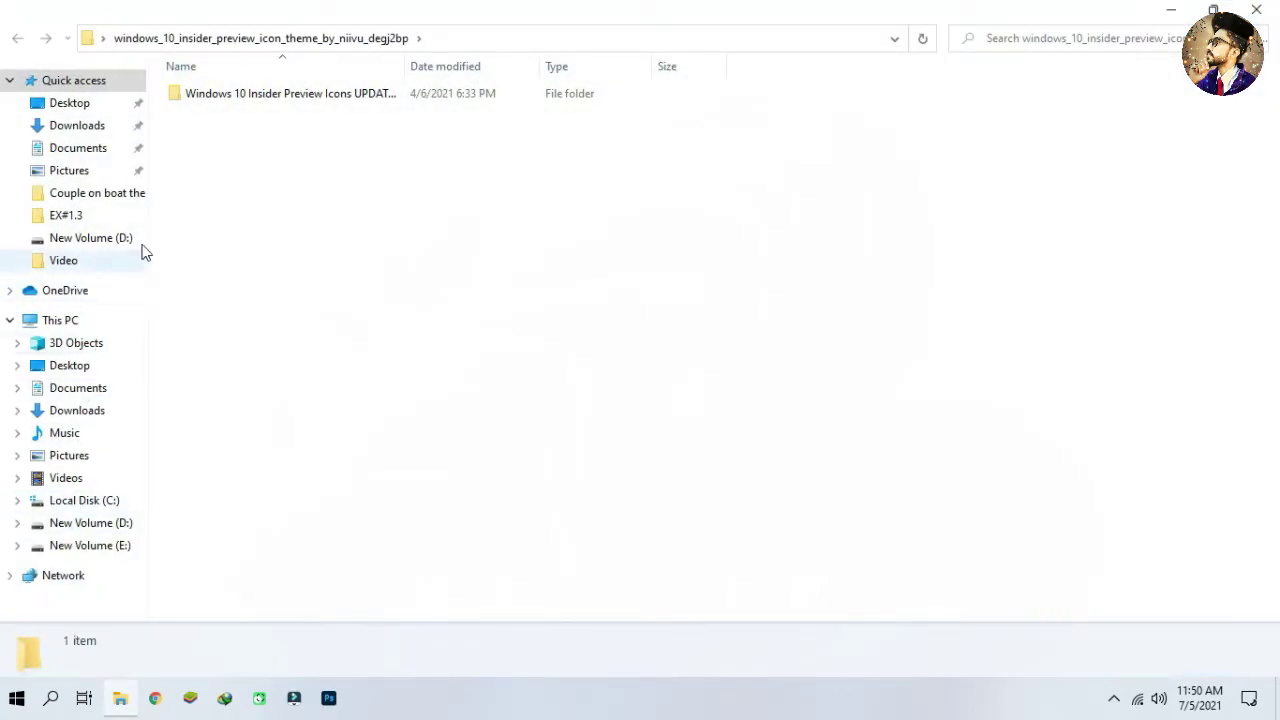
double_click(231, 100)
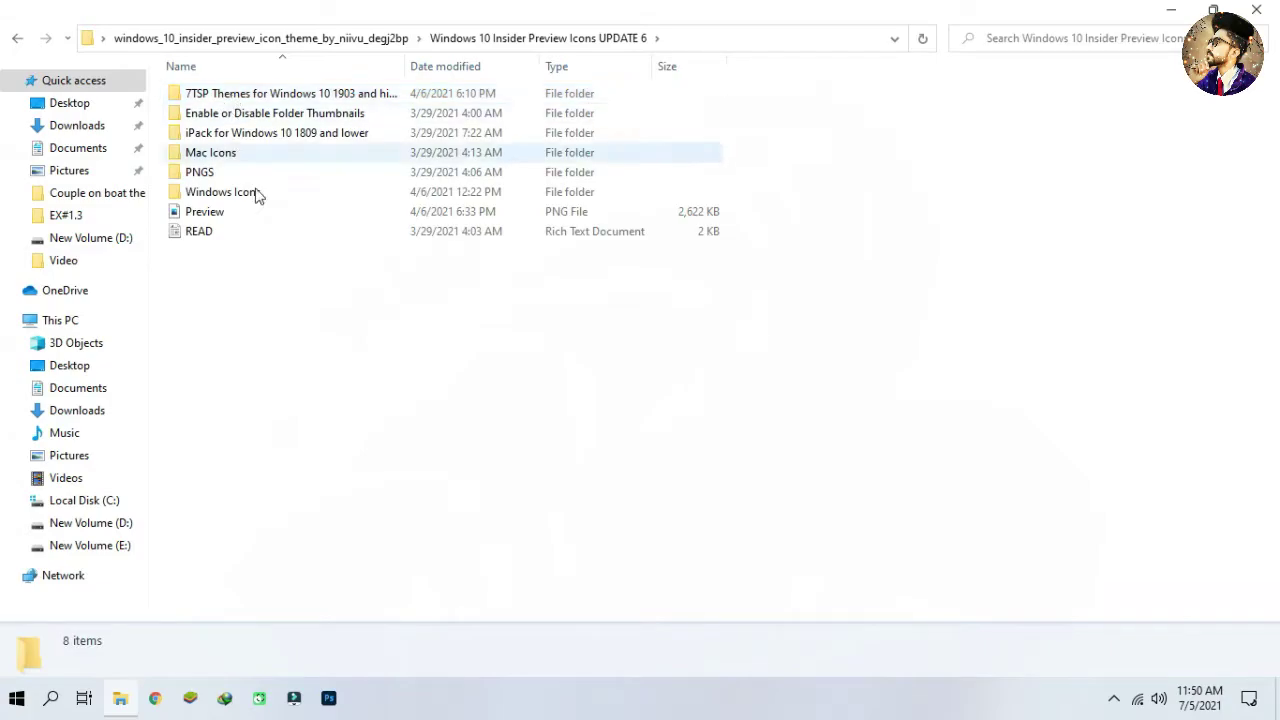
right_click(321, 343)
mouse_move(503, 362)
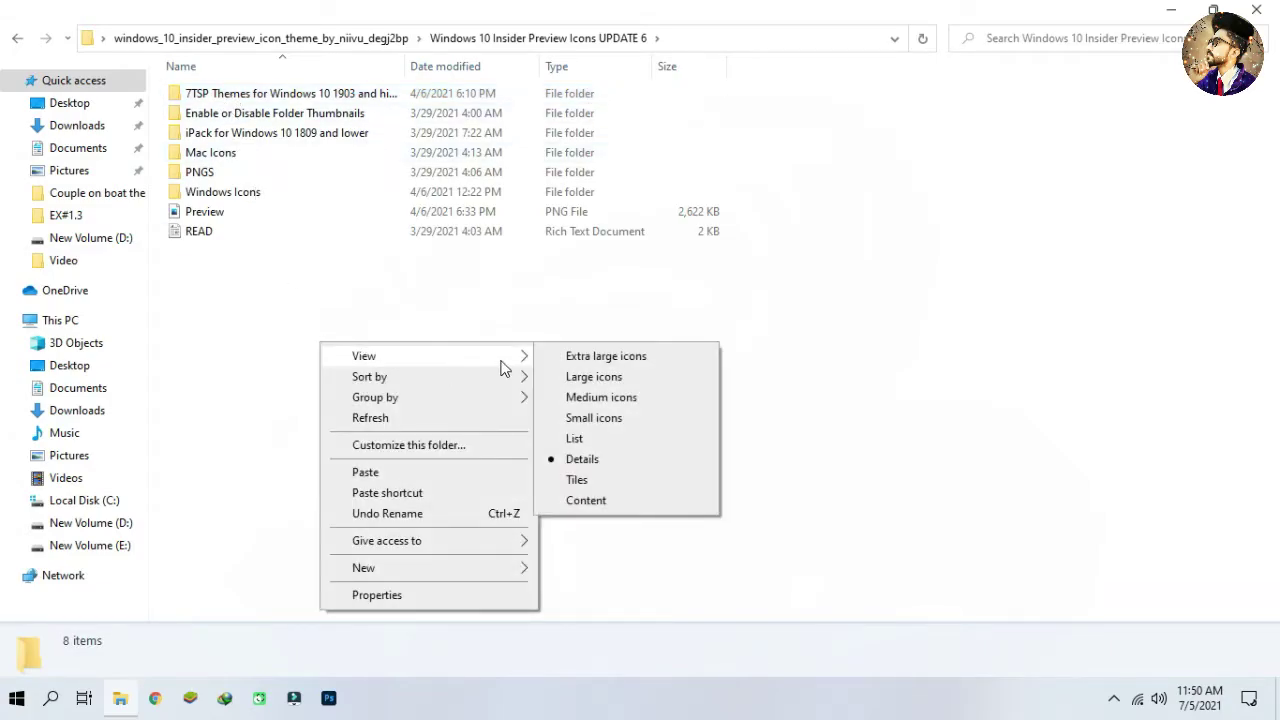
left_click(556, 380)
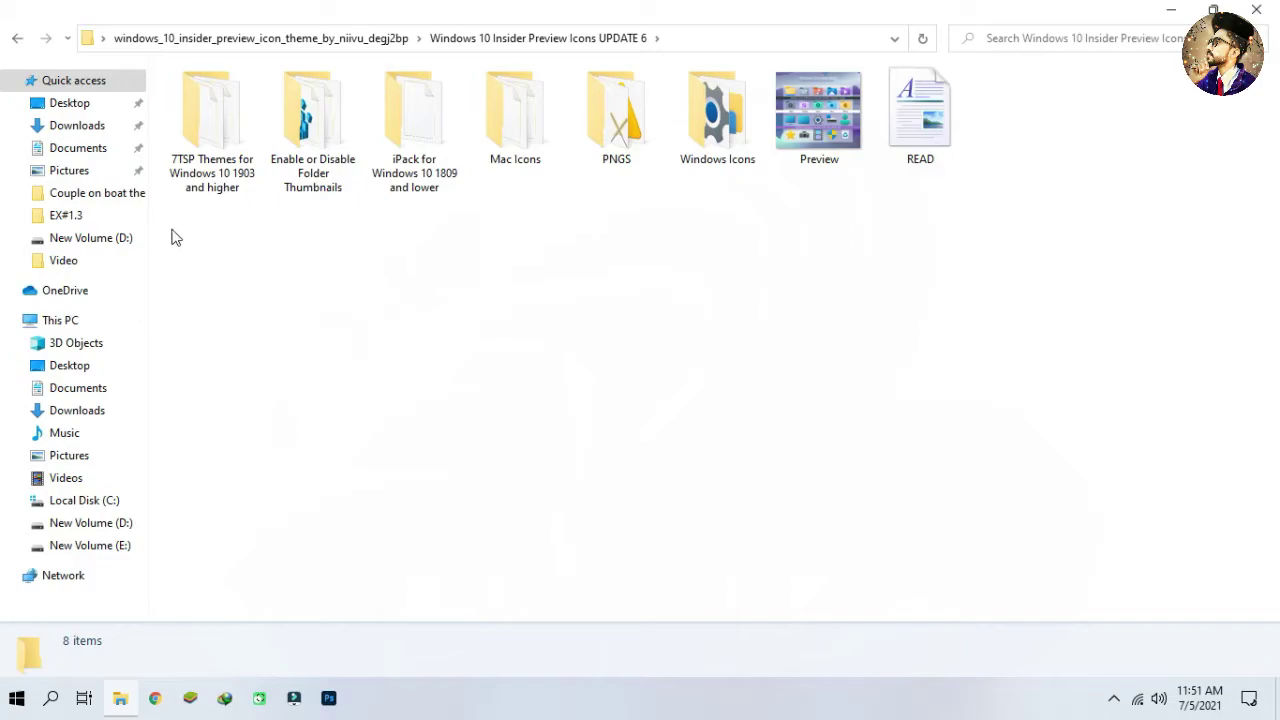
- Open the 7TSP Themes for Windows 10 1903 and higher folder and display its files as large icons
double_click(177, 163)
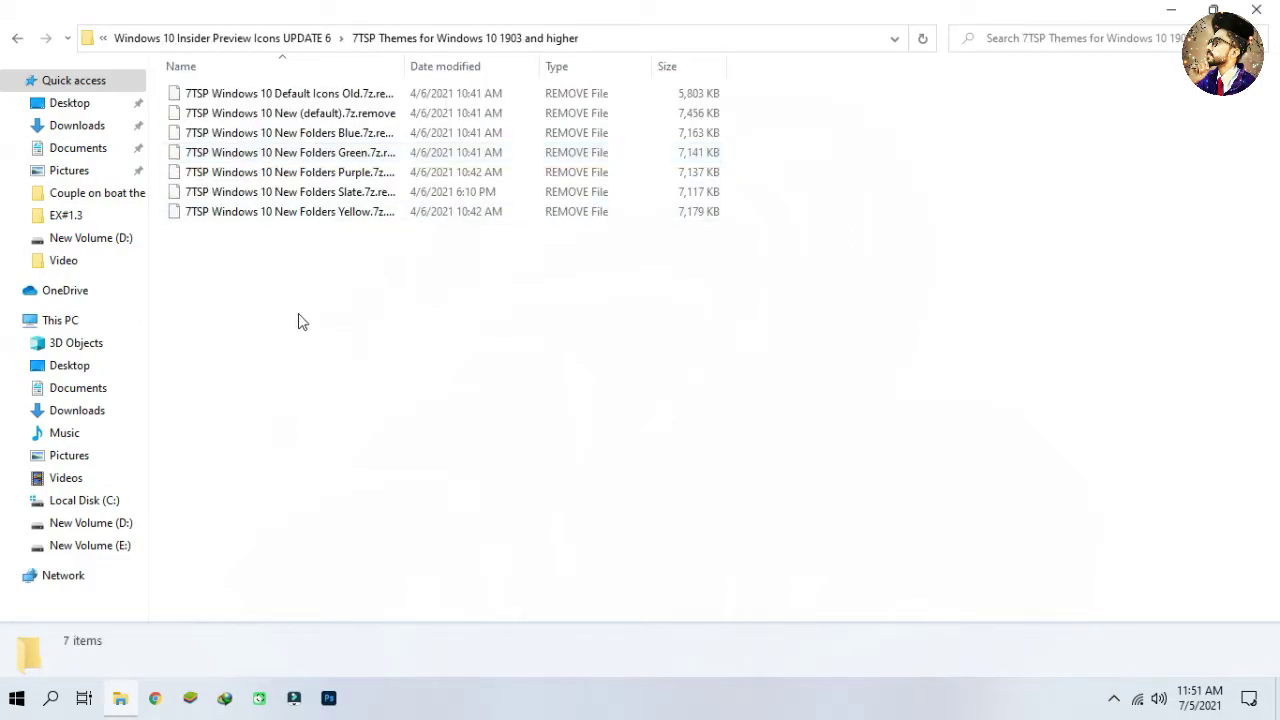
right_click(319, 333)
mouse_move(491, 349)
left_click(545, 372)
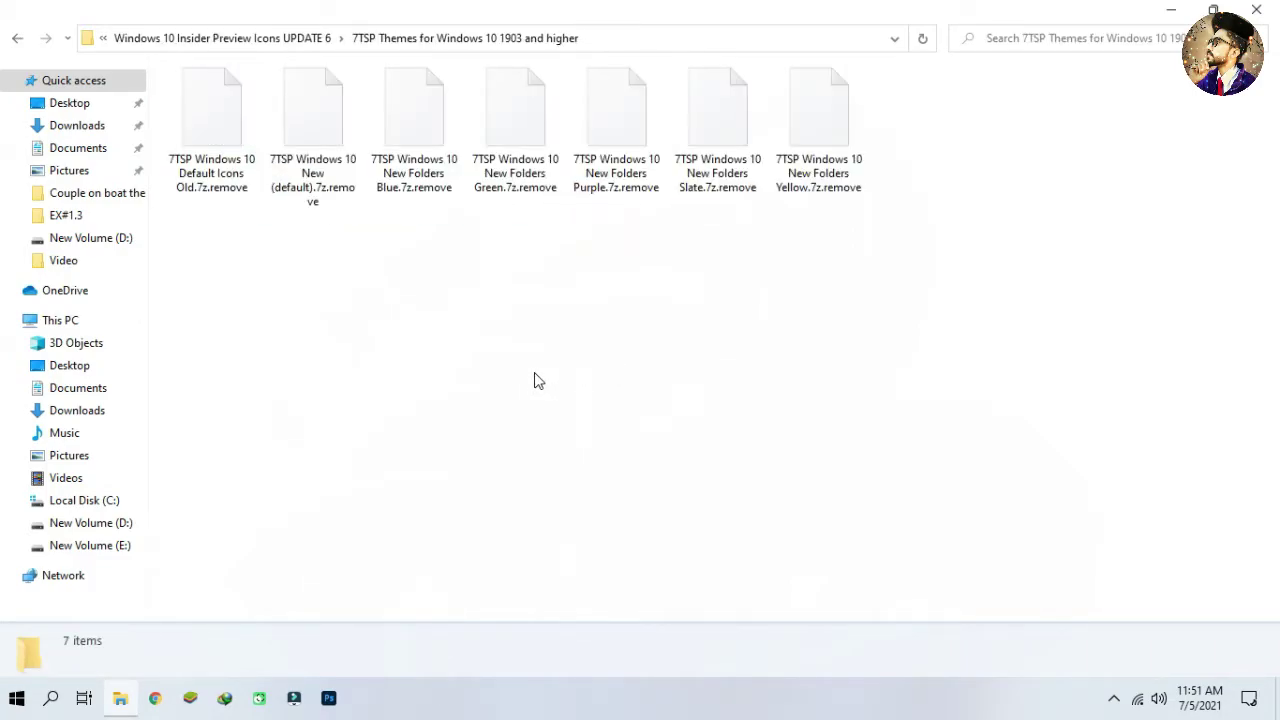
- Strip the .remove ending from 7TSP Windows 10 New (default).7z.remove so it is a .7z archive, and close the folder
right_click(313, 186)
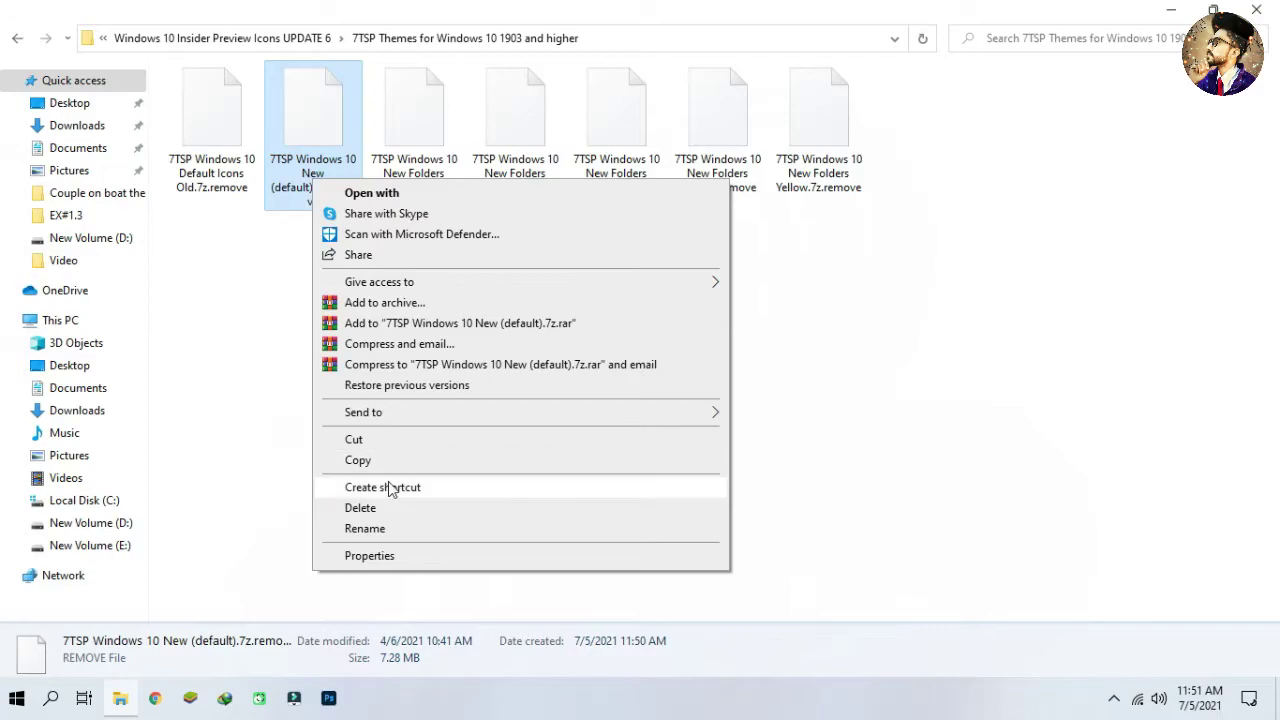
left_click(399, 530)
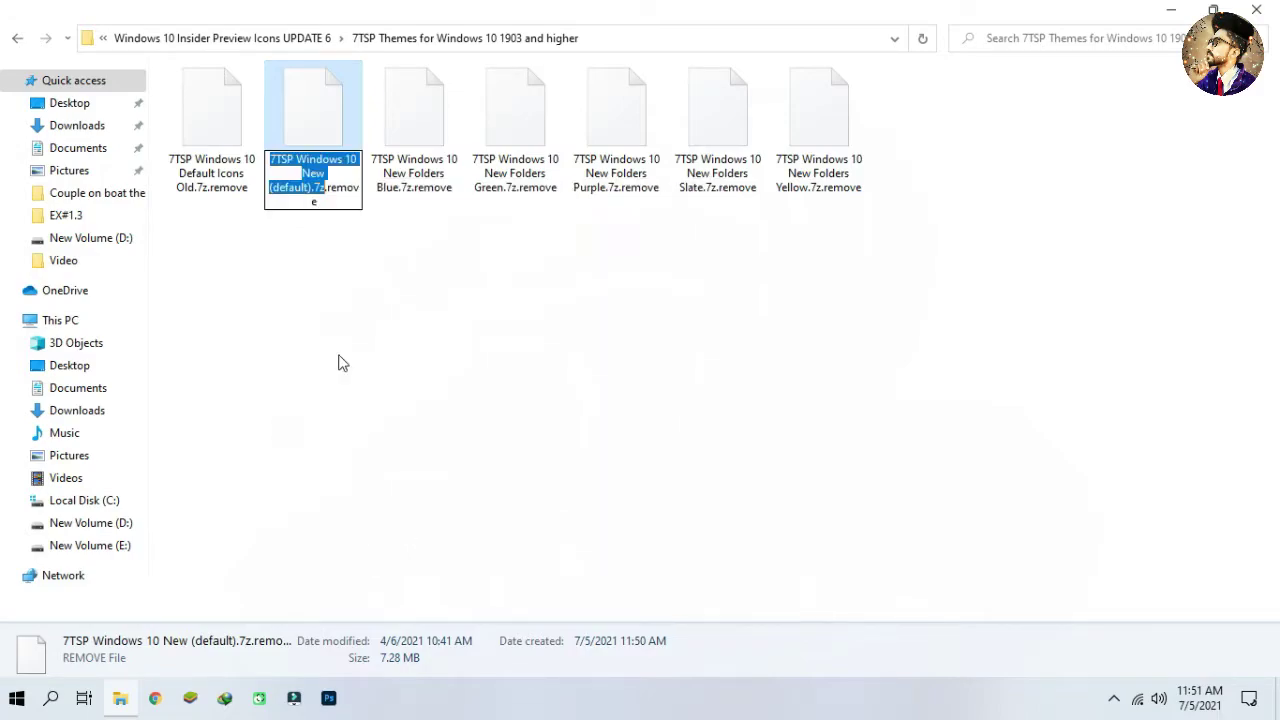
left_click(321, 204)
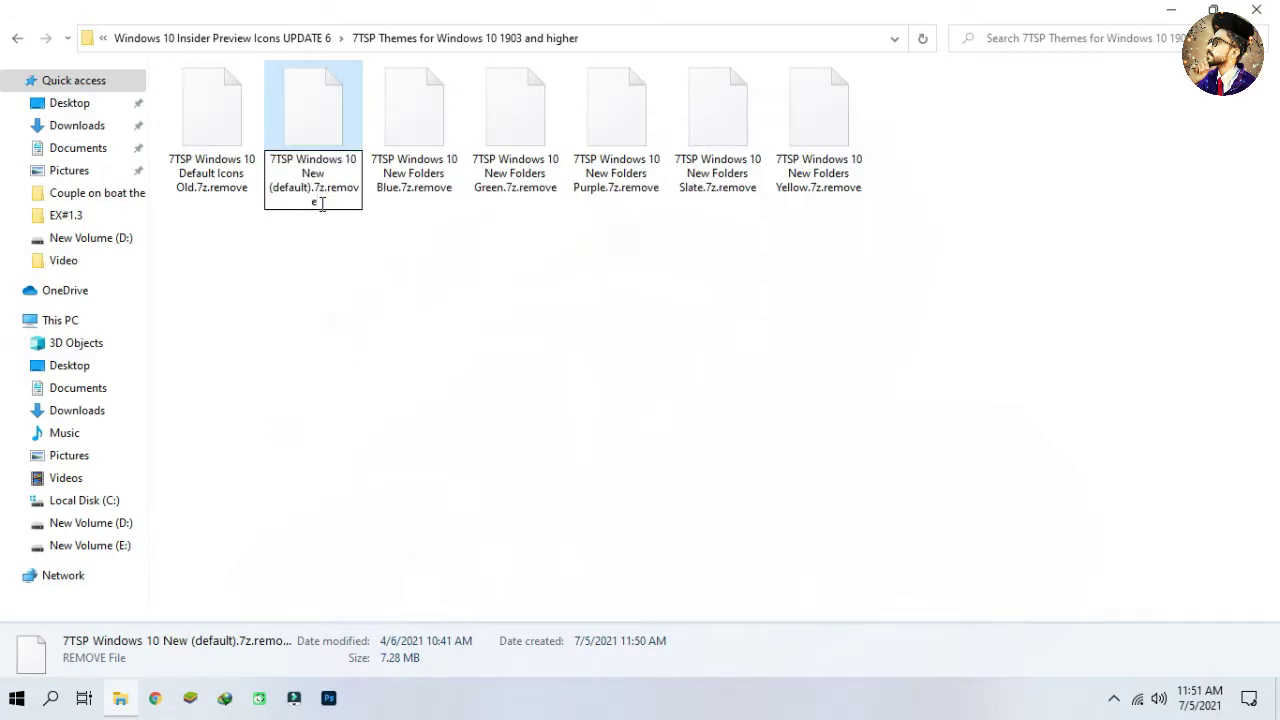
key("BackSpace")
key("BackSpace")
key("BackSpace")
key("BackSpace")
key("BackSpace")
key("BackSpace")
key("BackSpace")
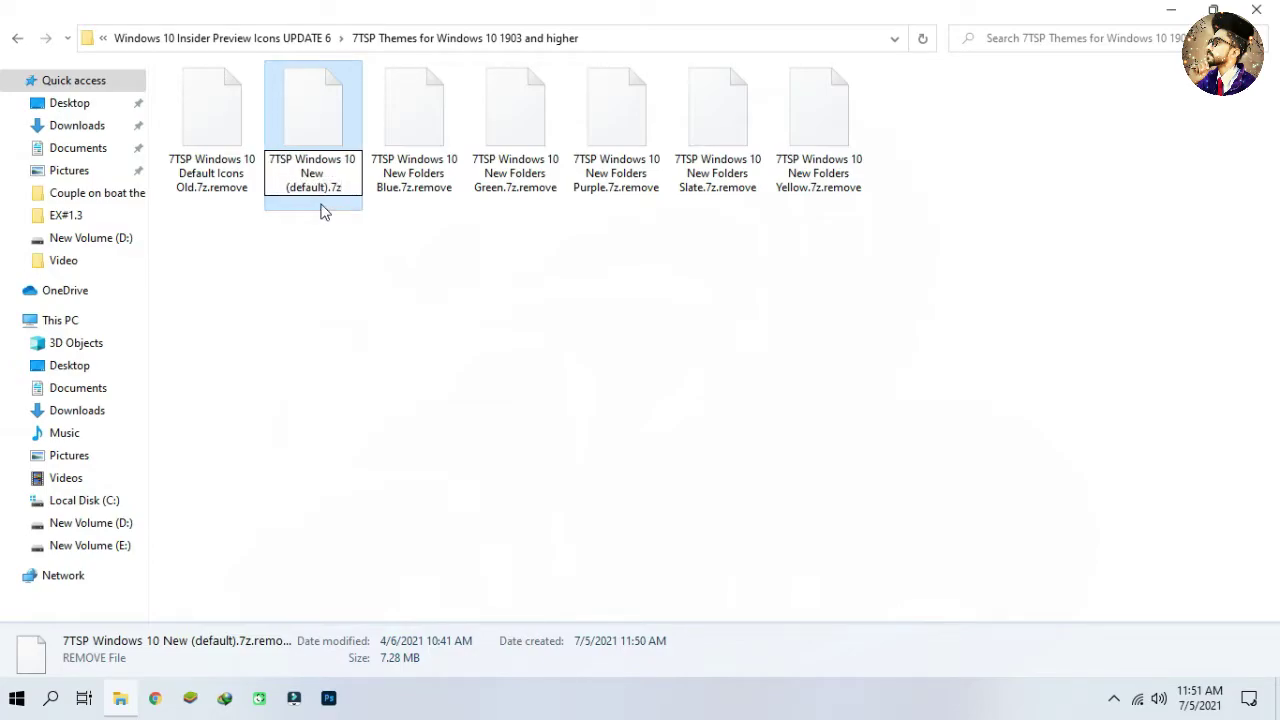
left_click(346, 293)
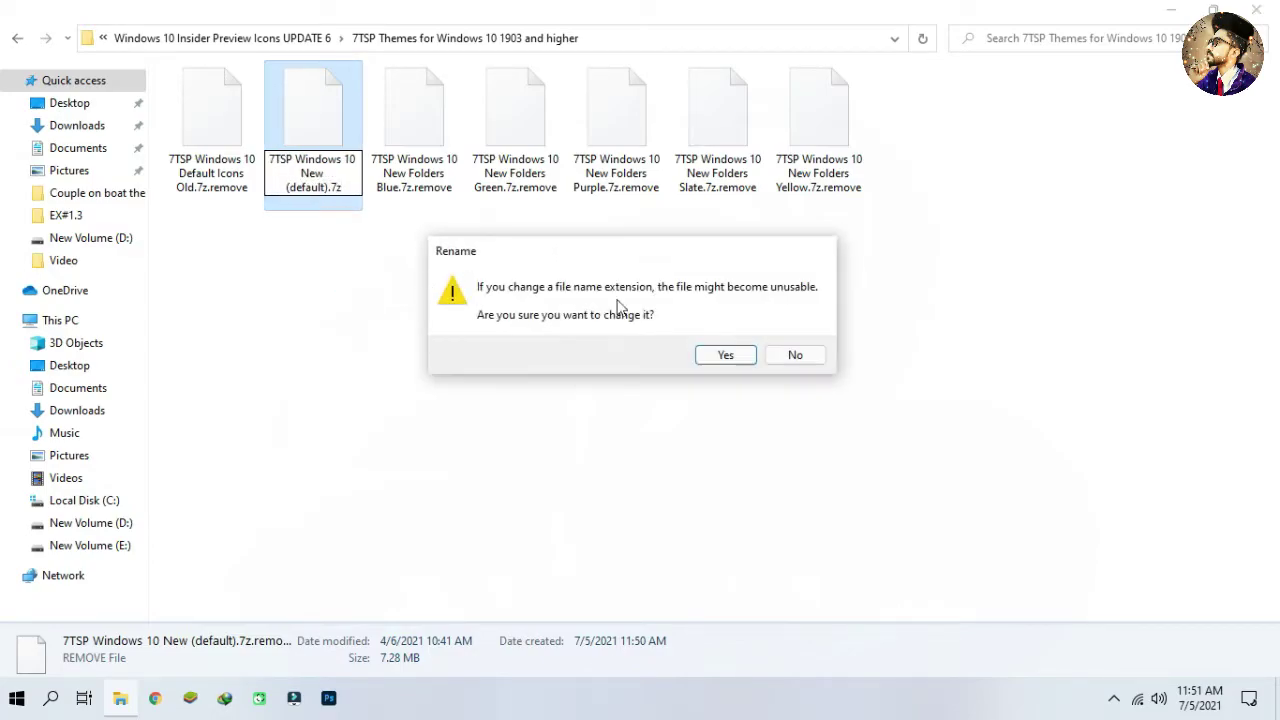
left_click(726, 359)
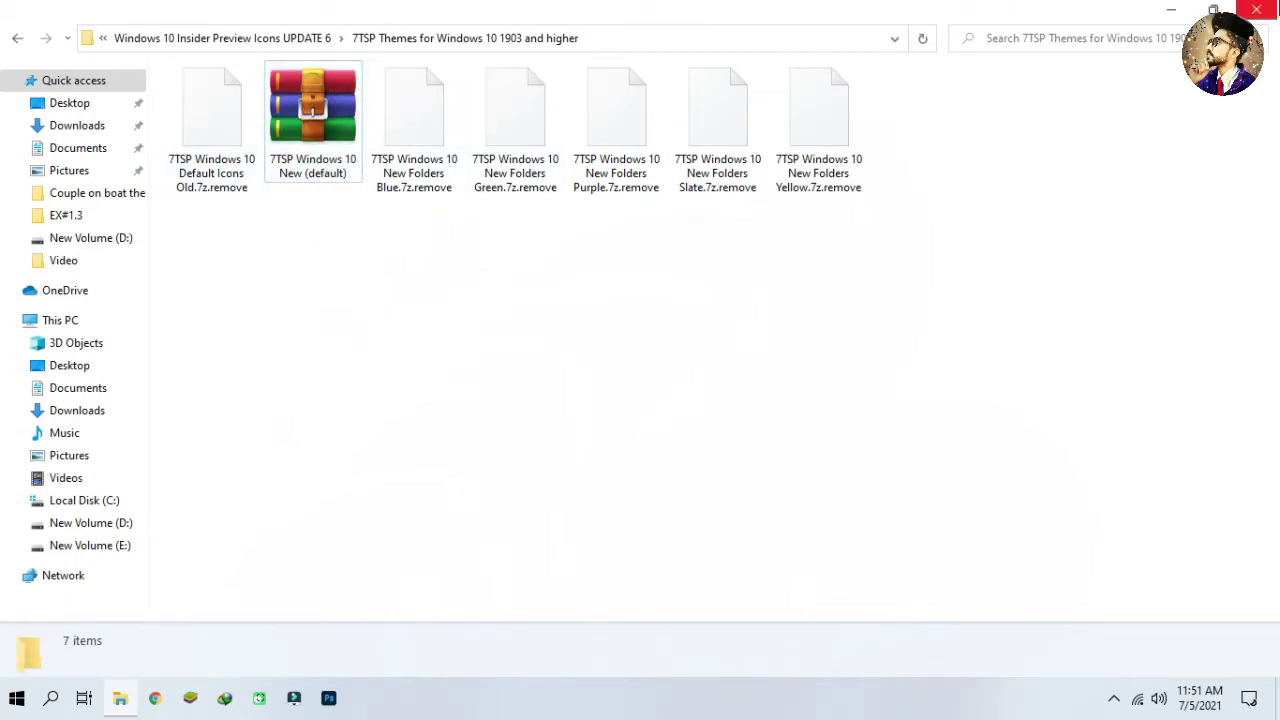
left_click(1256, 10)
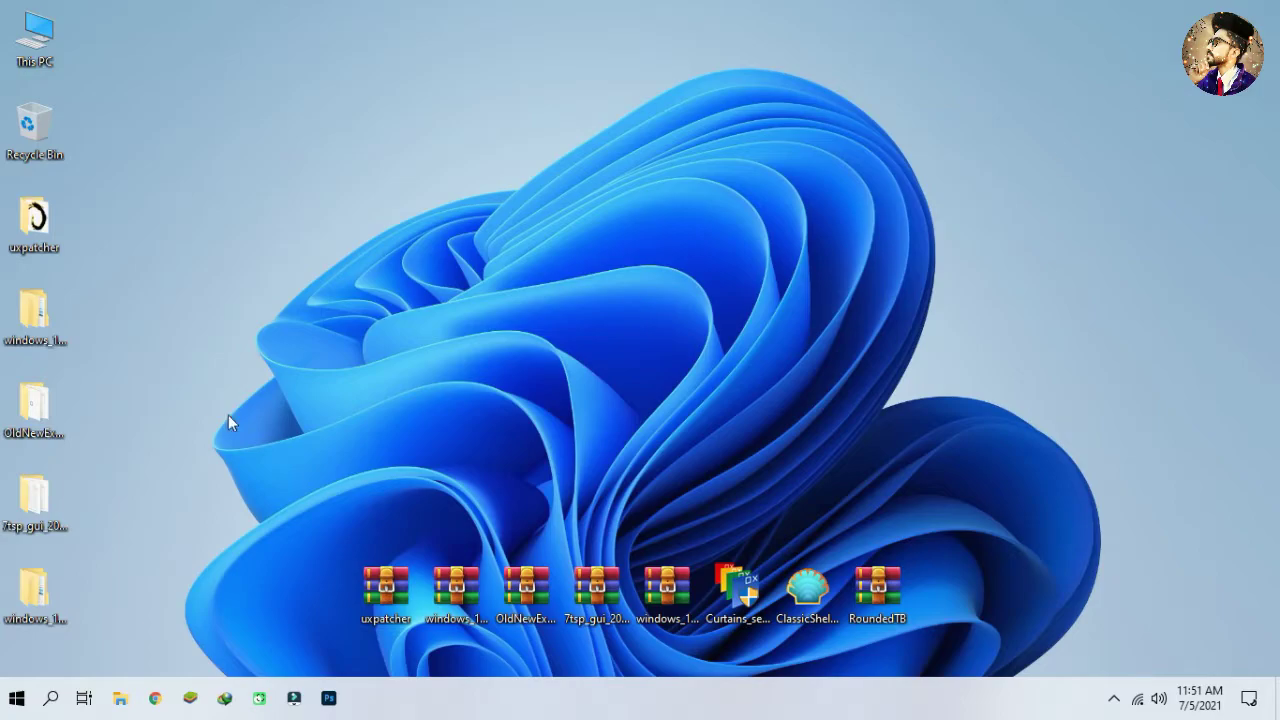
- Run 7tsp GUI v0.6(2019) from its extracted desktop folder as administrator and minimize the folder window
double_click(40, 493)
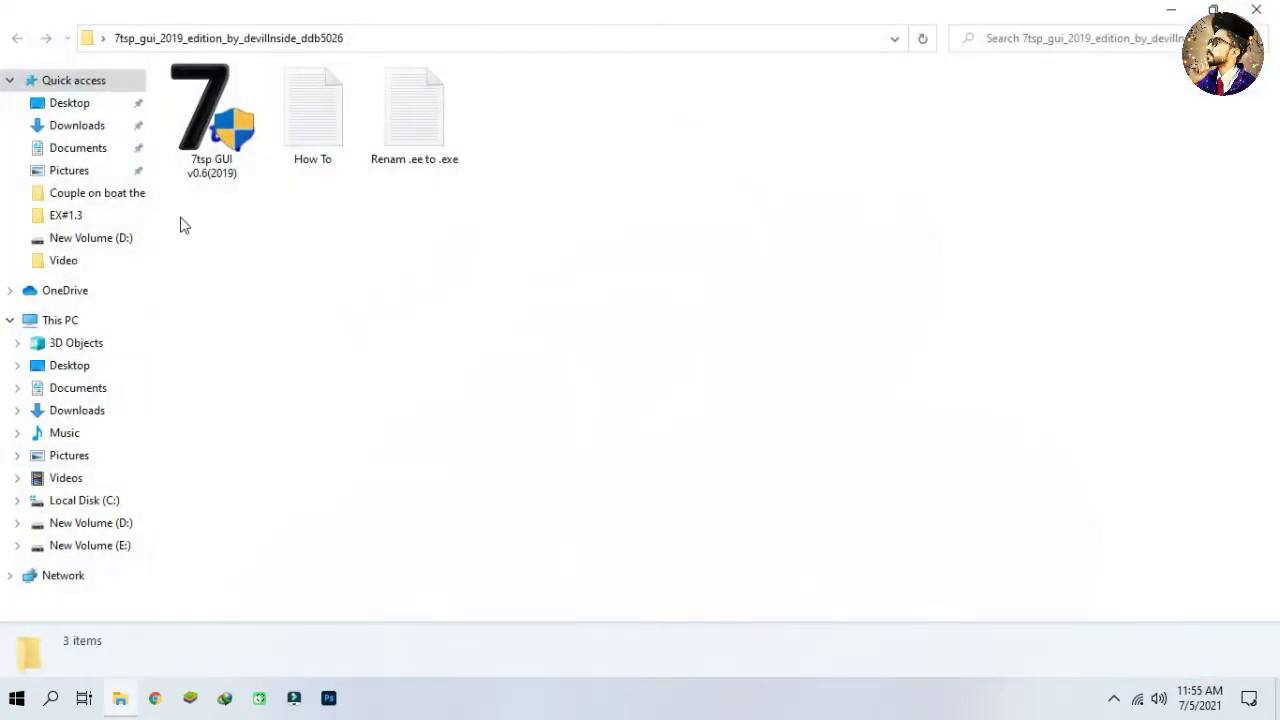
right_click(211, 145)
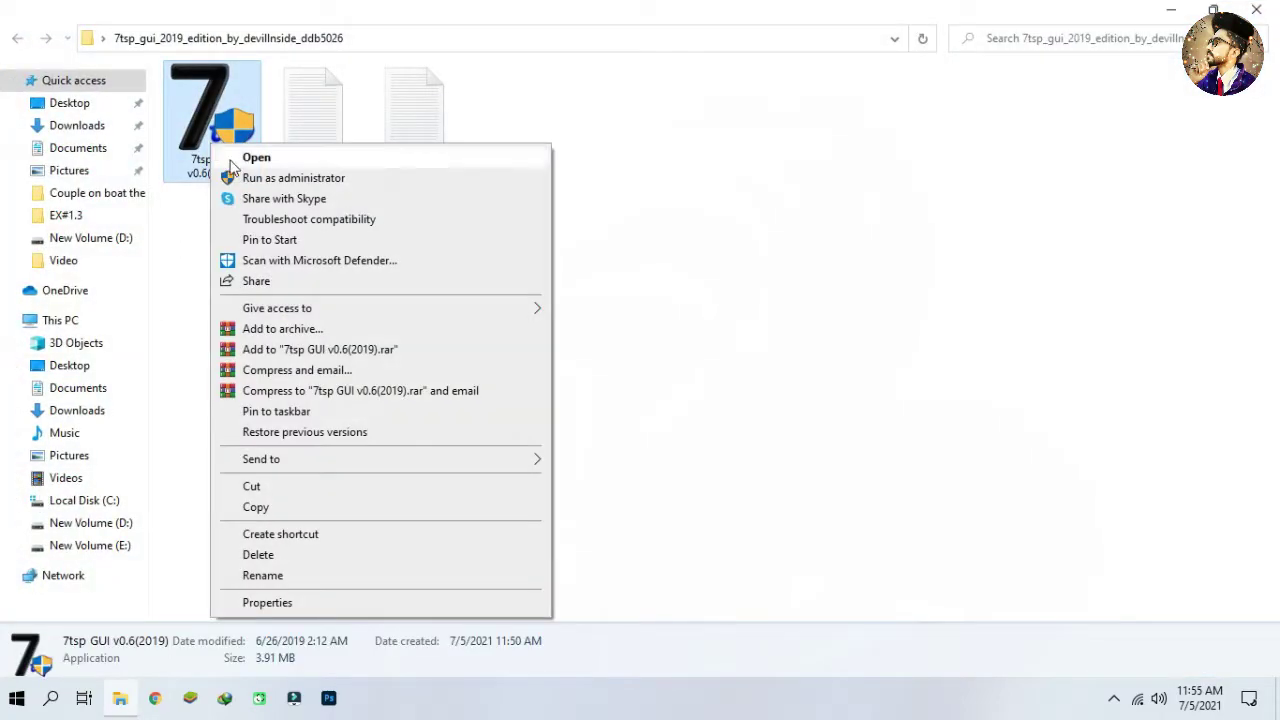
left_click(265, 180)
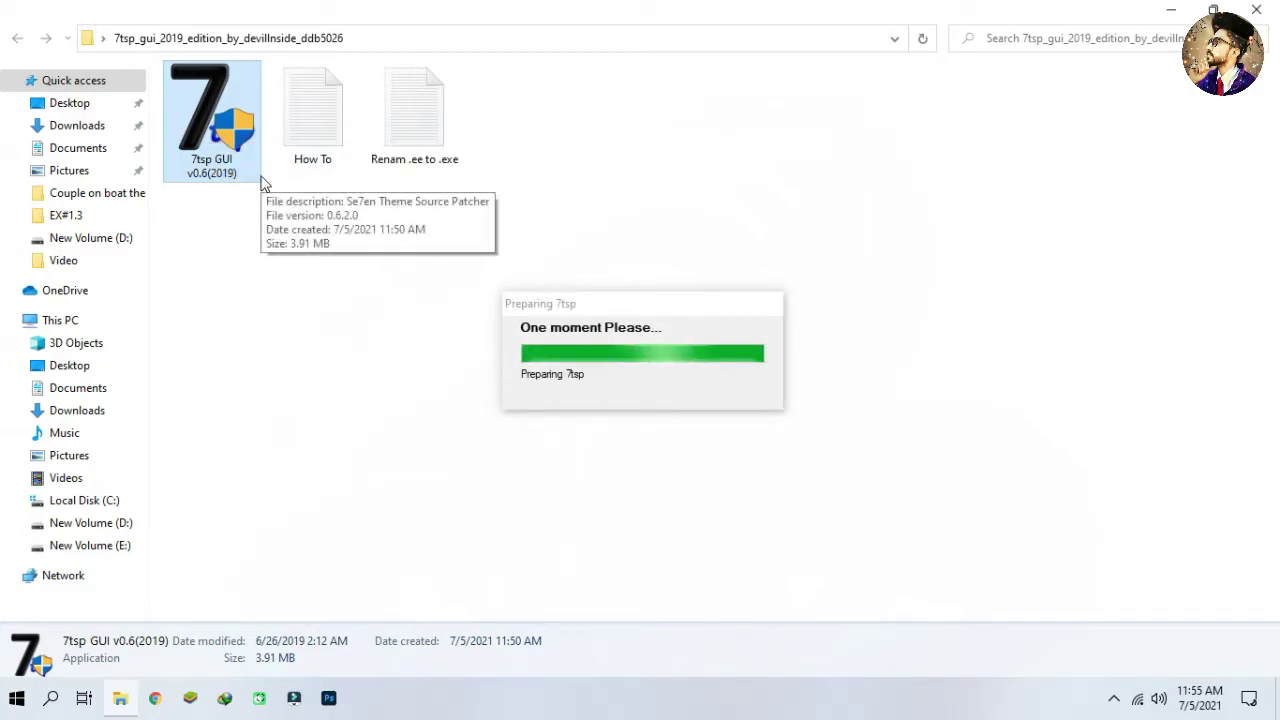
left_click(1071, 6)
left_click(1170, 10)
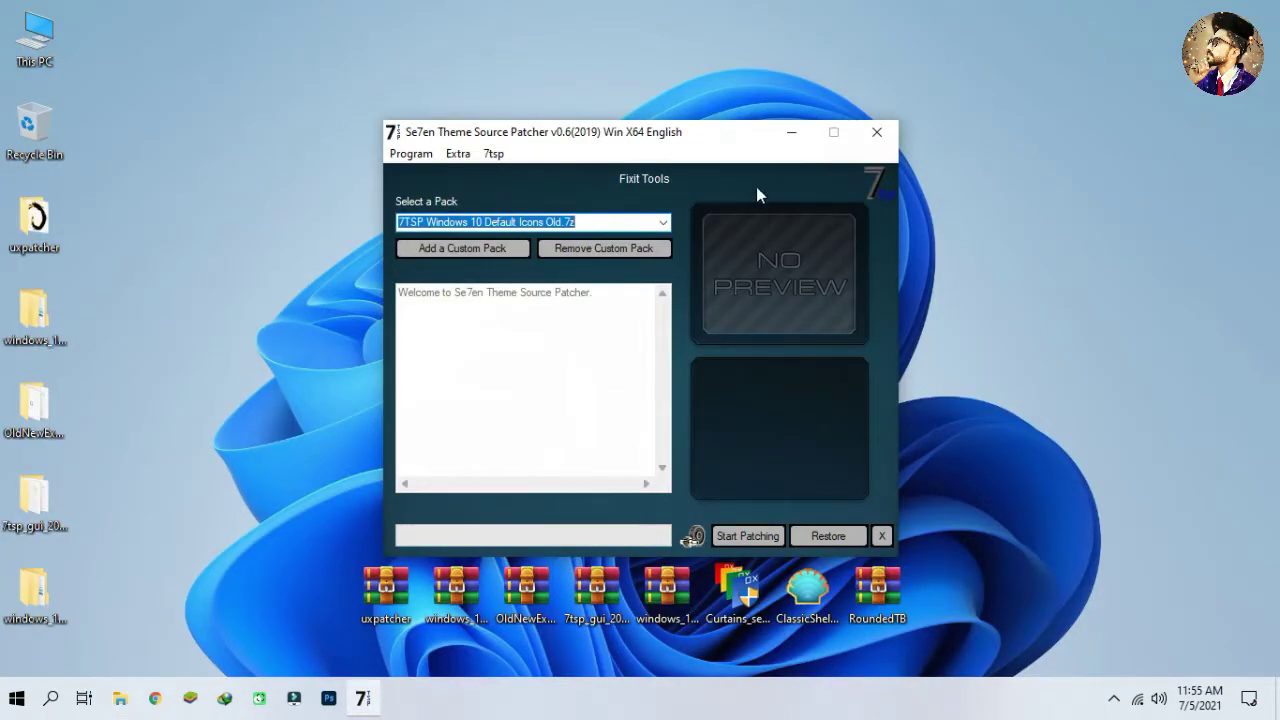
- Add 7TSP Windows 10 New (default).7z from the extracted icon theme's 1903 and higher folder as a custom pack, overwriting the existing pack
left_click(508, 247)
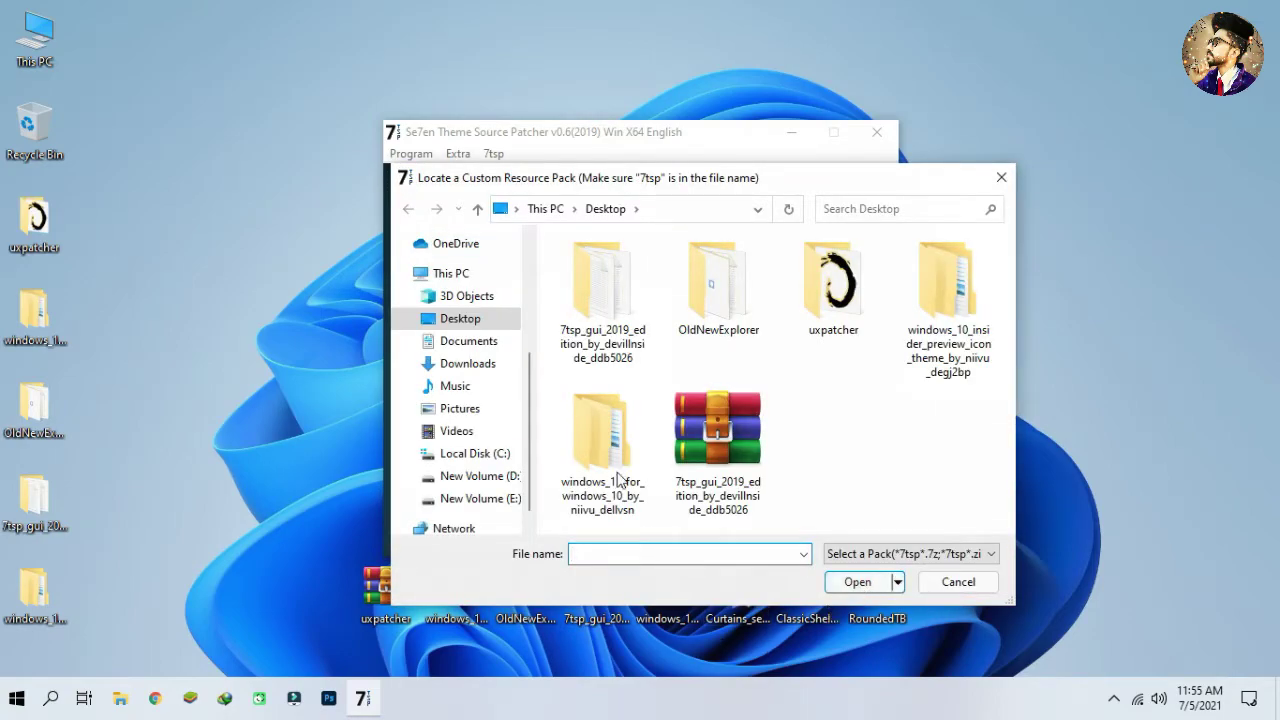
left_click(478, 318)
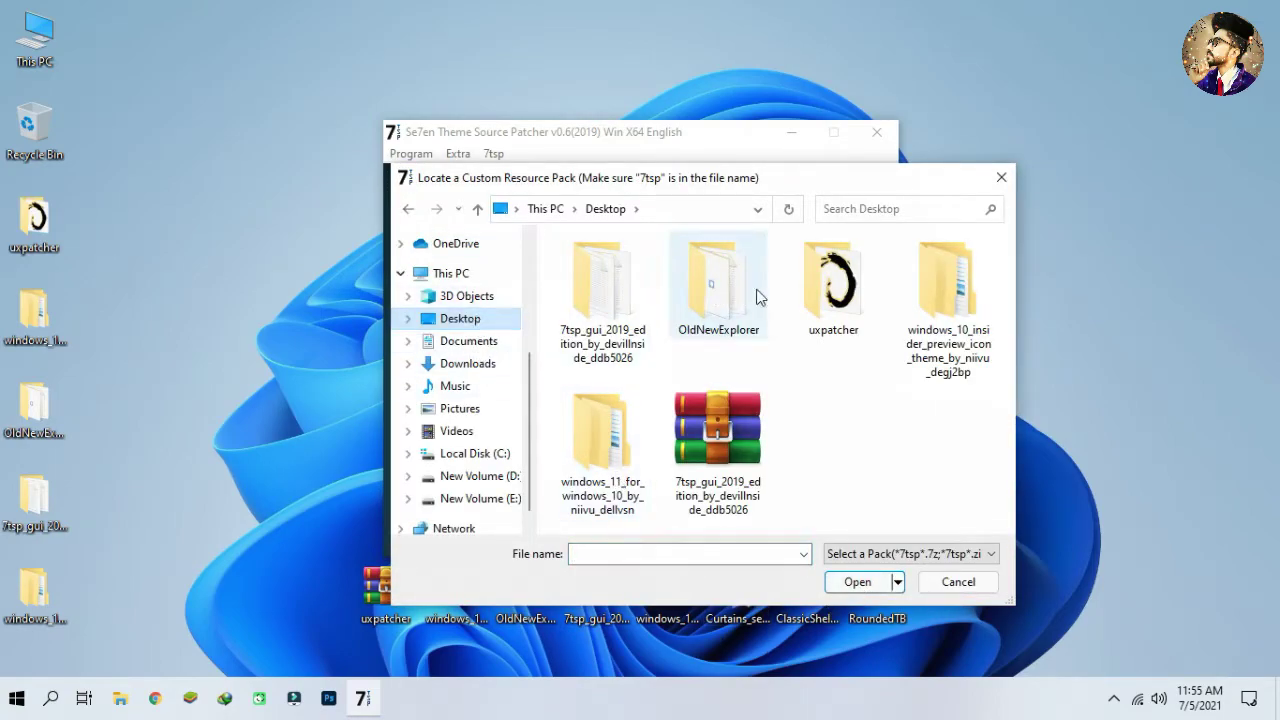
double_click(936, 312)
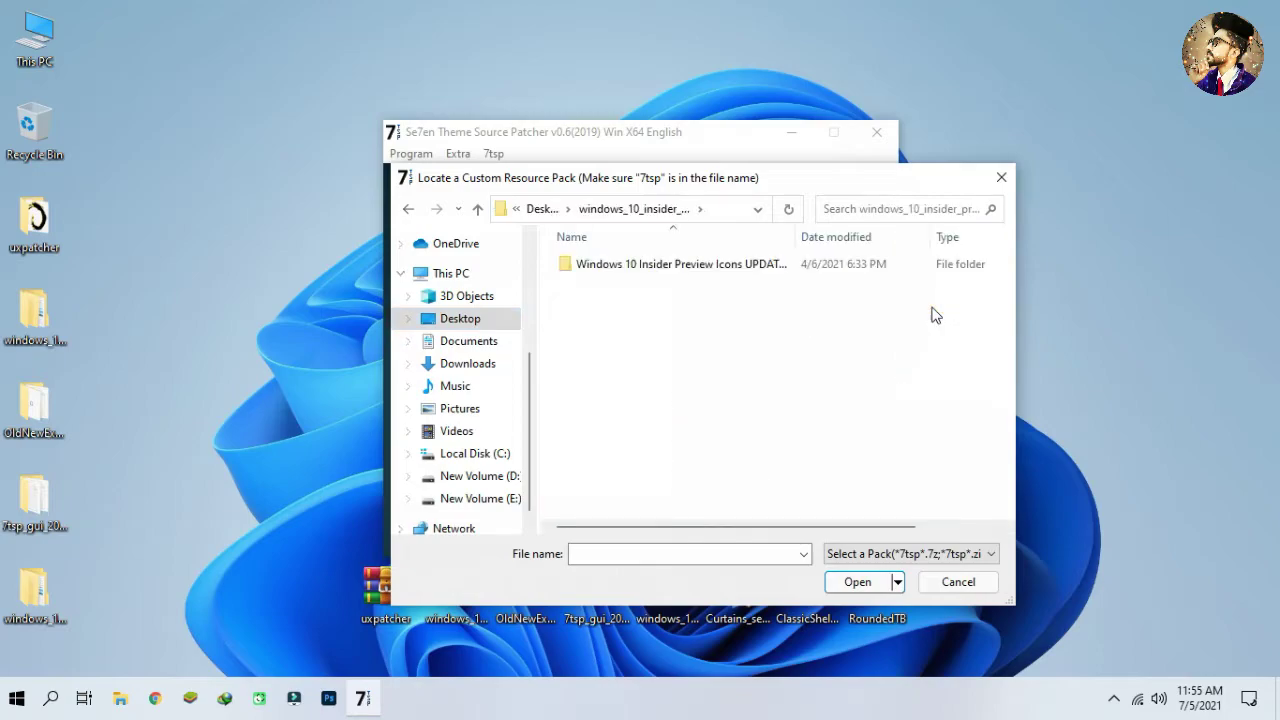
double_click(810, 265)
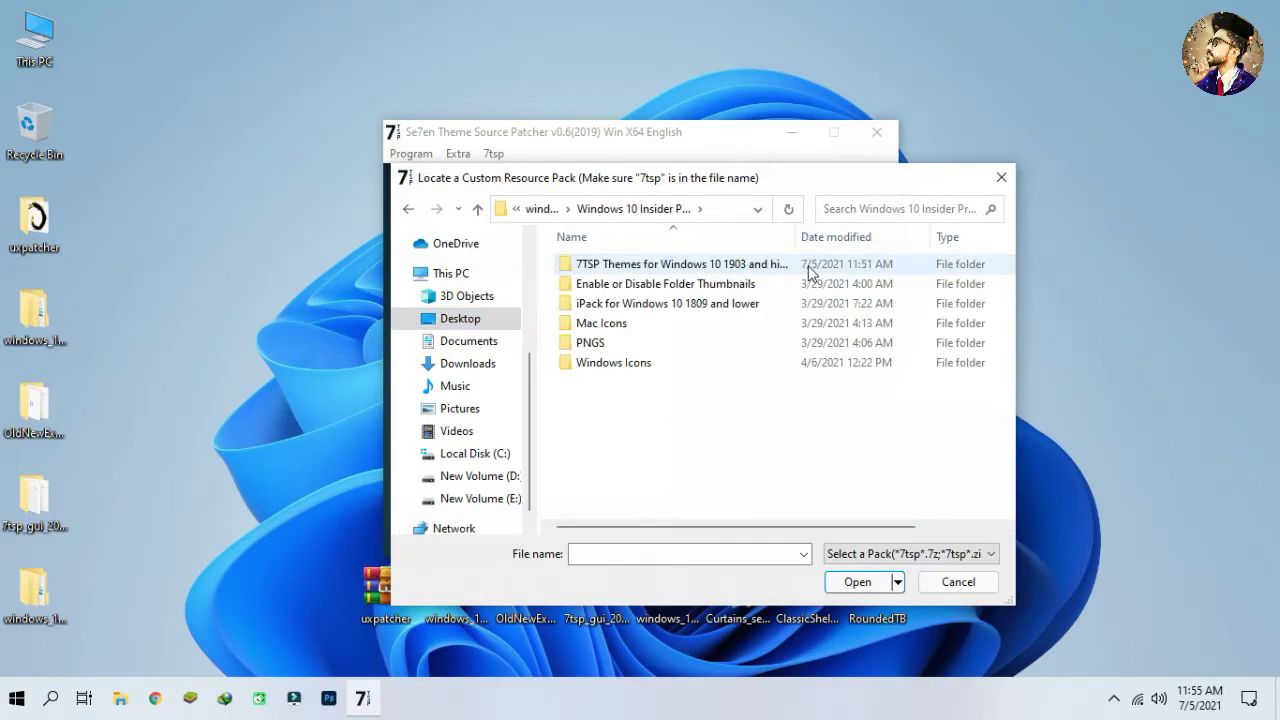
double_click(790, 264)
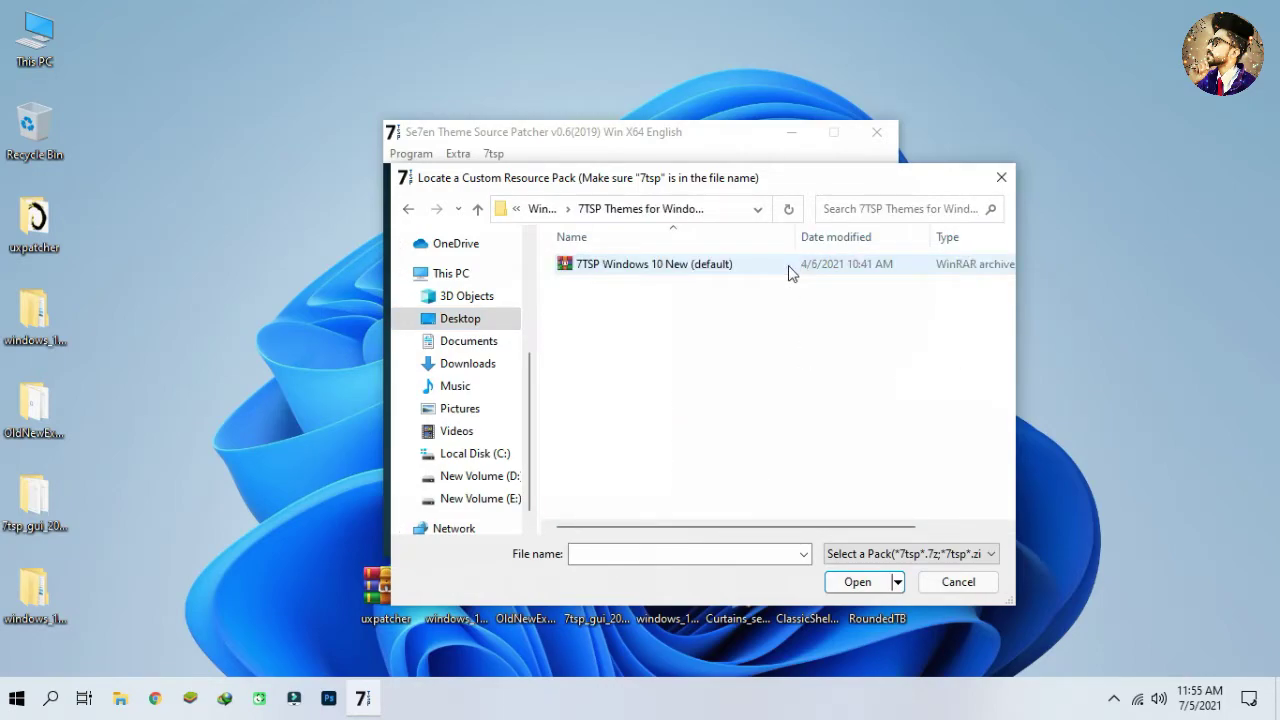
left_click(790, 265)
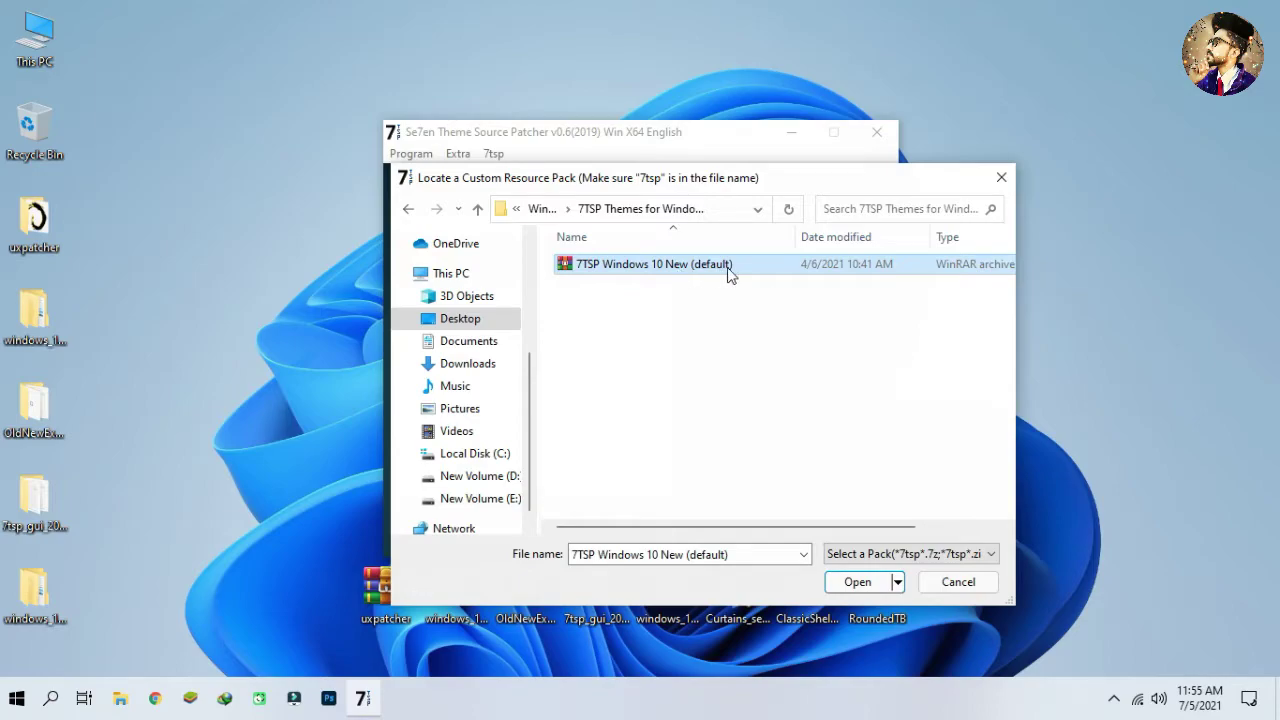
left_click(855, 581)
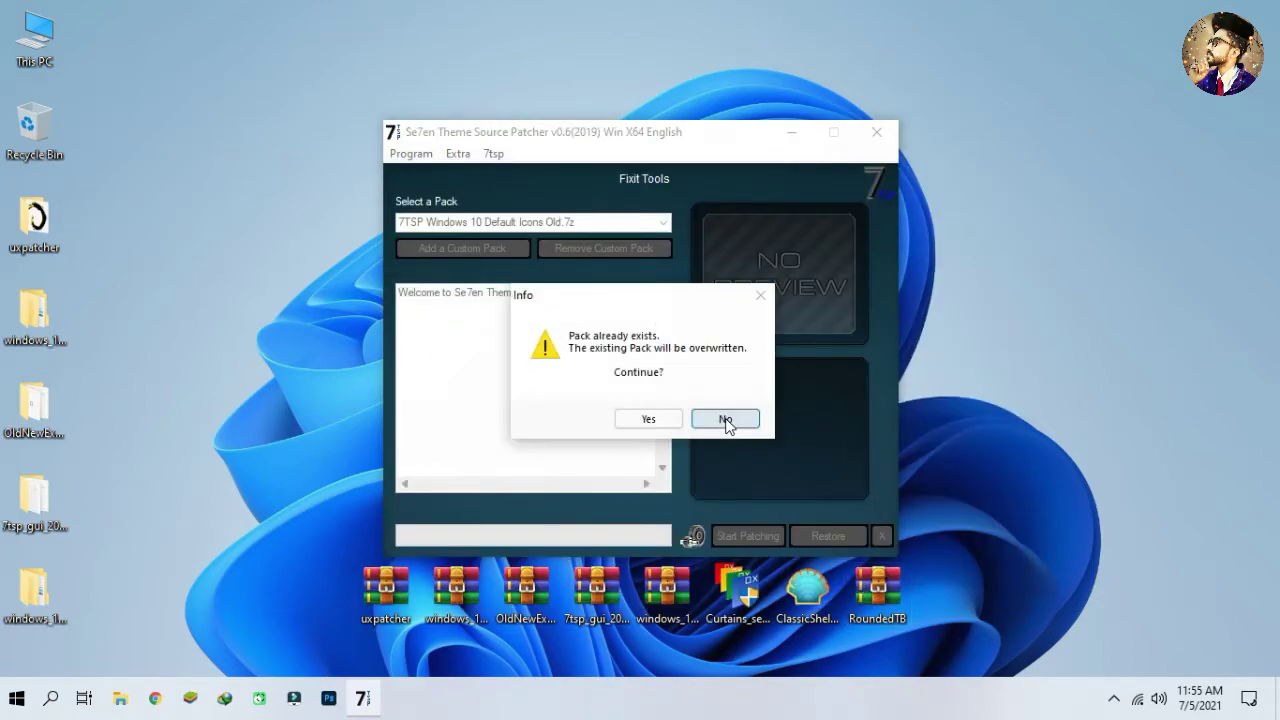
left_click(664, 424)
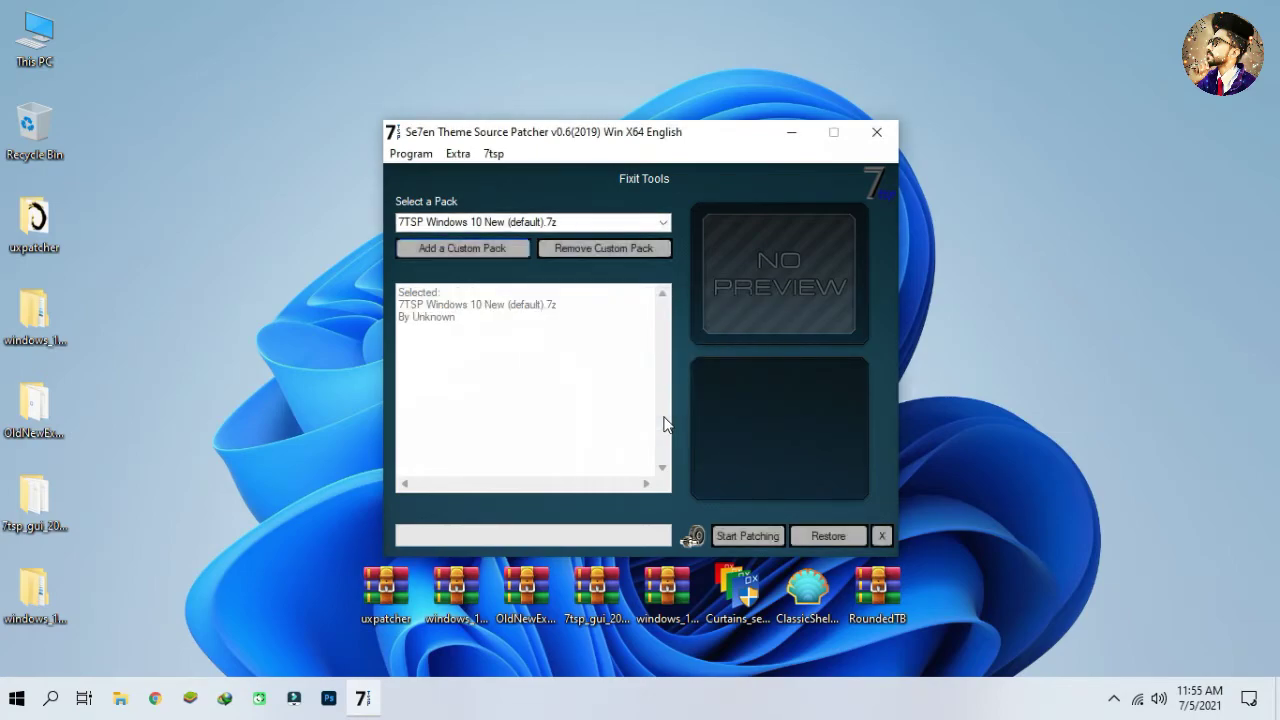
- Patch the system with the selected pack, reboot Windows, and dismiss the patch notice after restarting
left_click(728, 535)
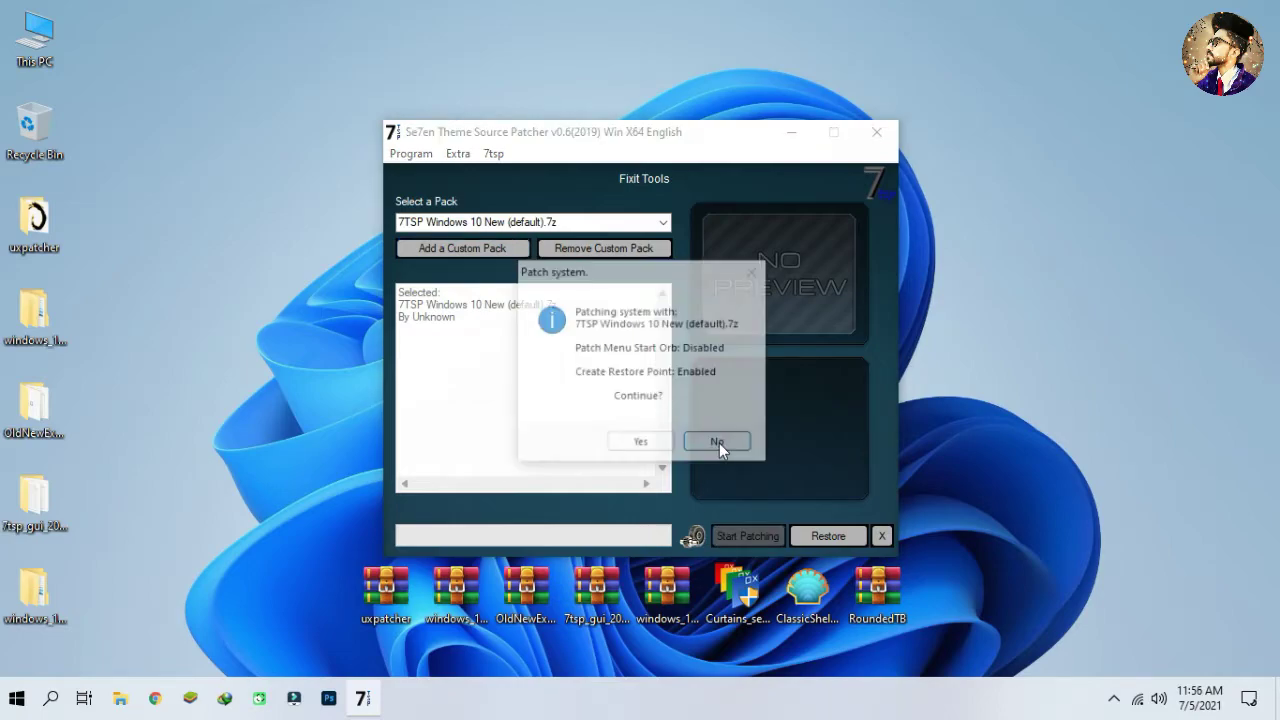
left_click(641, 443)
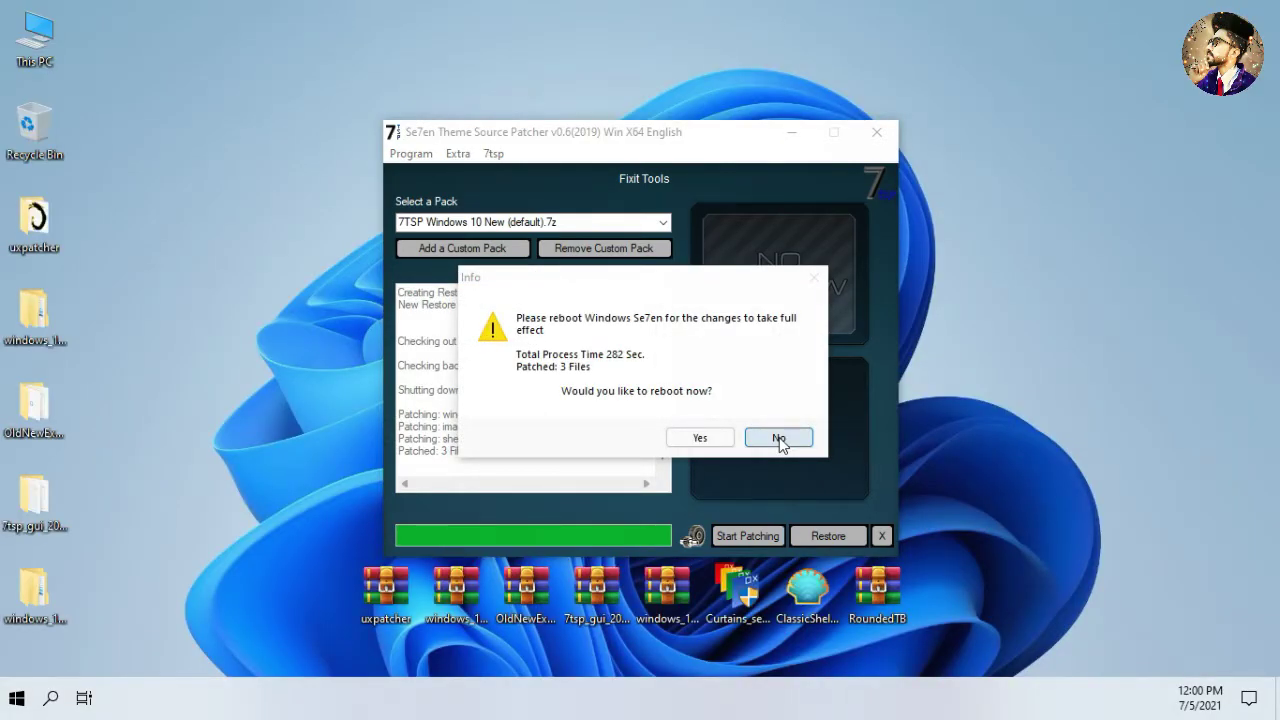
left_click(712, 439)
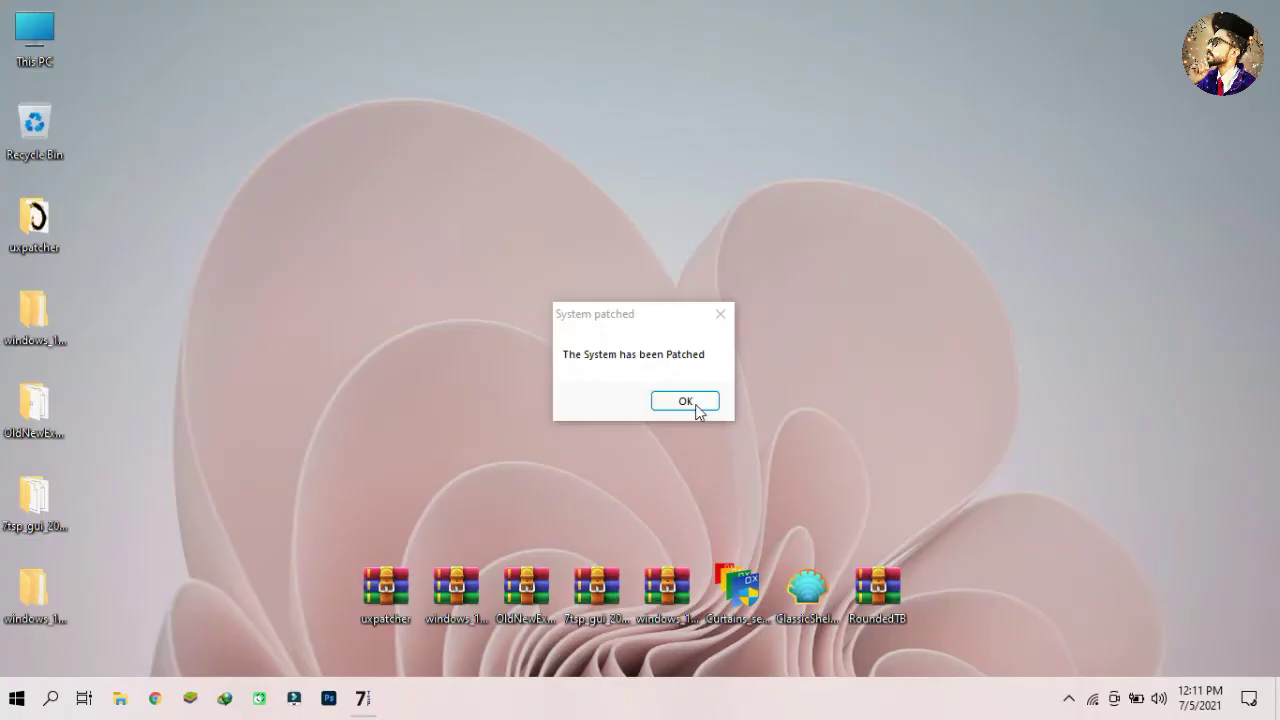
left_click(683, 403)
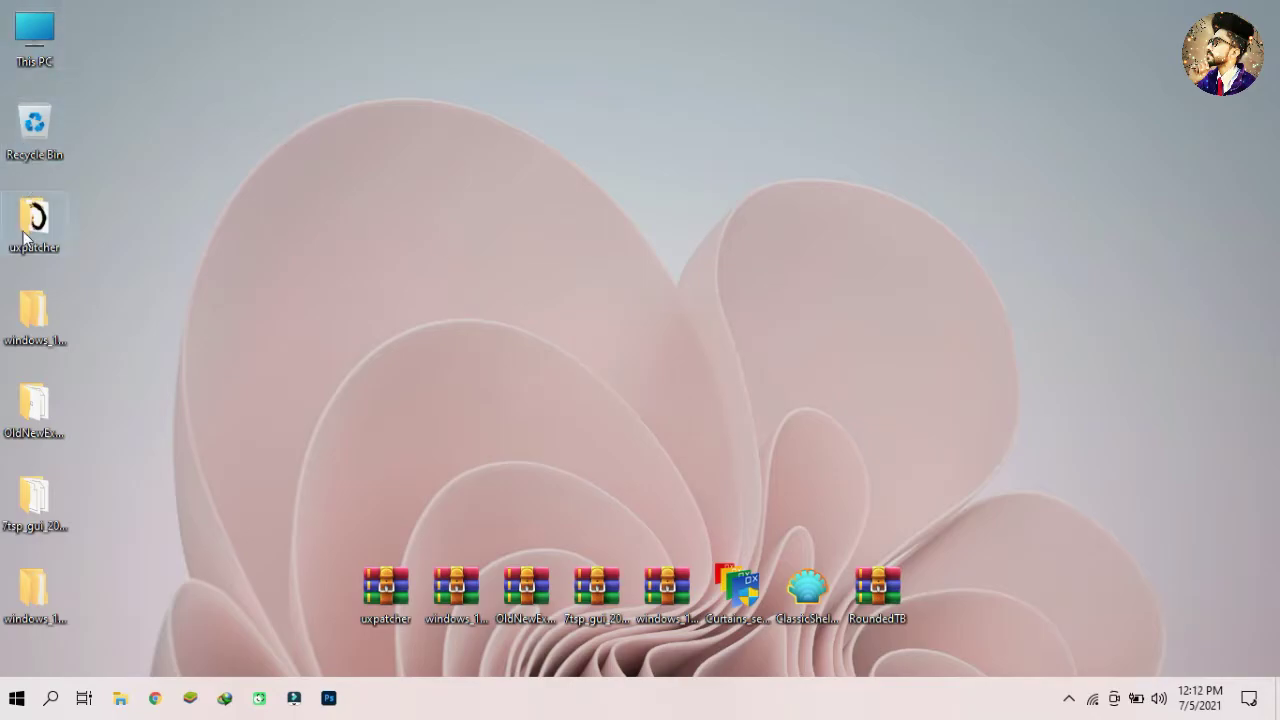
- Examine the patched icons in This PC and Local Disk (C:), in maximized and smaller windows, and close File Explorer
double_click(57, 41)
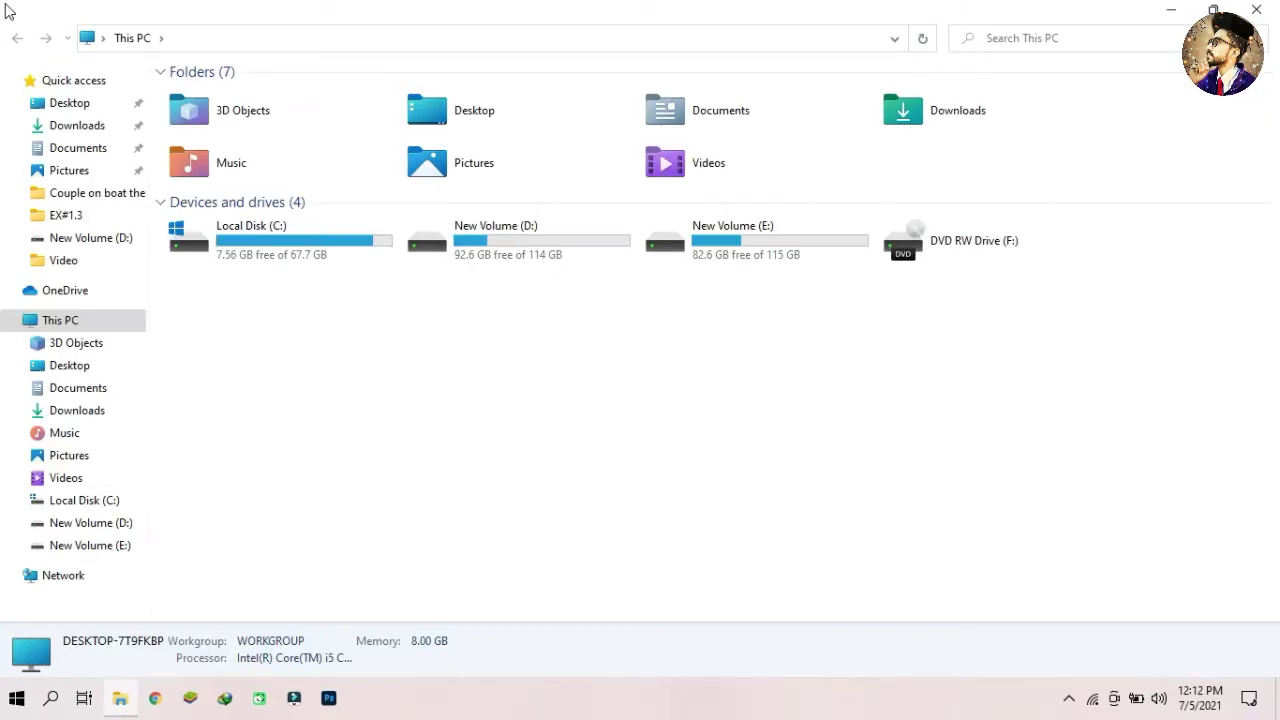
left_click_drag(740, 8, 666, 40)
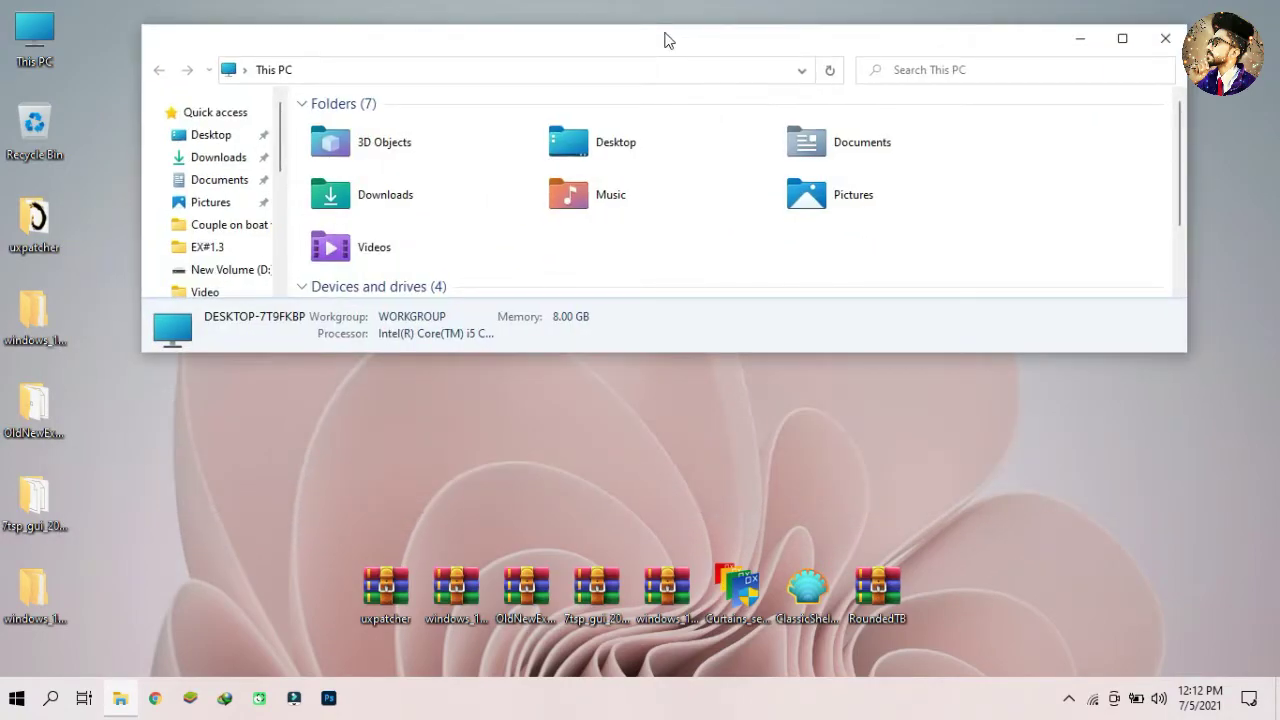
double_click(668, 40)
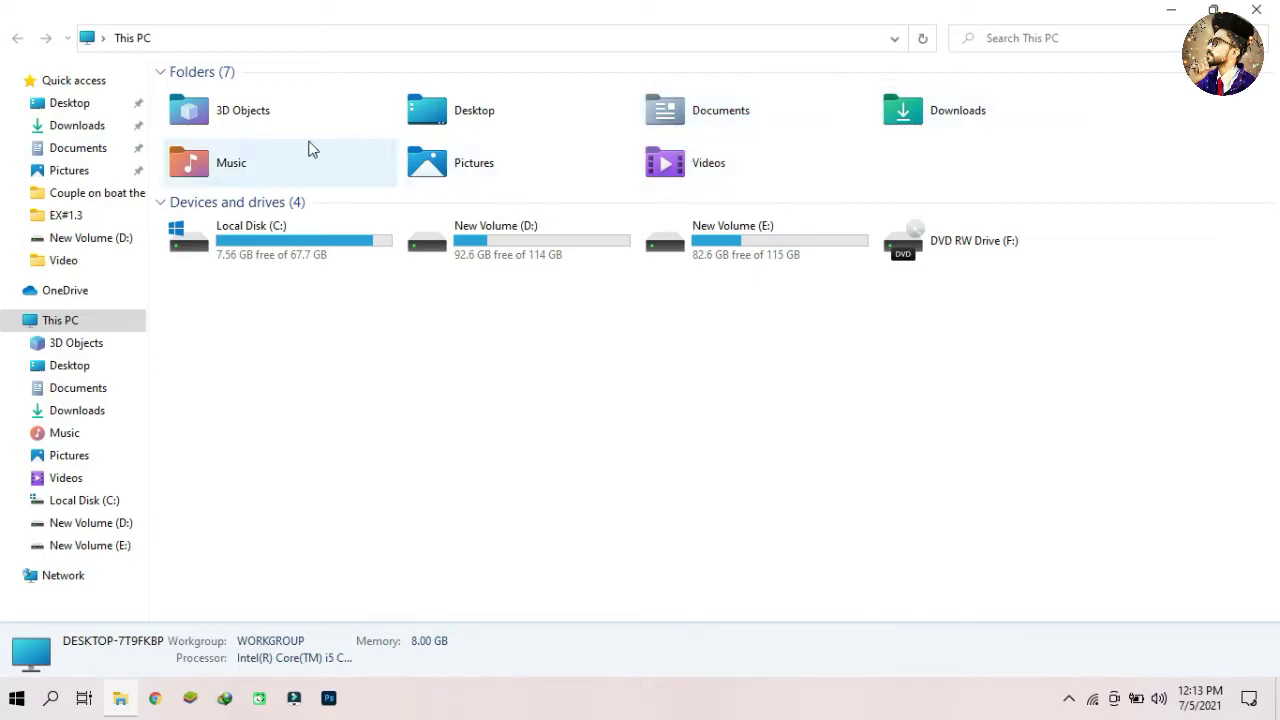
double_click(362, 228)
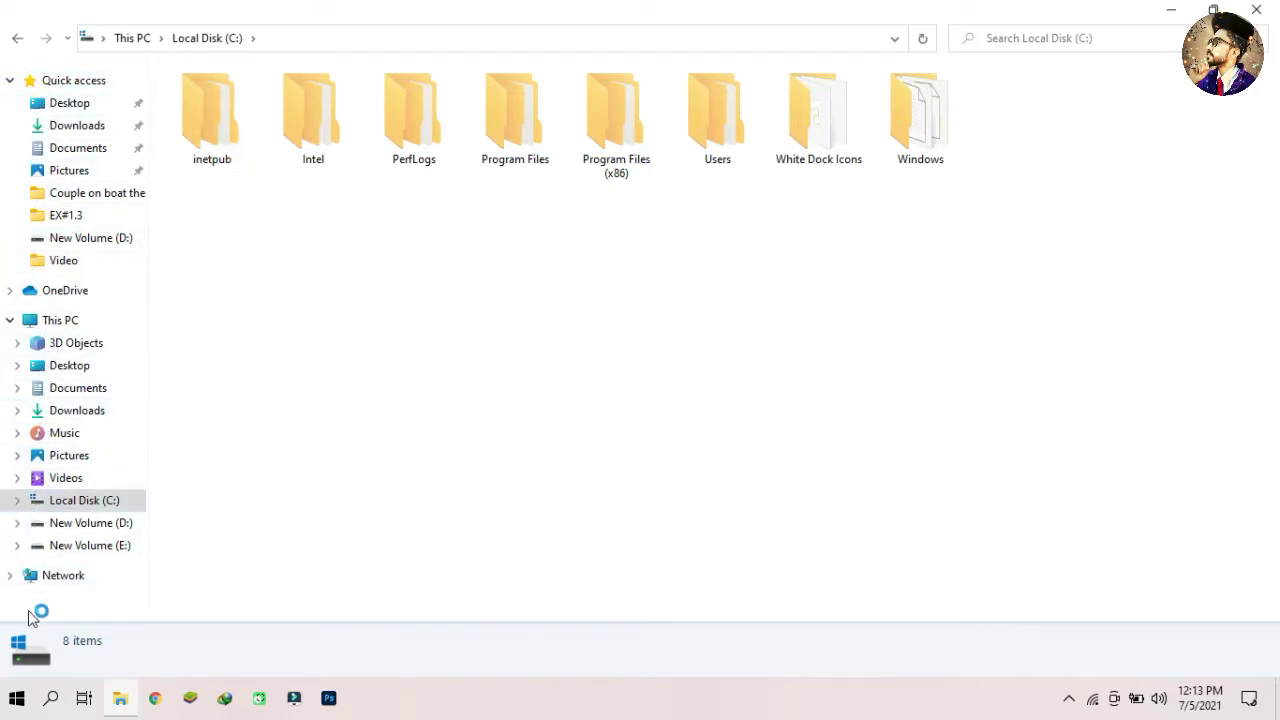
left_click_drag(866, 6, 797, 150)
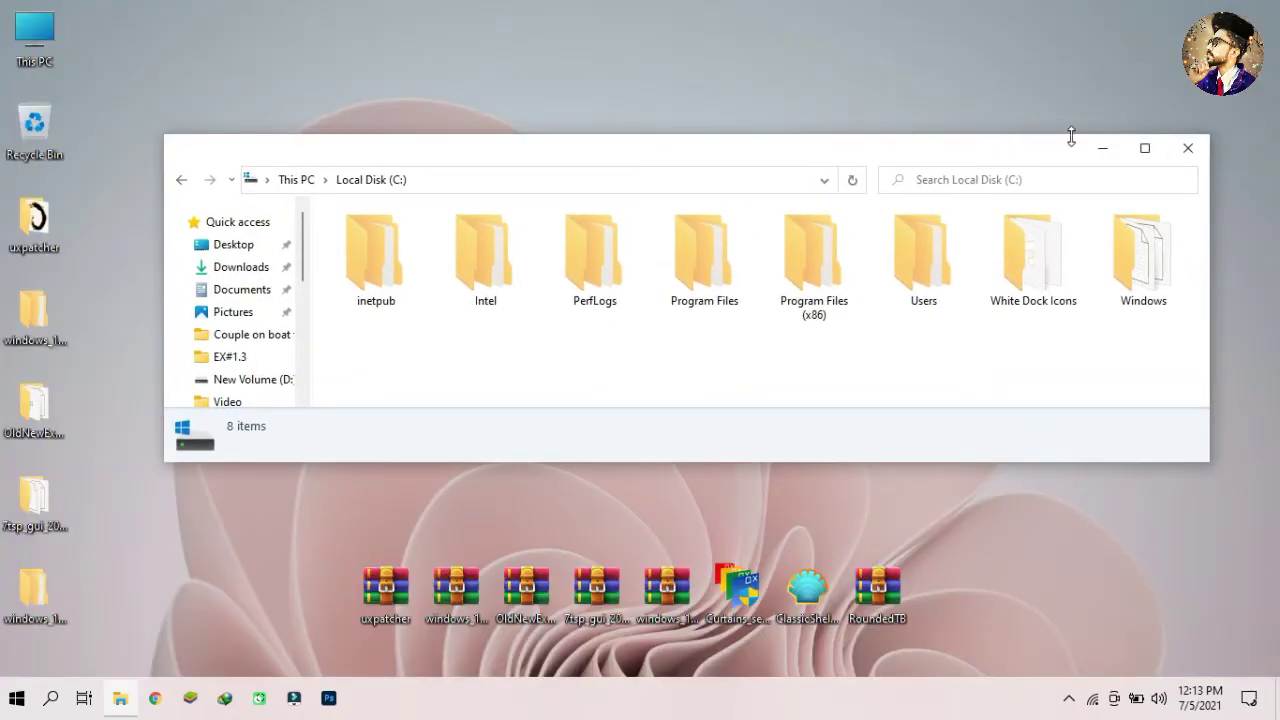
left_click(1188, 148)
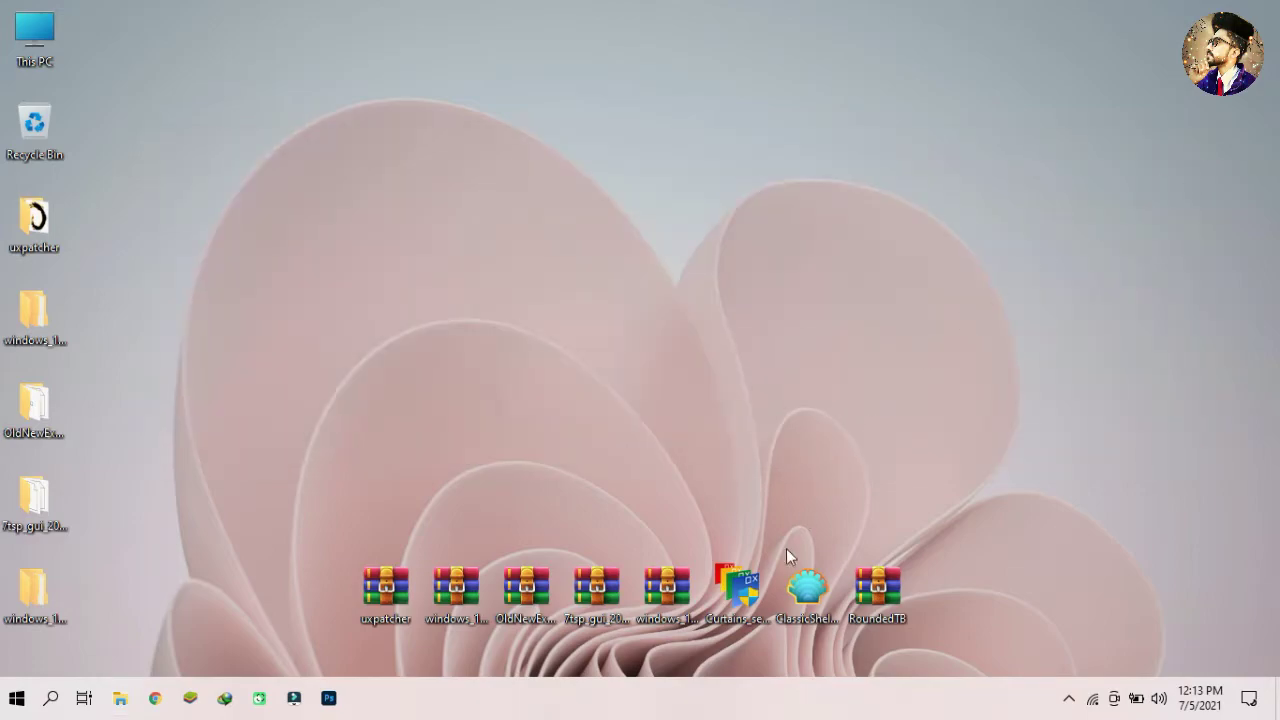
- Install Curtains as administrator without Groupy, accepting the license and preset installation folder, and choose its 30-day trial
right_click(750, 587)
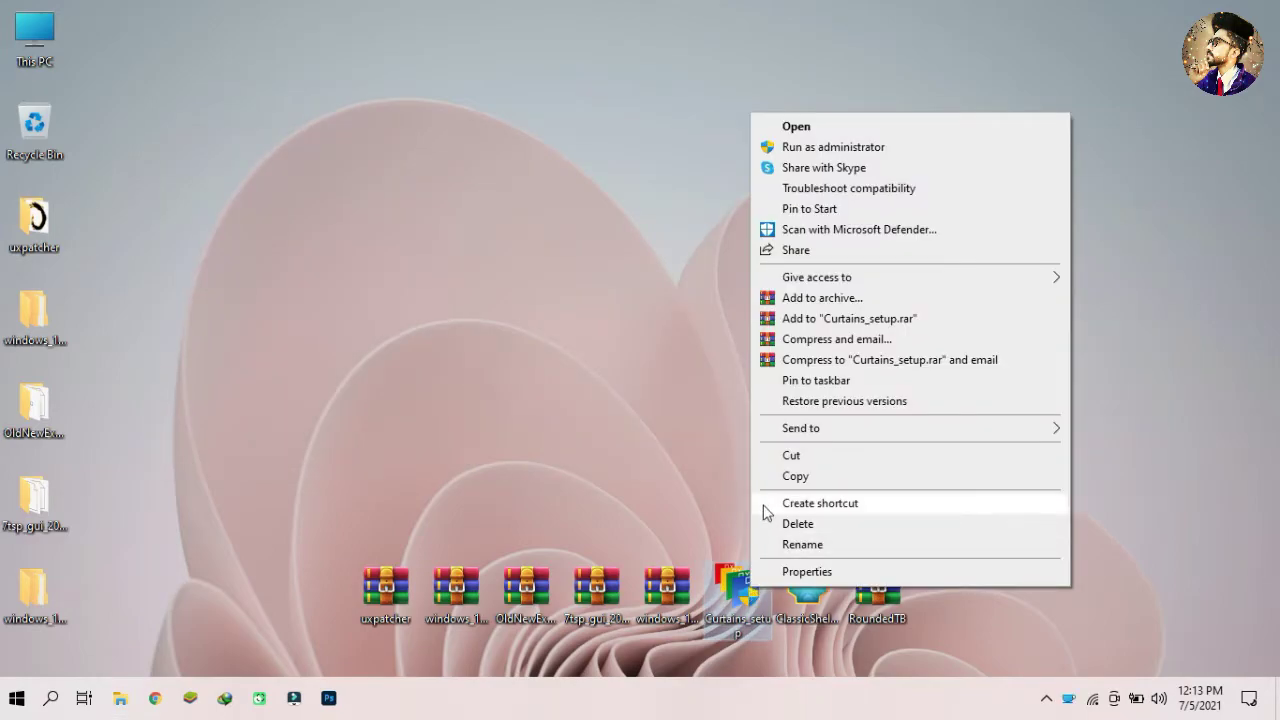
left_click(779, 147)
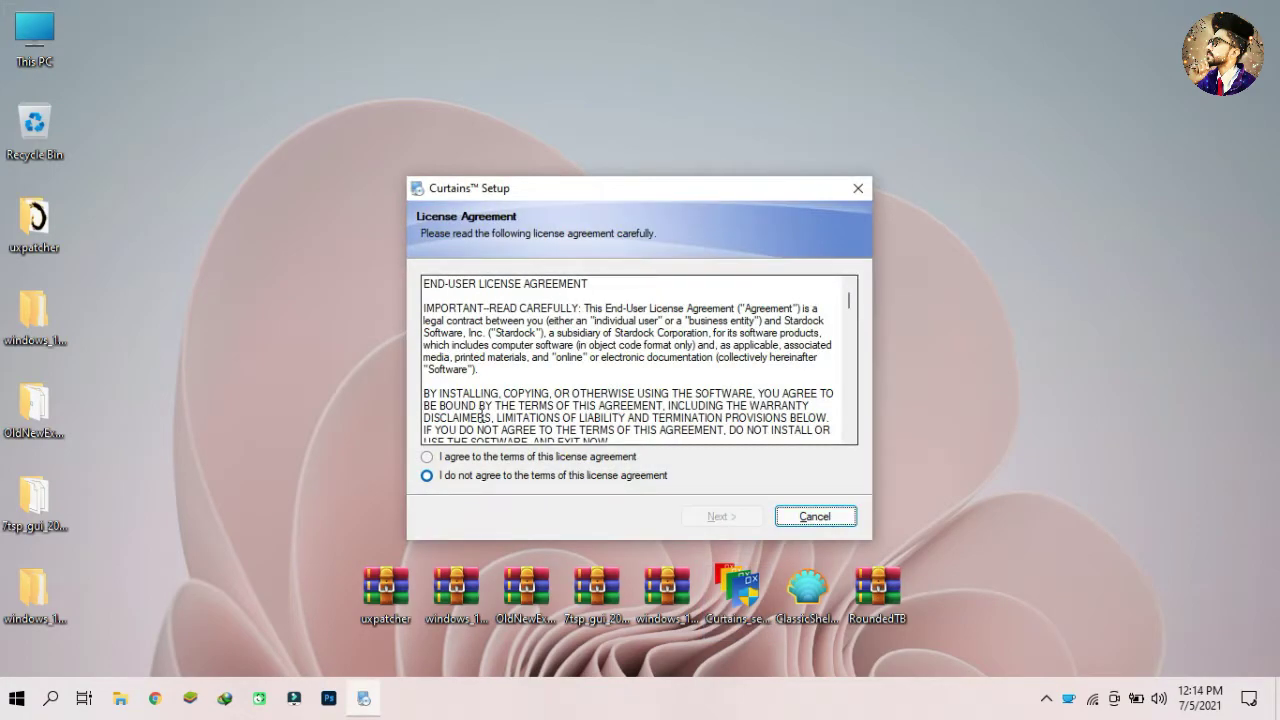
left_click(430, 458)
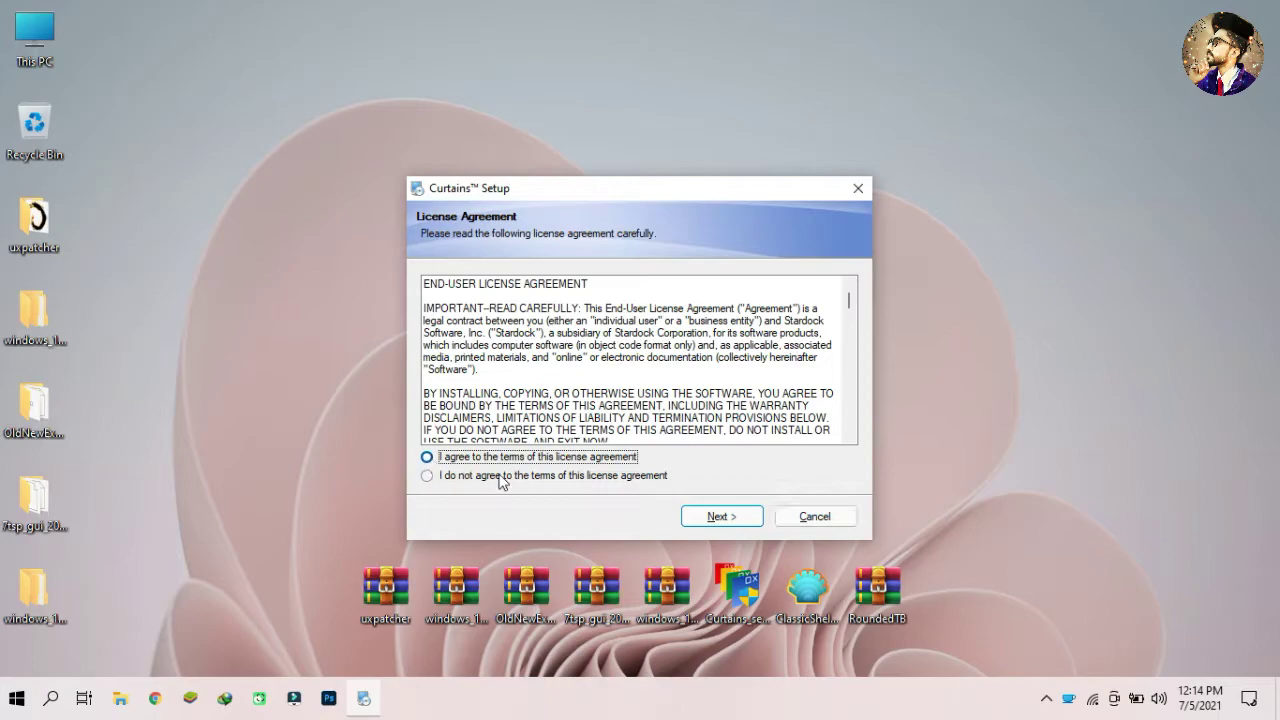
left_click(740, 518)
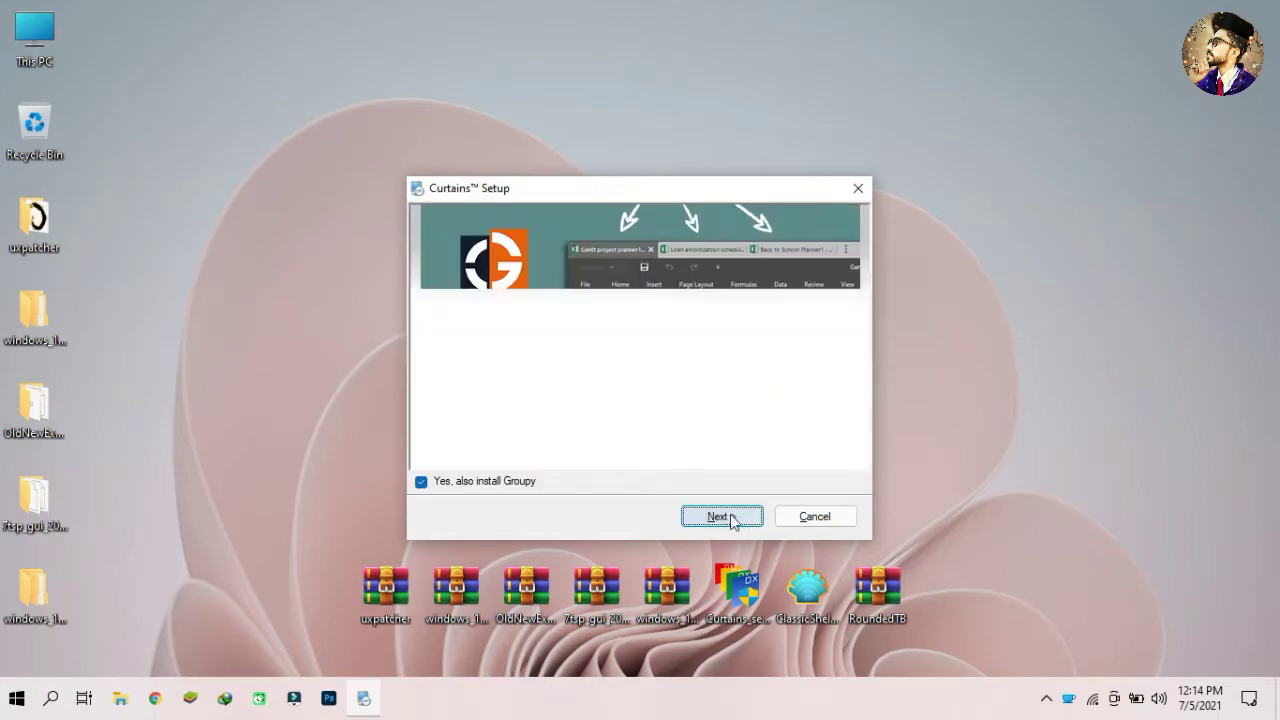
left_click(435, 488)
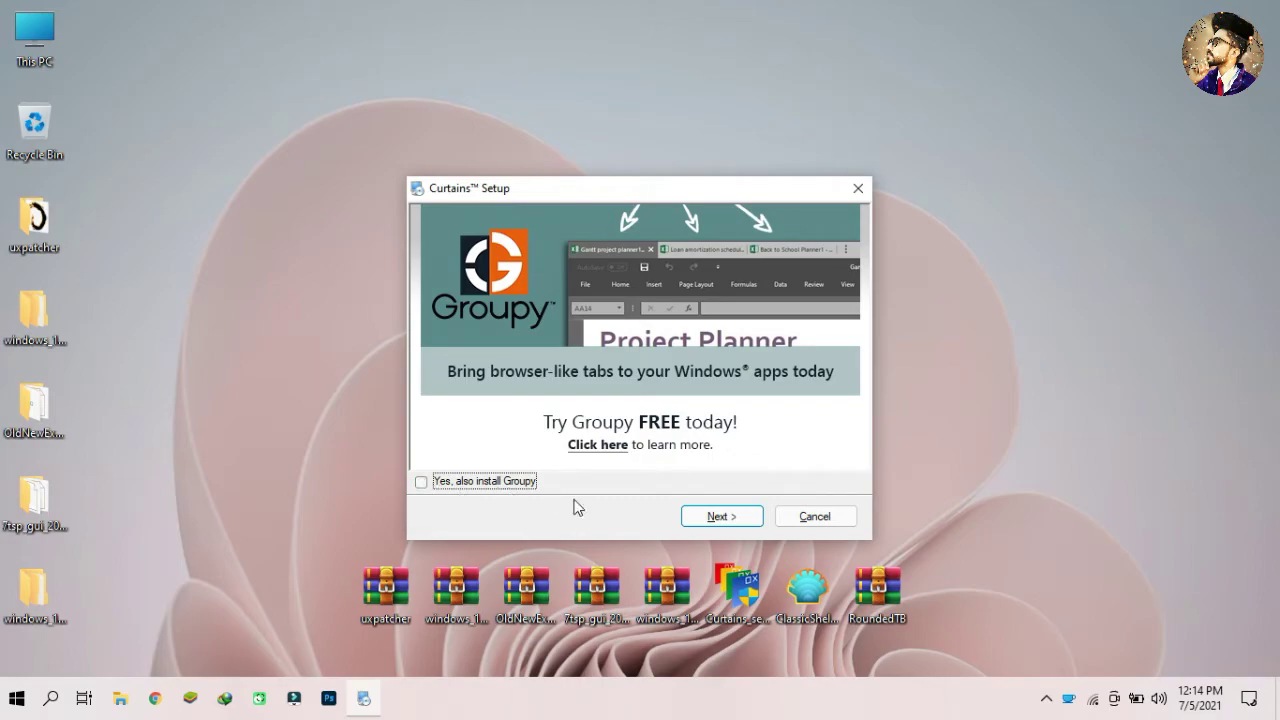
left_click(712, 518)
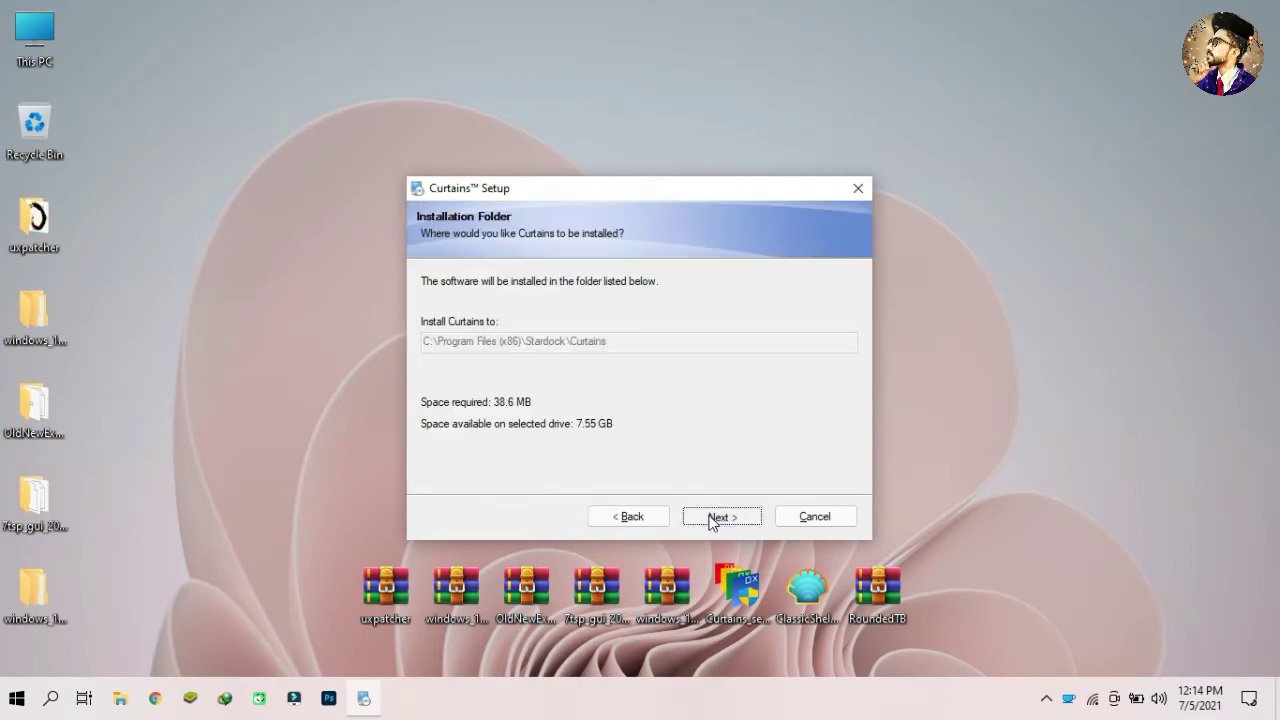
left_click(712, 517)
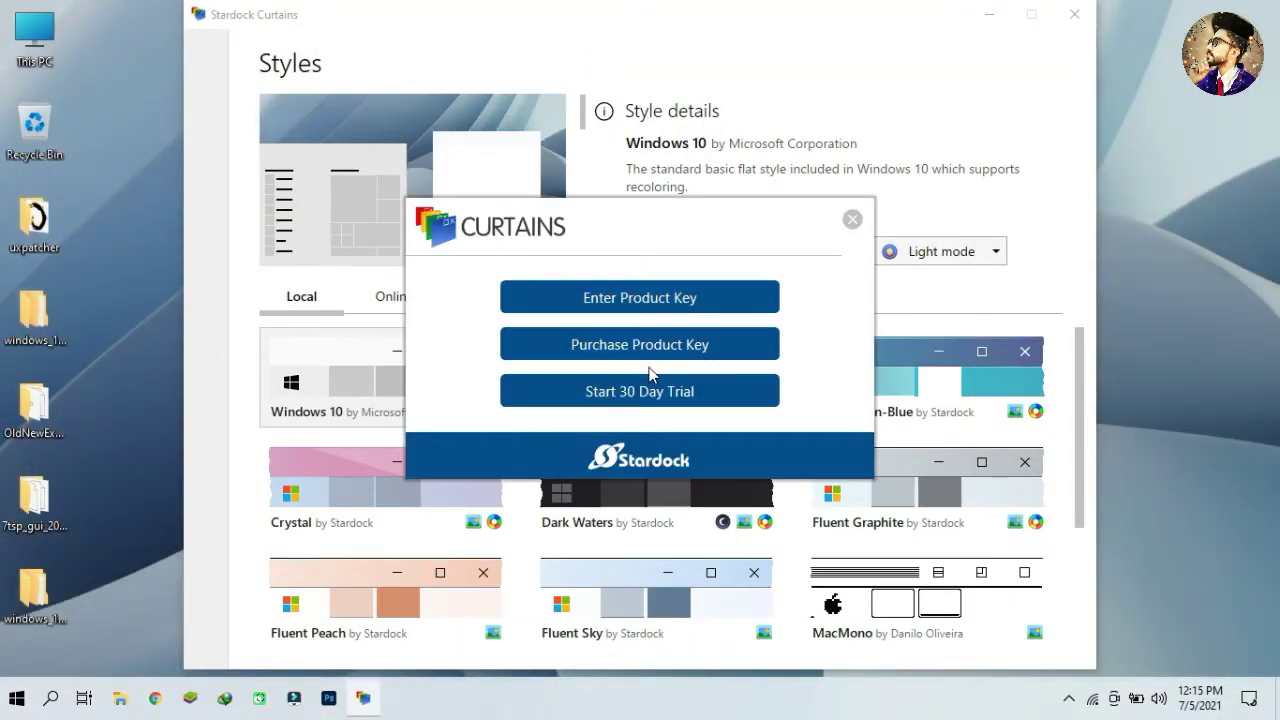
left_click(651, 388)
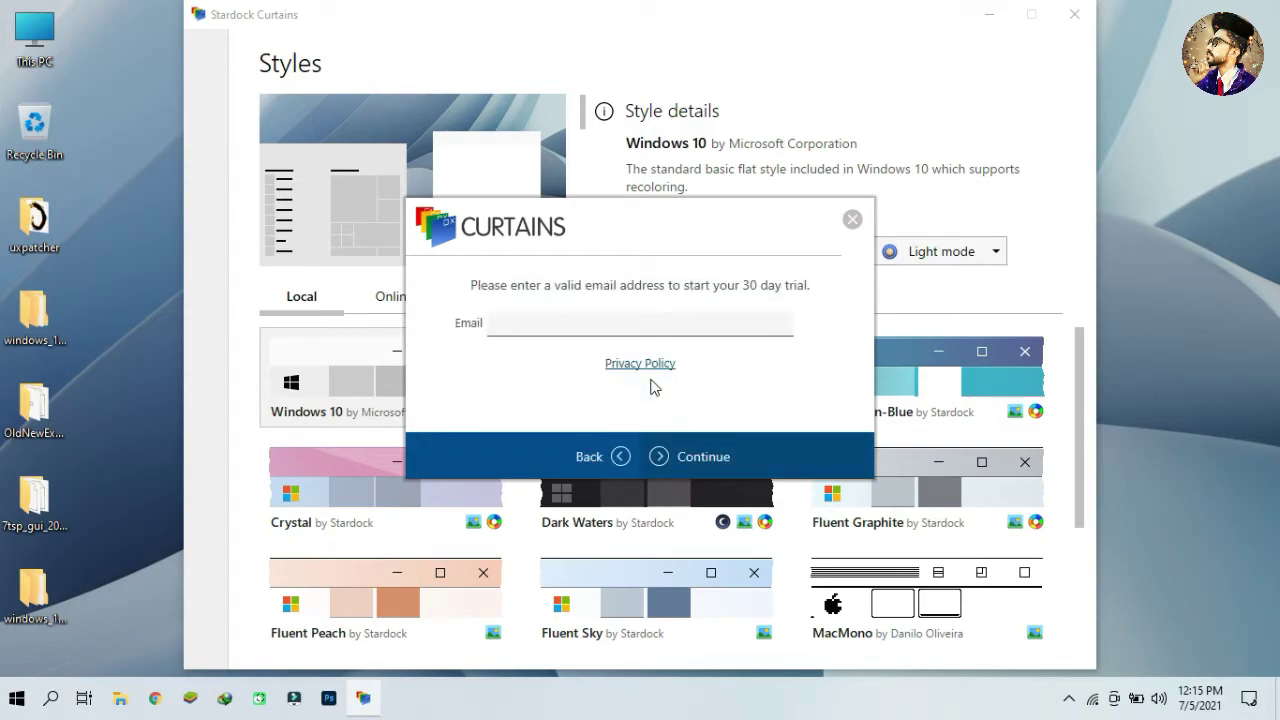
- Switch to Chrome, search for "temp id", open the temp-mail.org site, and copy its temporary email address
left_click(157, 699)
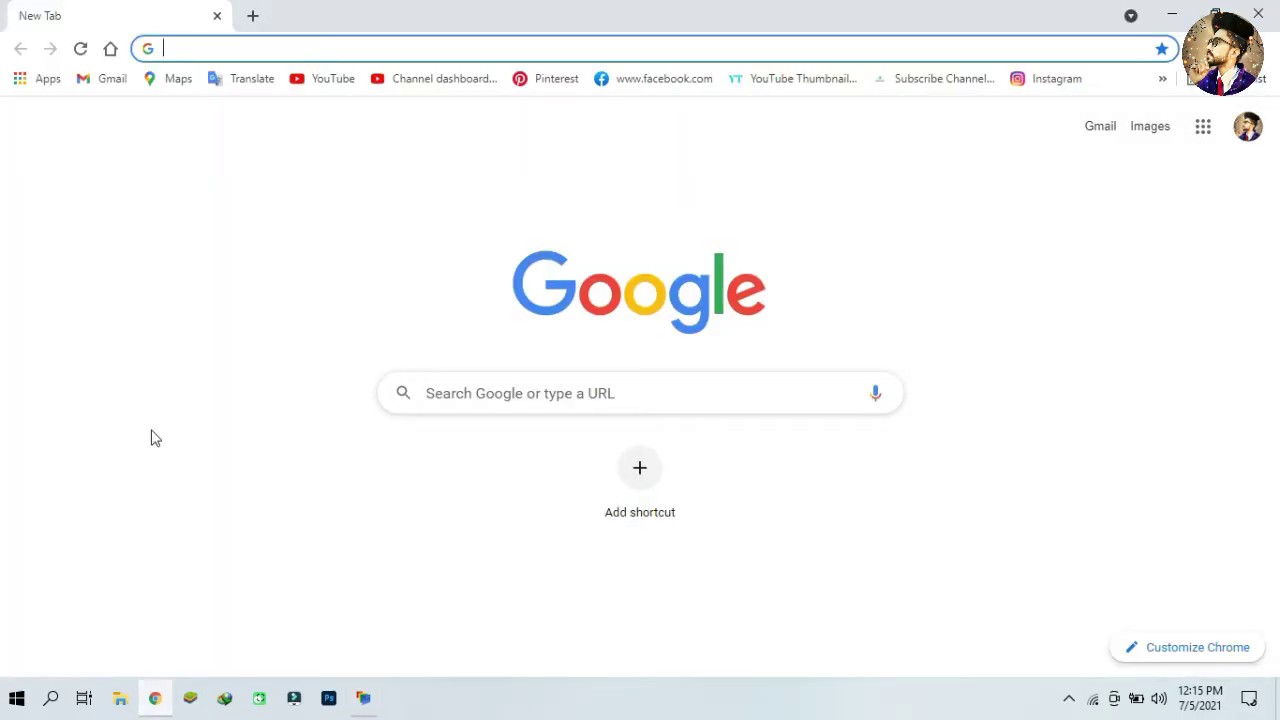
left_click(206, 48)
type("temp")
key("BackSpace")
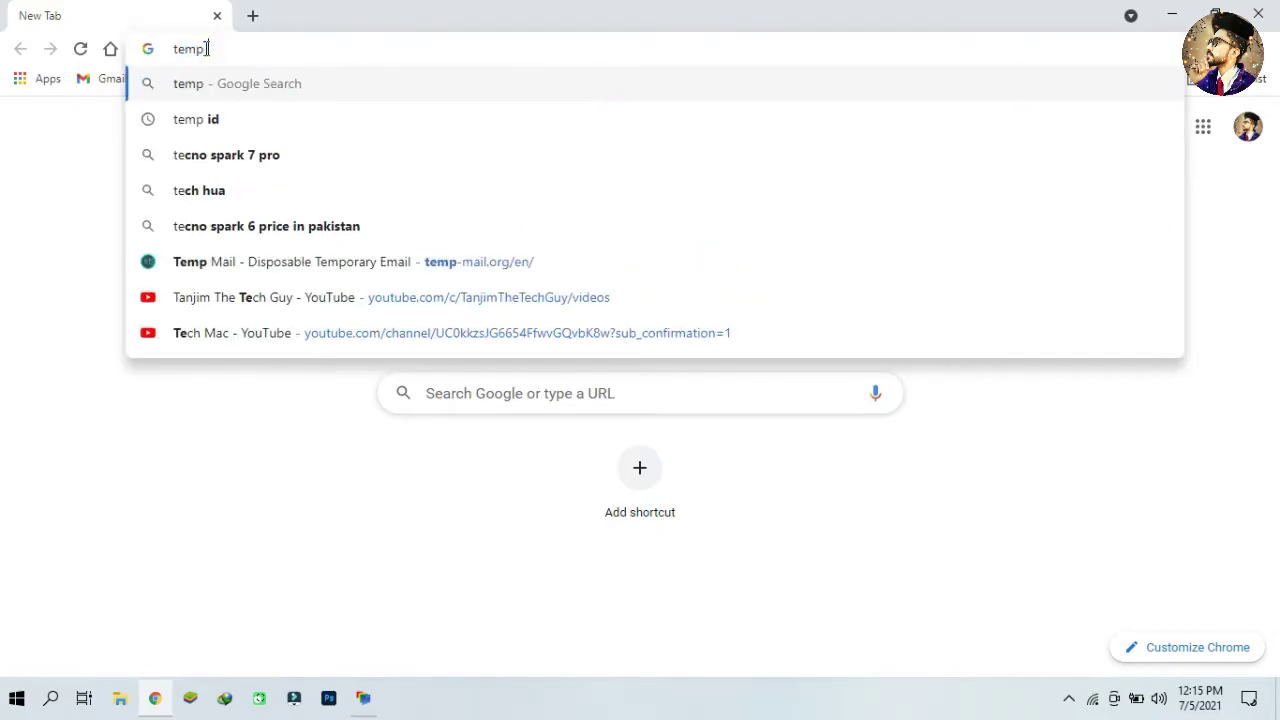
type("id")
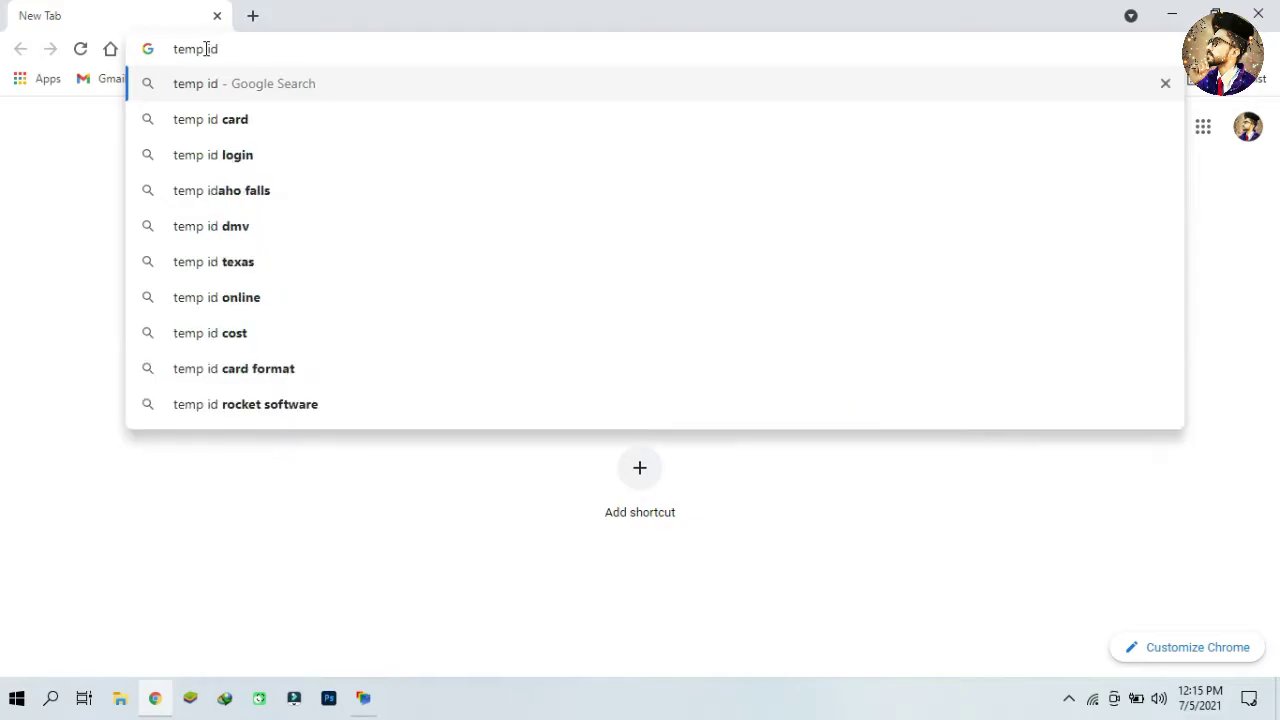
key("Return")
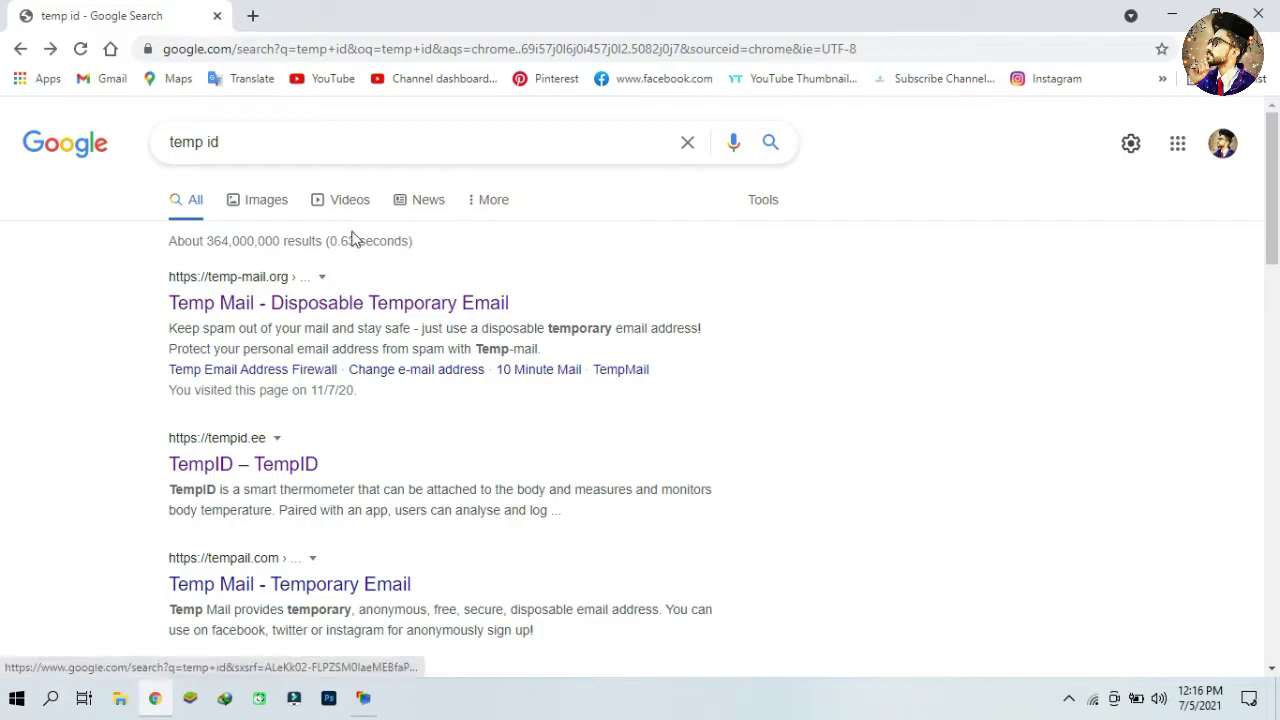
left_click(359, 308)
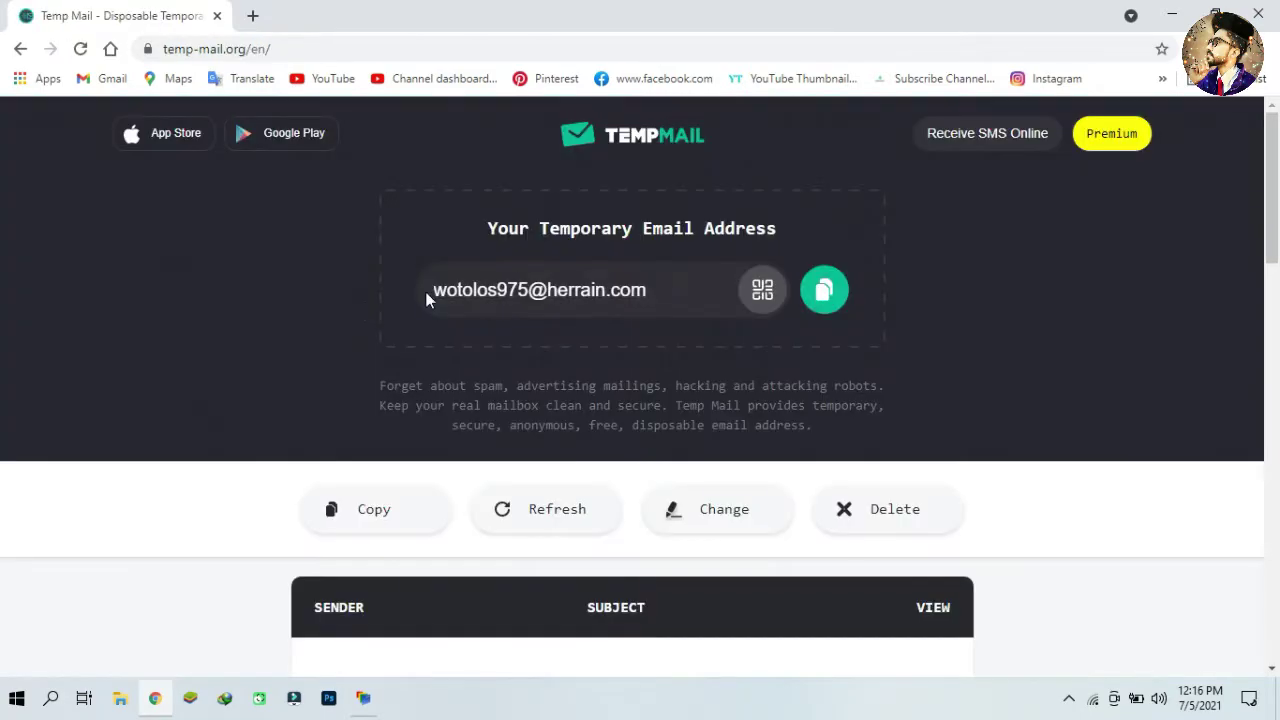
left_click(824, 292)
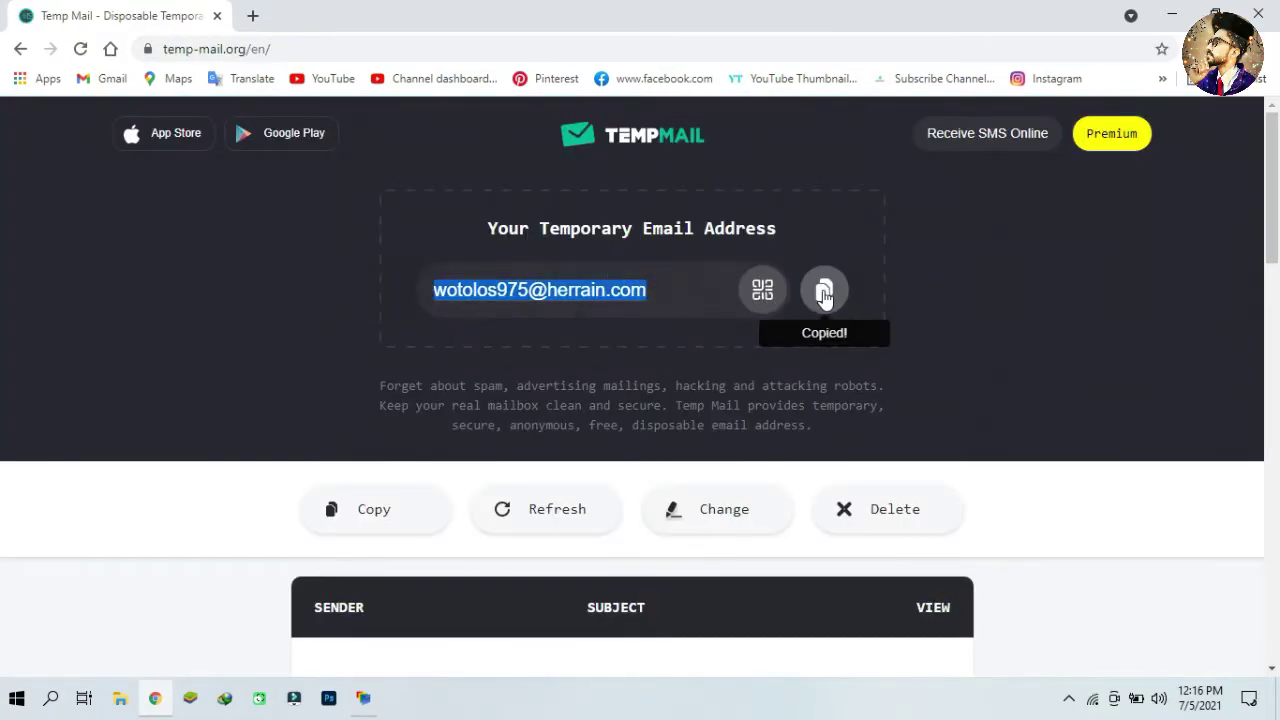
- Minimize Chrome and paste the copied temporary email address into the Curtains trial email field
left_click(1172, 16)
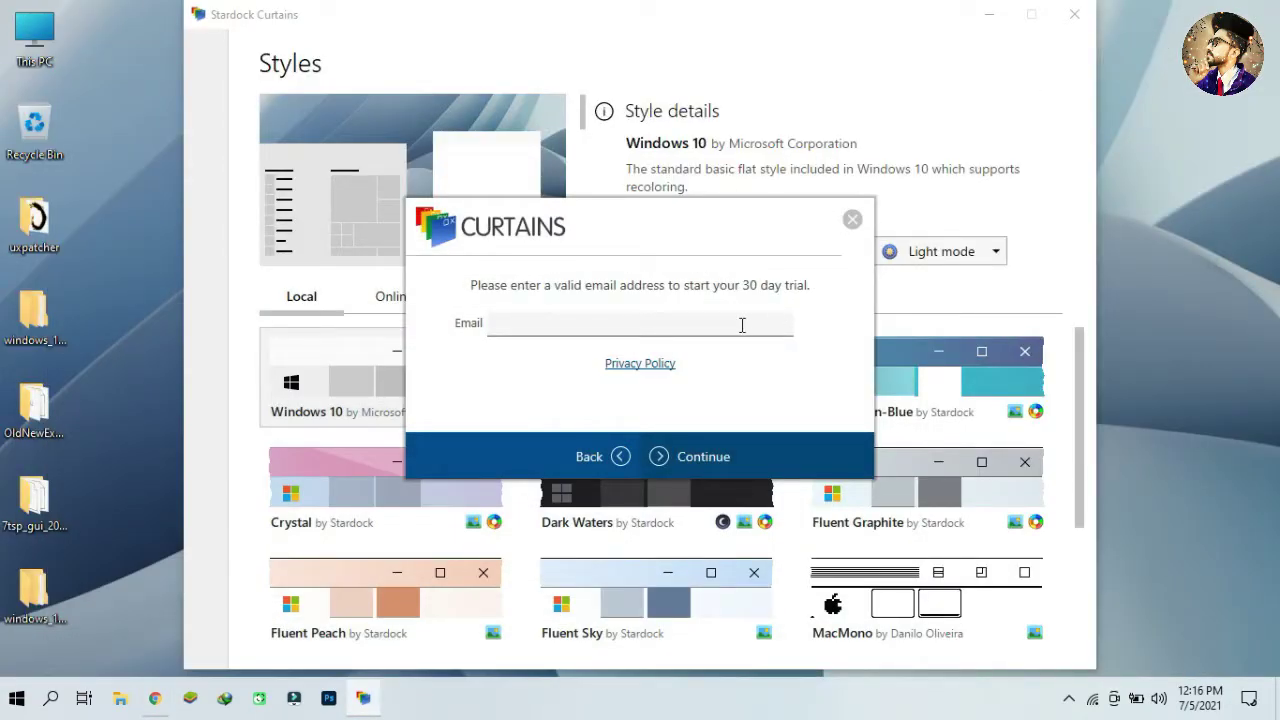
right_click(734, 331)
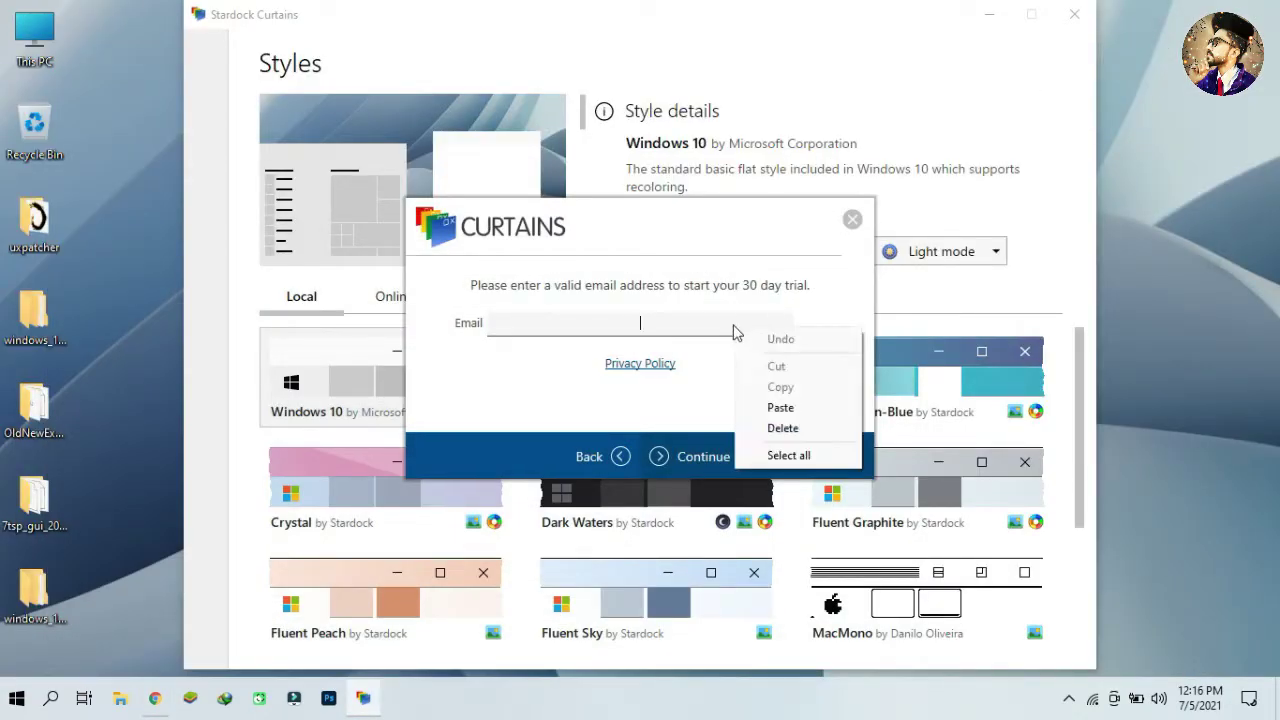
left_click(772, 408)
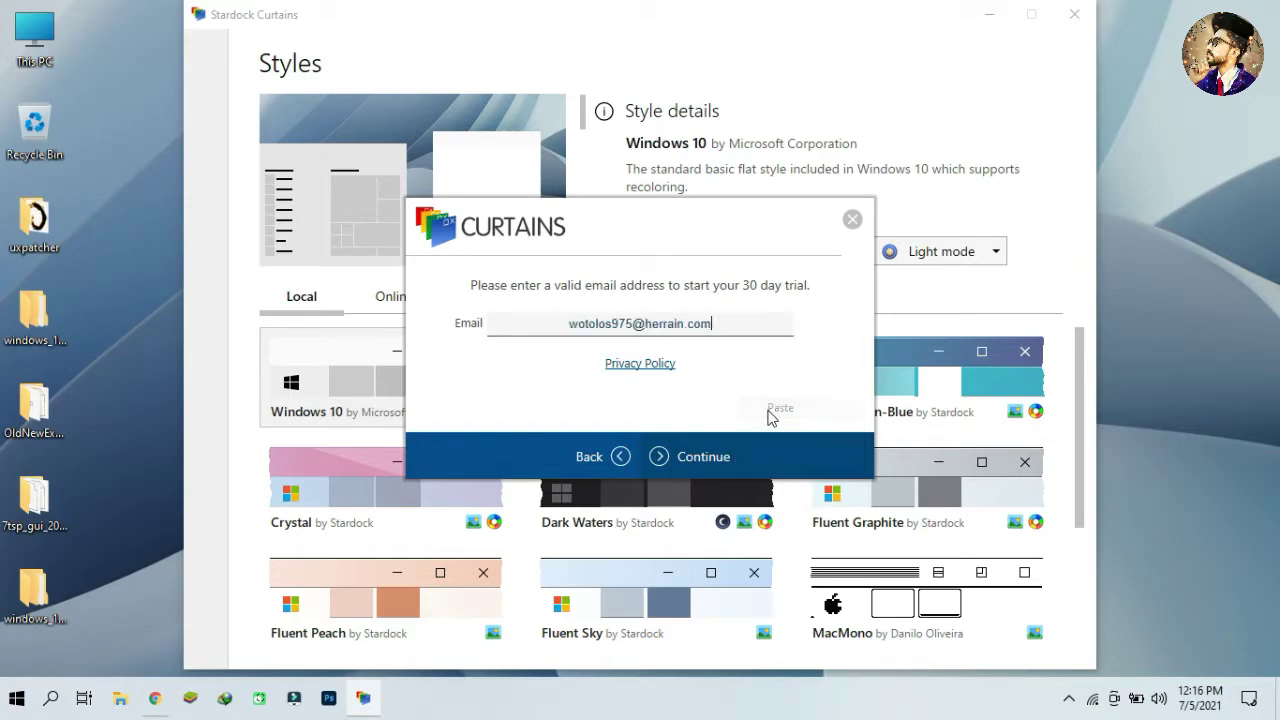
- Submit the trial email address, switch to Chrome, and activate the 30-day trial from the "Complete Your Curtains Activation" email
left_click(722, 452)
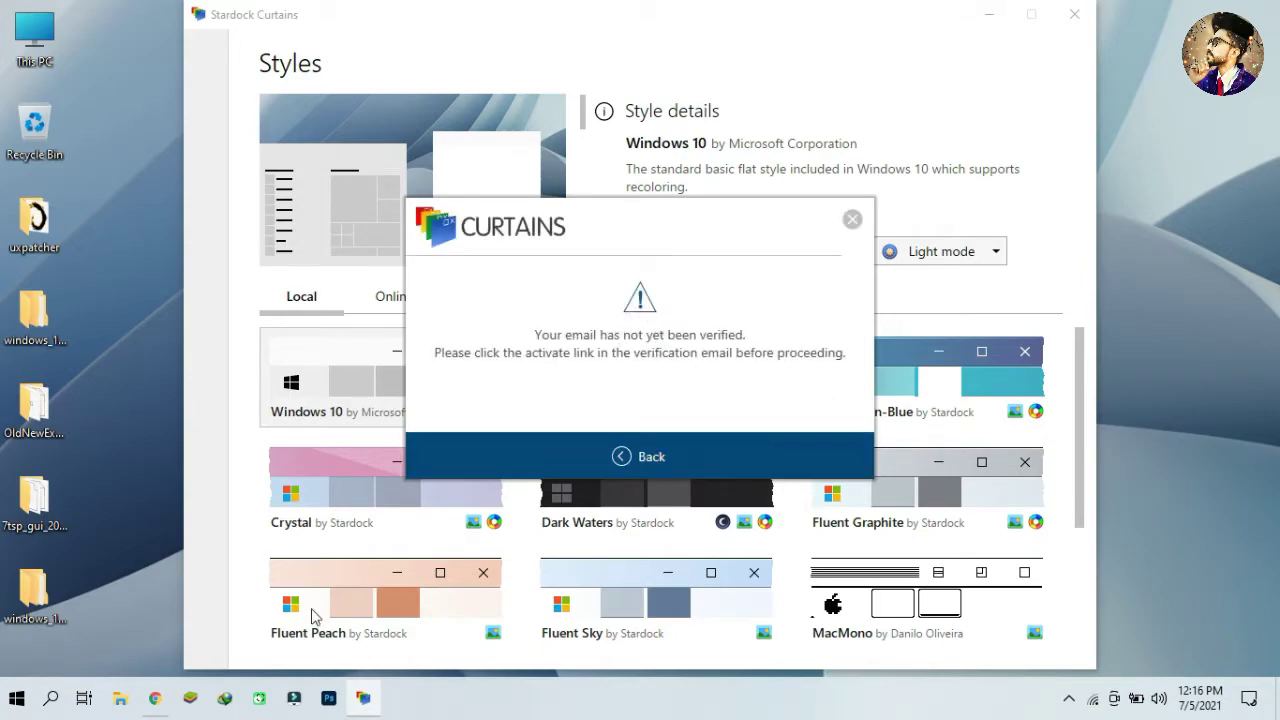
left_click(156, 699)
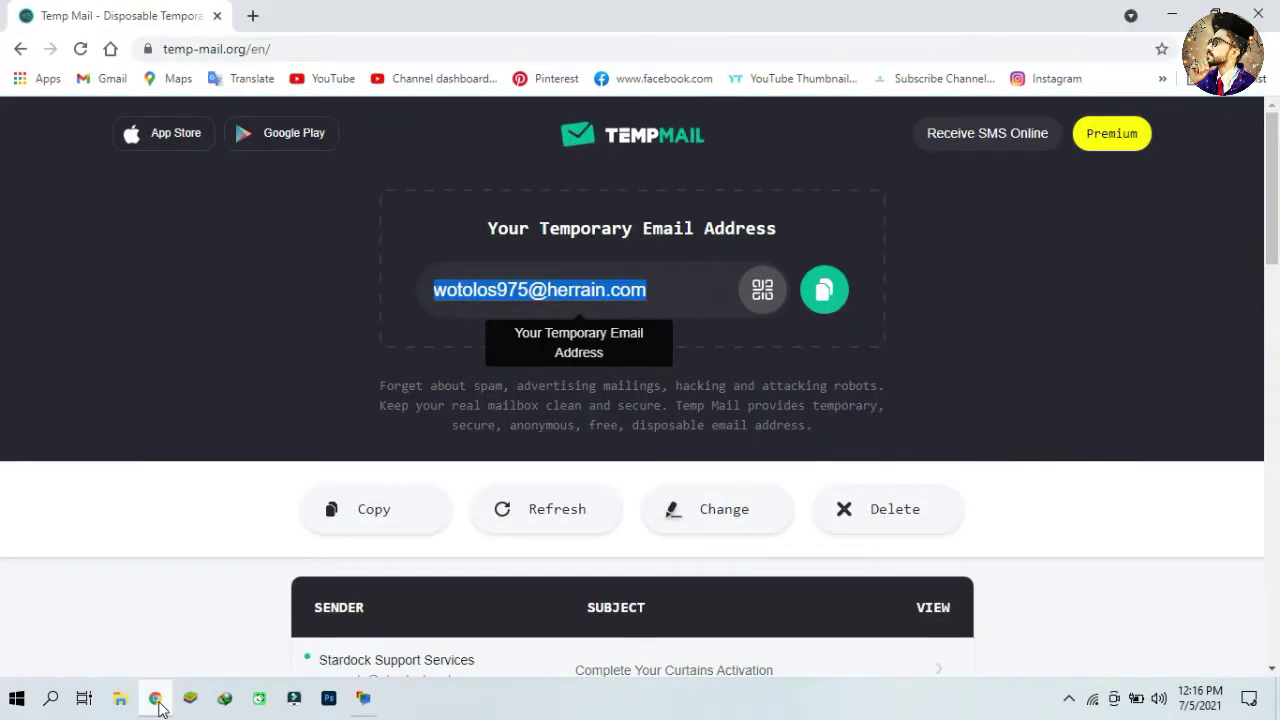
left_click_drag(1272, 238, 1276, 320)
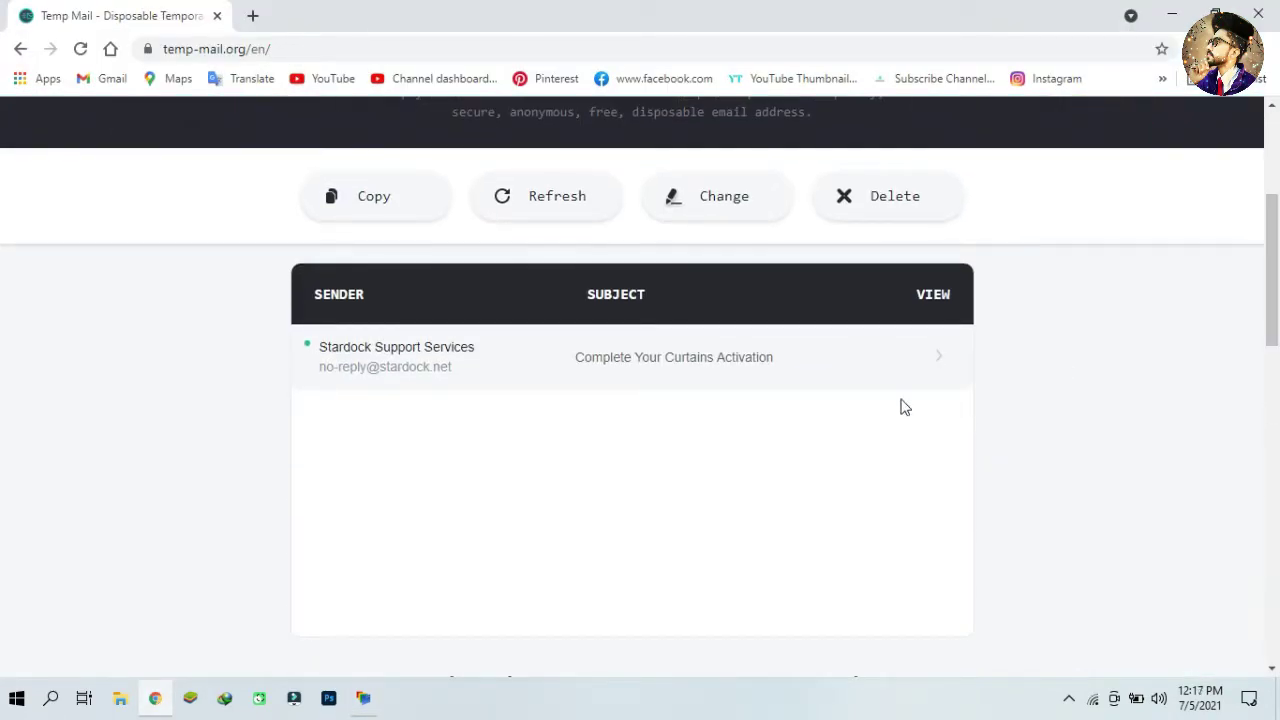
left_click(675, 362)
left_click_drag(1270, 245, 1276, 346)
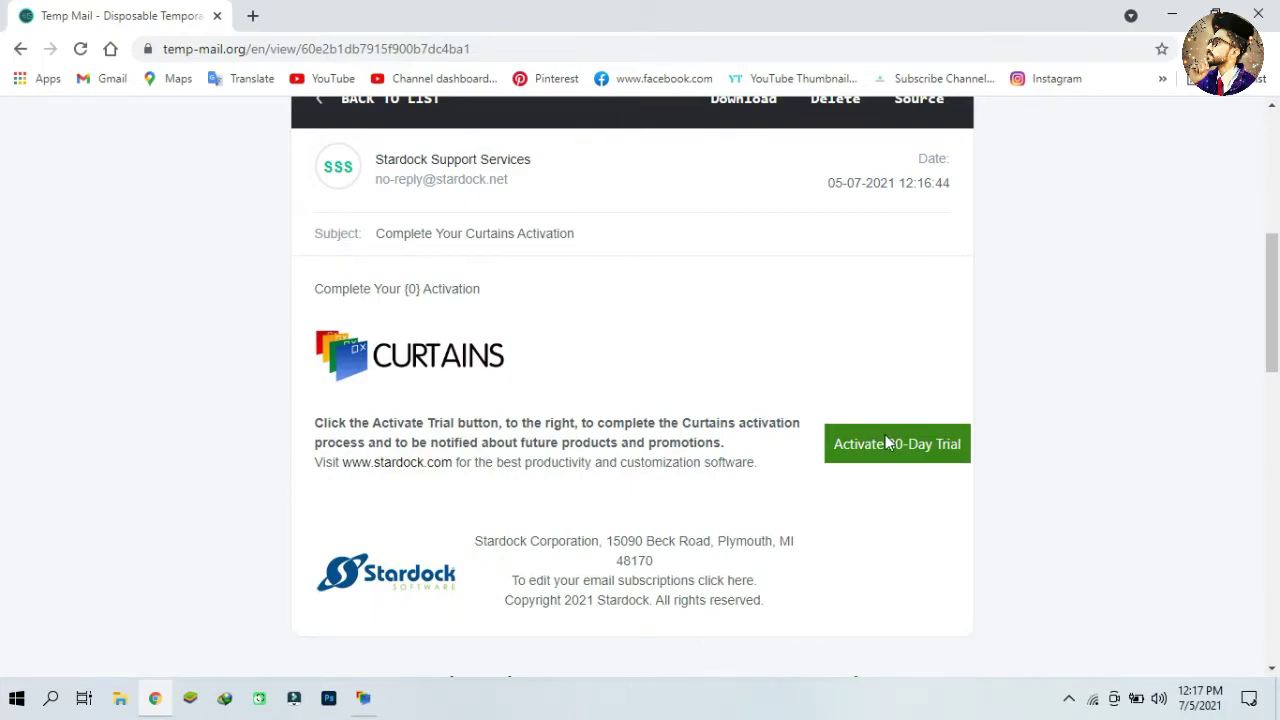
left_click(886, 440)
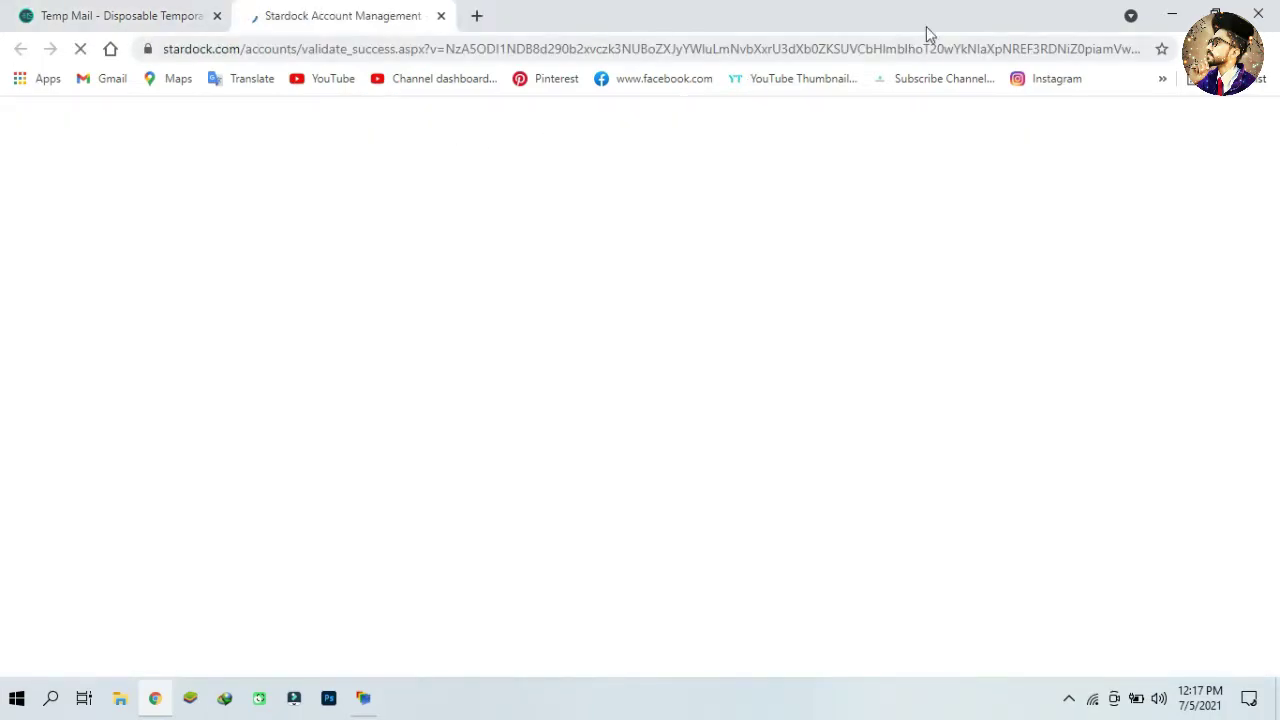
- Minimize Chrome, go back and resubmit the email in Curtains, finish the trial activation, and dismiss the Welcome dialog
left_click(1172, 14)
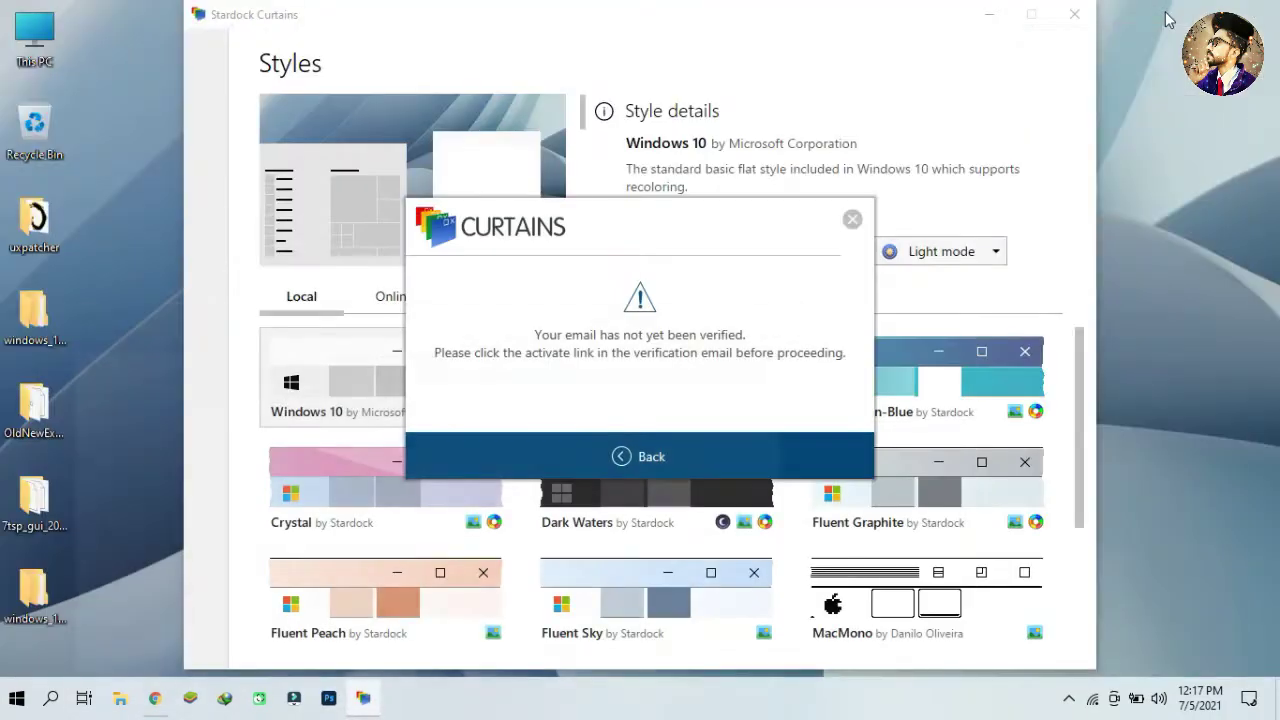
left_click(679, 457)
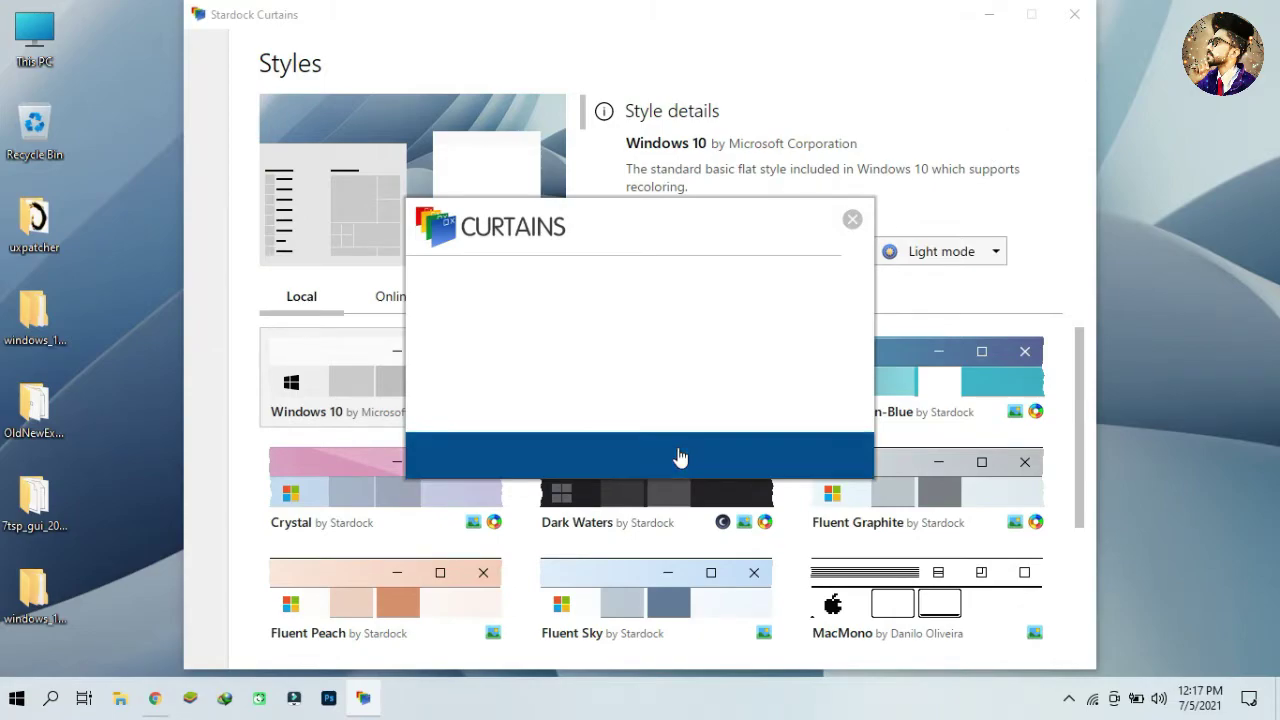
left_click(679, 457)
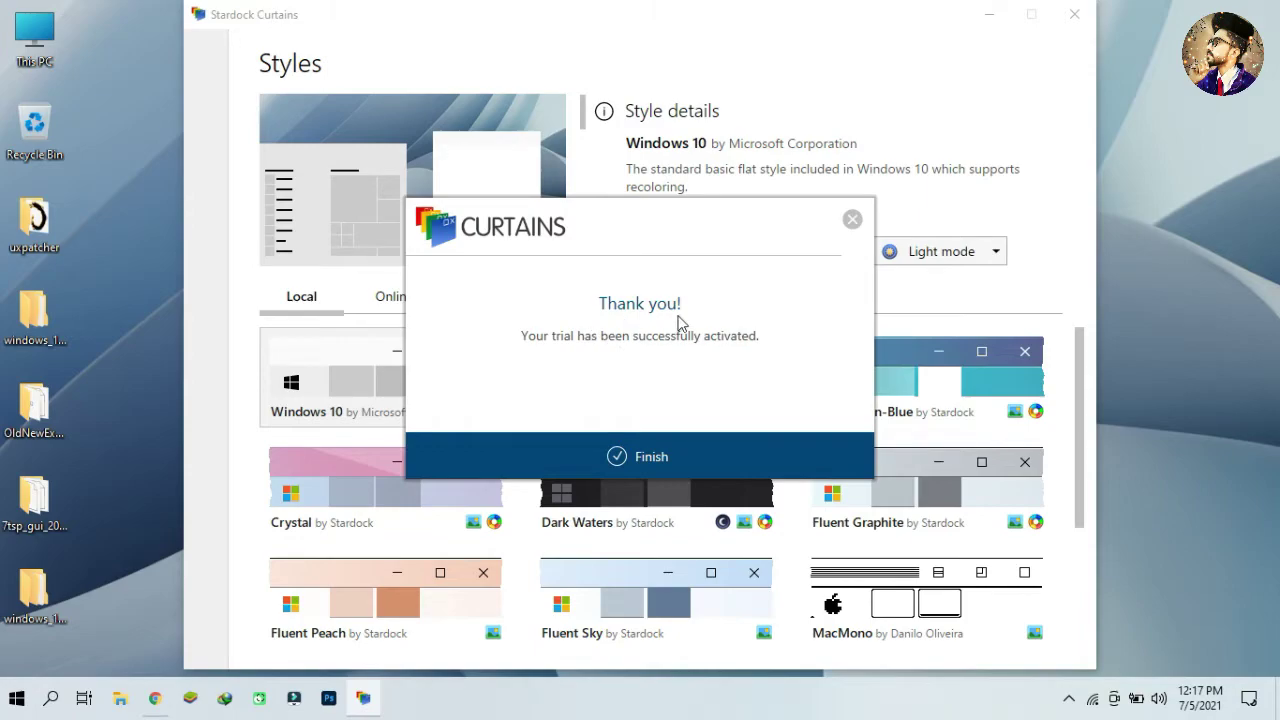
left_click(634, 453)
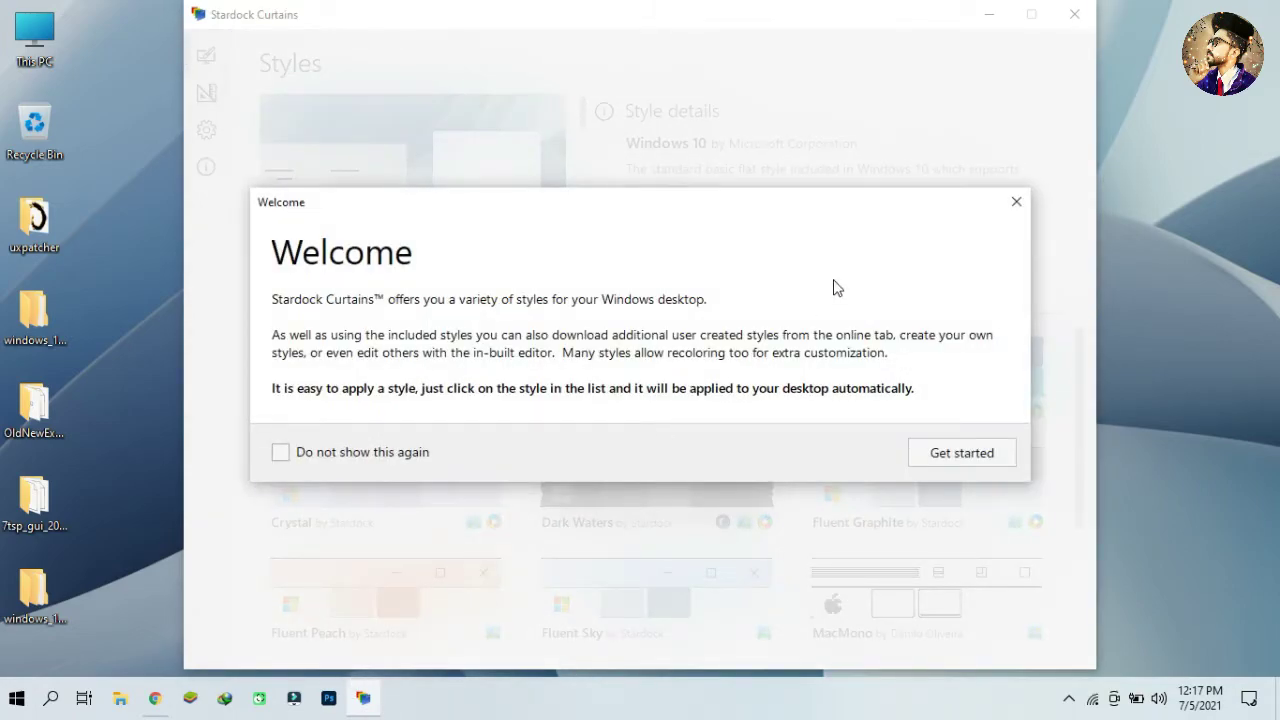
left_click(1015, 205)
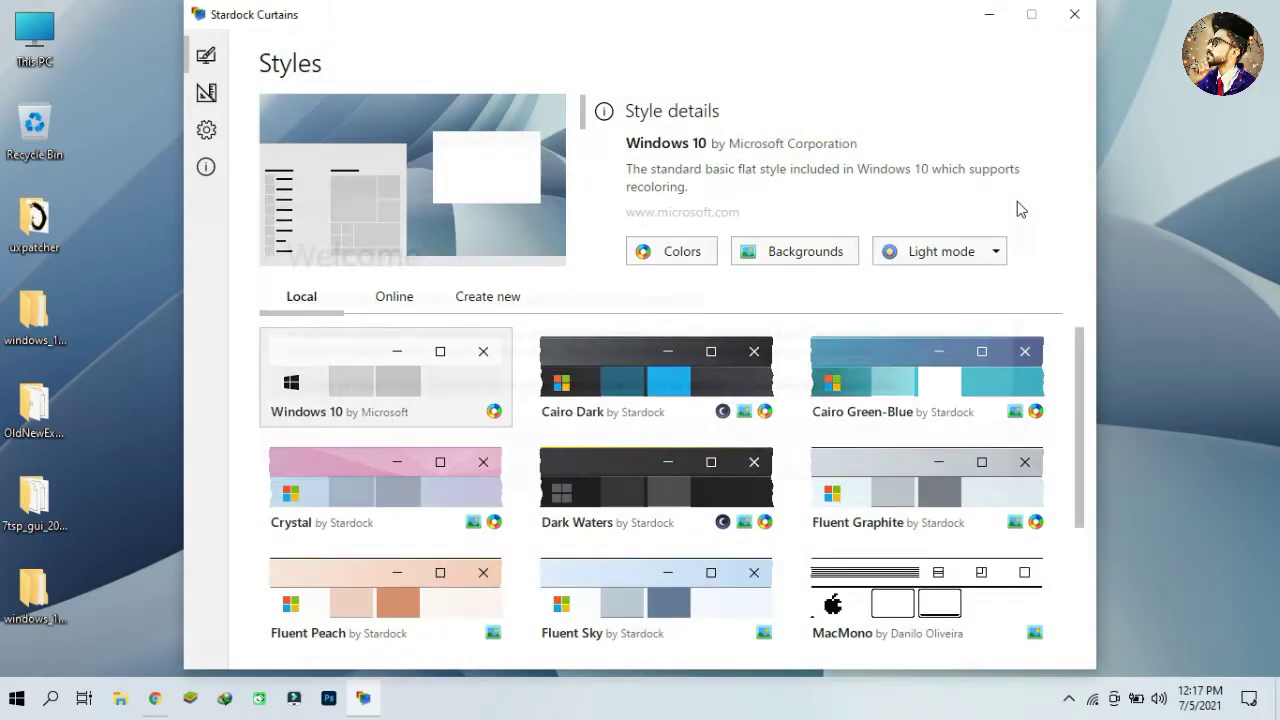
- Close Chrome and minimize the Curtains window
left_click(155, 698)
left_click(157, 700)
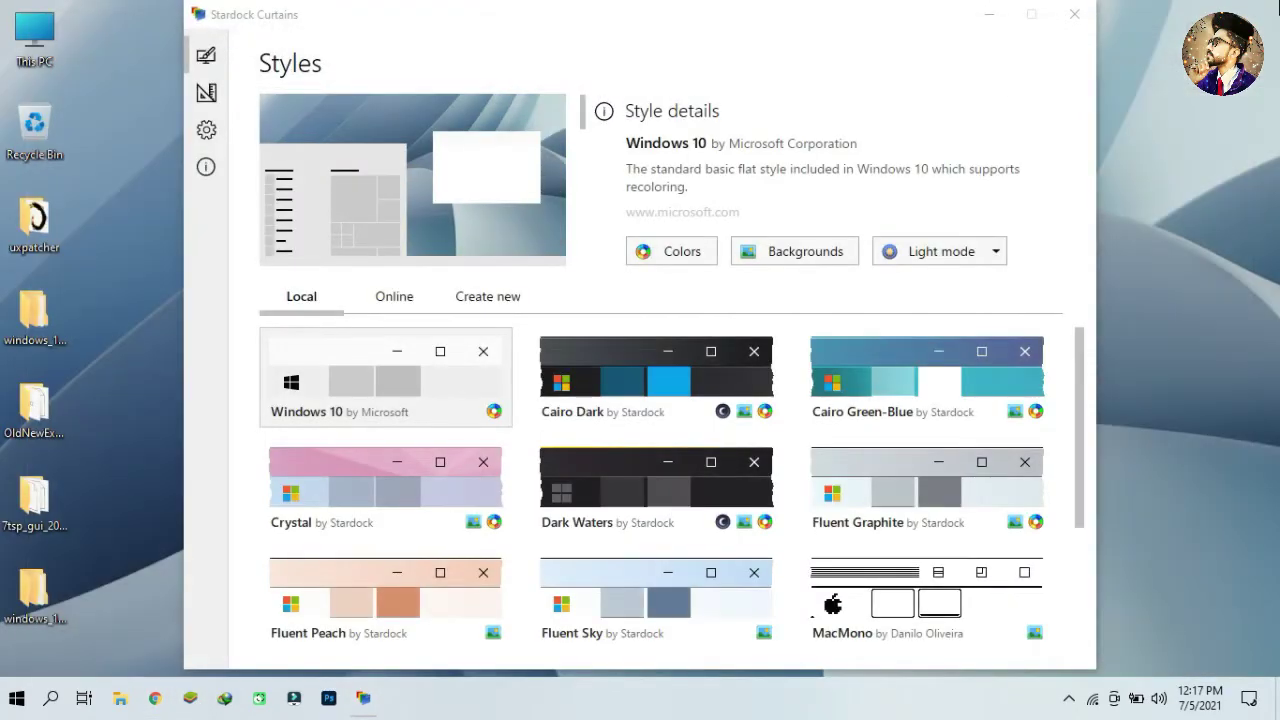
left_click(998, 16)
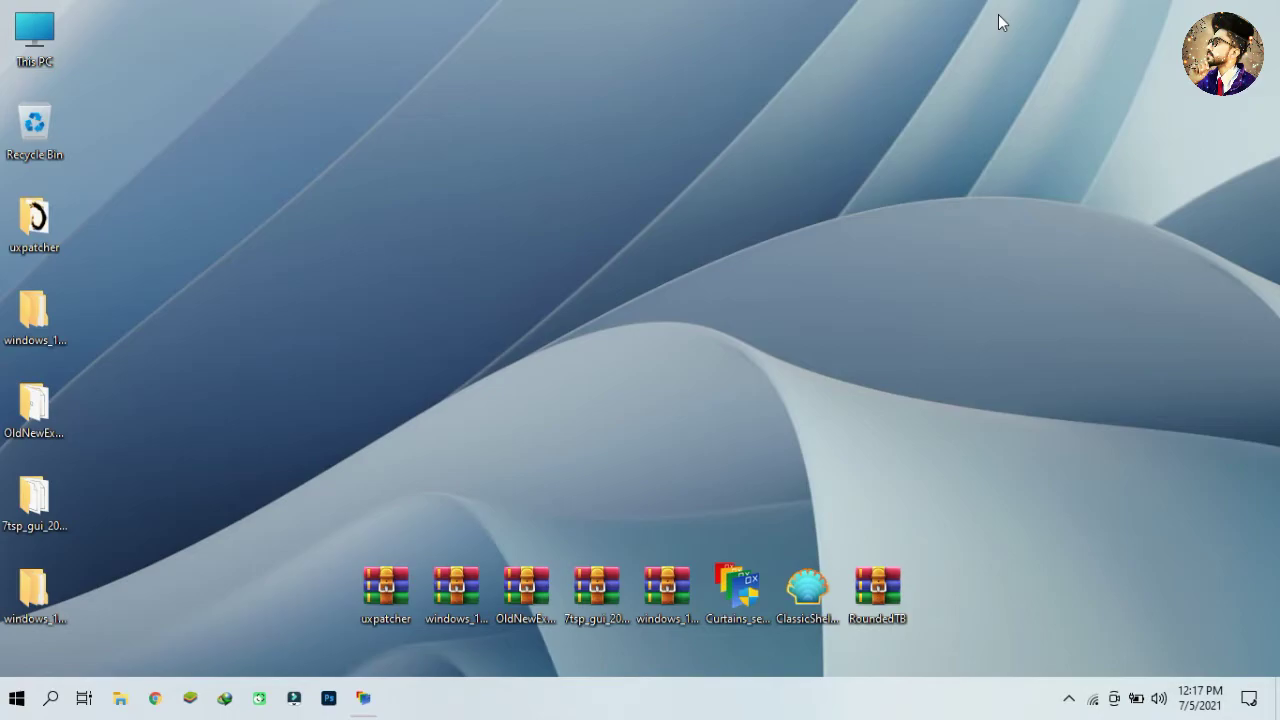
- Open the Stardock Curtains folder within windows_11_for_windows_10_by_niivu_dellvsn and bring its window back to a smaller size
double_click(53, 311)
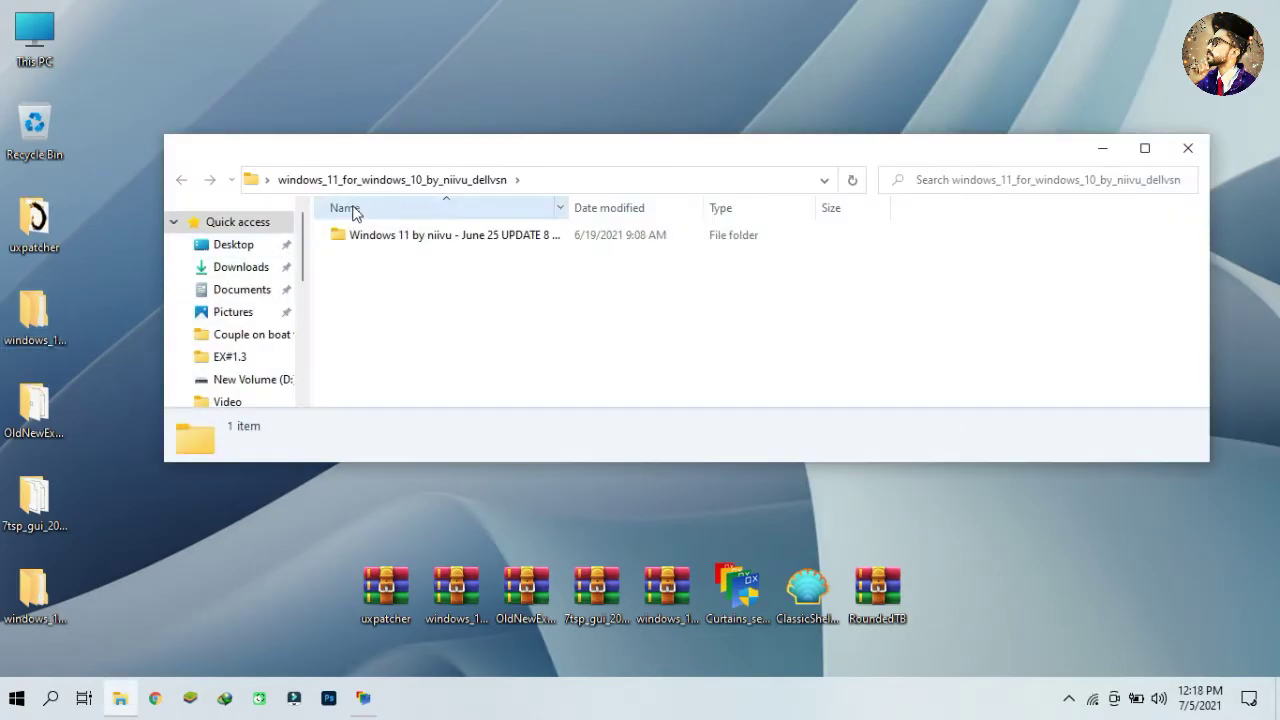
double_click(389, 151)
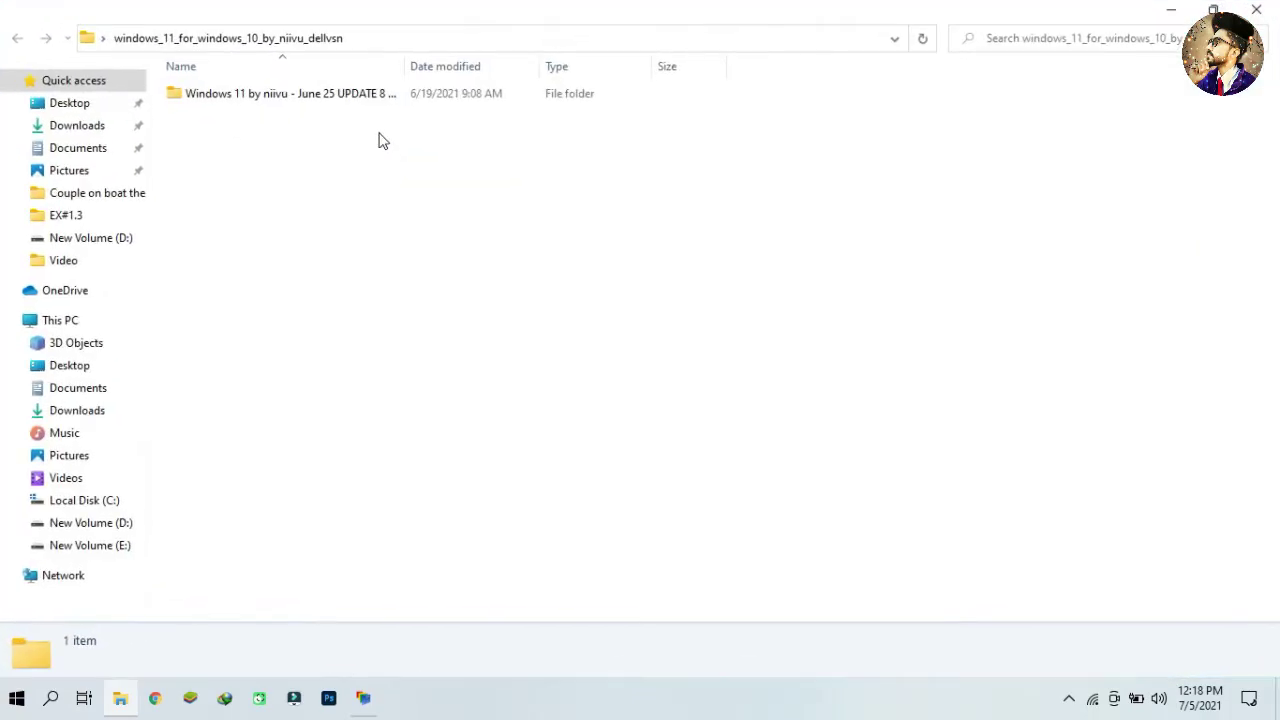
double_click(351, 101)
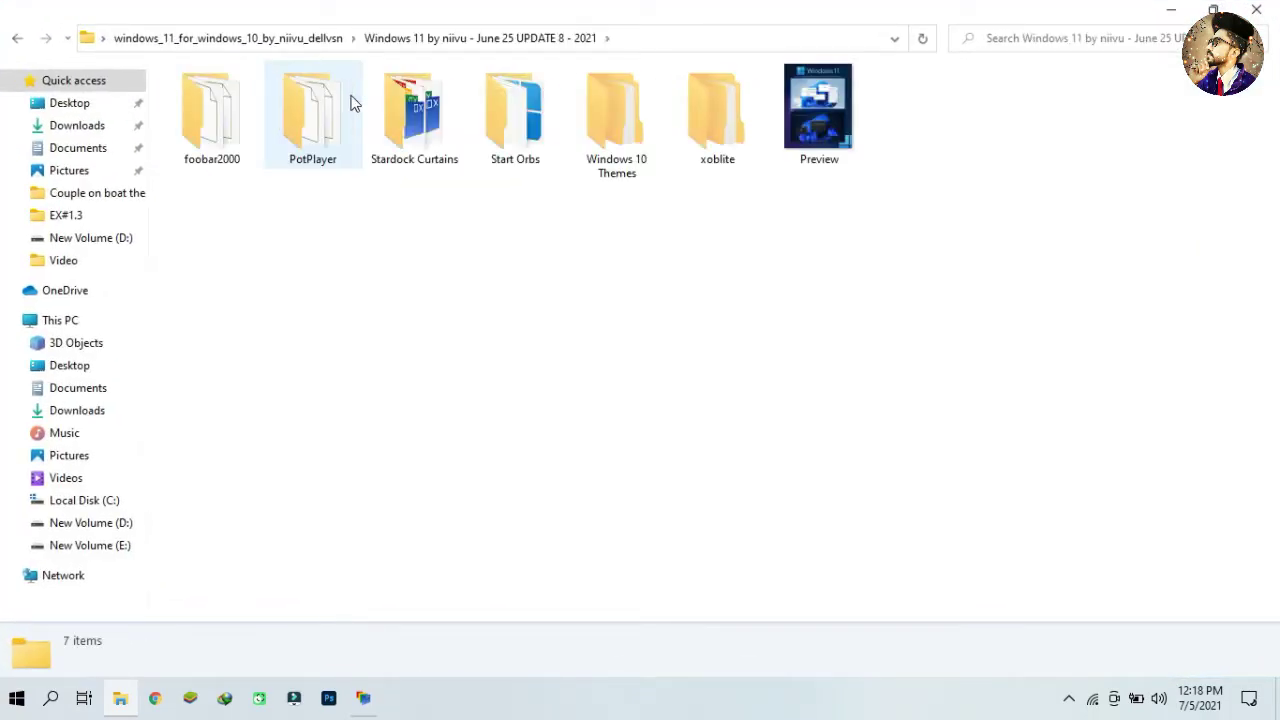
double_click(392, 139)
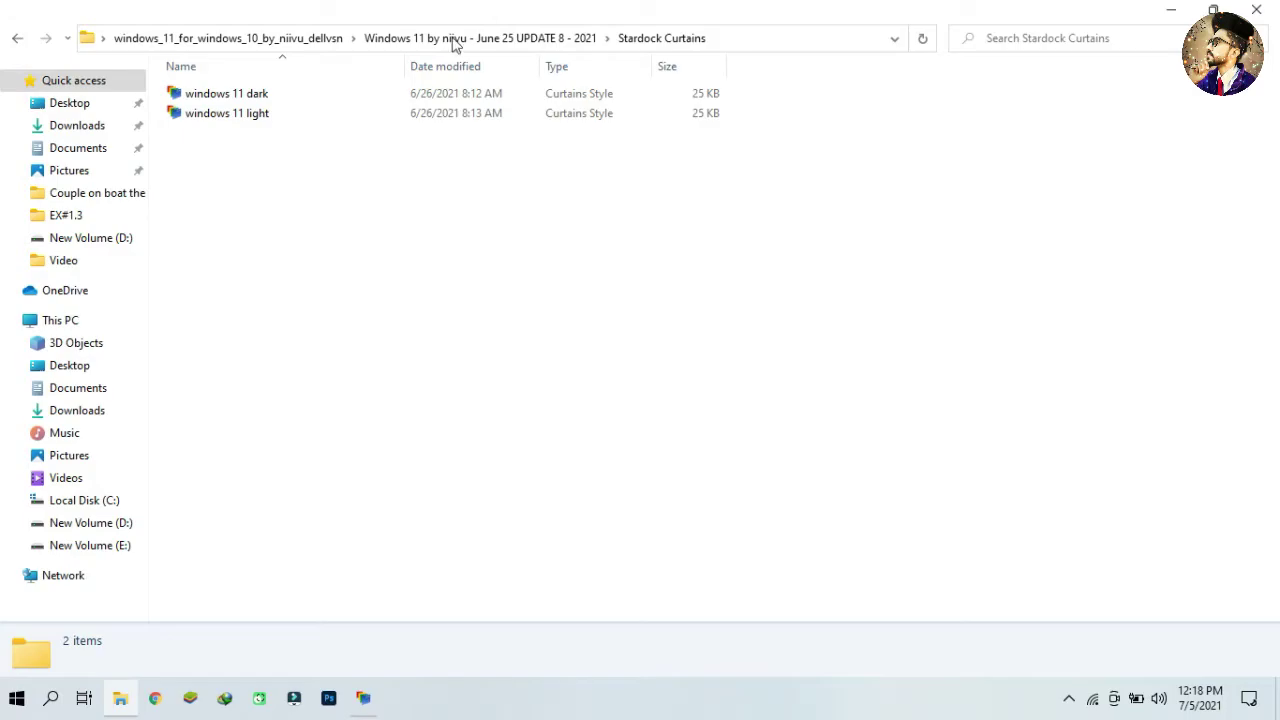
left_click_drag(450, 14, 413, 88)
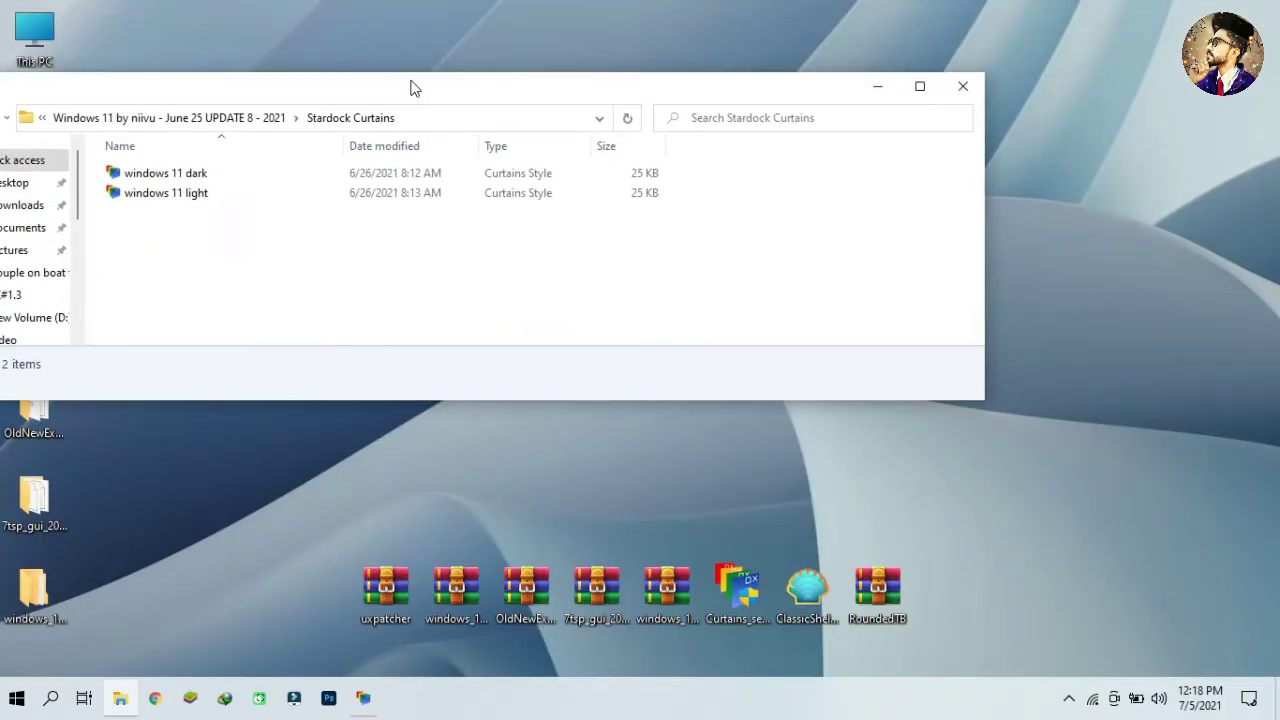
- Place Curtains beside the folder, load the windows 11 dark and windows 11 light styles into it, and close the folder
left_click(364, 699)
left_click_drag(603, 28, 810, 36)
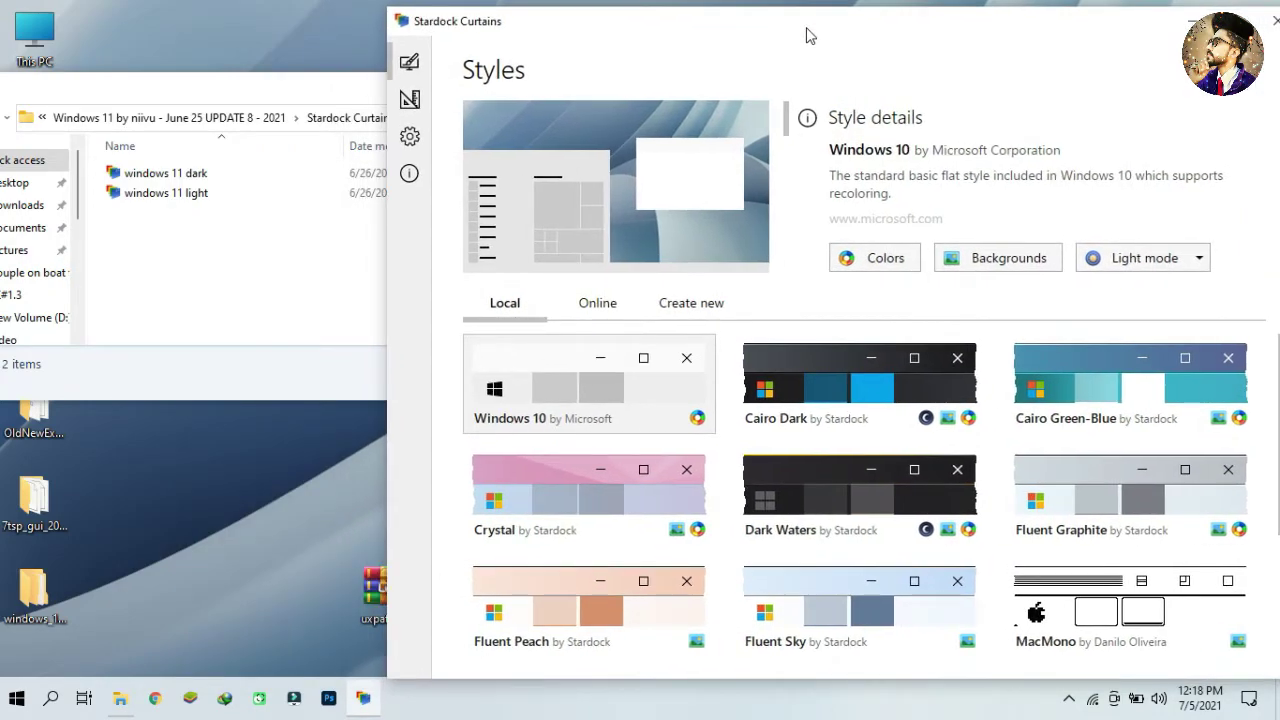
left_click(243, 176)
right_click(250, 175)
left_click(320, 184)
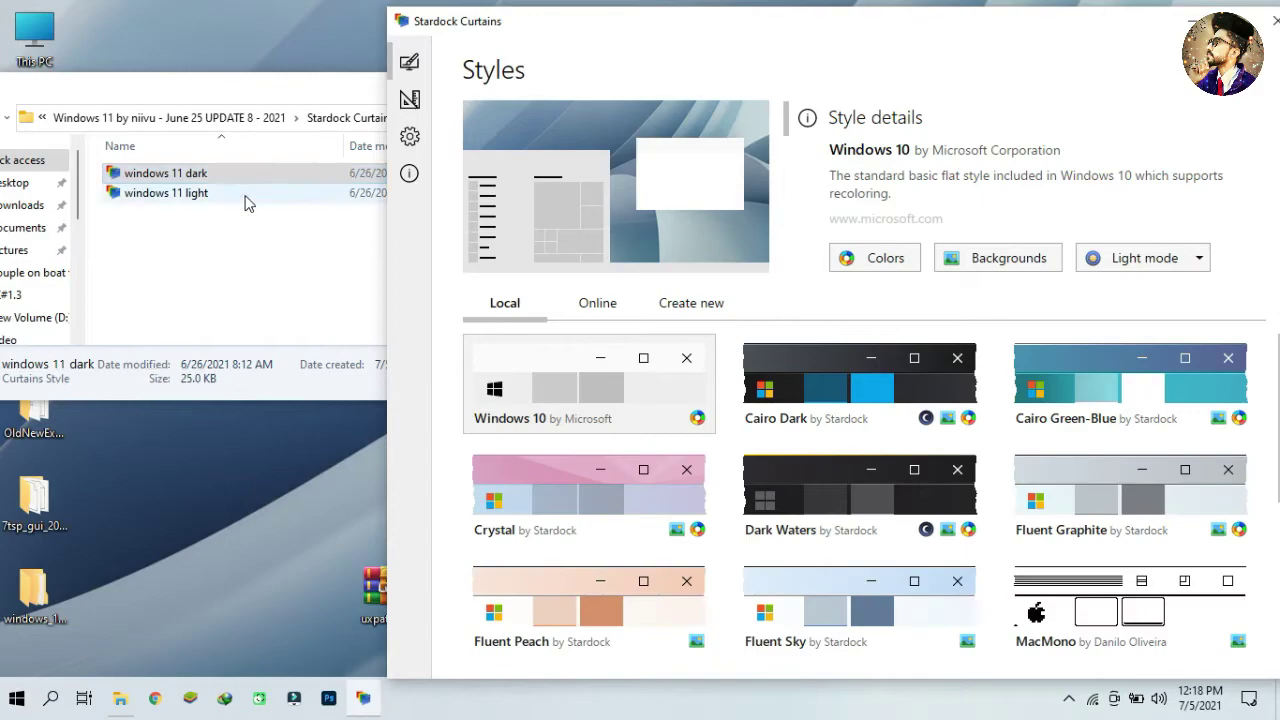
left_click(247, 195)
right_click(247, 197)
left_click(272, 210)
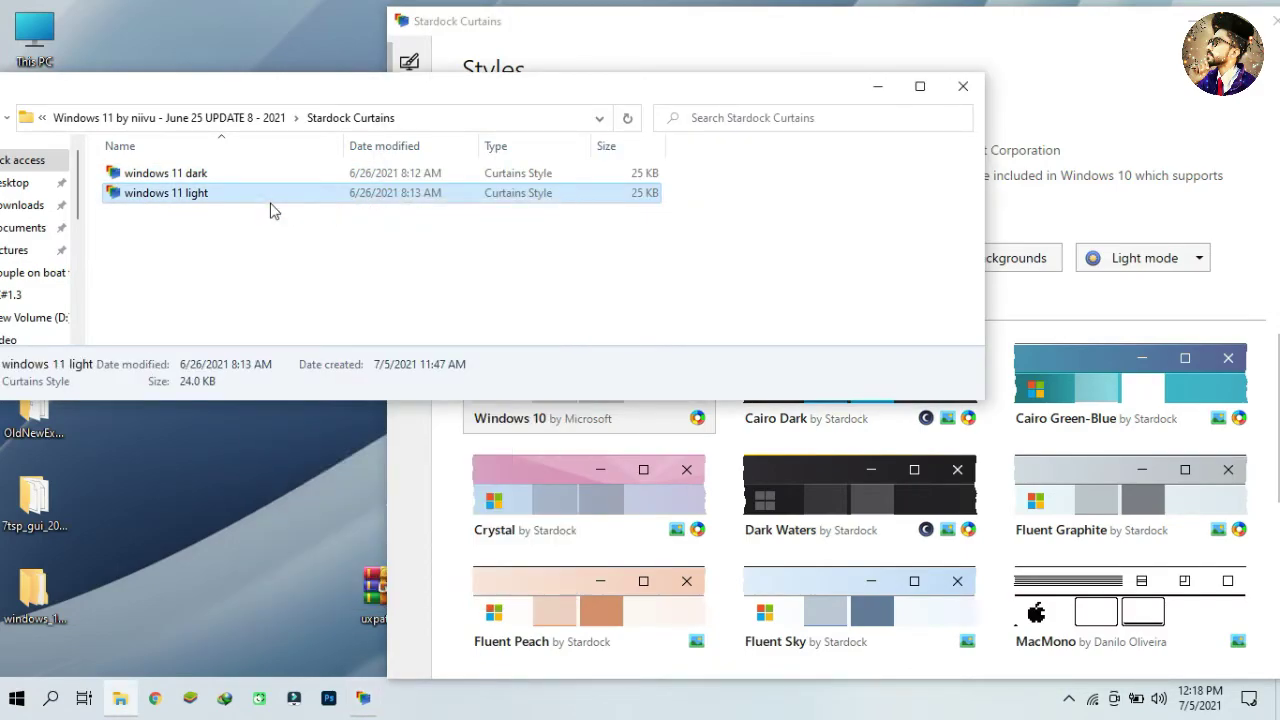
left_click(320, 80)
left_click(960, 85)
- Apply the Windows 11 Light style by niivu in Curtains and check its look in a This PC window
left_click_drag(1010, 27, 866, 40)
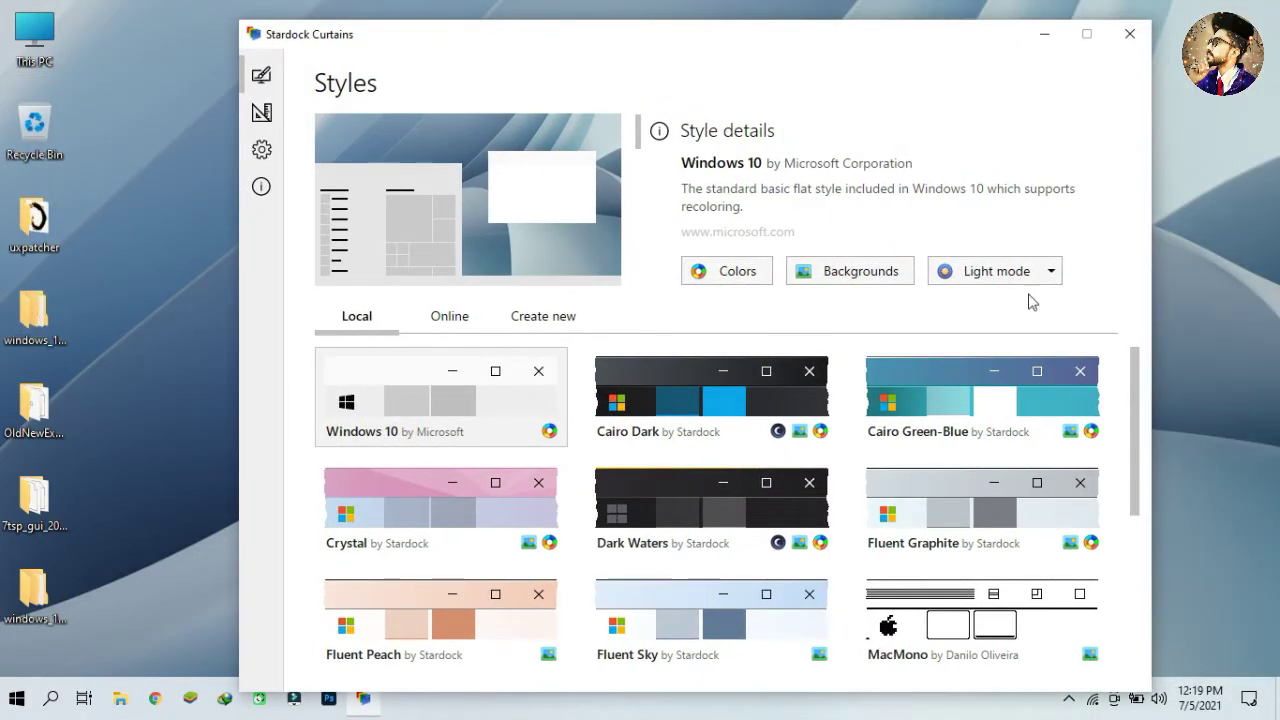
left_click_drag(1133, 418, 1135, 636)
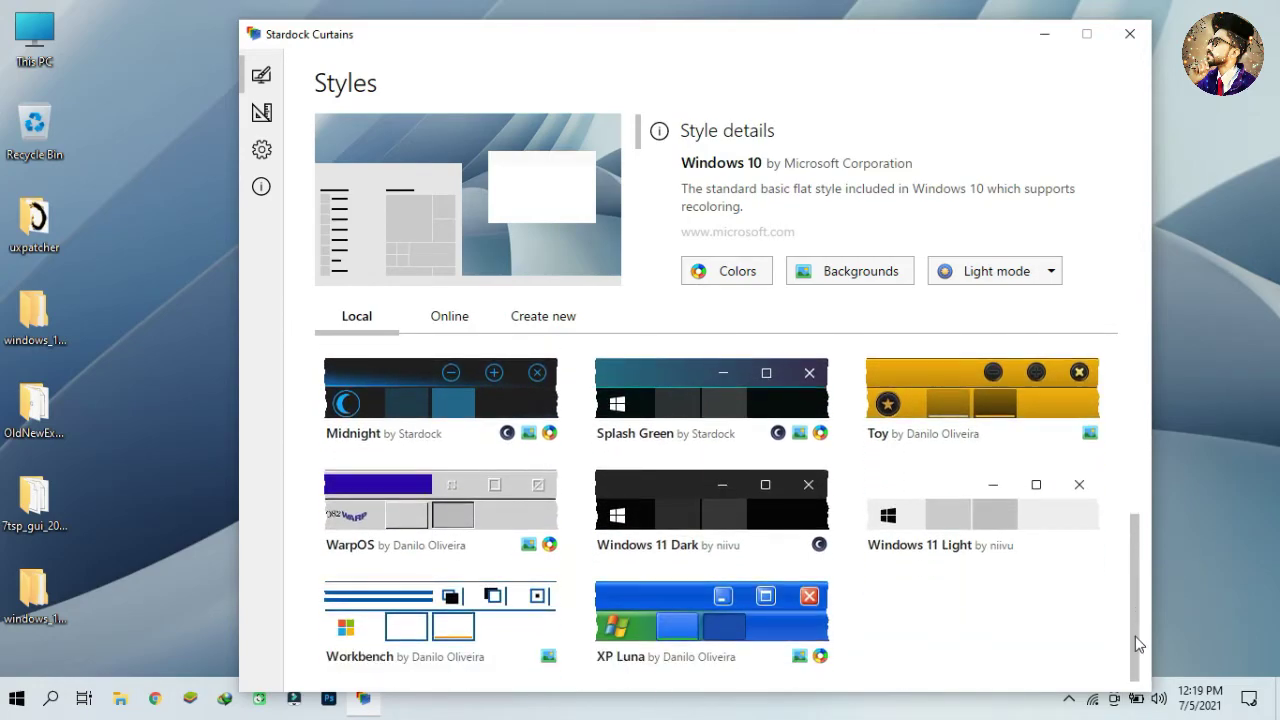
double_click(957, 553)
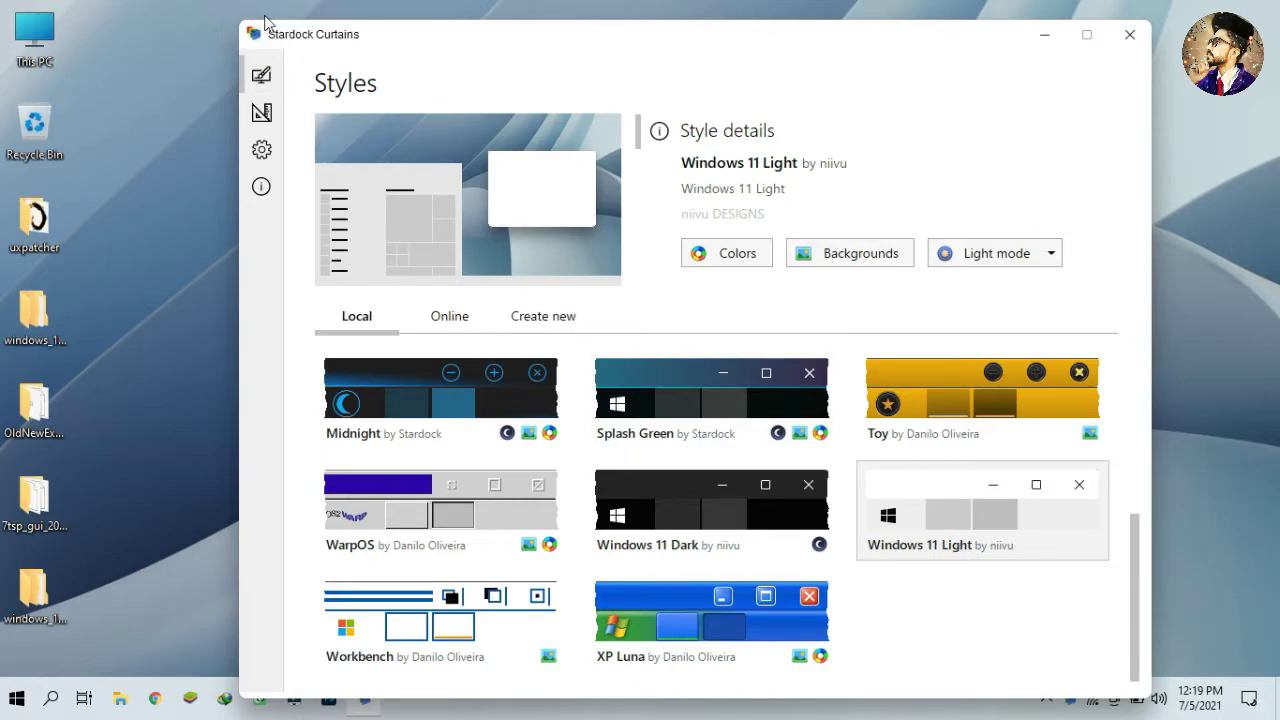
double_click(44, 46)
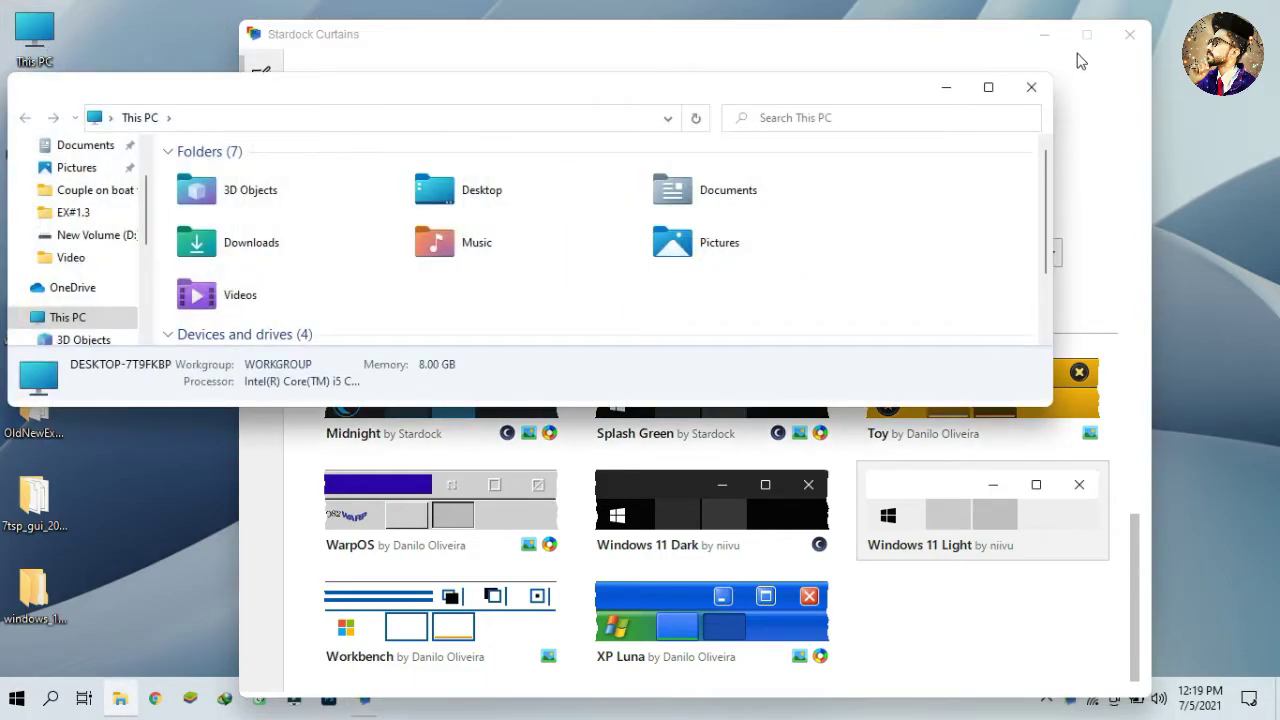
left_click(1030, 89)
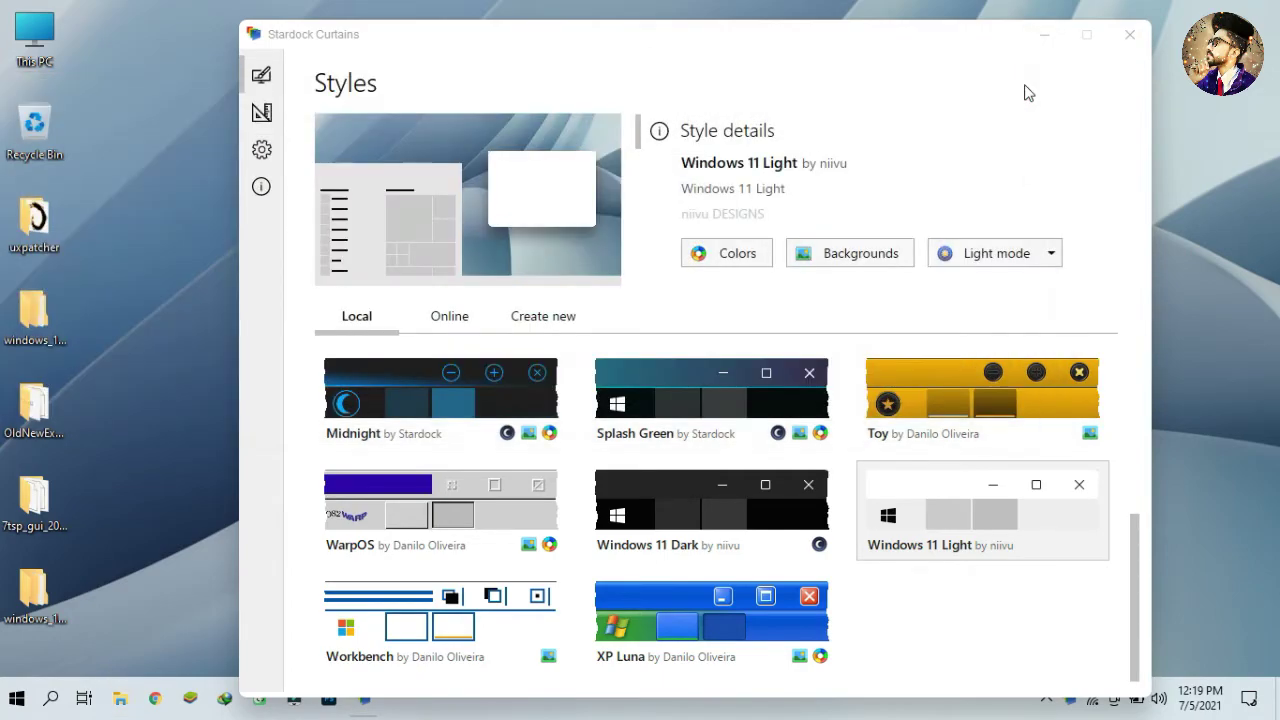
- Apply the Windows 11 Dark style by niivu, check its look in a This PC window, and close Curtains
left_click(738, 504)
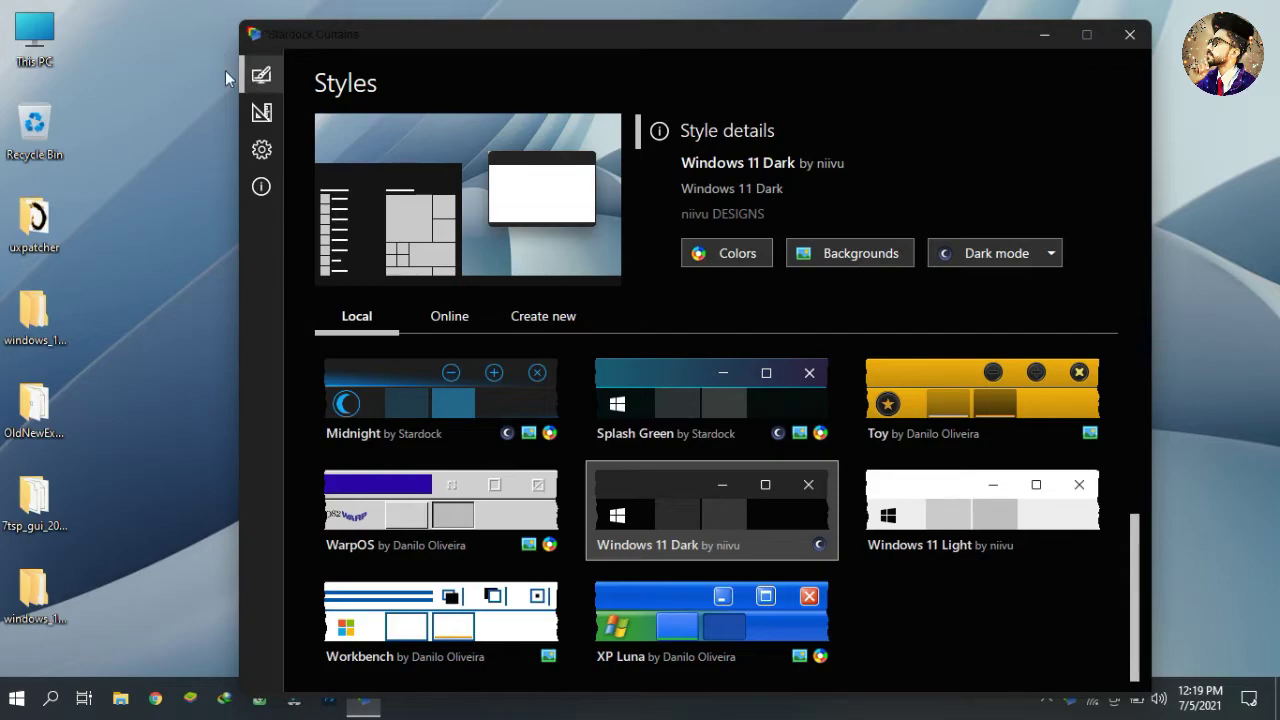
double_click(12, 44)
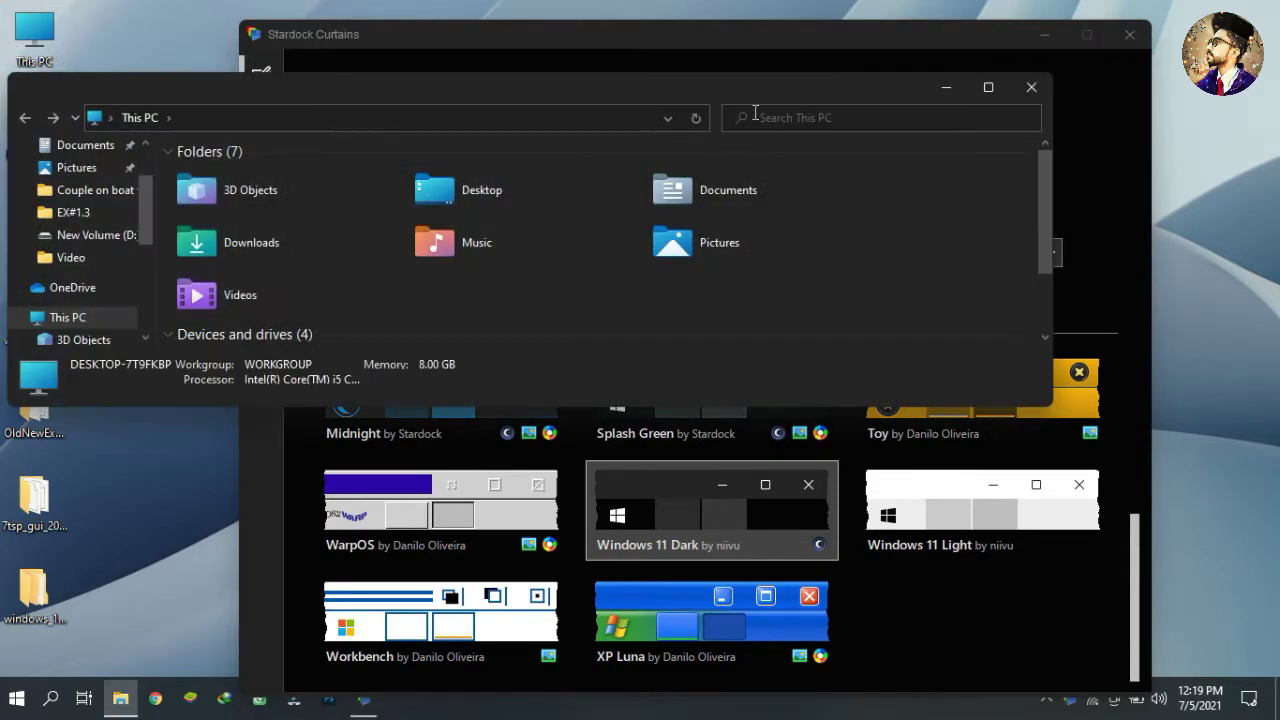
left_click(1030, 89)
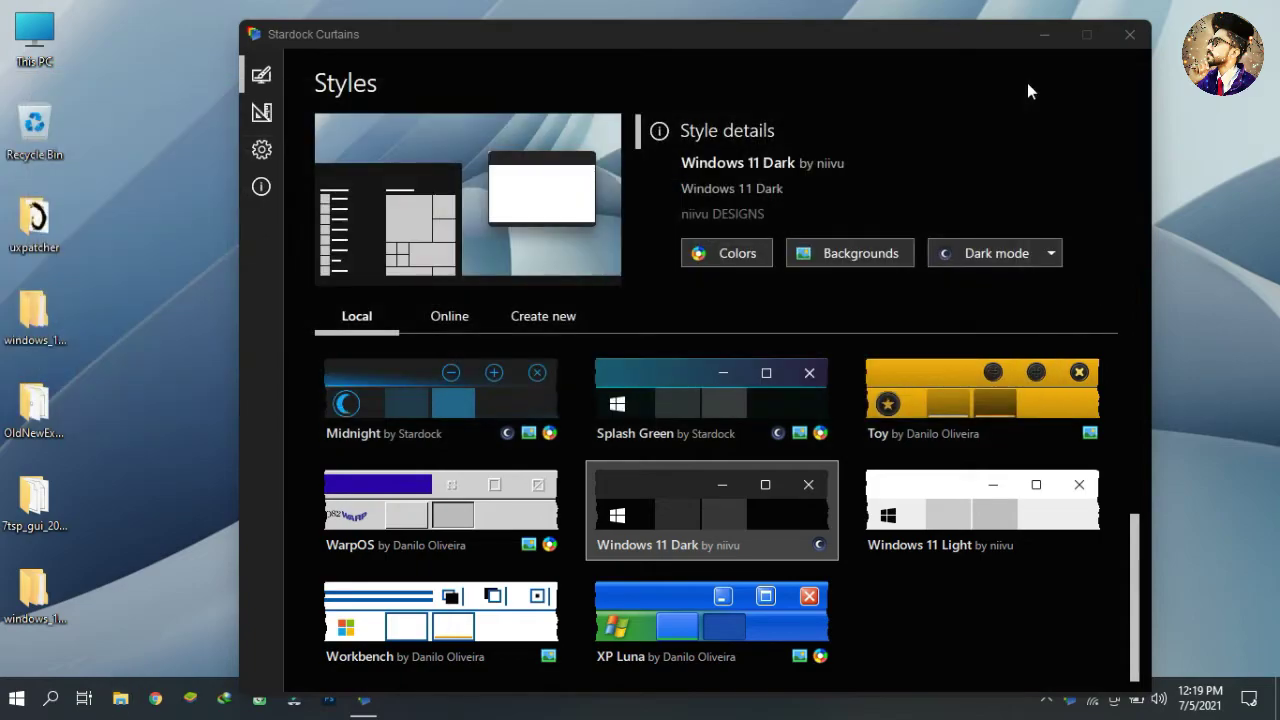
left_click(1136, 34)
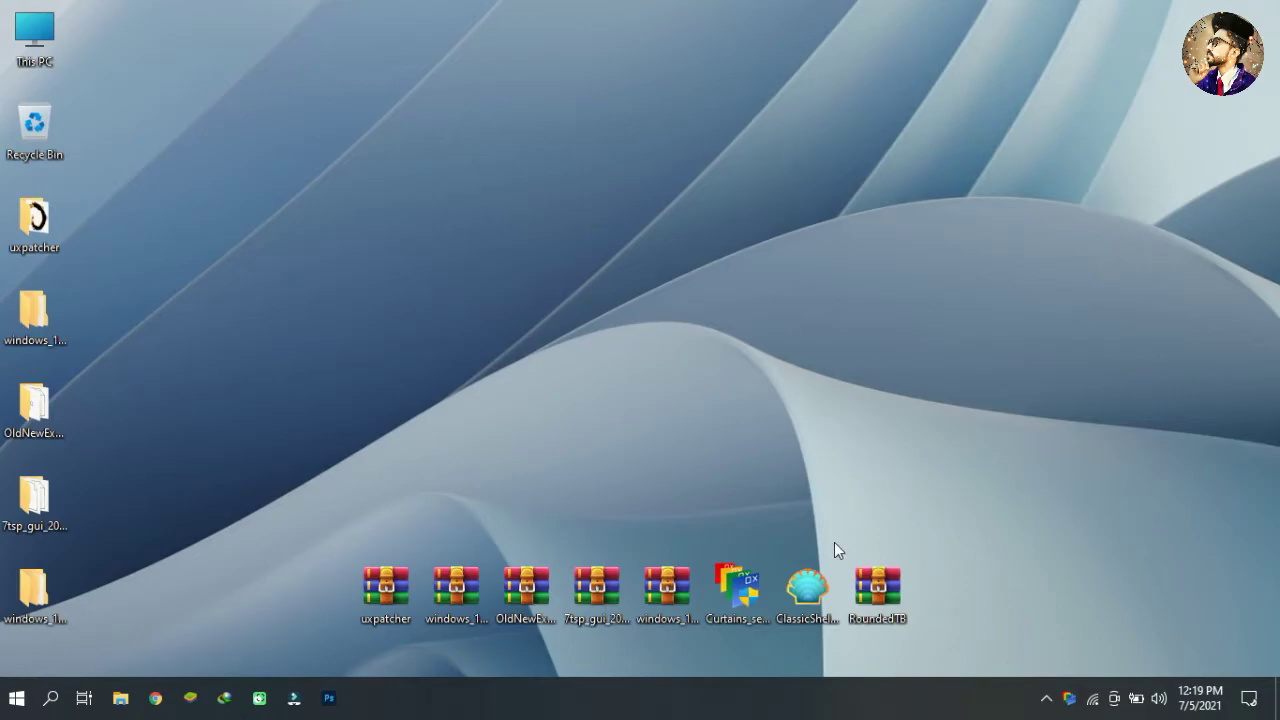
- Run ClassicShellSetup_4_3_1 as administrator, accept the license agreement, and continue to the Custom Setup page
right_click(815, 585)
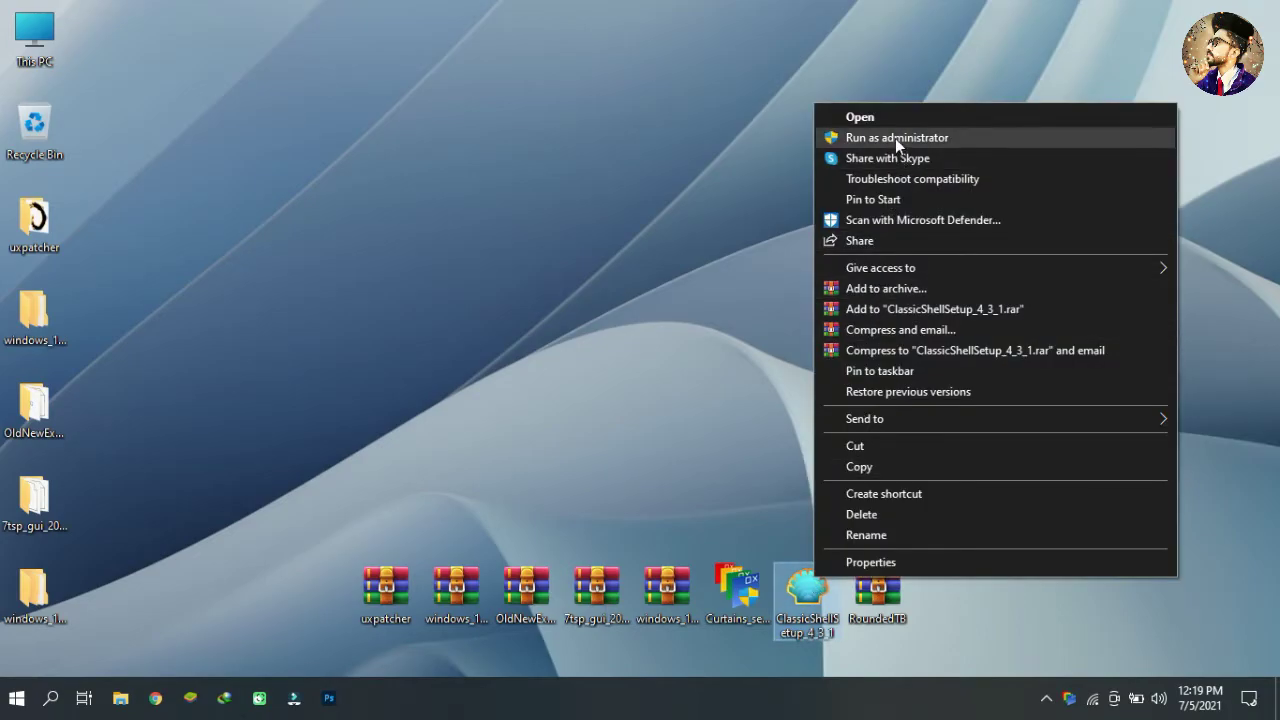
left_click(895, 138)
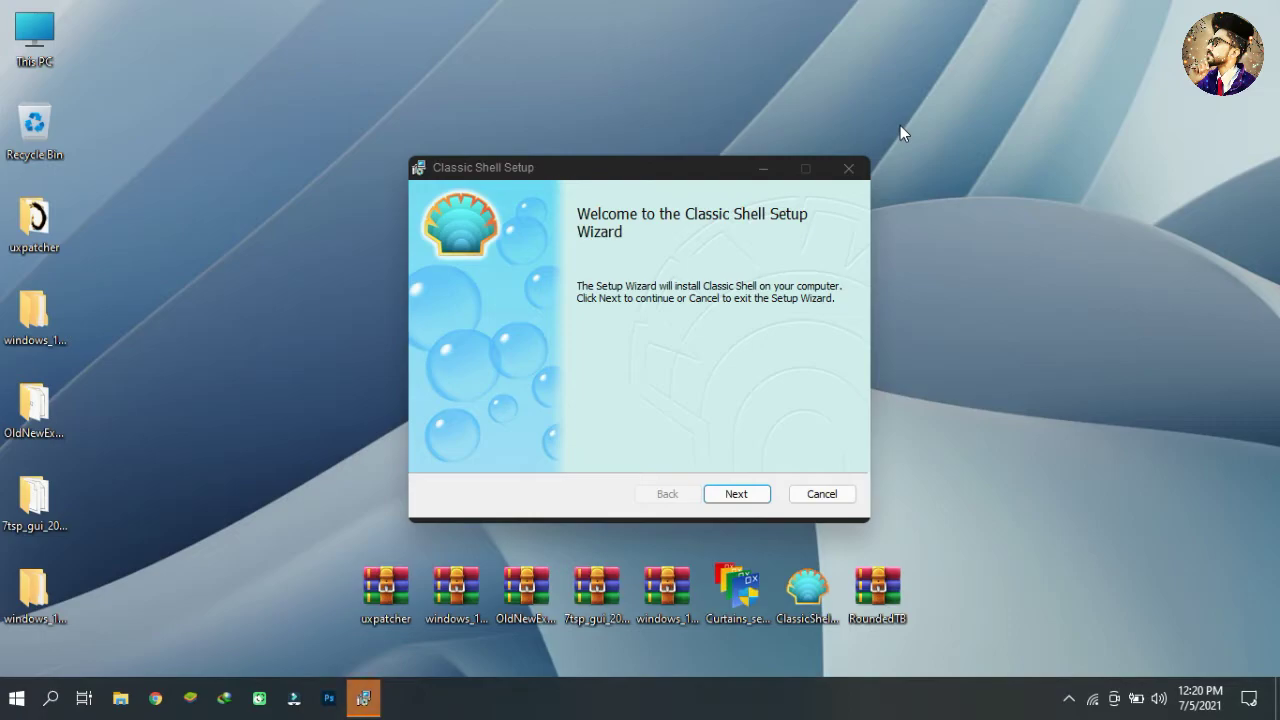
left_click(737, 495)
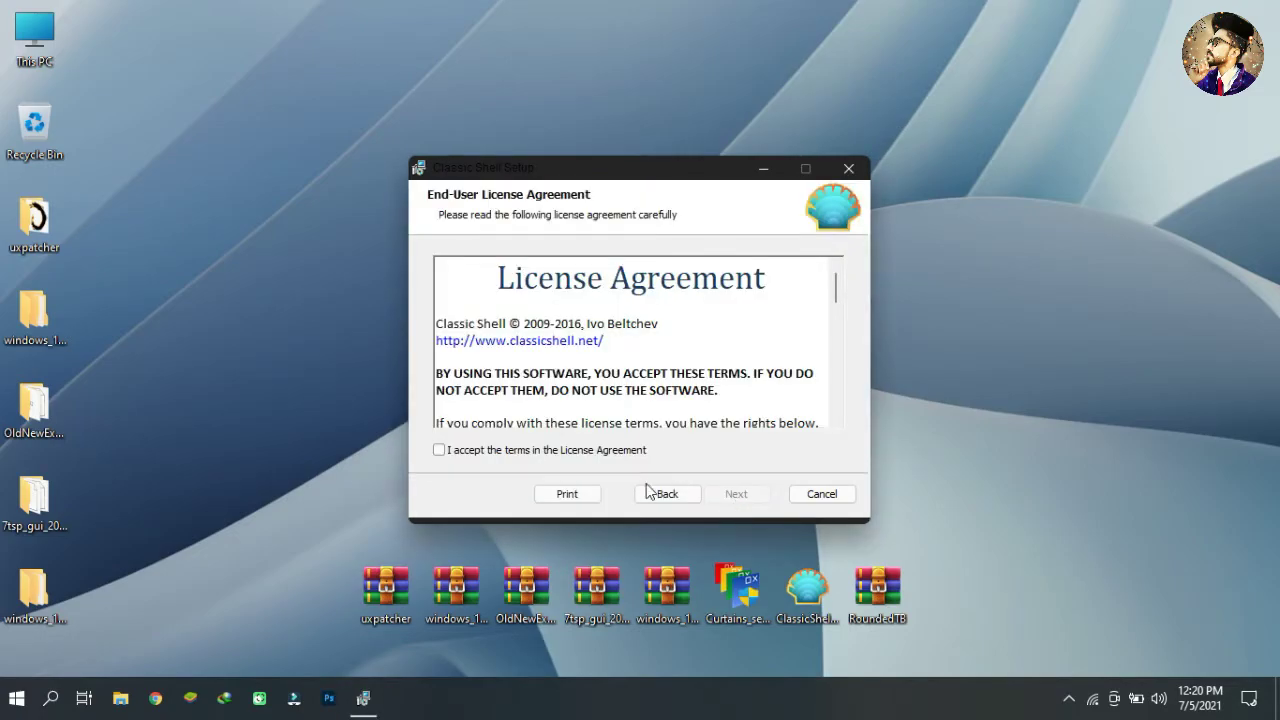
left_click(445, 453)
left_click(736, 497)
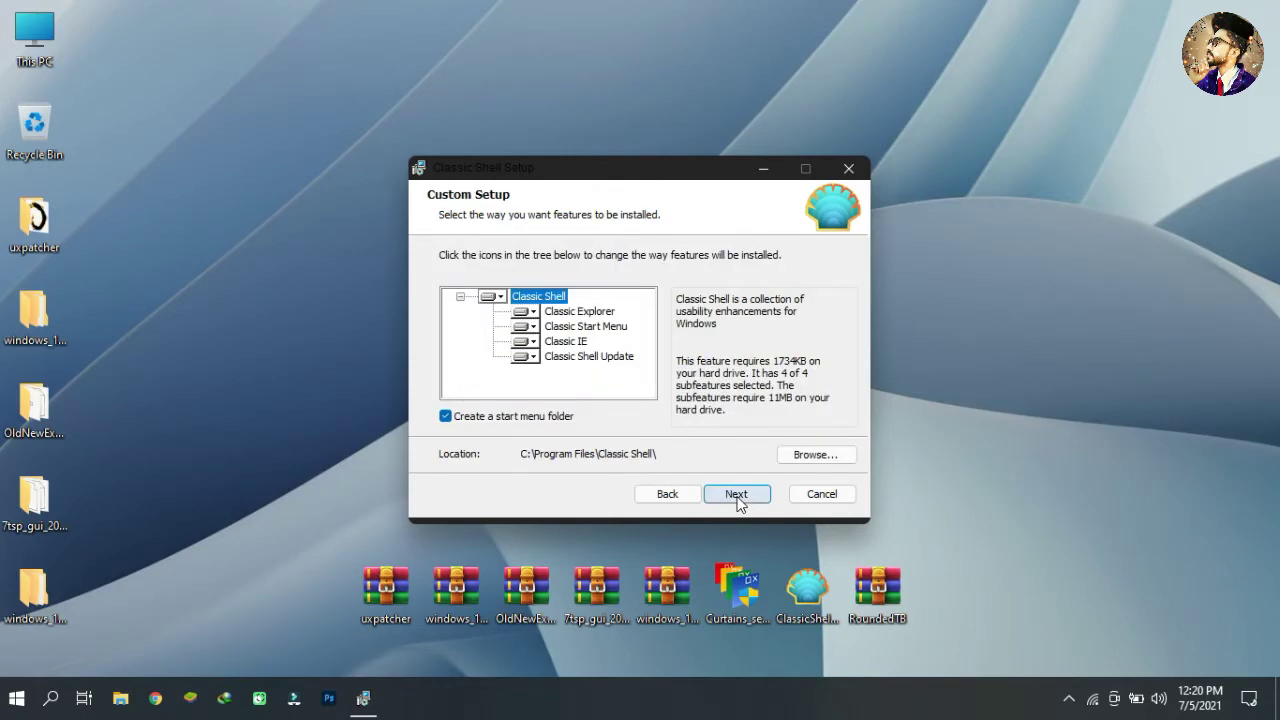
- Exclude the Classic Explorer and Classic IE features from the Classic Shell installation
left_click(523, 313)
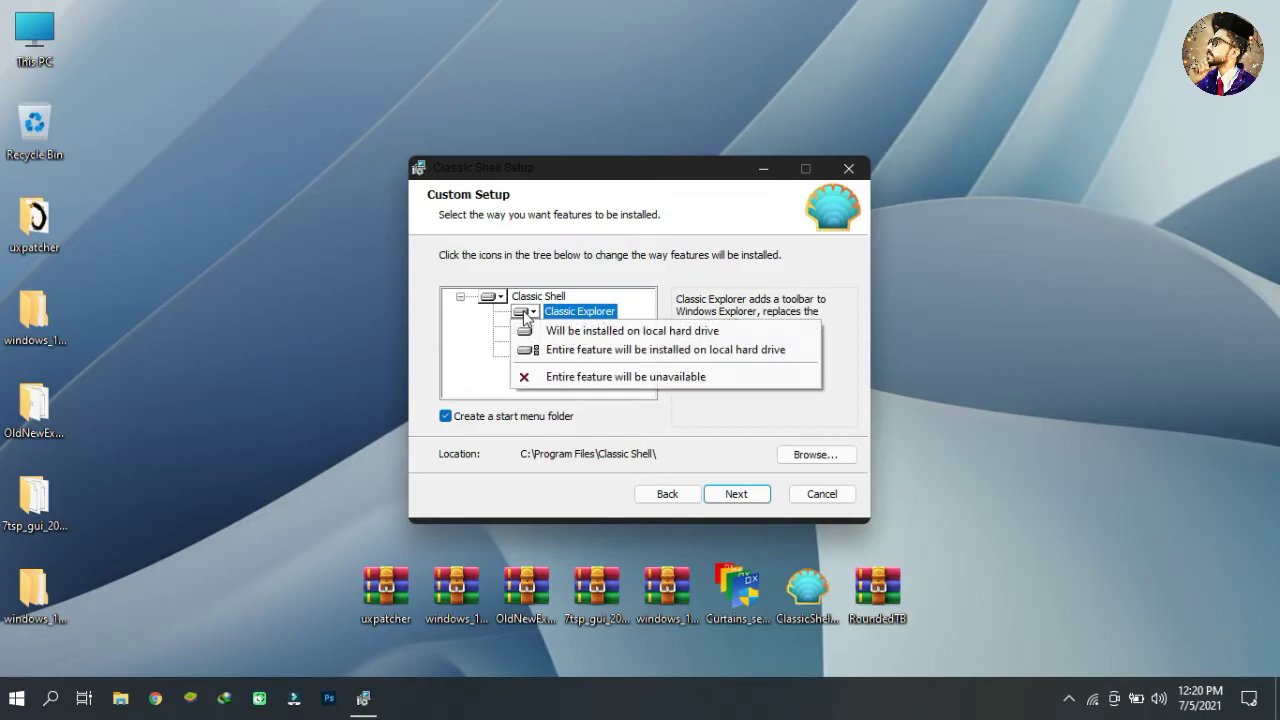
left_click(548, 374)
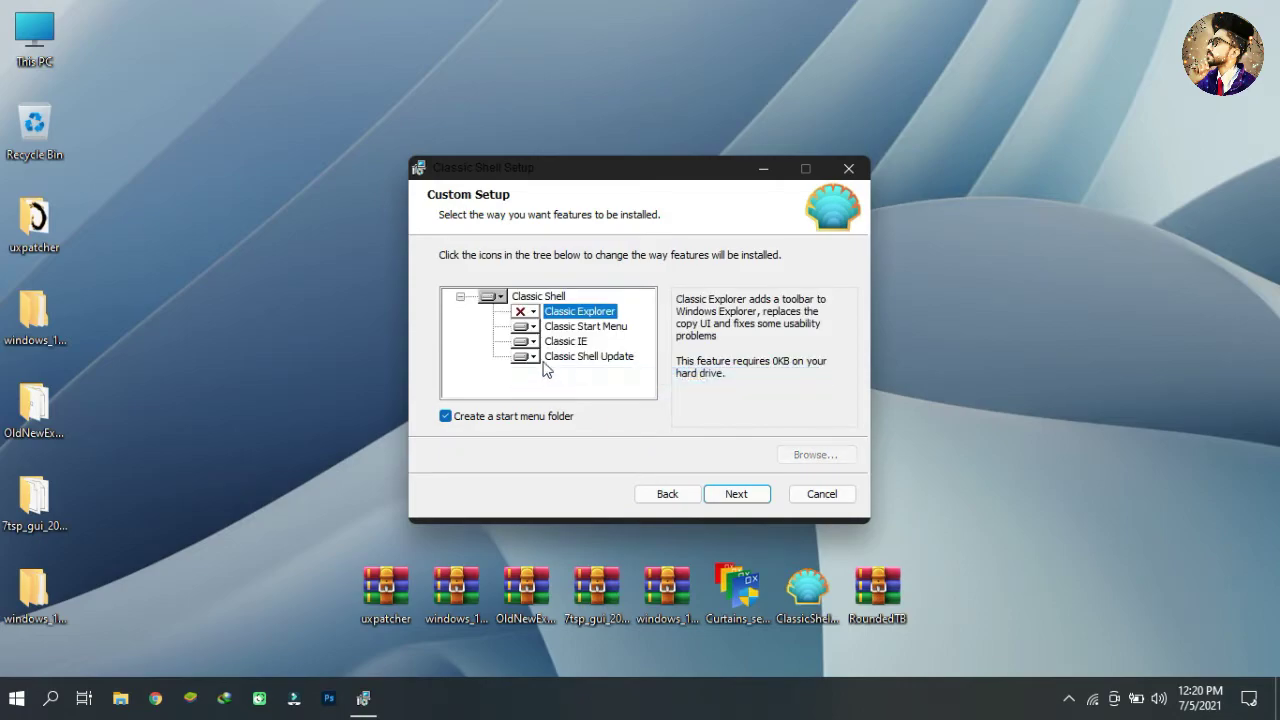
left_click(528, 341)
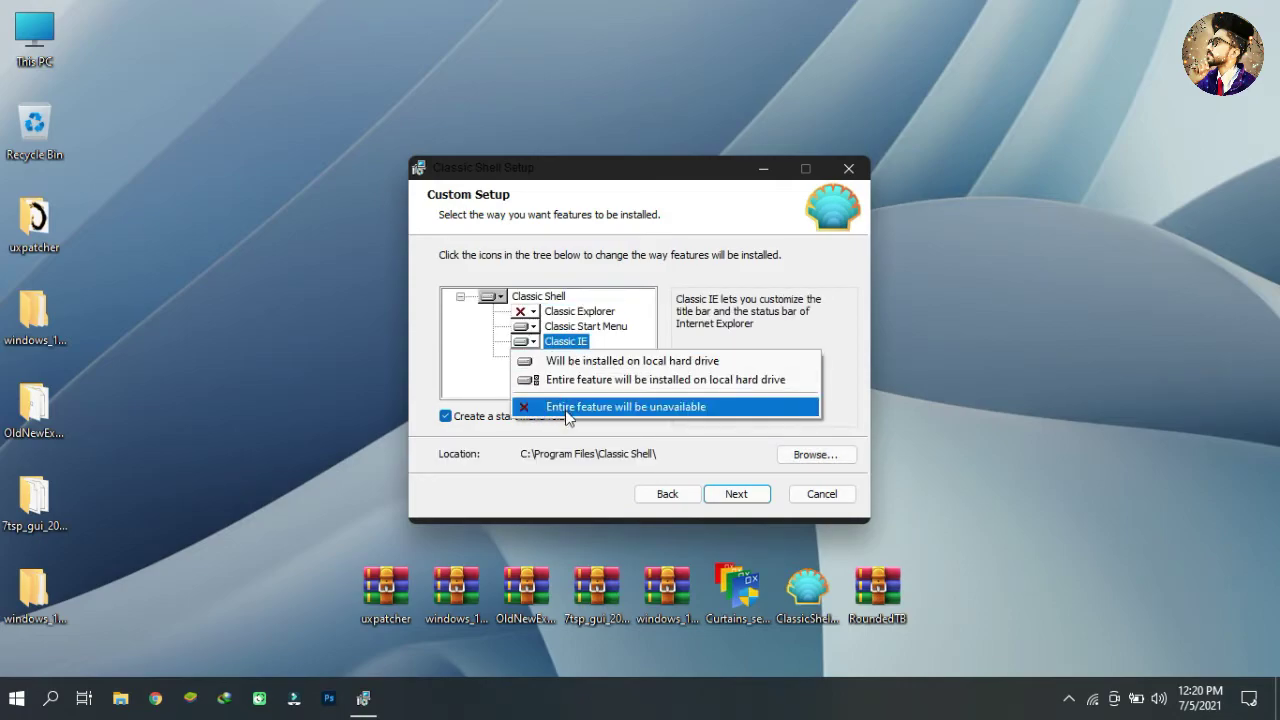
left_click(567, 410)
- Install Classic Shell with the chosen features, finish the setup wizard, and close the ClassicShellReadme document
left_click(724, 494)
left_click(726, 496)
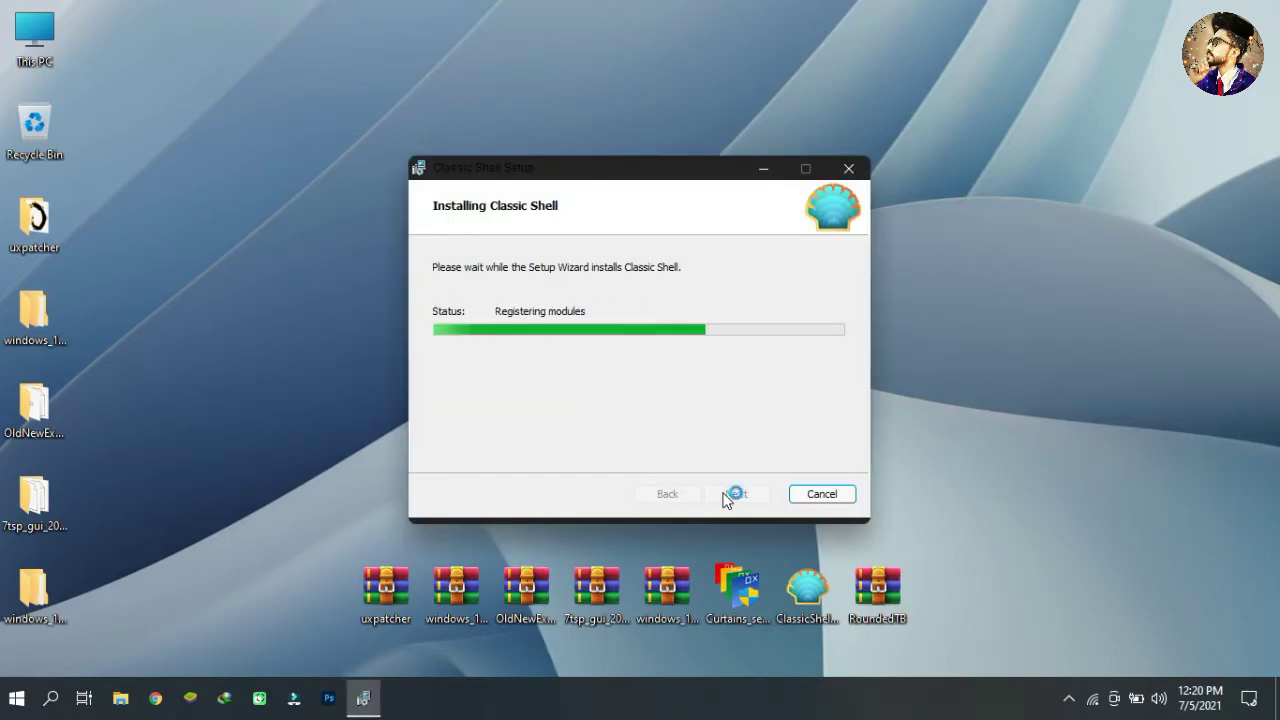
left_click(724, 493)
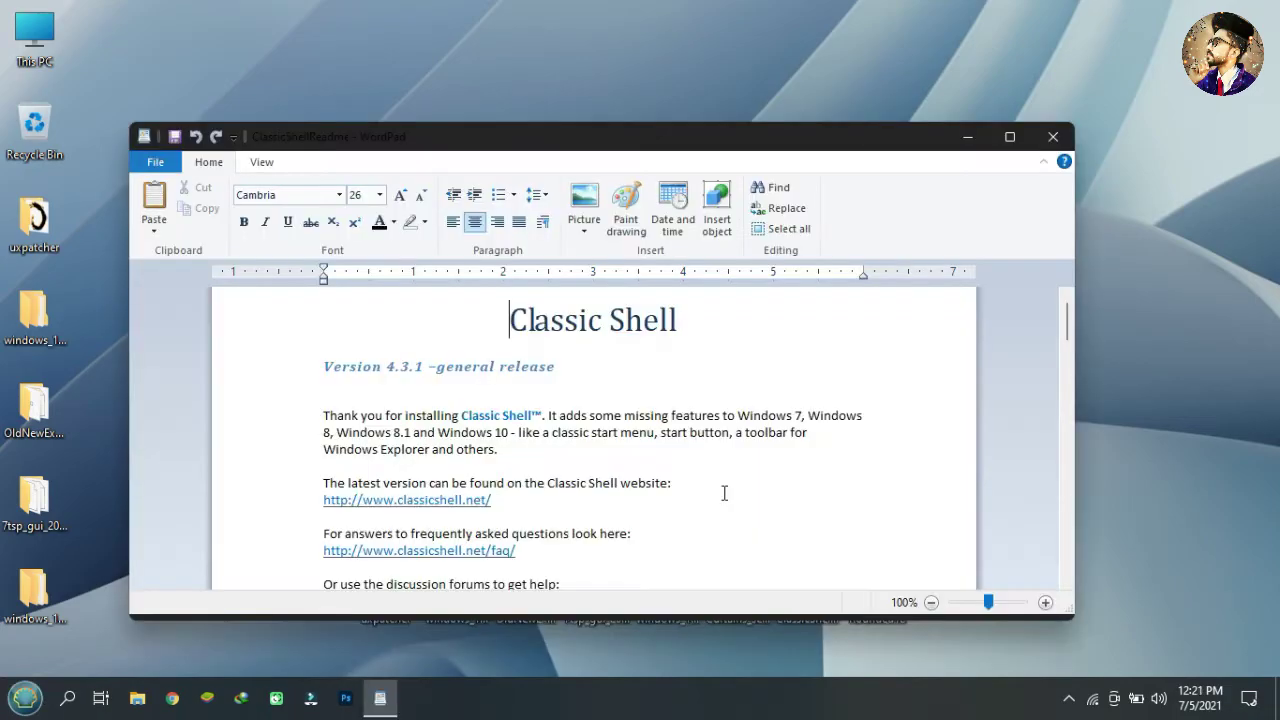
left_click(1052, 138)
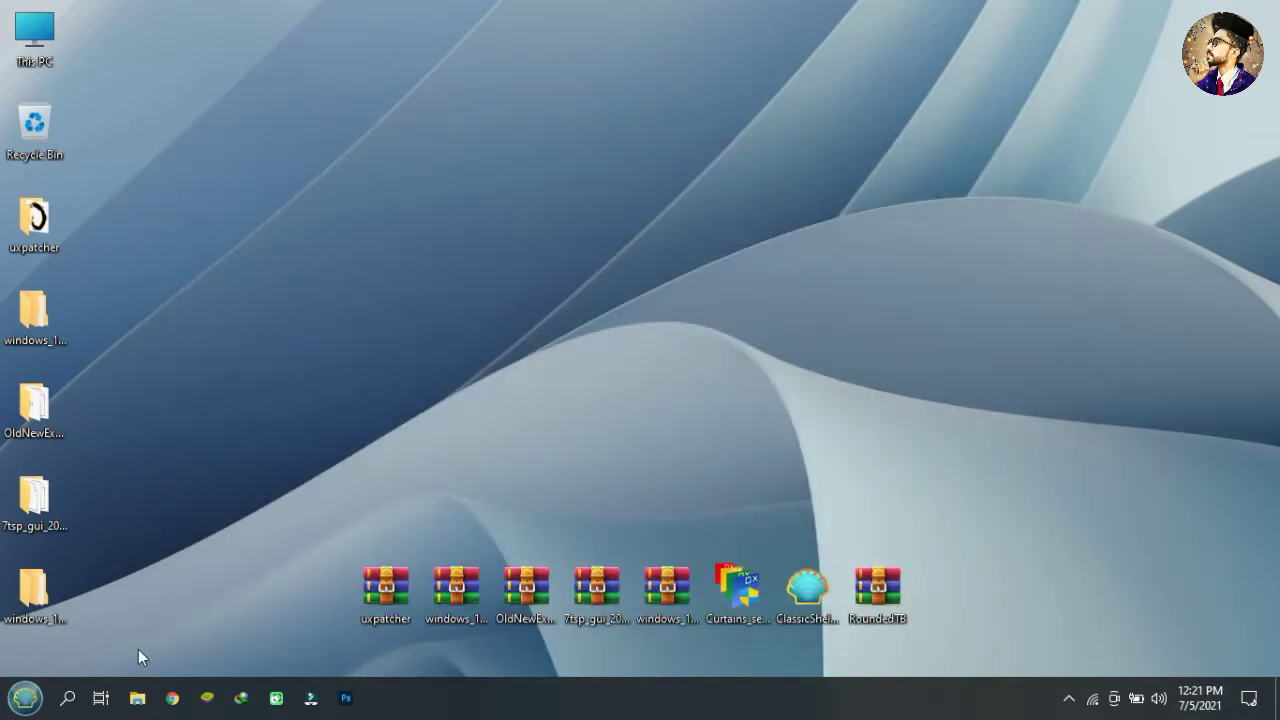
- Open the Classic Start Menu settings and keep Replace Start button enabled
right_click(36, 700)
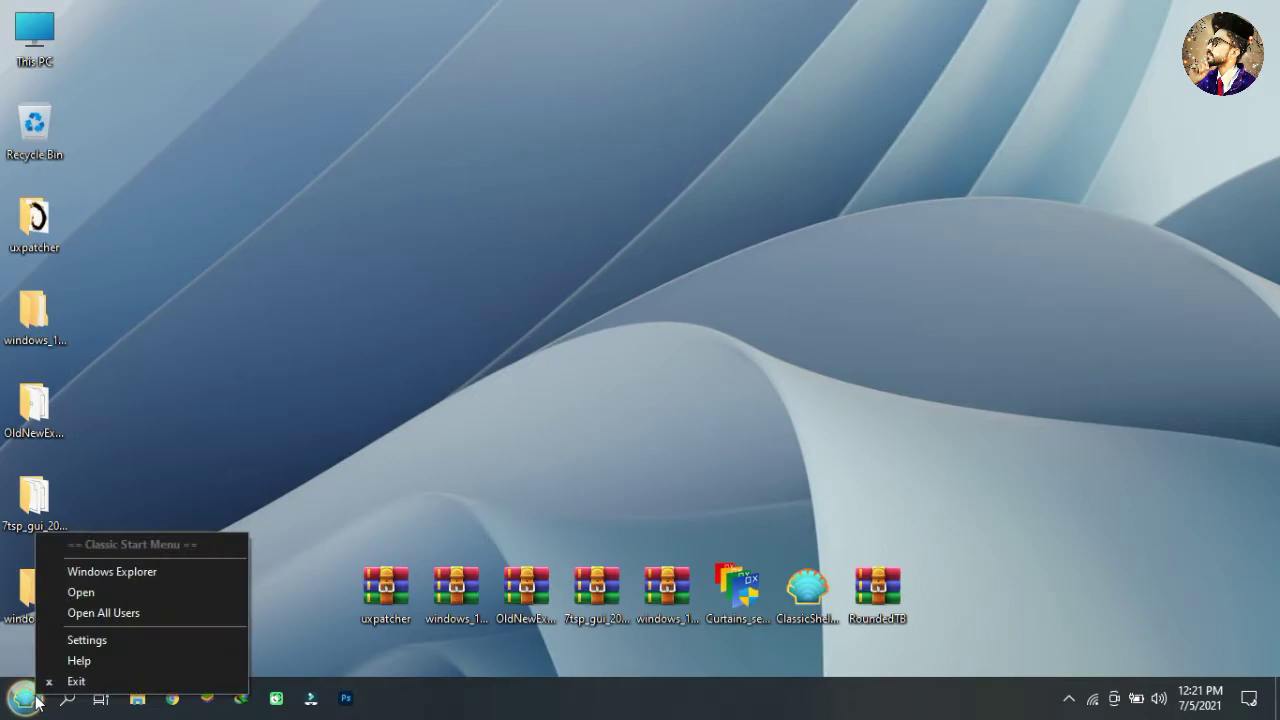
left_click(74, 641)
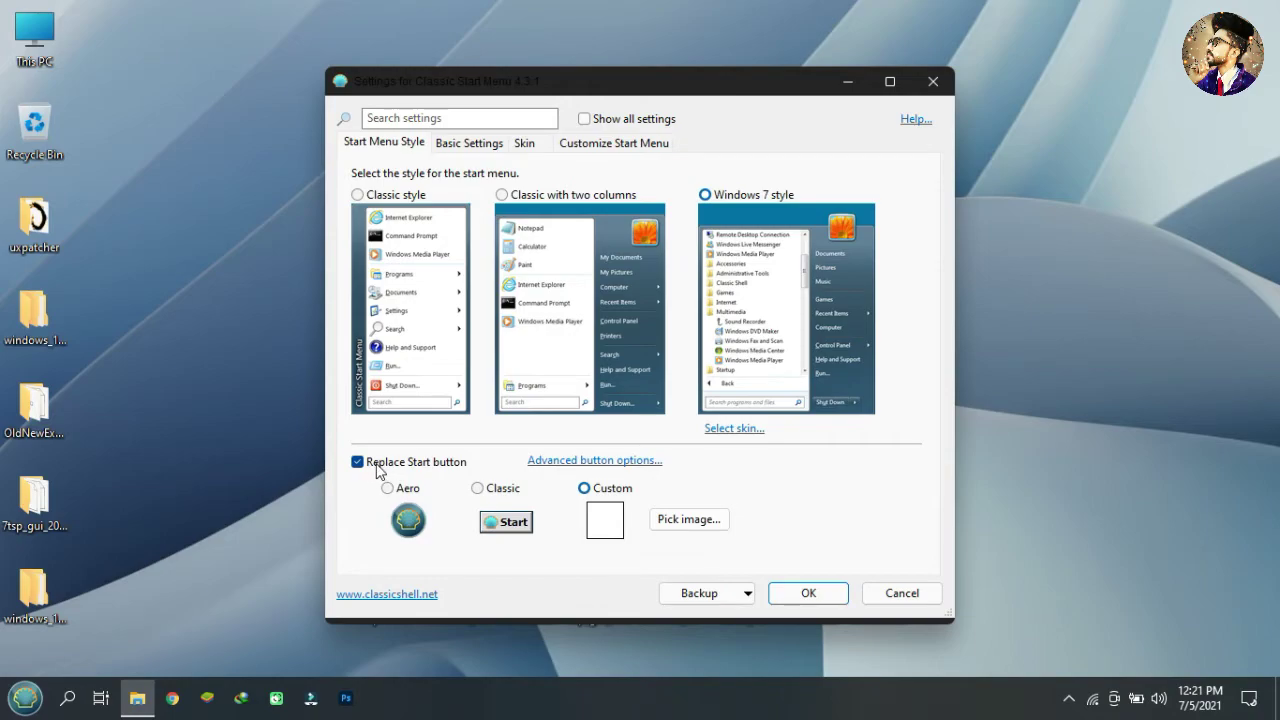
left_click(372, 464)
left_click(372, 464)
- Set the custom Start button image to Blank from the niivu theme's Start Orbs folder and save the settings
left_click(679, 520)
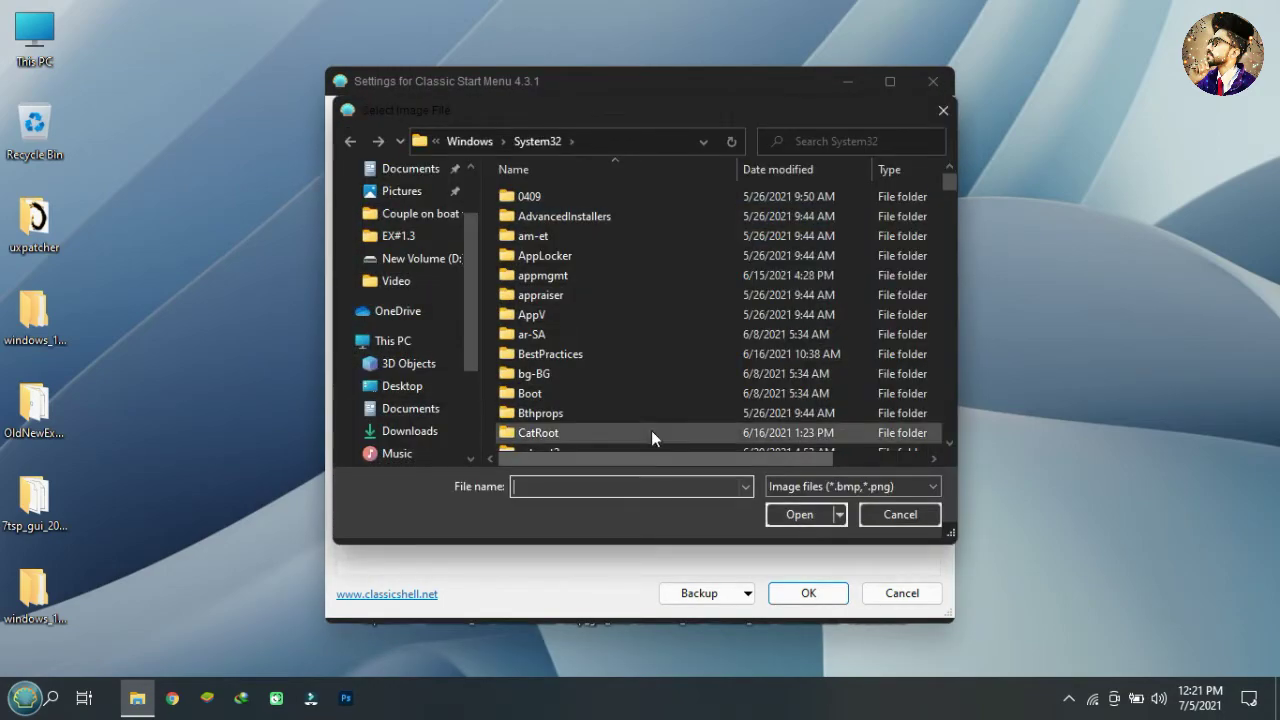
left_click(422, 388)
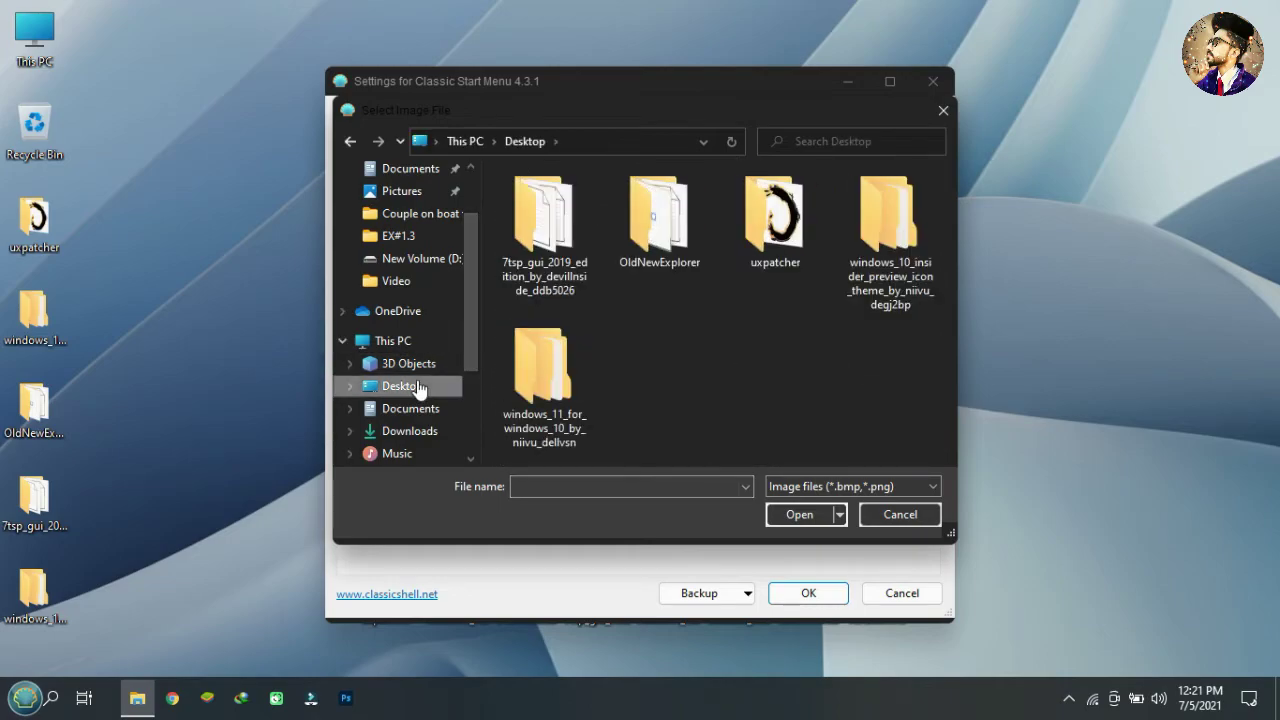
double_click(544, 336)
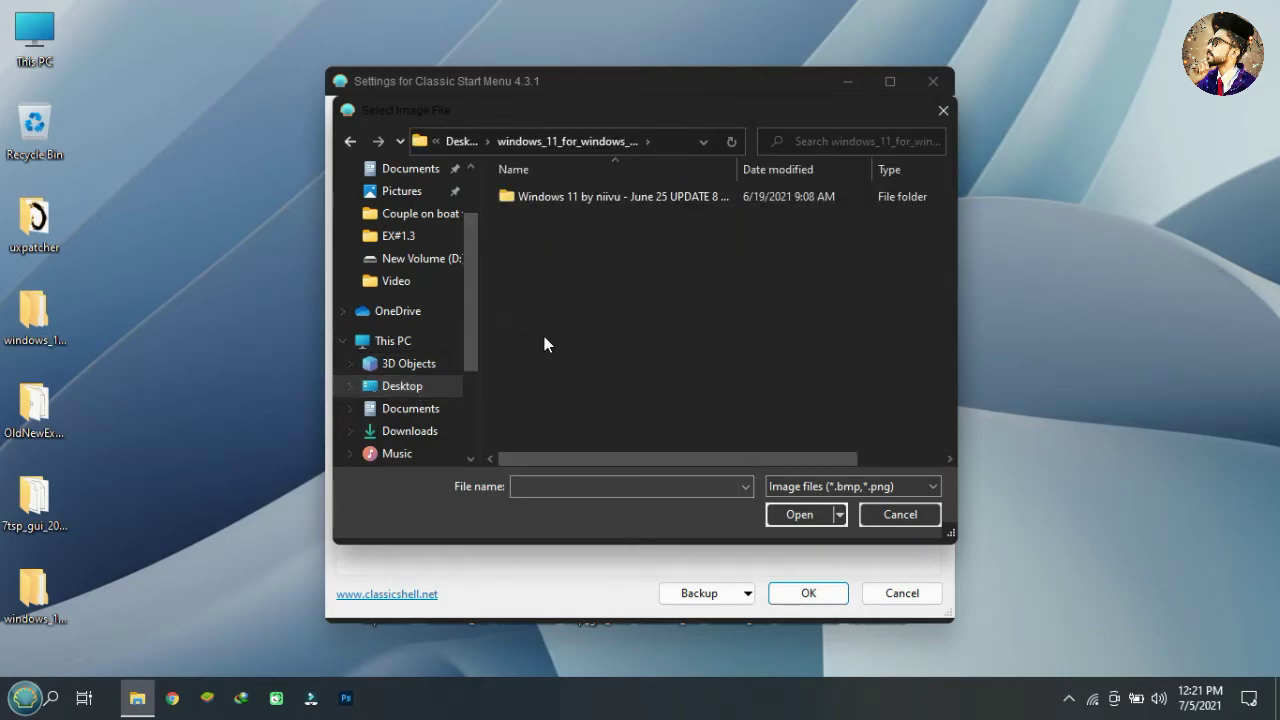
double_click(549, 197)
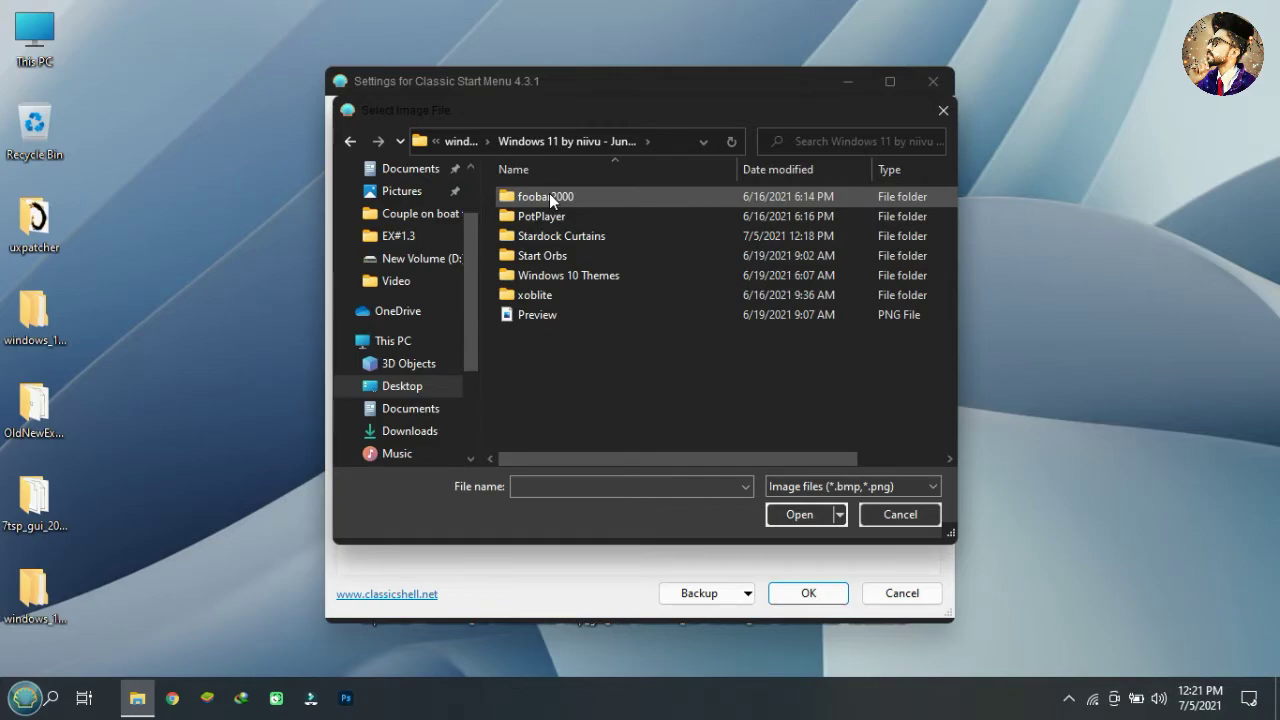
double_click(546, 252)
left_click(546, 252)
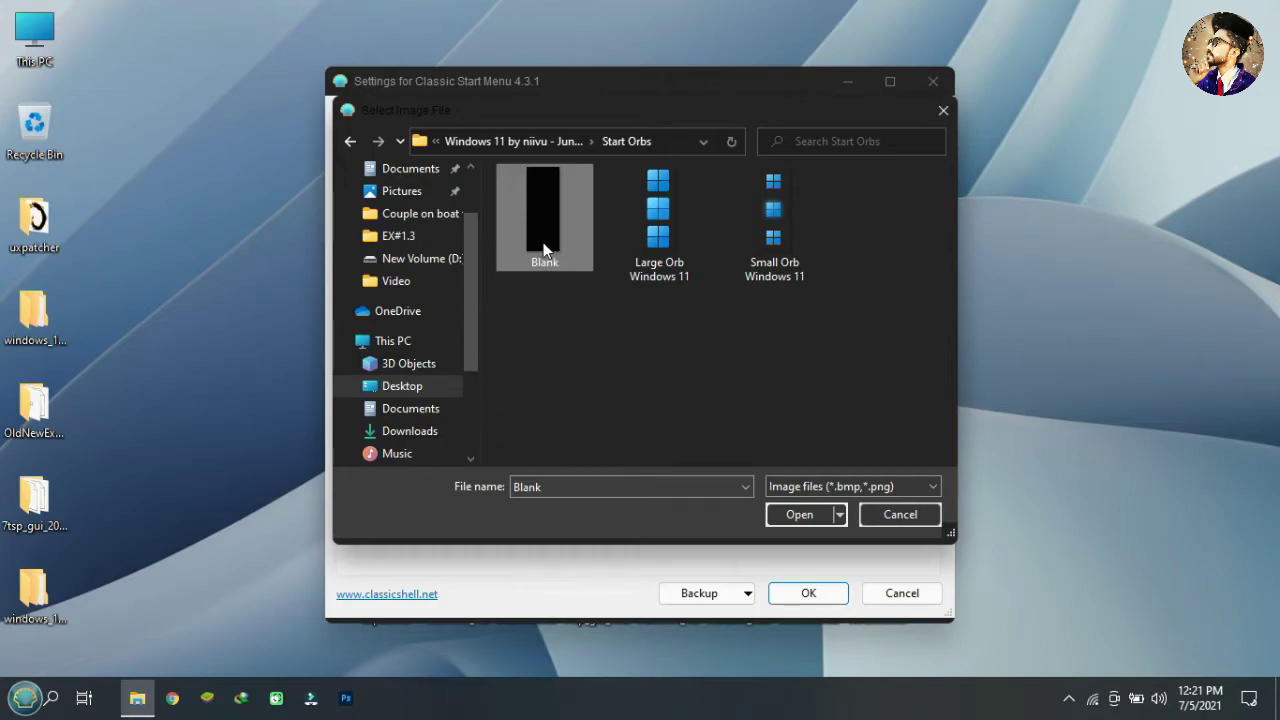
left_click(798, 515)
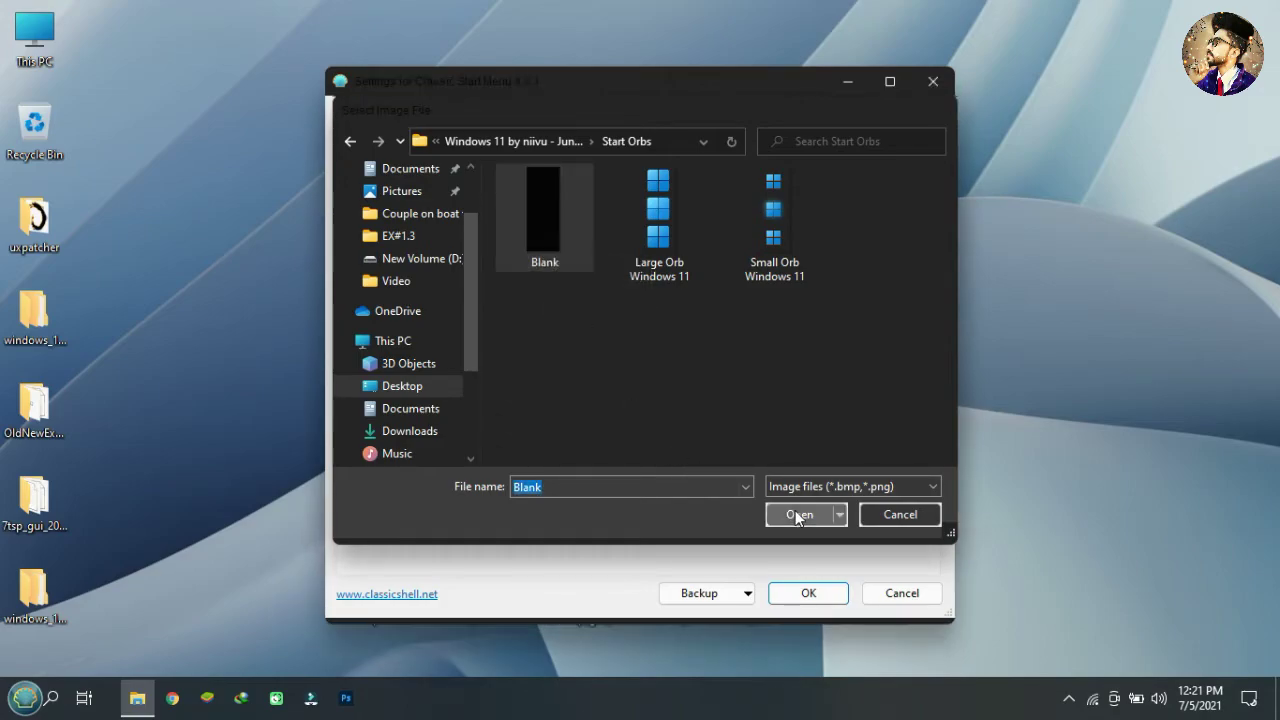
left_click(808, 593)
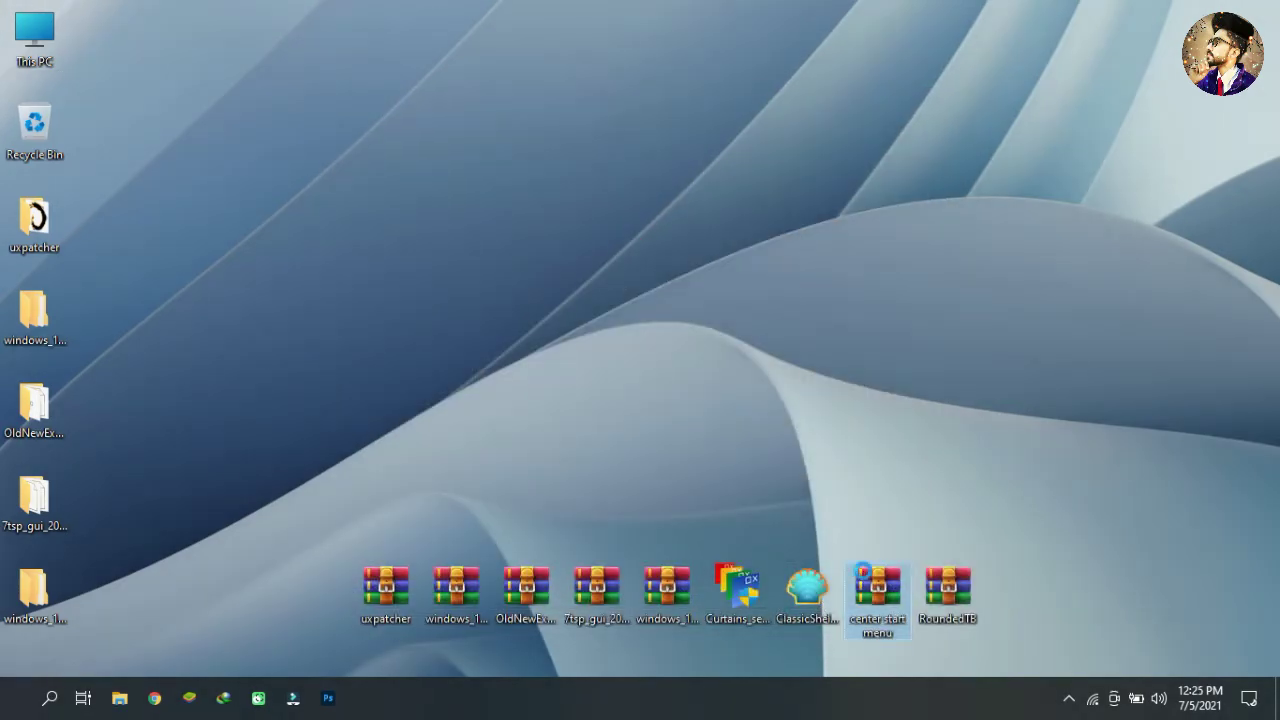
- Extract the center start menu archive into its own folder on the desktop
right_click(865, 580)
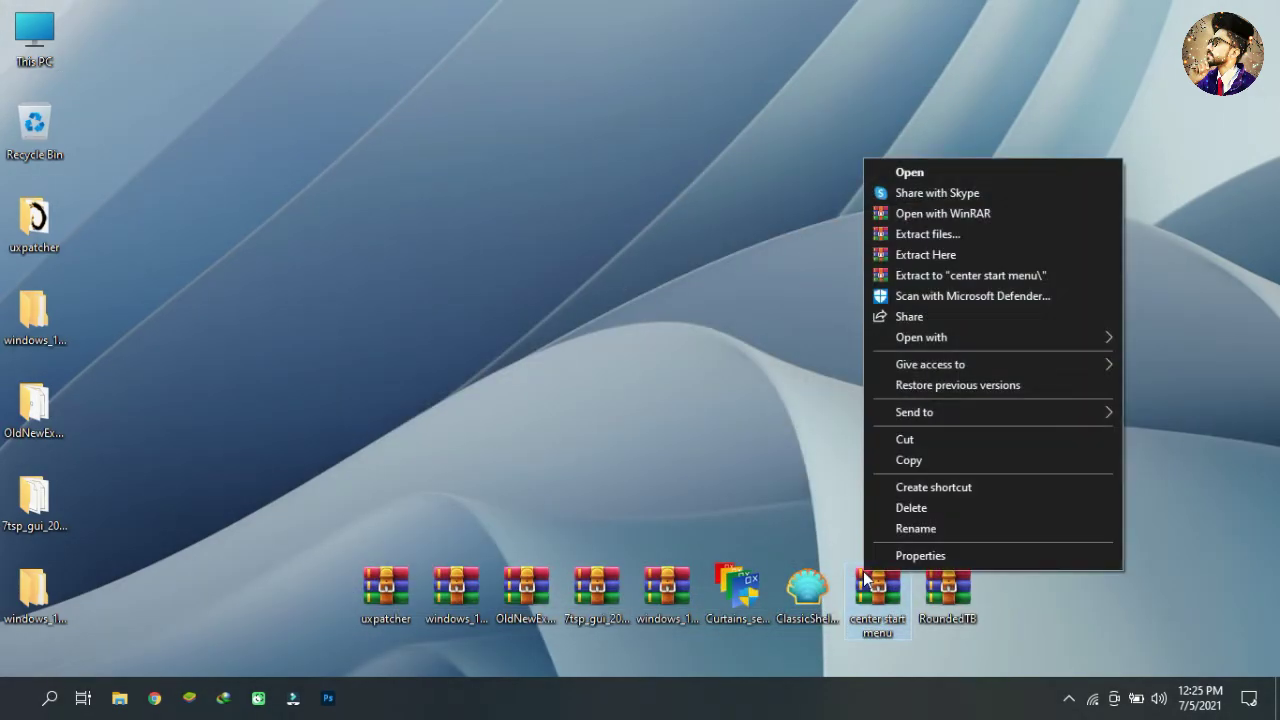
left_click(928, 234)
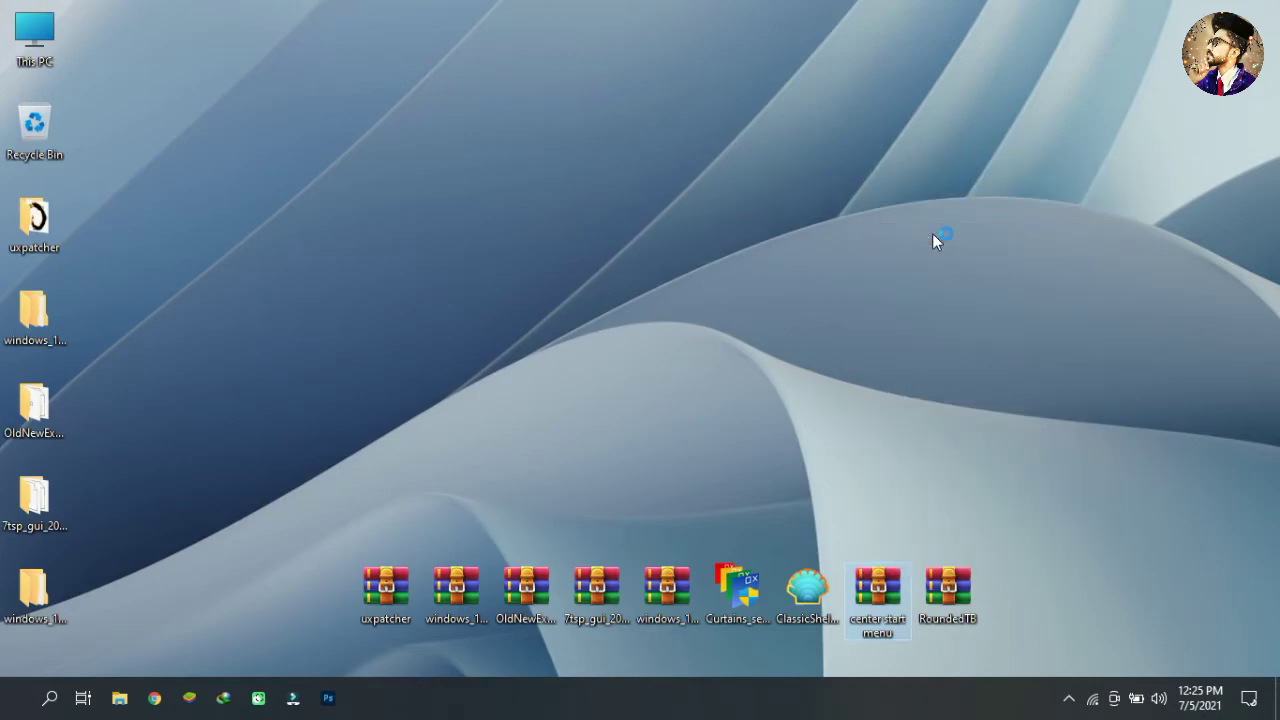
left_click(695, 561)
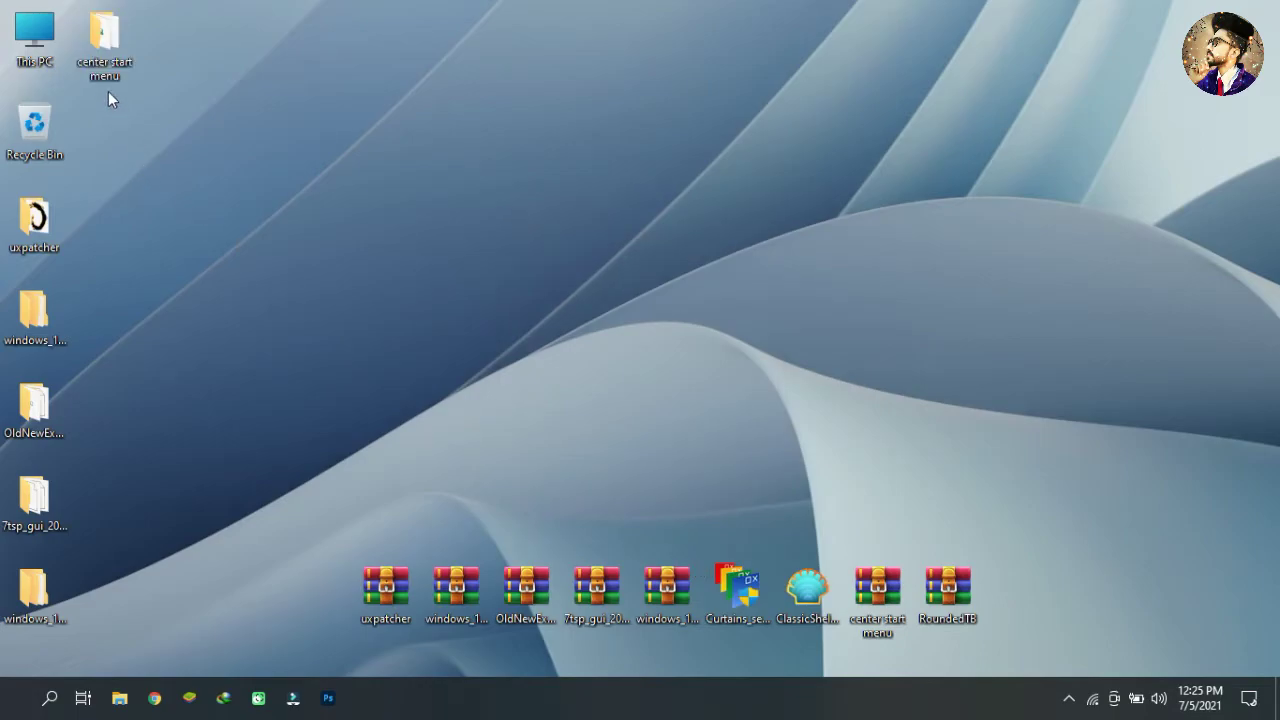
- Move the center start menu folder from the desktop to Local Disk (C:)
right_click(120, 53)
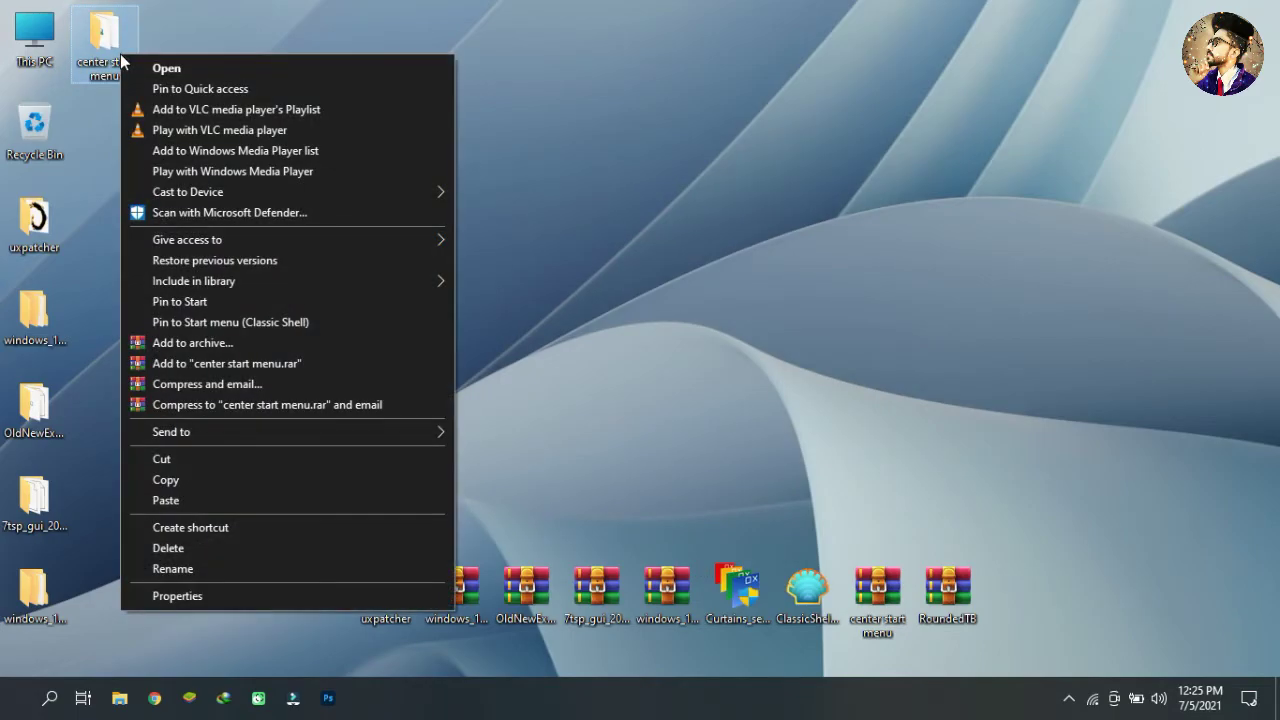
left_click(185, 458)
double_click(36, 40)
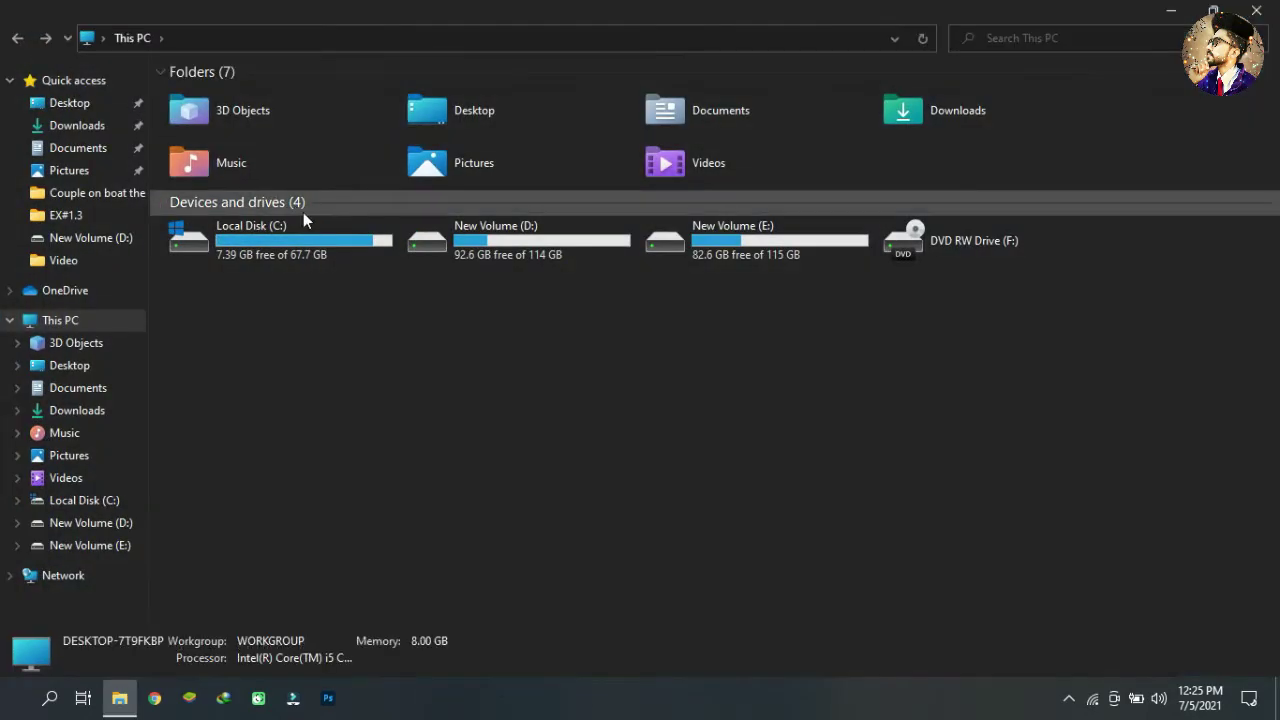
double_click(310, 223)
right_click(546, 219)
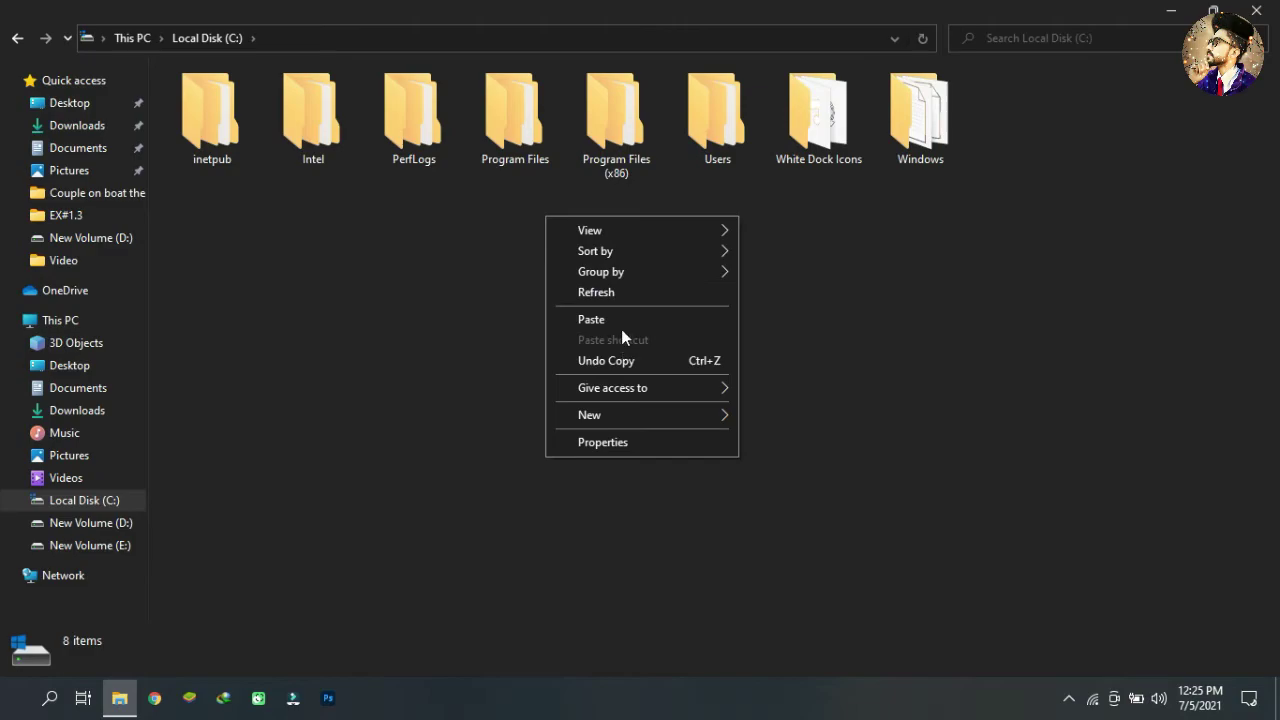
left_click(621, 322)
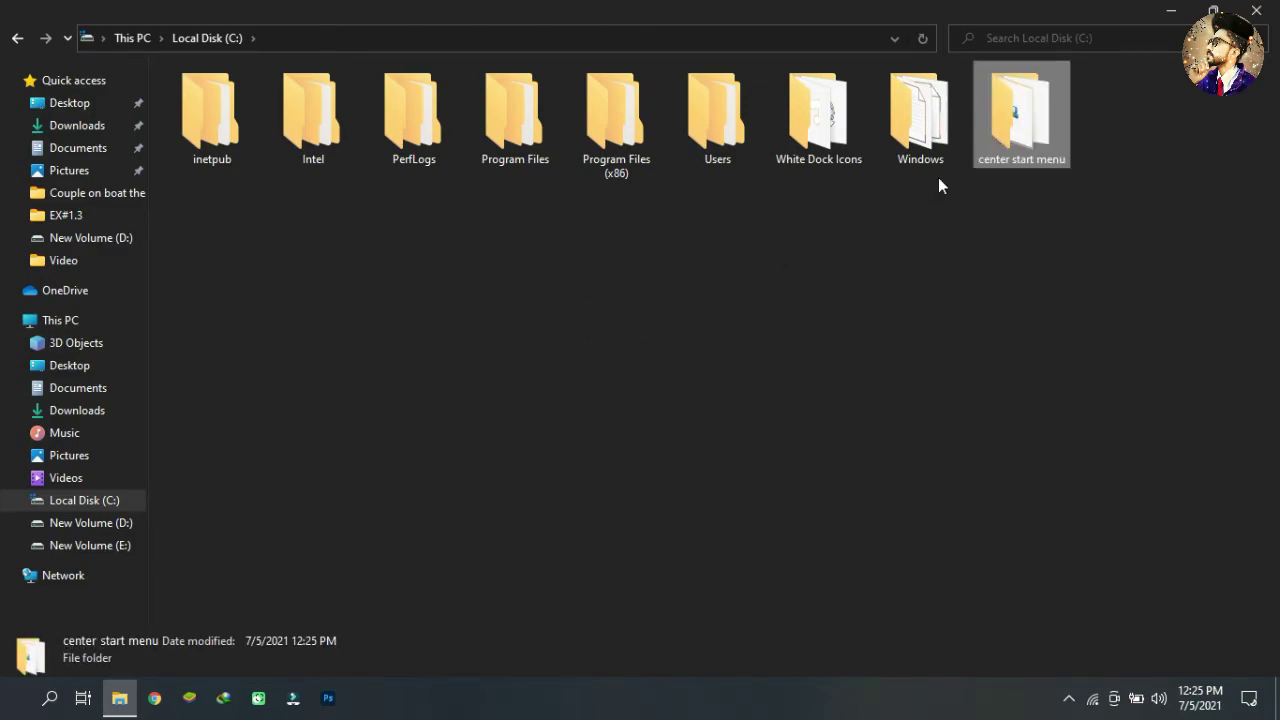
- Create a desktop shortcut to the Start application in the moved center start menu folder, and close the folder window
double_click(993, 149)
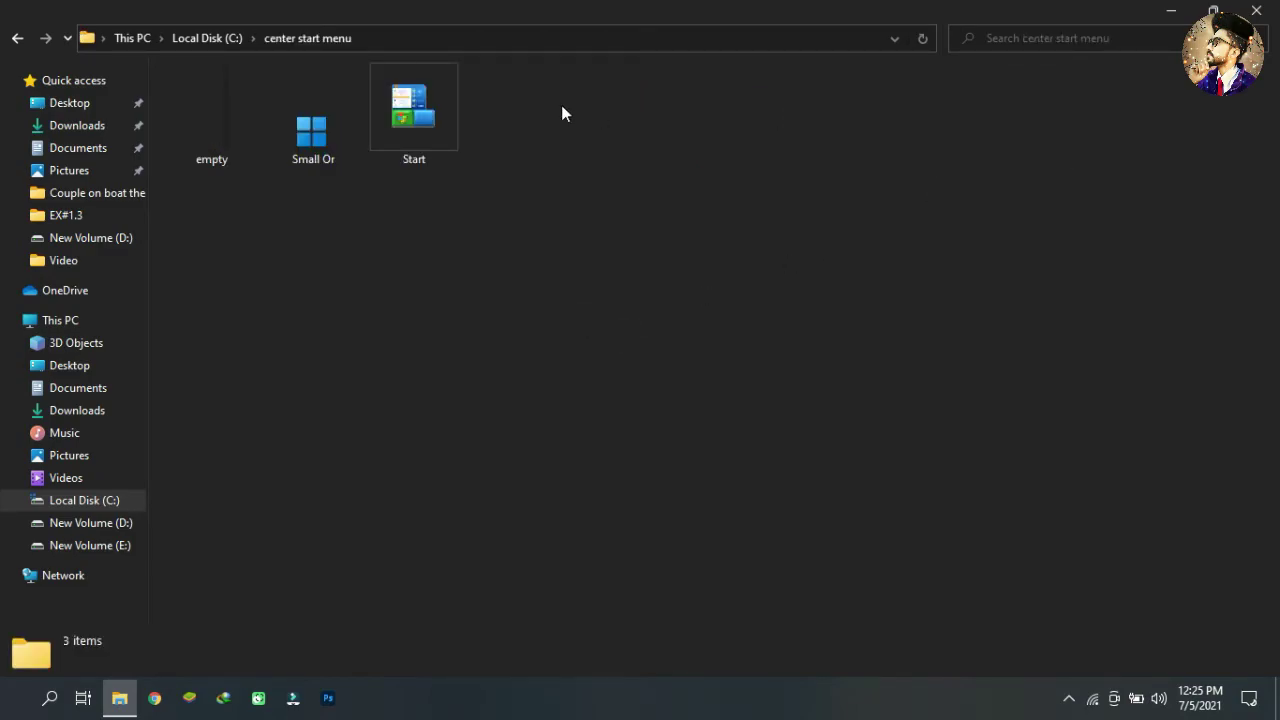
right_click(426, 106)
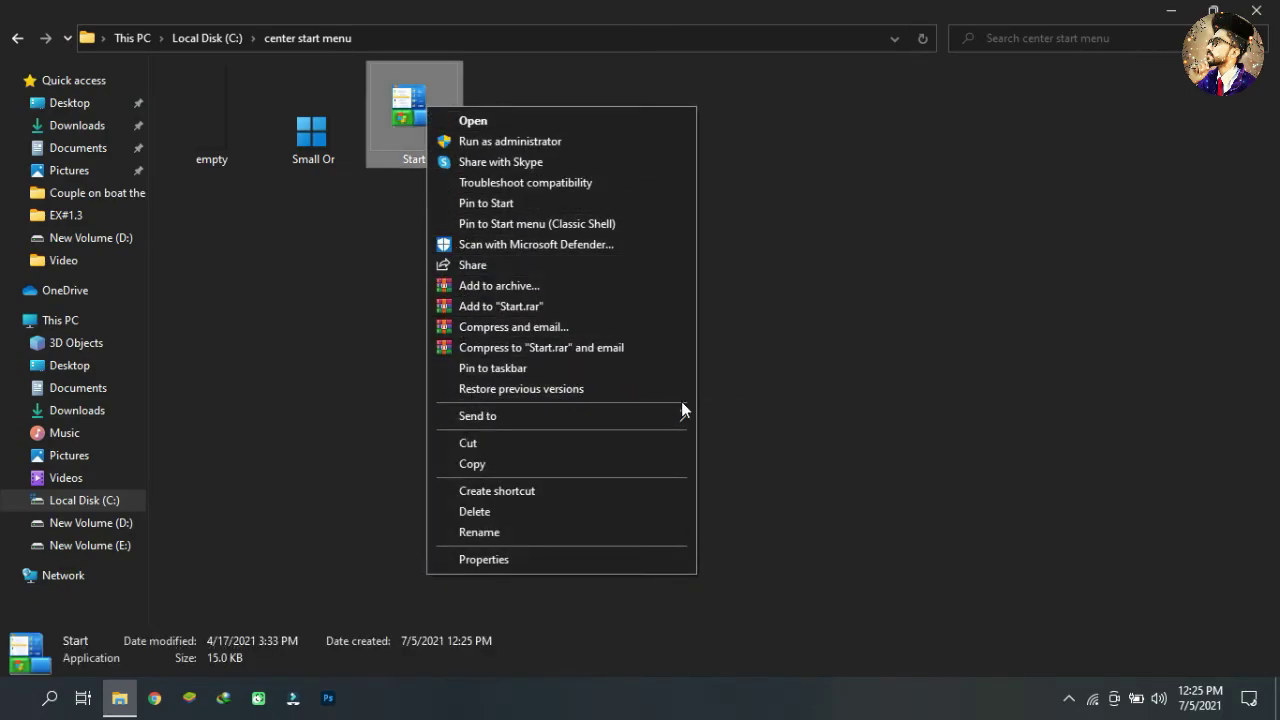
mouse_move(689, 417)
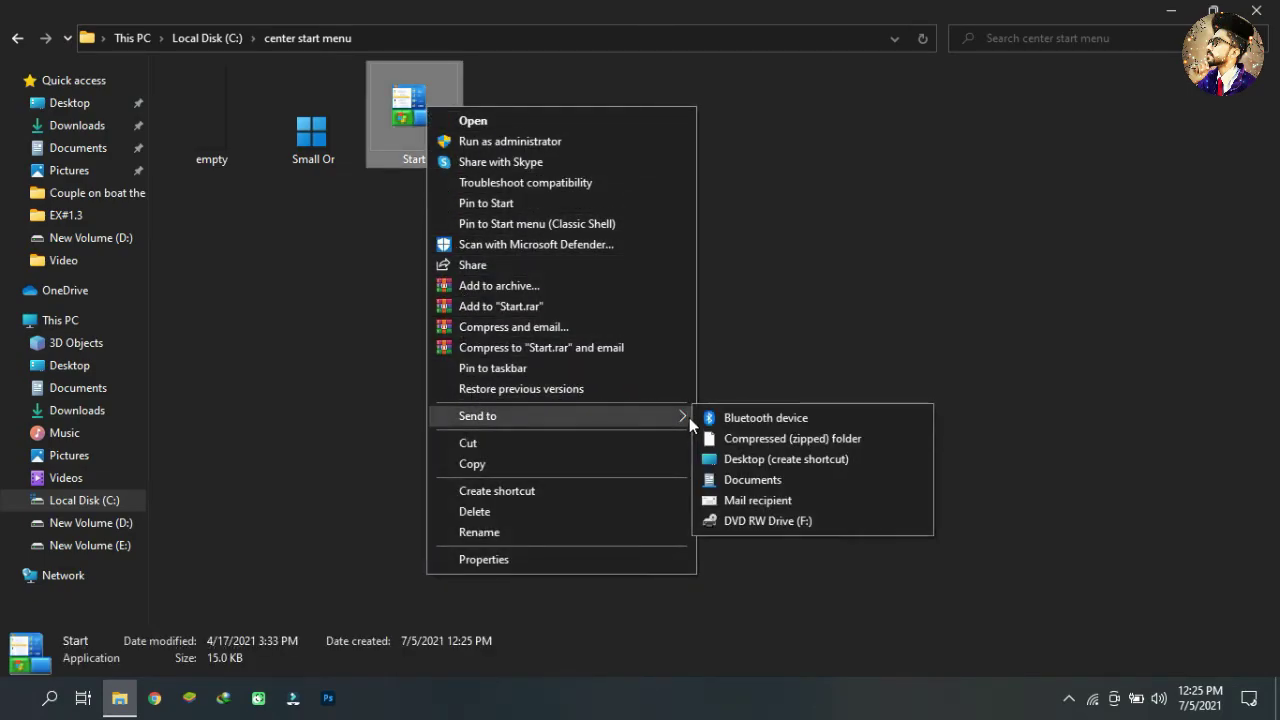
left_click(756, 458)
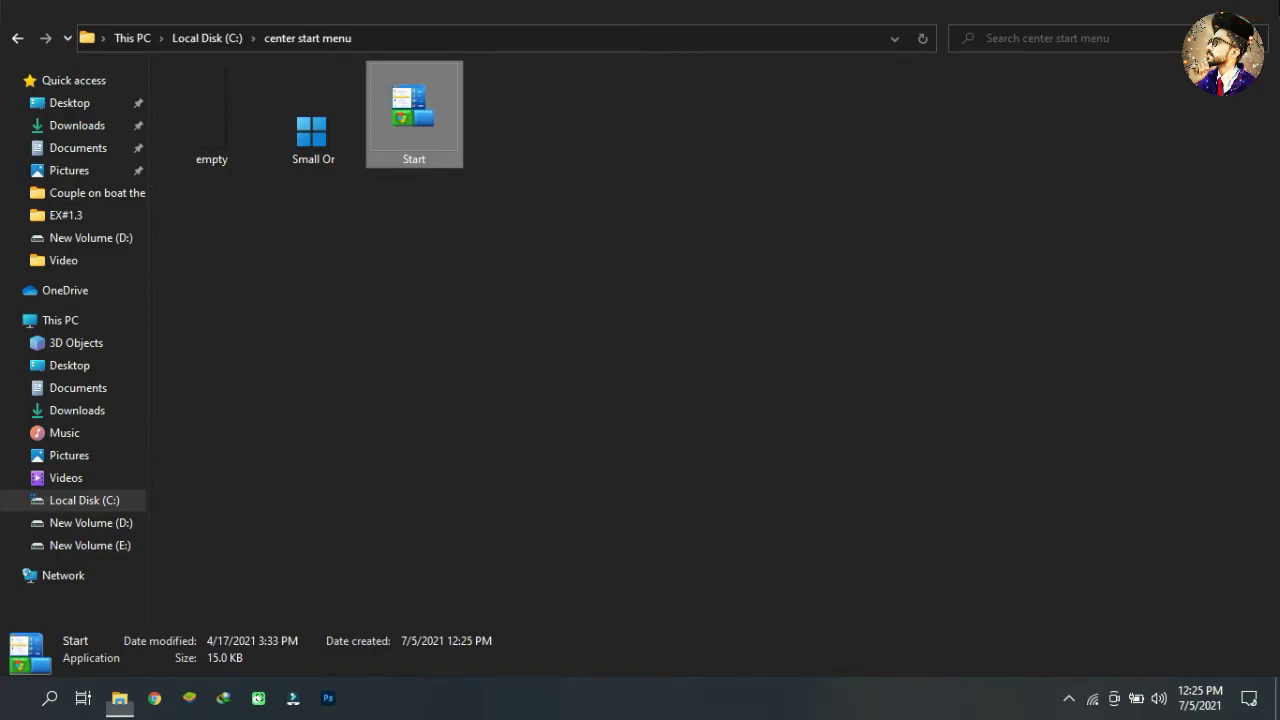
left_click(1256, 10)
- Change the Start shortcut's icon to Small Or from the center start menu folder on Local Disk (C:) and save its properties
right_click(117, 30)
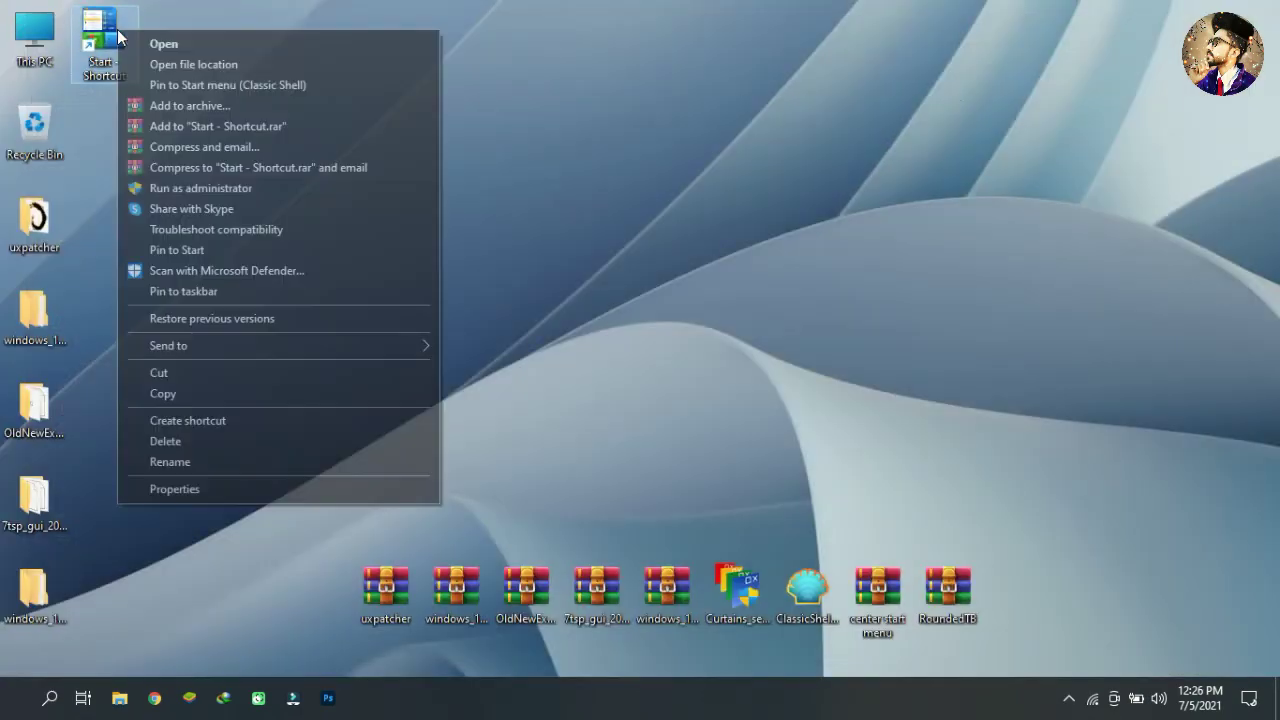
left_click(178, 487)
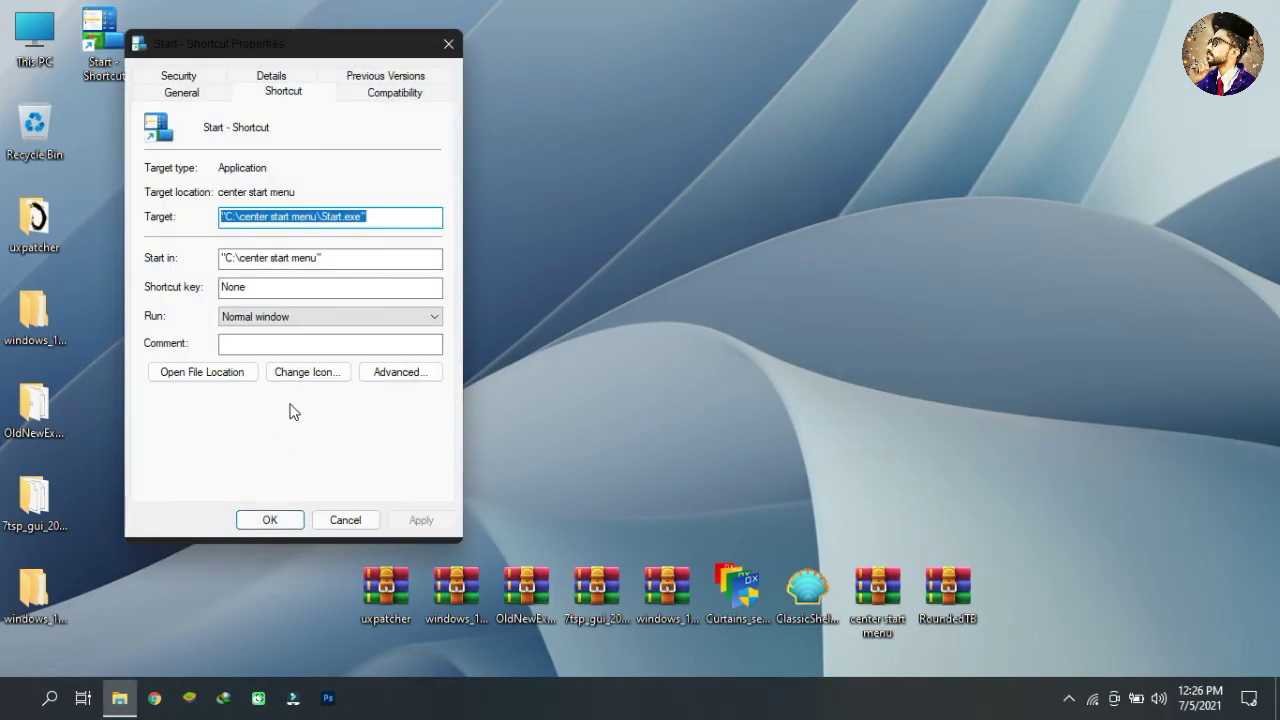
left_click(306, 371)
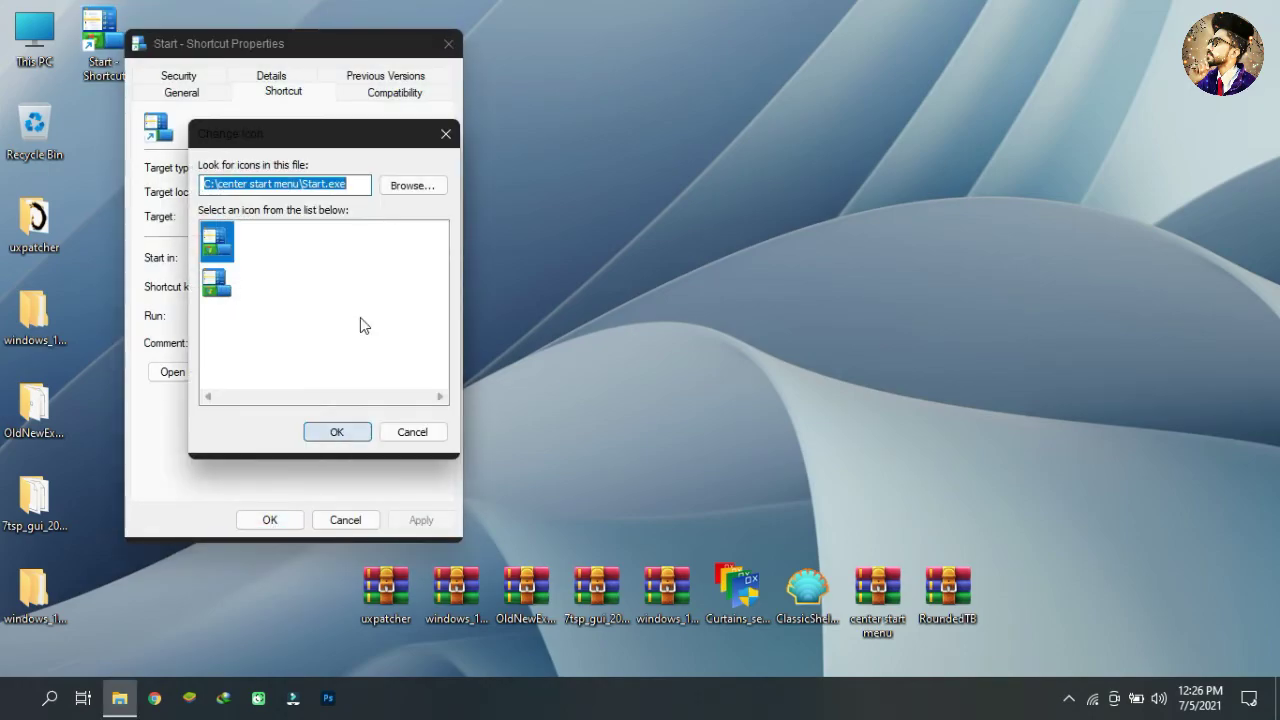
left_click(423, 187)
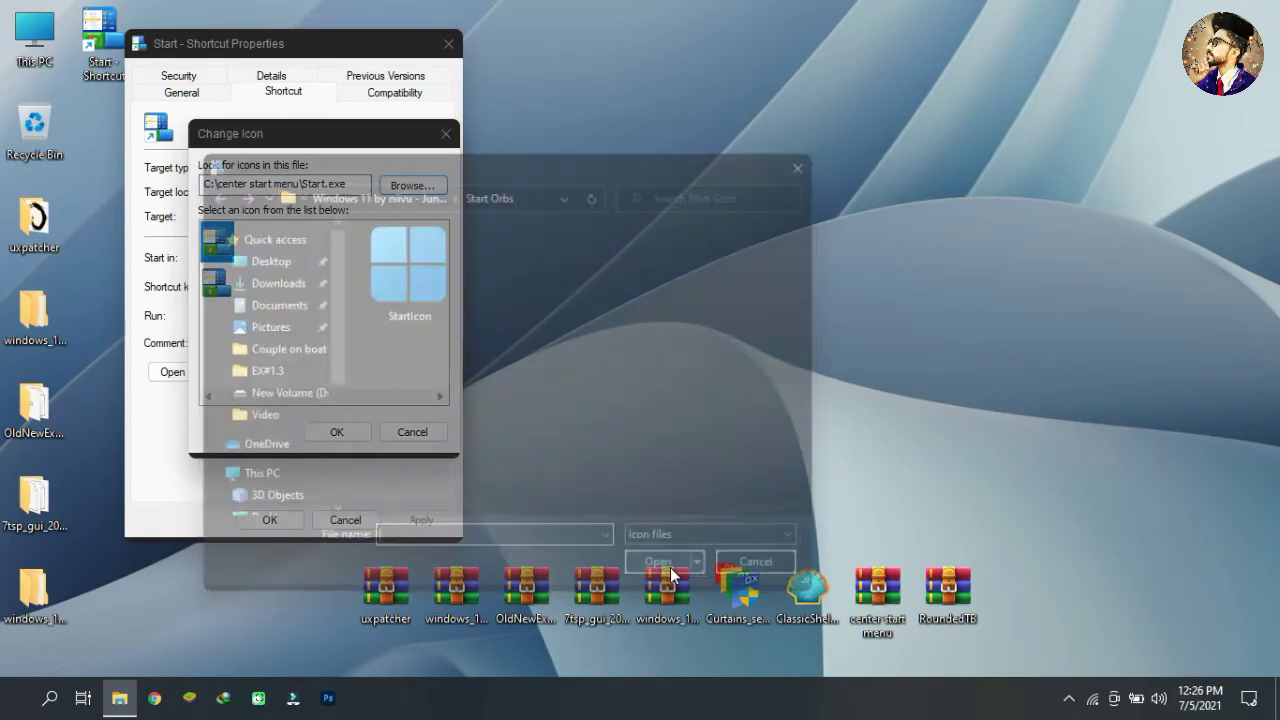
scroll(338, 395, "down", 2)
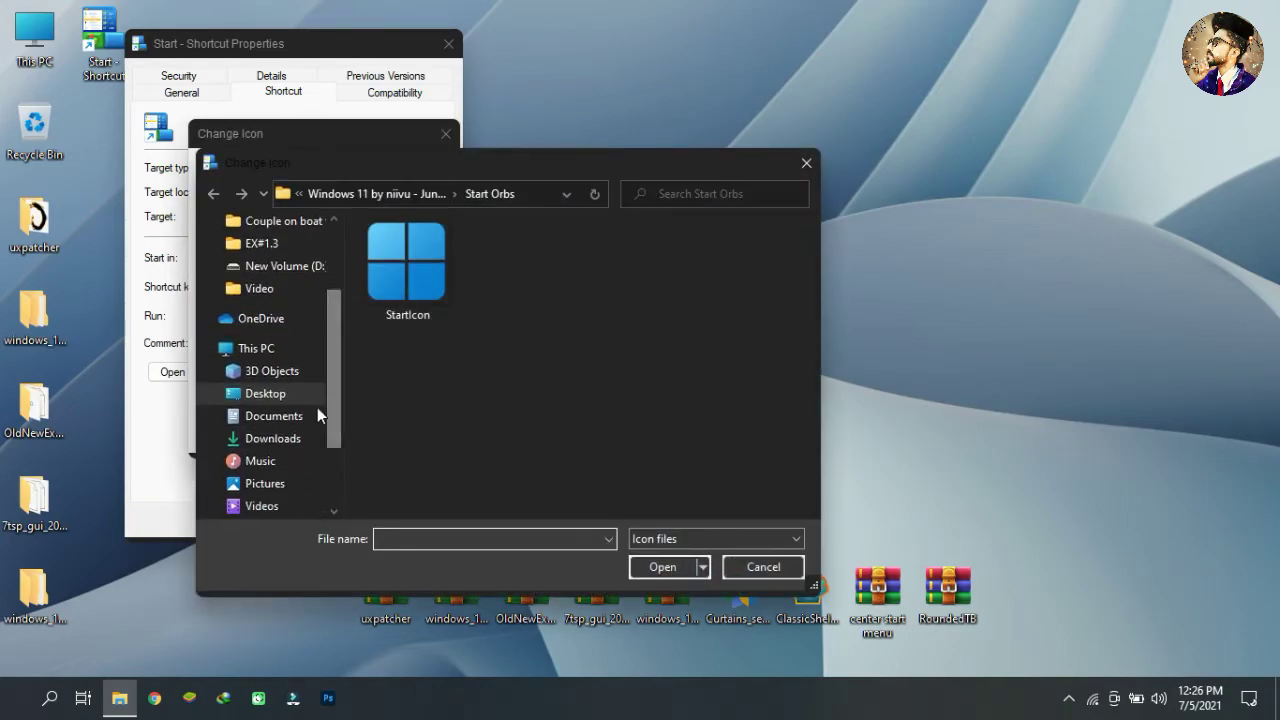
left_click(266, 352)
left_click_drag(811, 260, 808, 434)
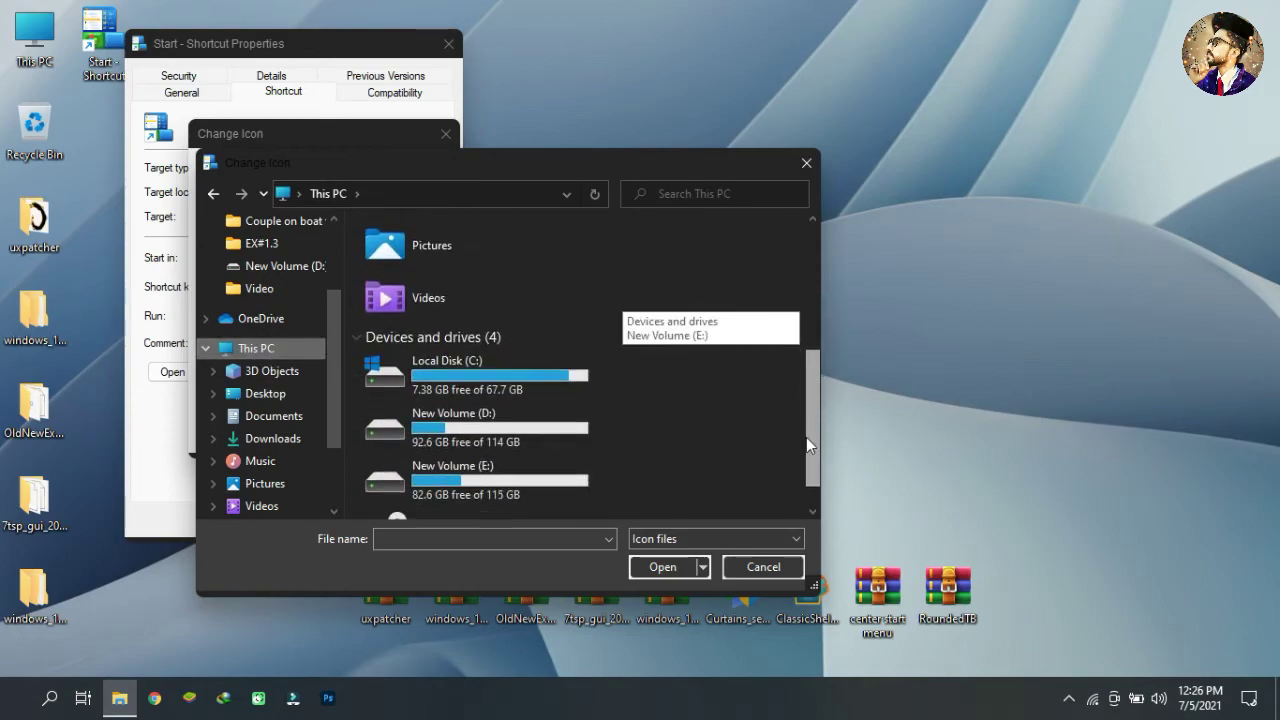
double_click(538, 379)
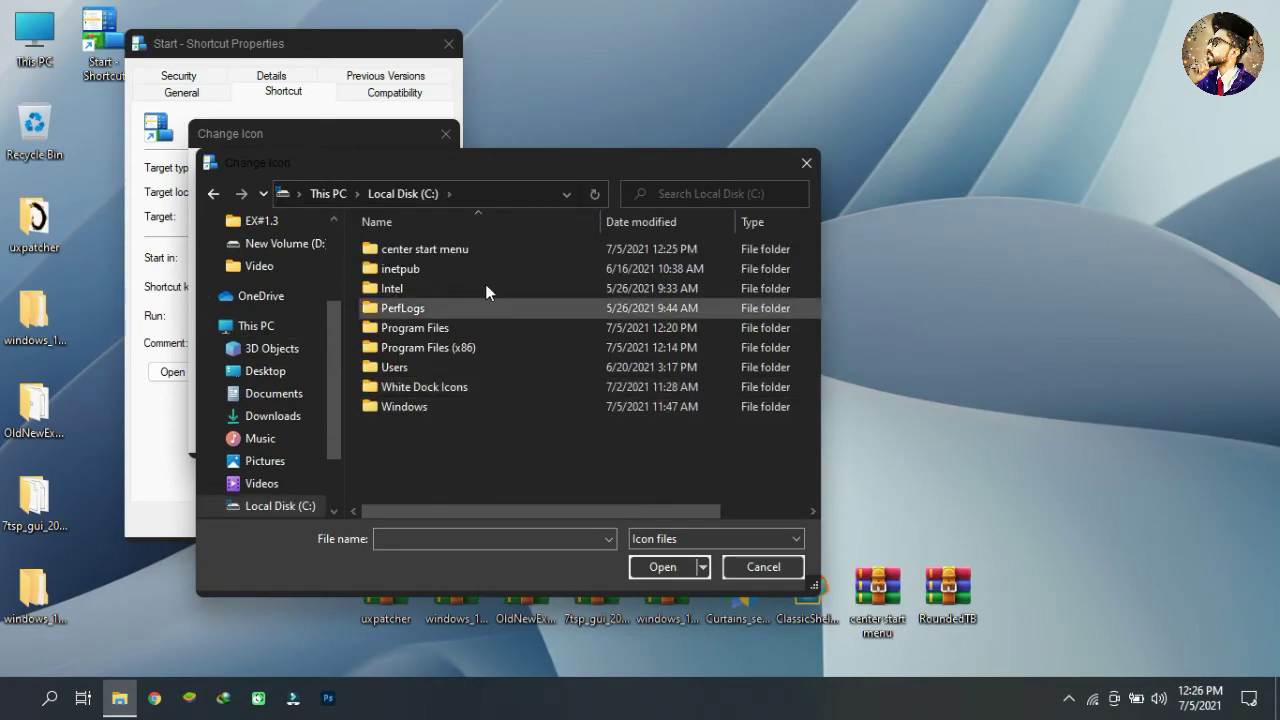
double_click(478, 254)
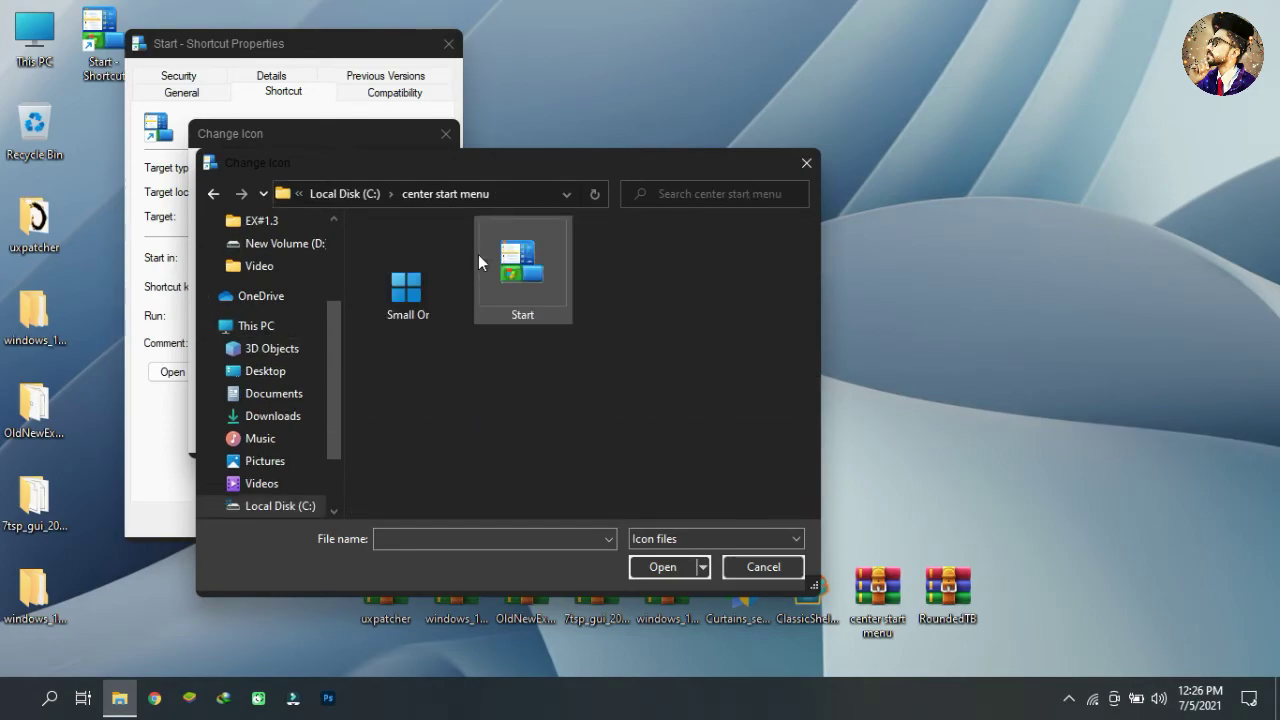
left_click(428, 277)
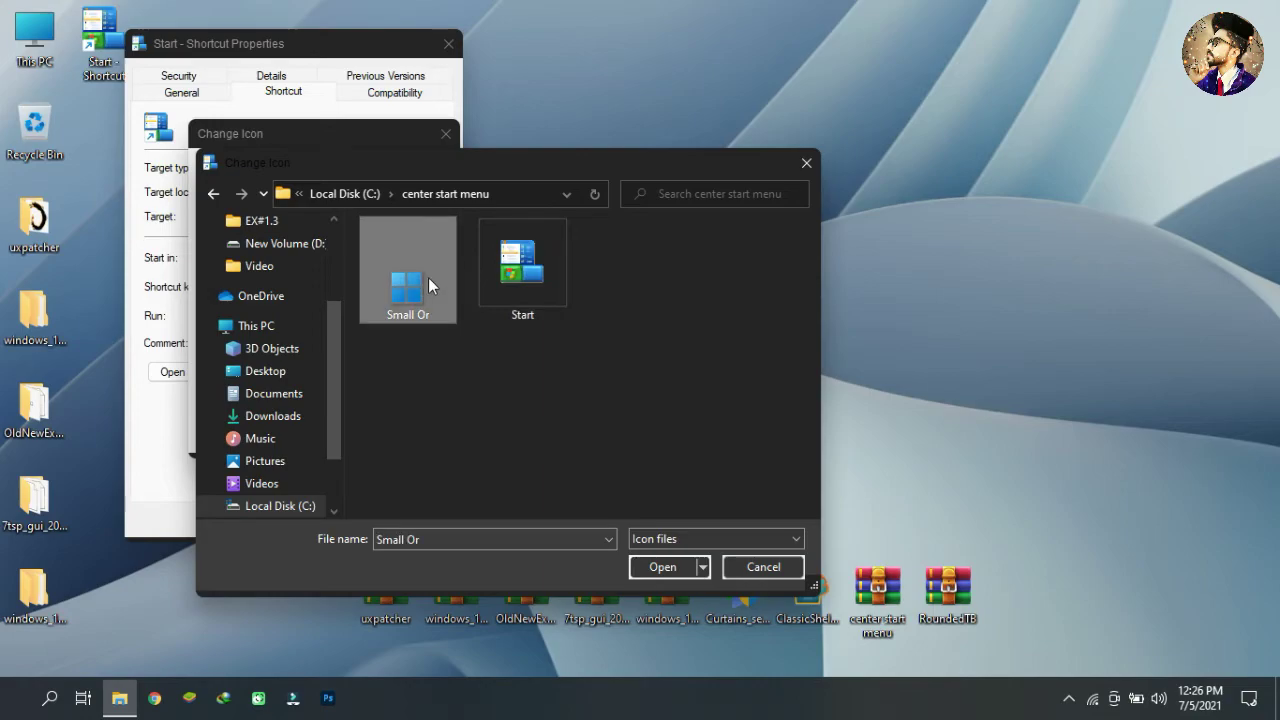
left_click(684, 567)
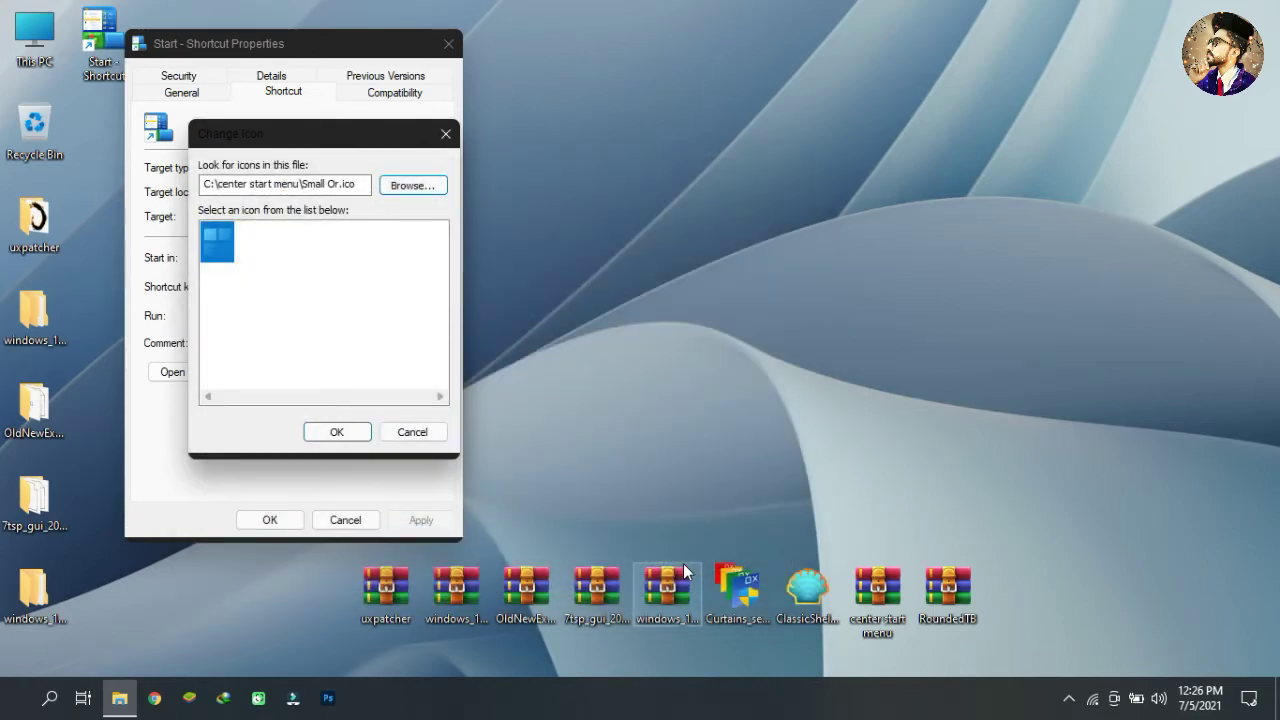
left_click(350, 430)
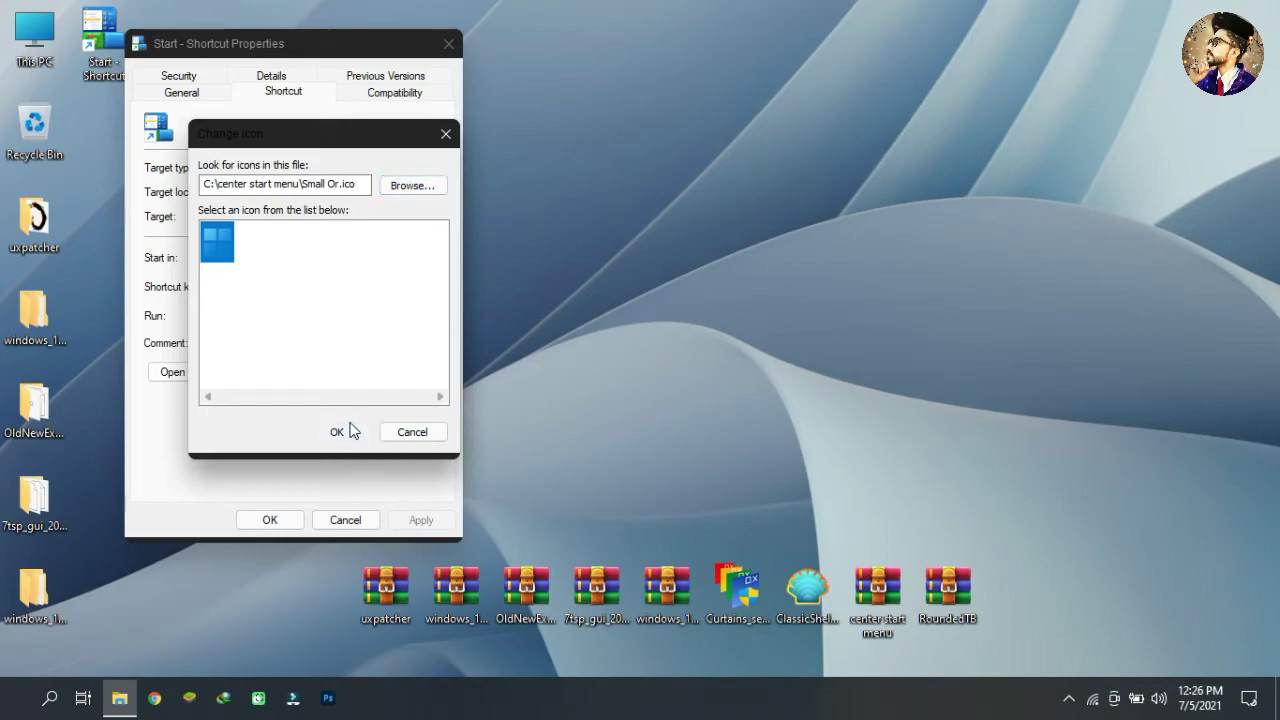
left_click(421, 520)
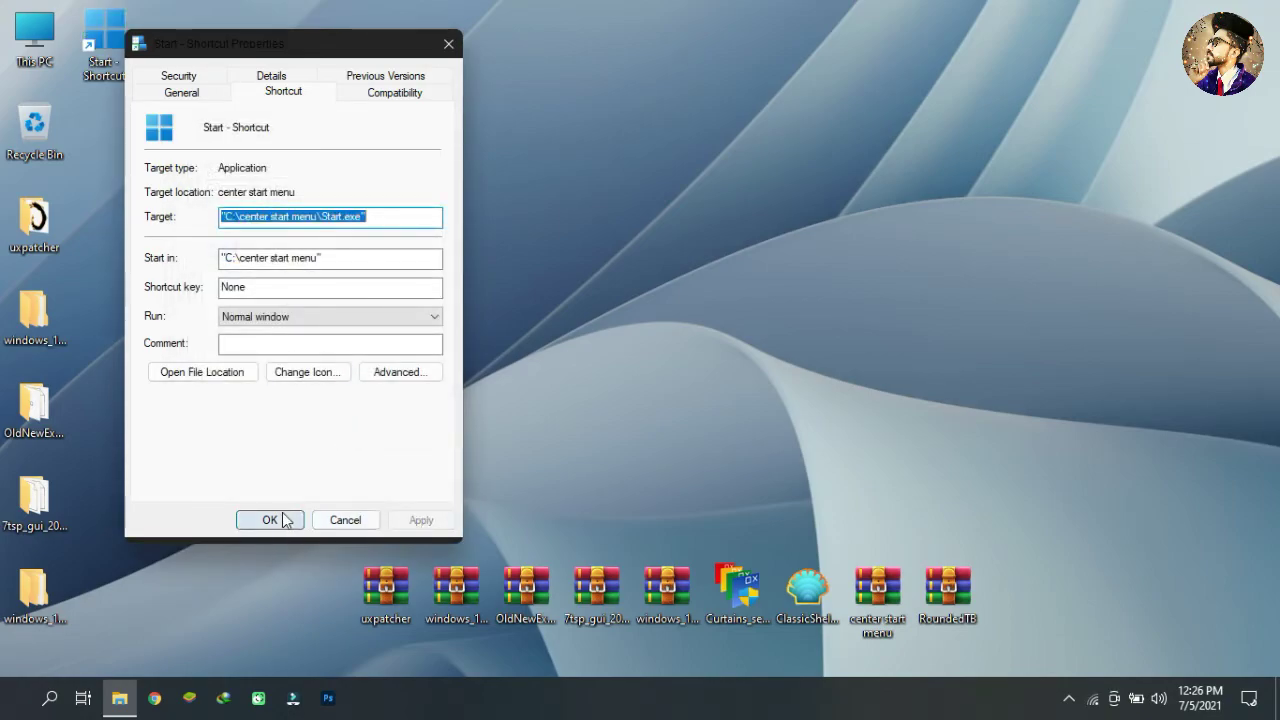
left_click(284, 519)
- Pin the desktop Start shortcut to the taskbar and hide the Task View button
left_click_drag(104, 40, 372, 708)
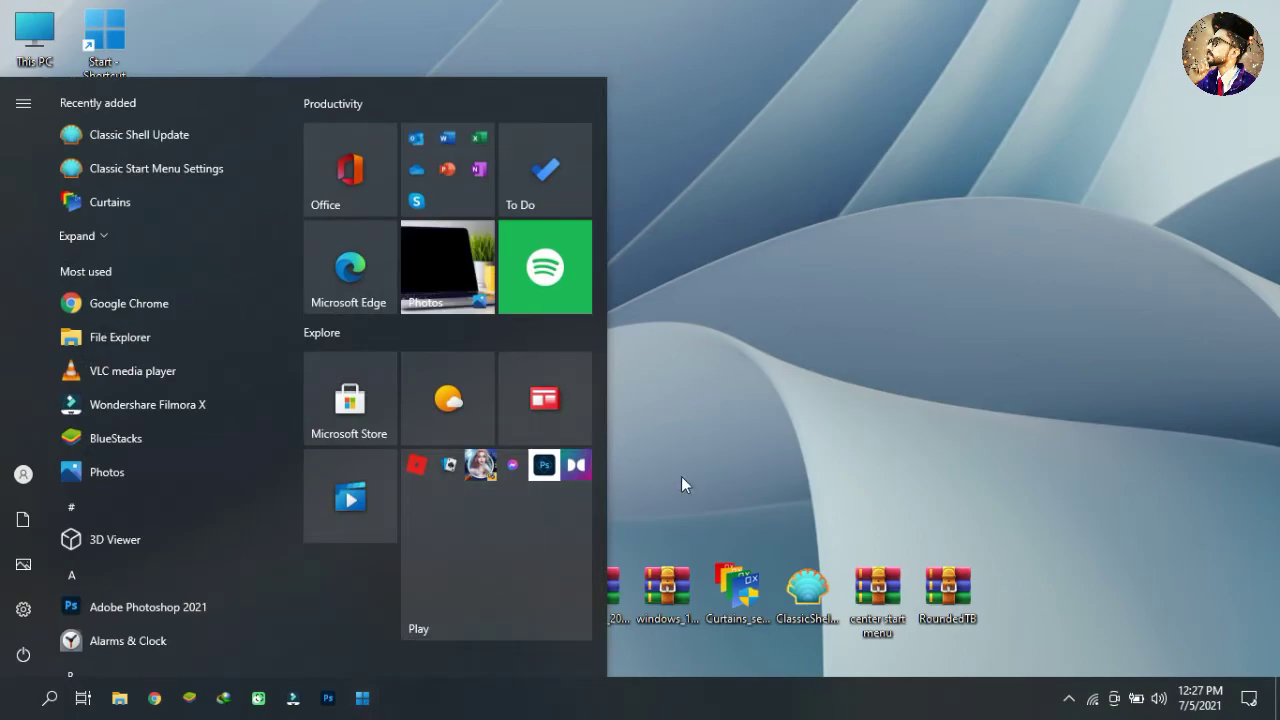
left_click(681, 476)
left_click(636, 704)
right_click(636, 704)
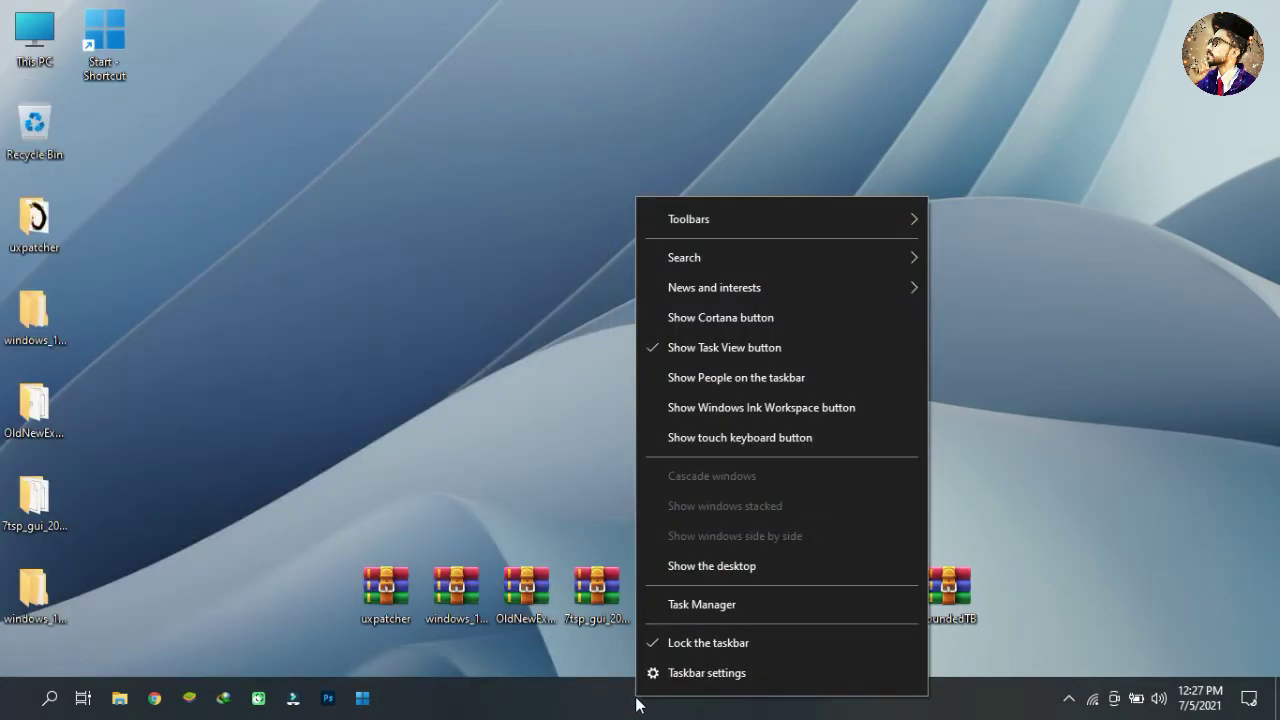
left_click(658, 352)
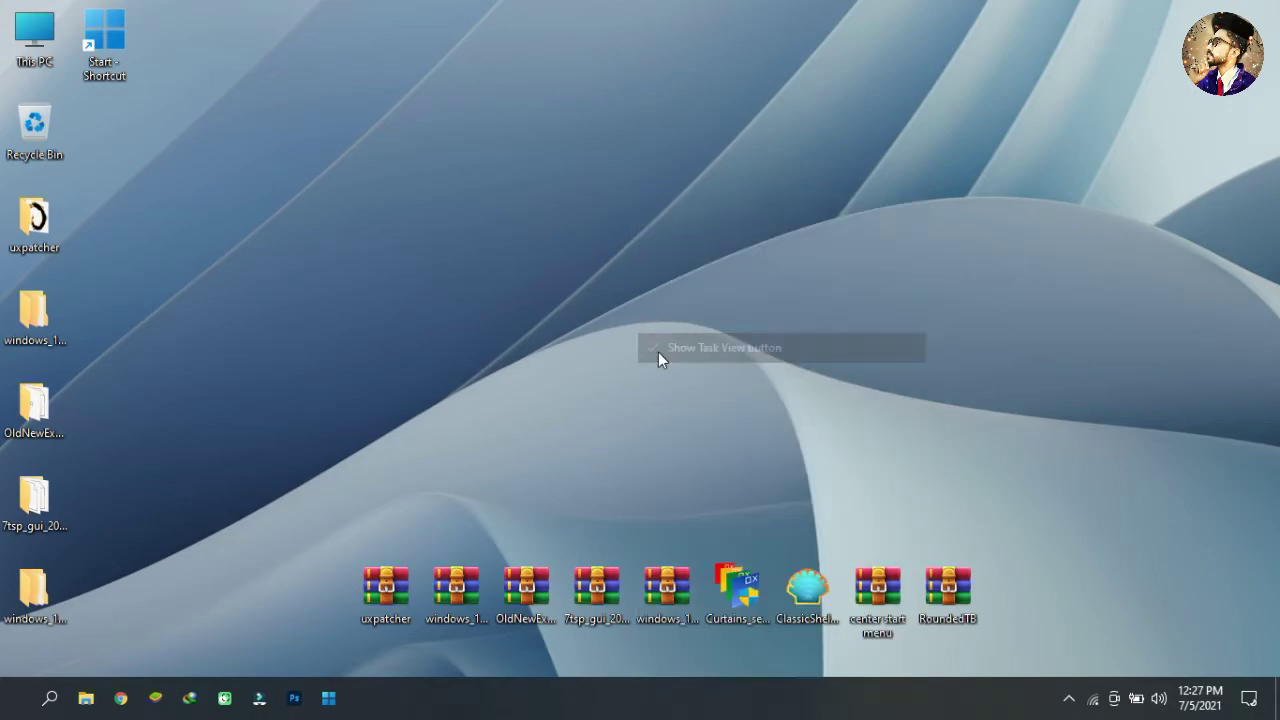
- Hide the taskbar search icon and move the pinned Start icon to fourth place among the taskbar icons
right_click(650, 702)
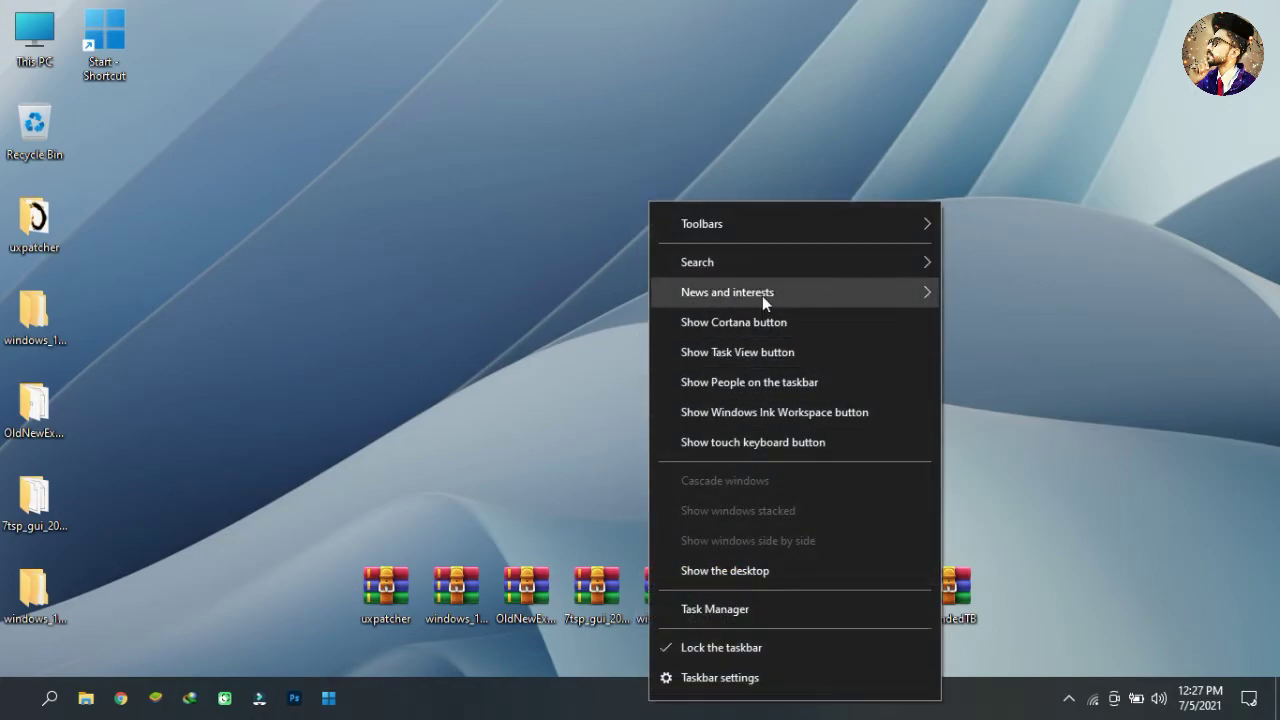
mouse_move(768, 262)
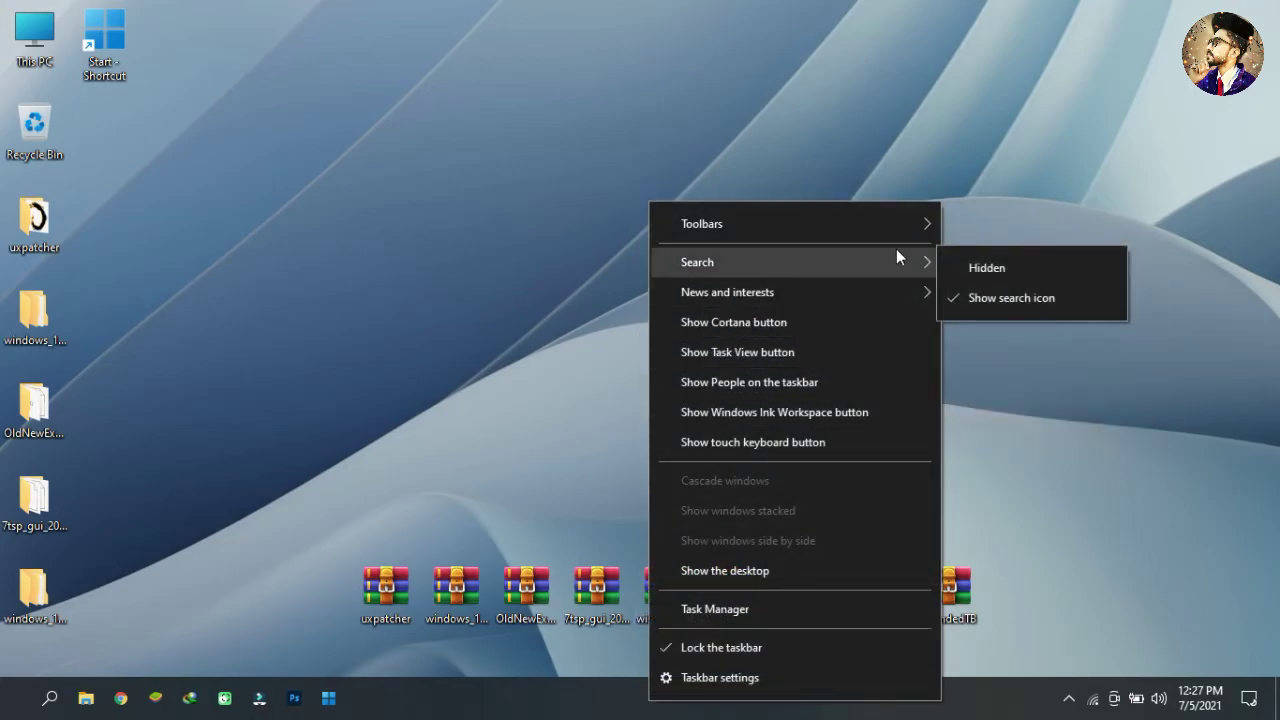
left_click(977, 270)
left_click_drag(300, 700, 156, 700)
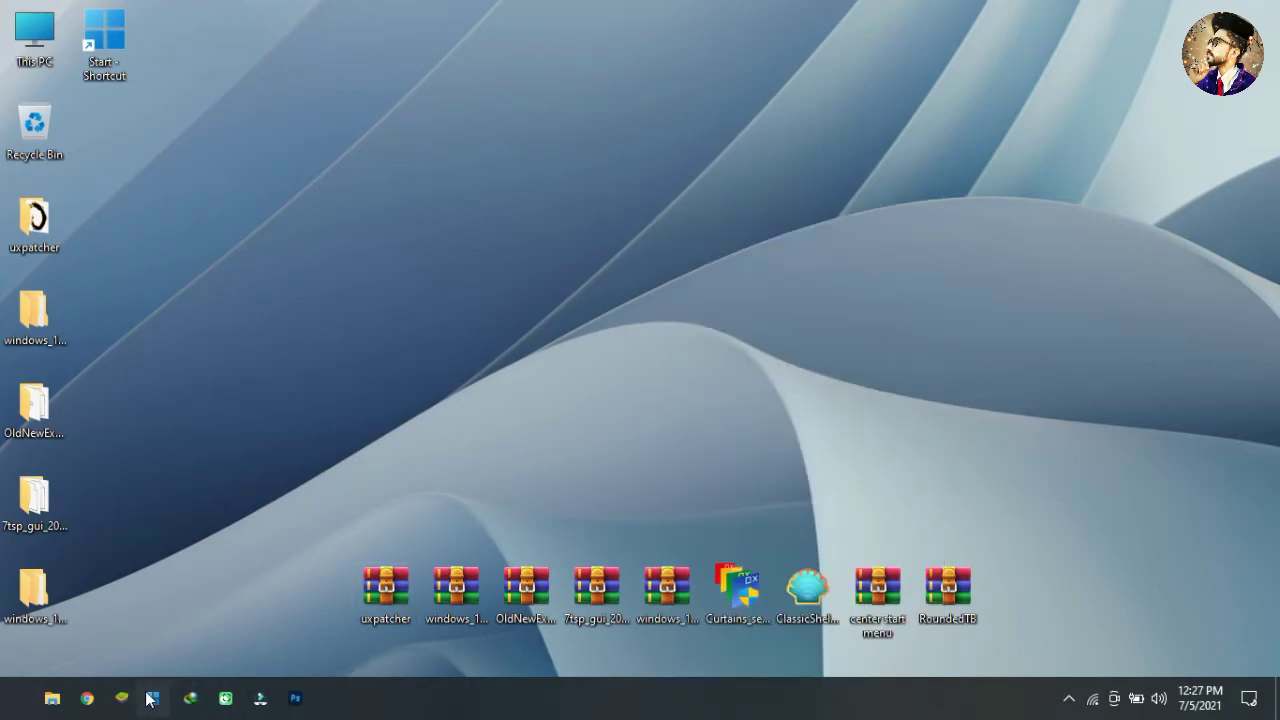
- Unlock the taskbar and place a Links toolbar ahead of the pinned icons, widened so that the icons sit in the center
right_click(470, 703)
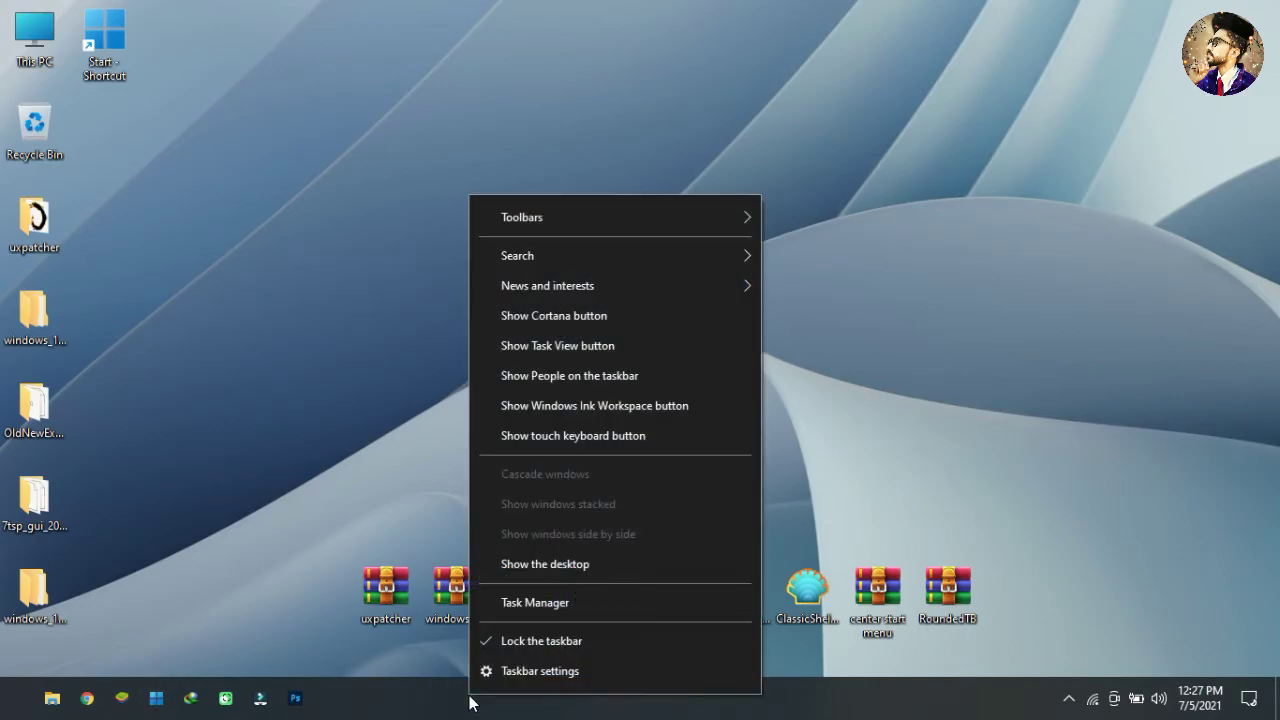
left_click(495, 636)
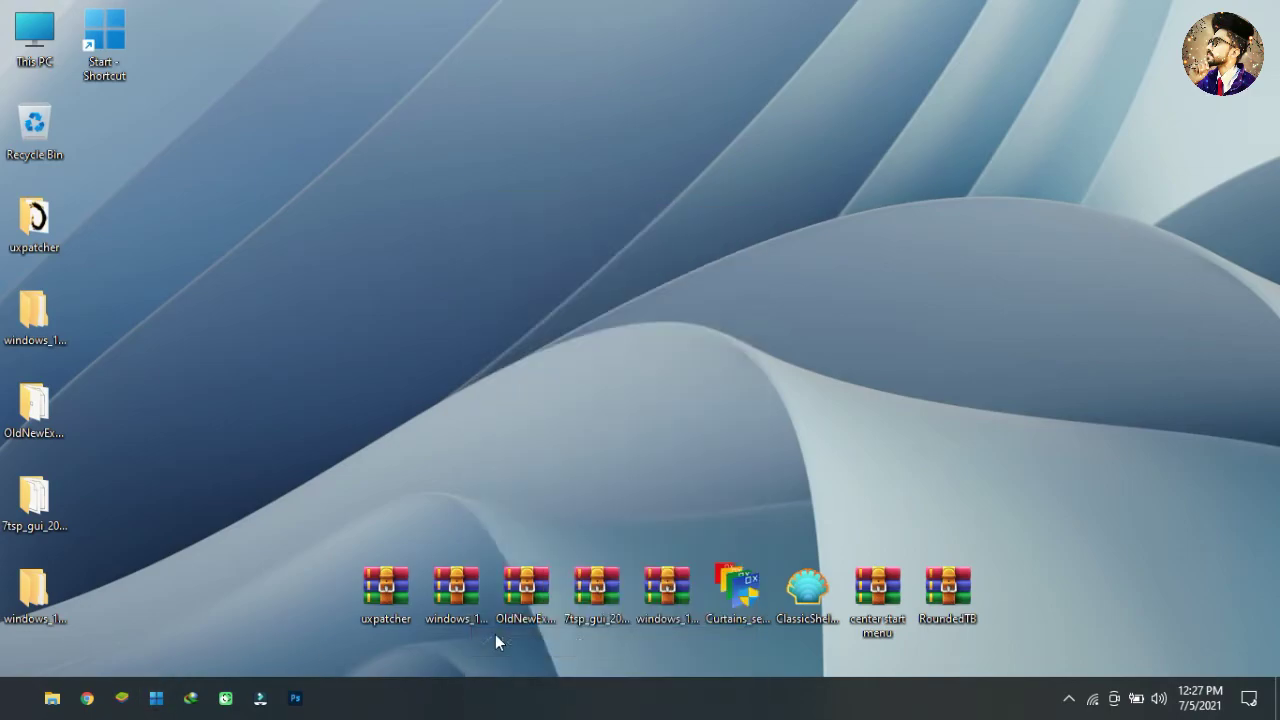
right_click(545, 697)
mouse_move(732, 216)
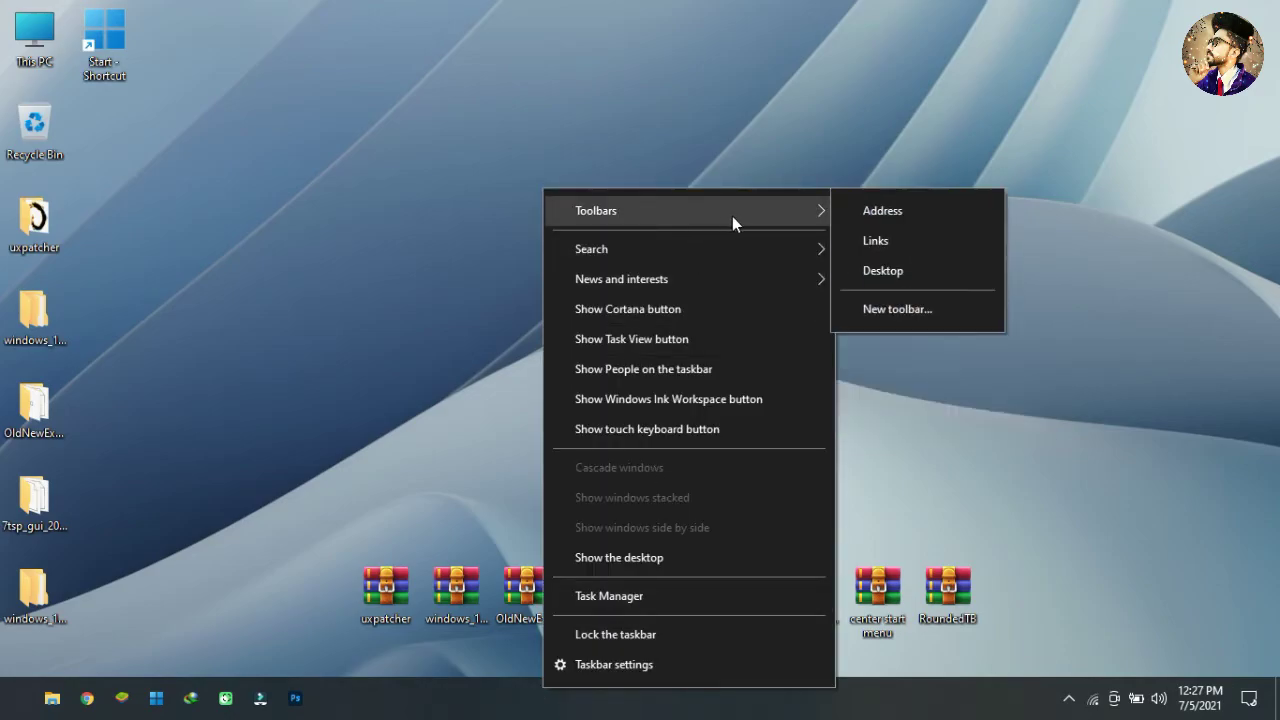
left_click(873, 243)
left_click_drag(1020, 716, 12, 712)
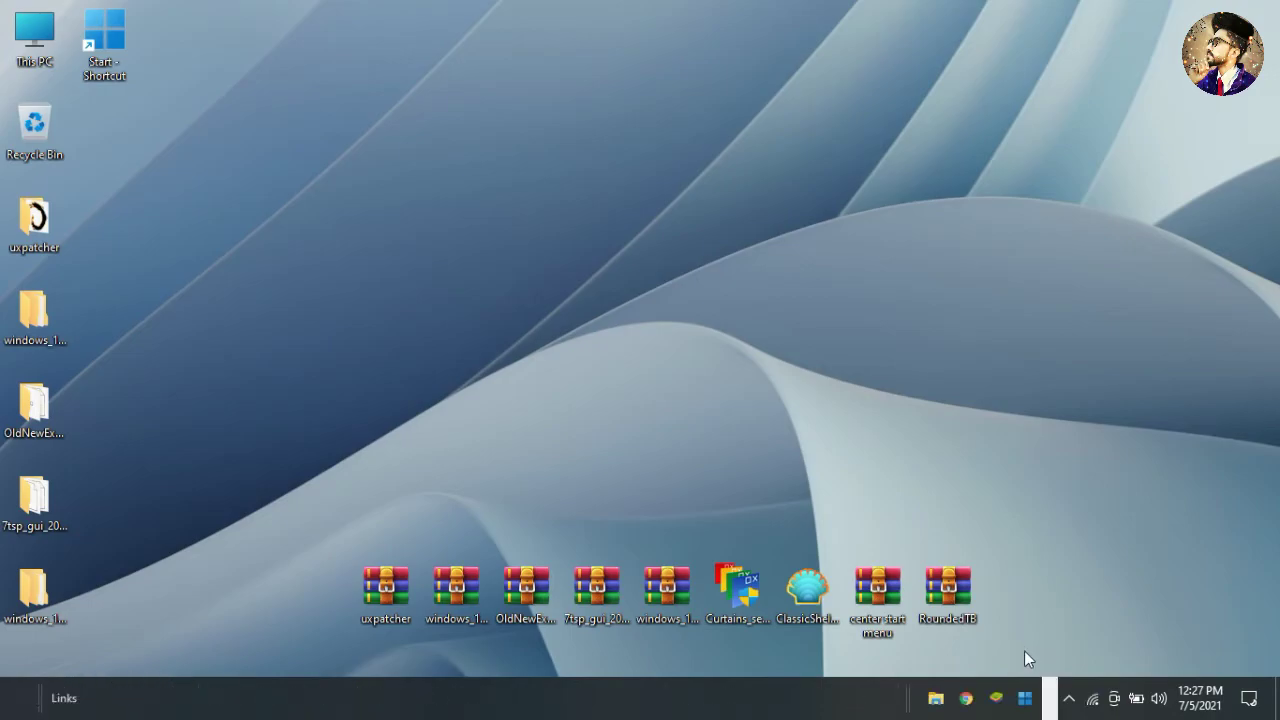
left_click_drag(902, 698, 472, 703)
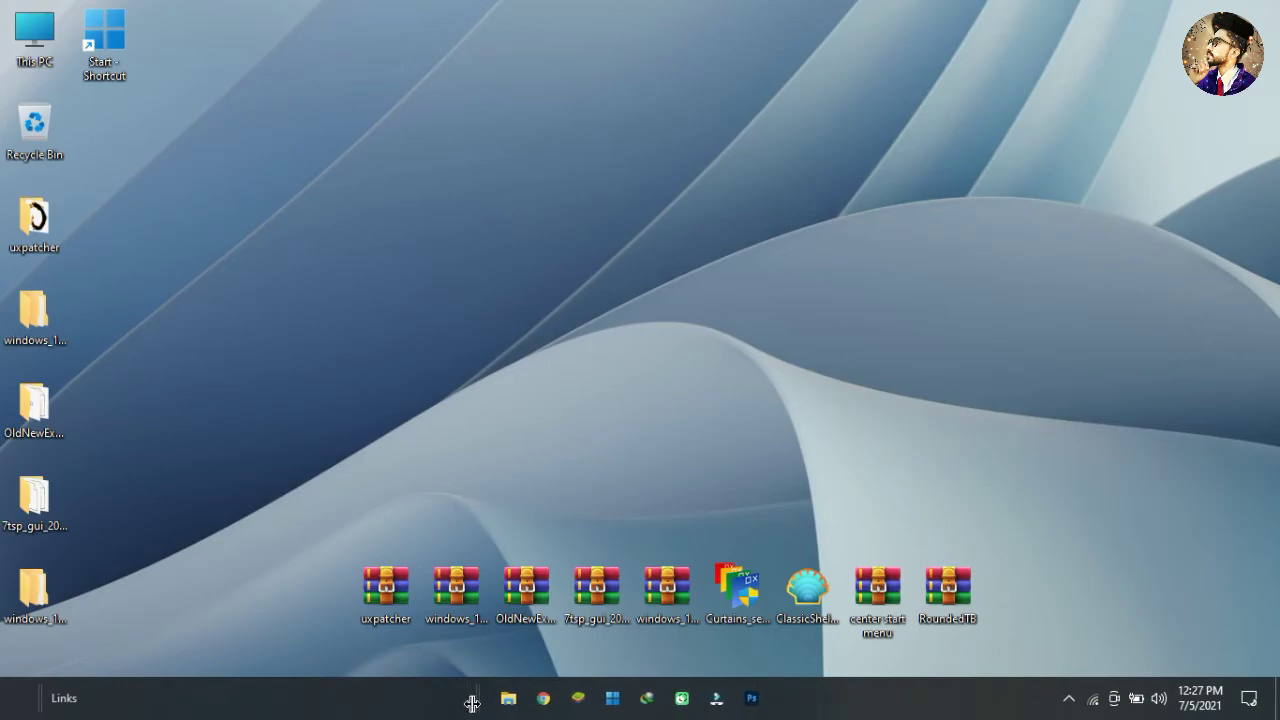
- Turn off the title and text of the Links toolbar and lock the taskbar
right_click(404, 707)
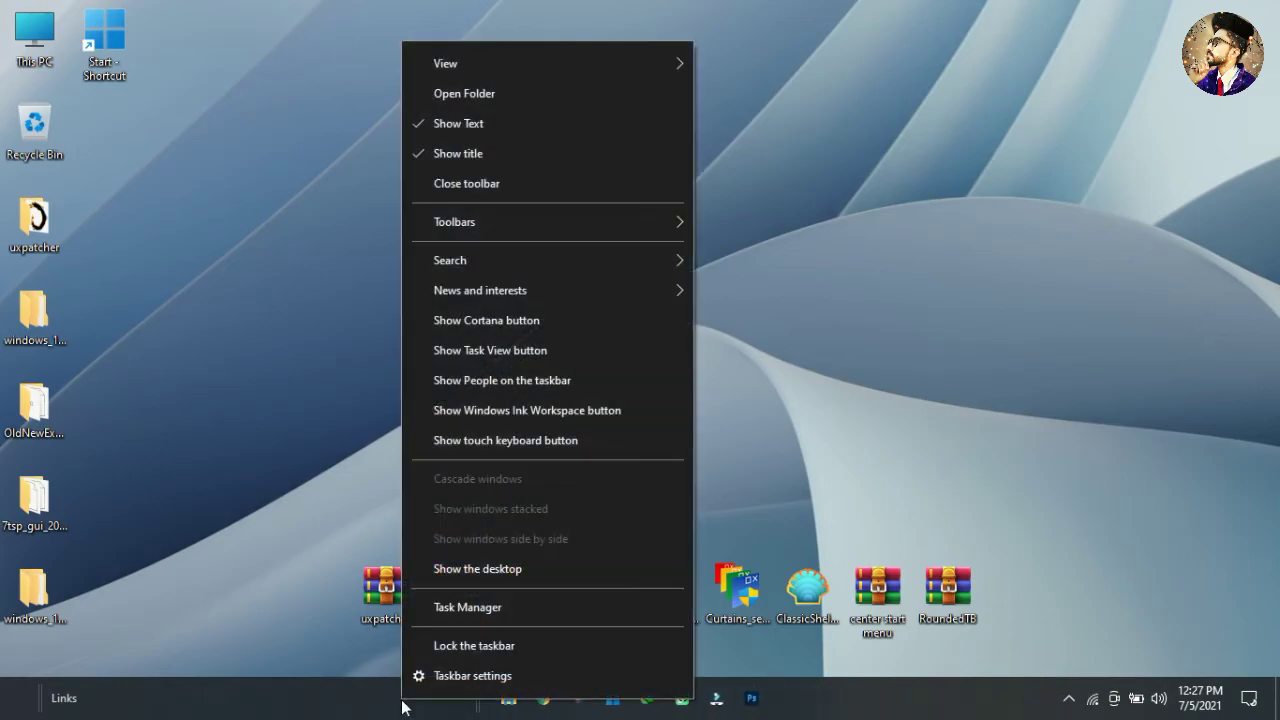
left_click(416, 157)
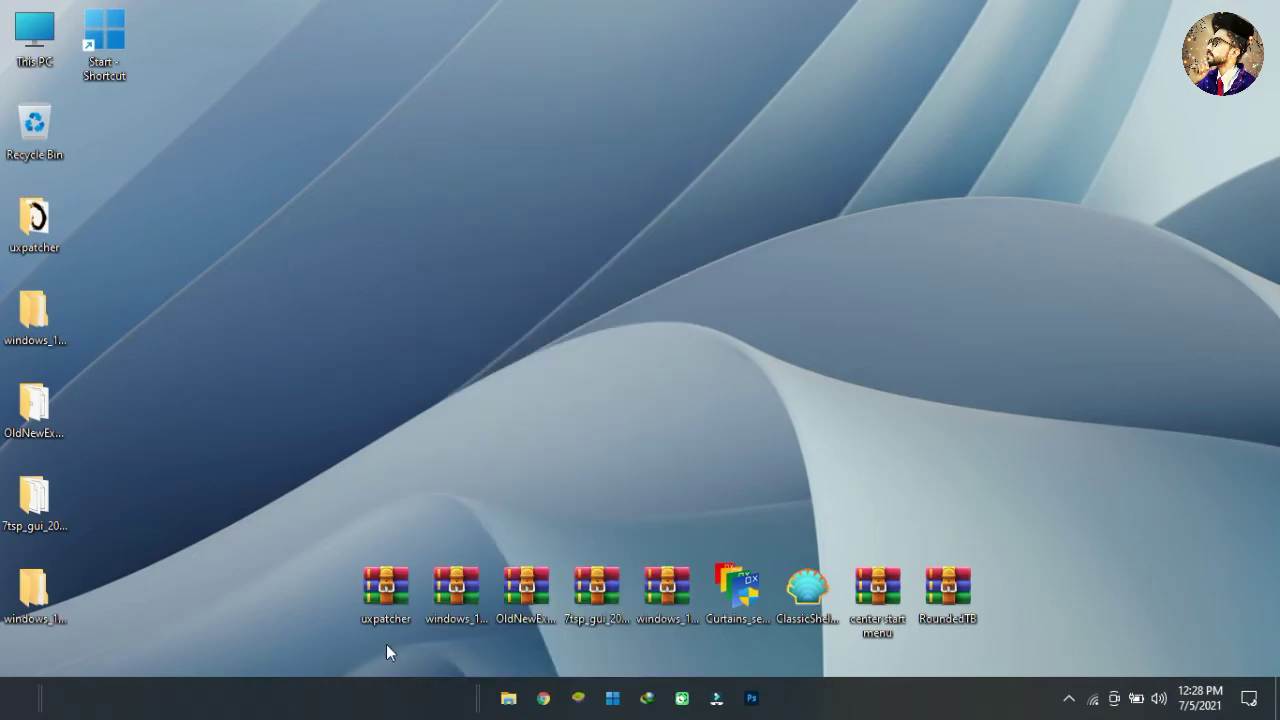
right_click(404, 694)
left_click(429, 117)
right_click(424, 708)
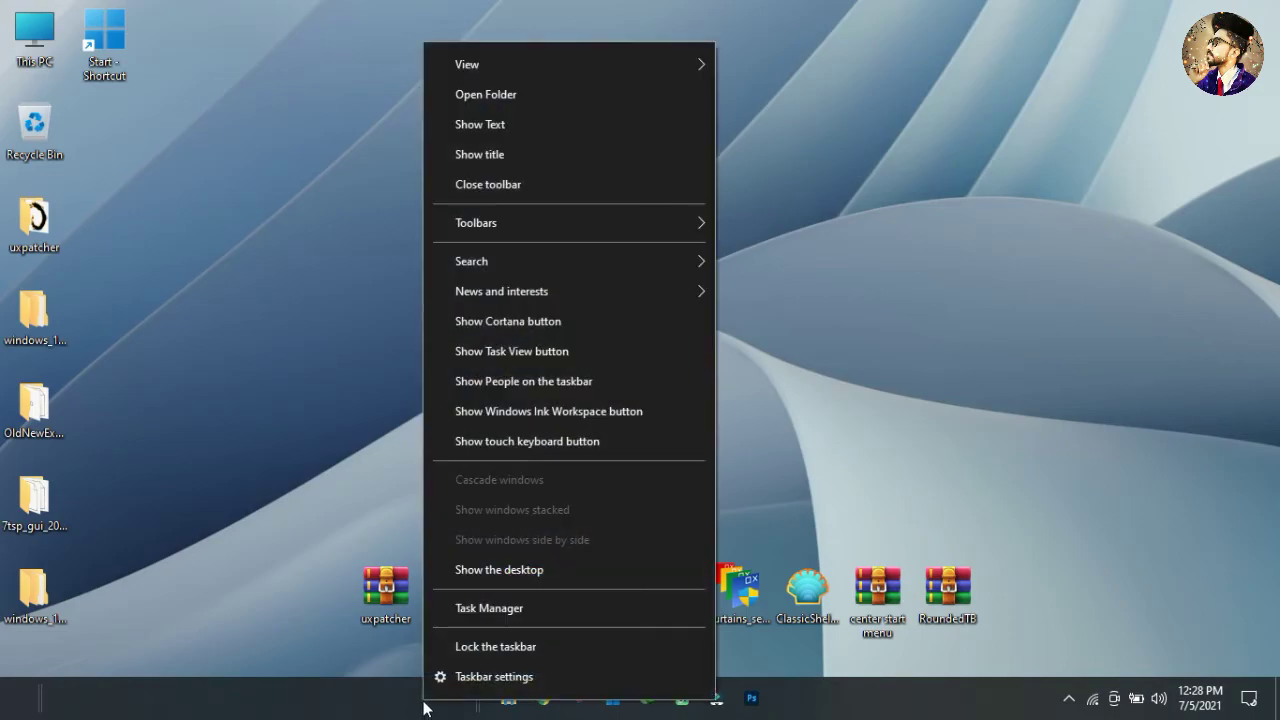
left_click(676, 646)
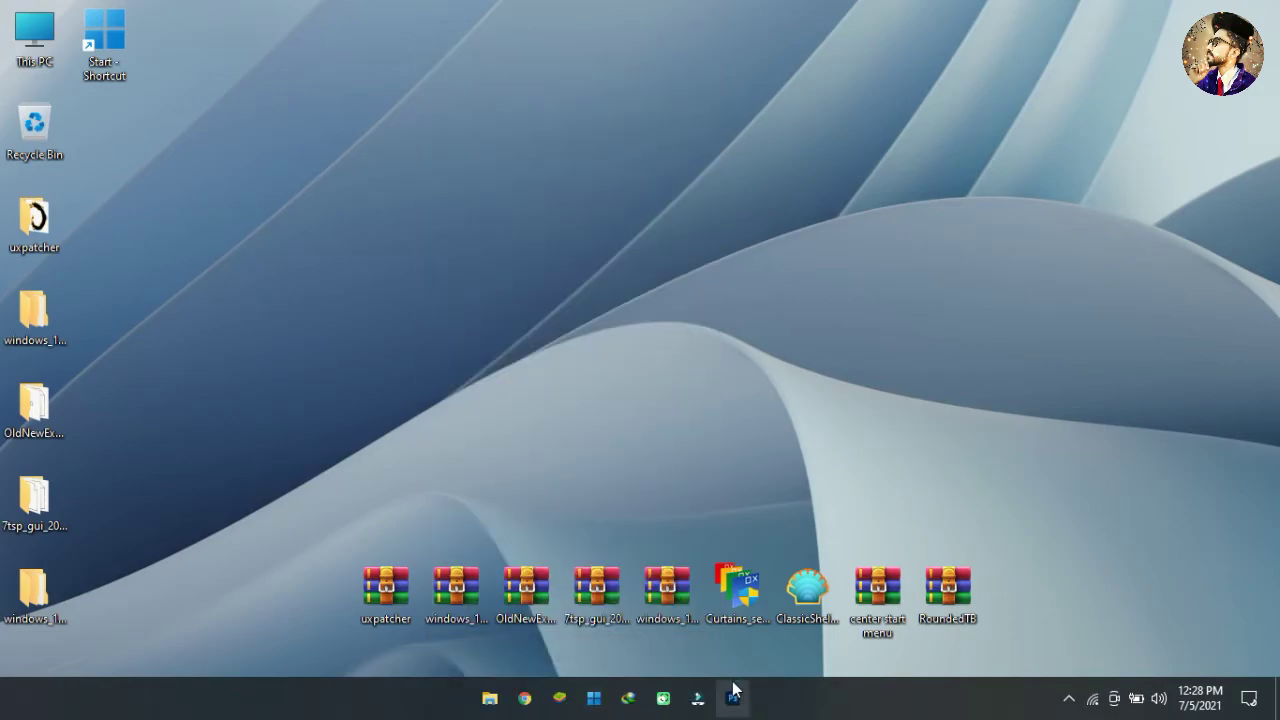
- Test the centered Start icon by opening the Start menu with it
left_click(603, 700)
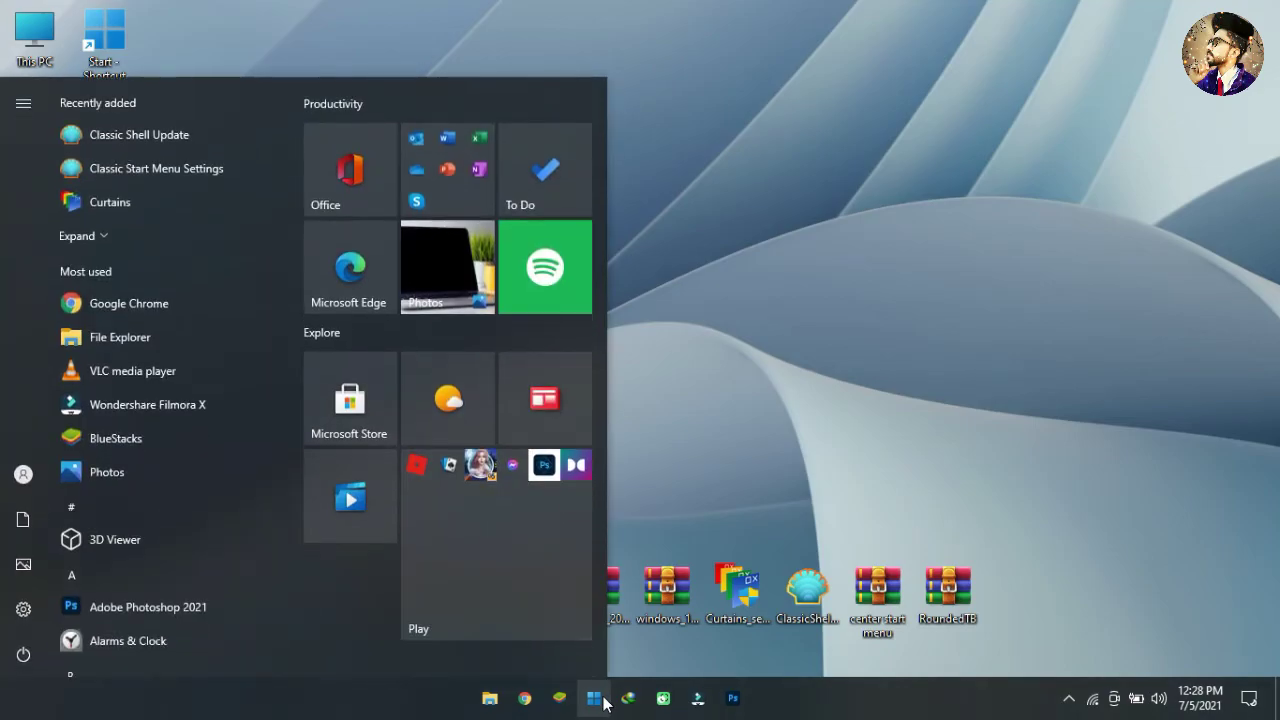
scroll(180, 320, "down", 10)
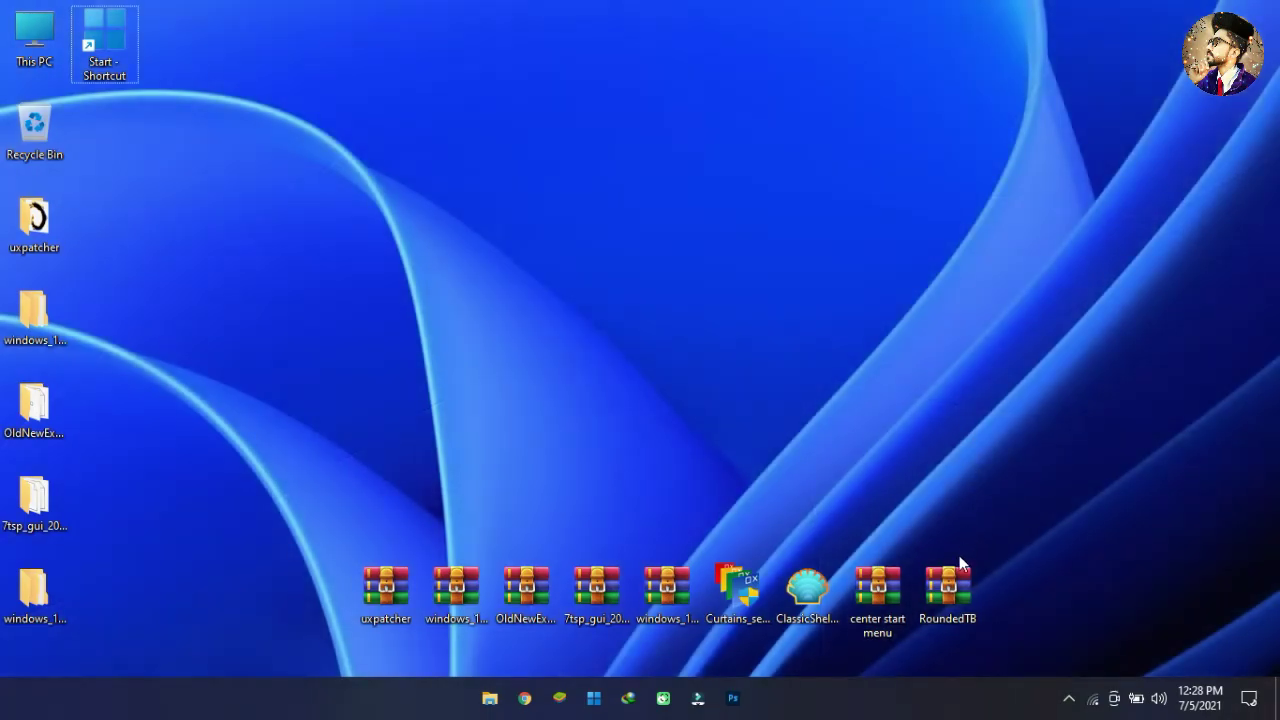
- Extract the RoundedTB archive into its own folder on the desktop
right_click(955, 592)
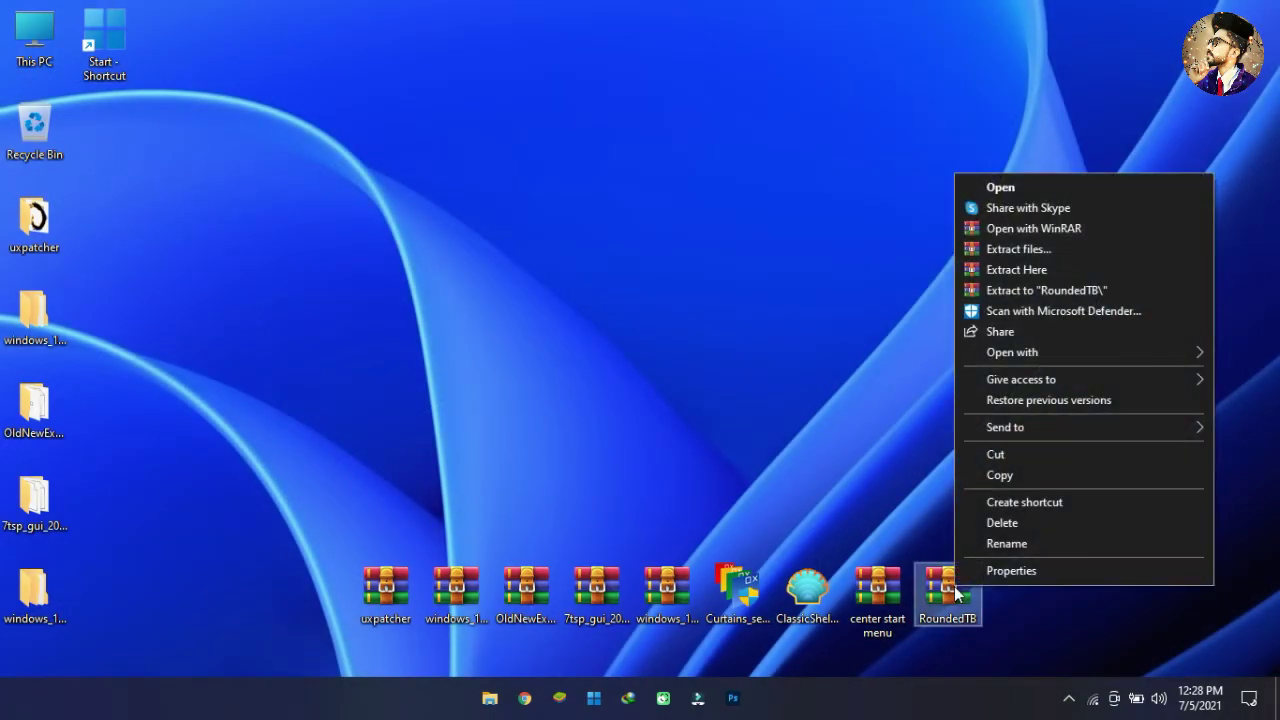
left_click(1027, 248)
left_click(695, 561)
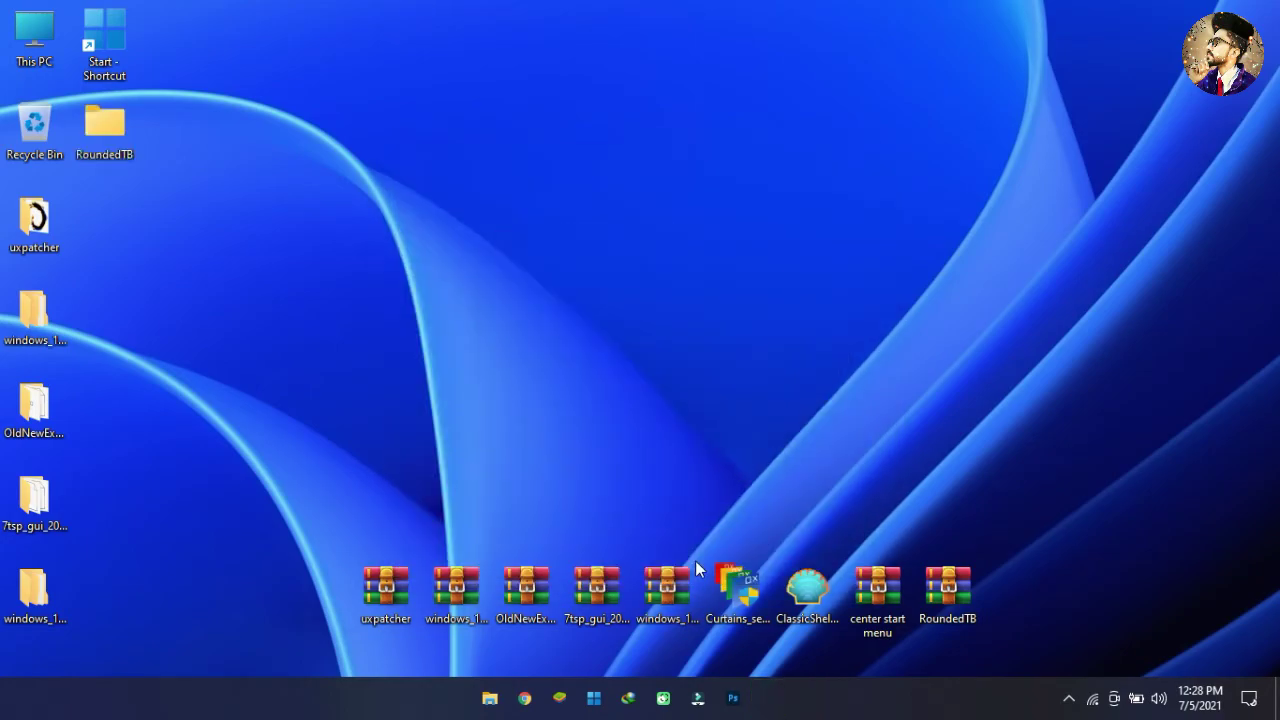
- Run the RoundedTB application from the extracted RoundedTB folder as administrator
double_click(126, 106)
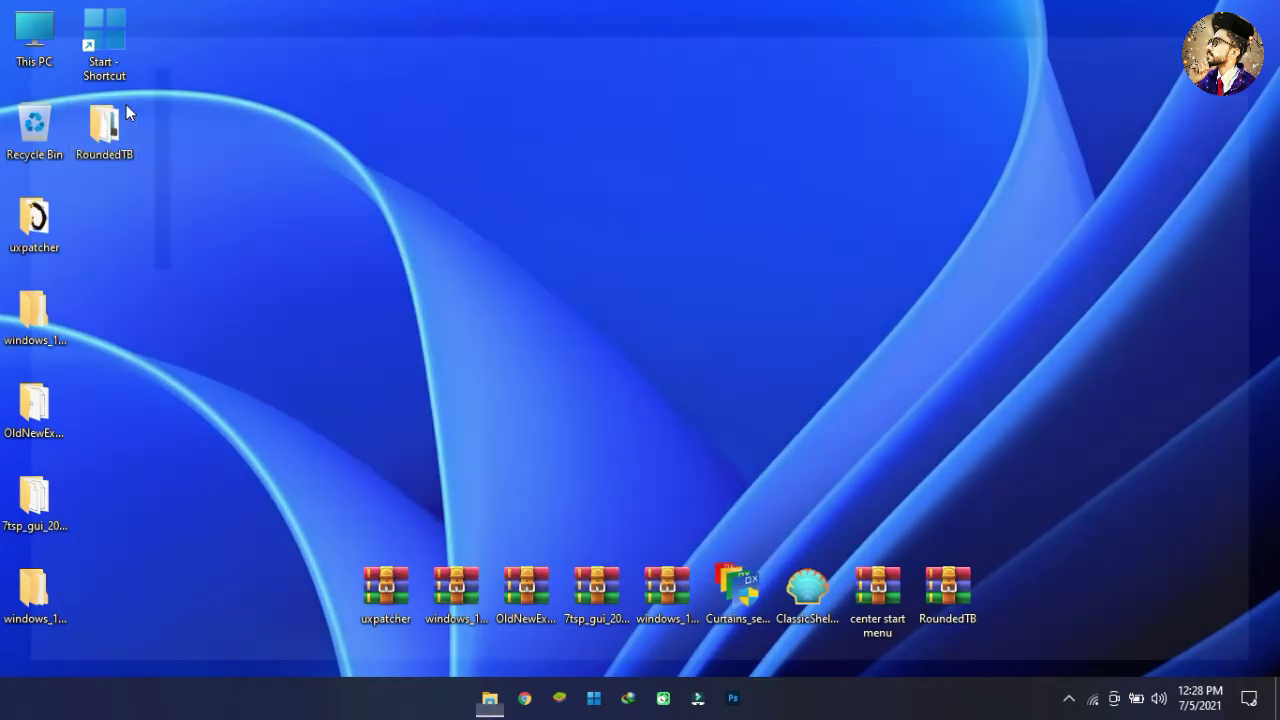
scroll(254, 232, "down", 18)
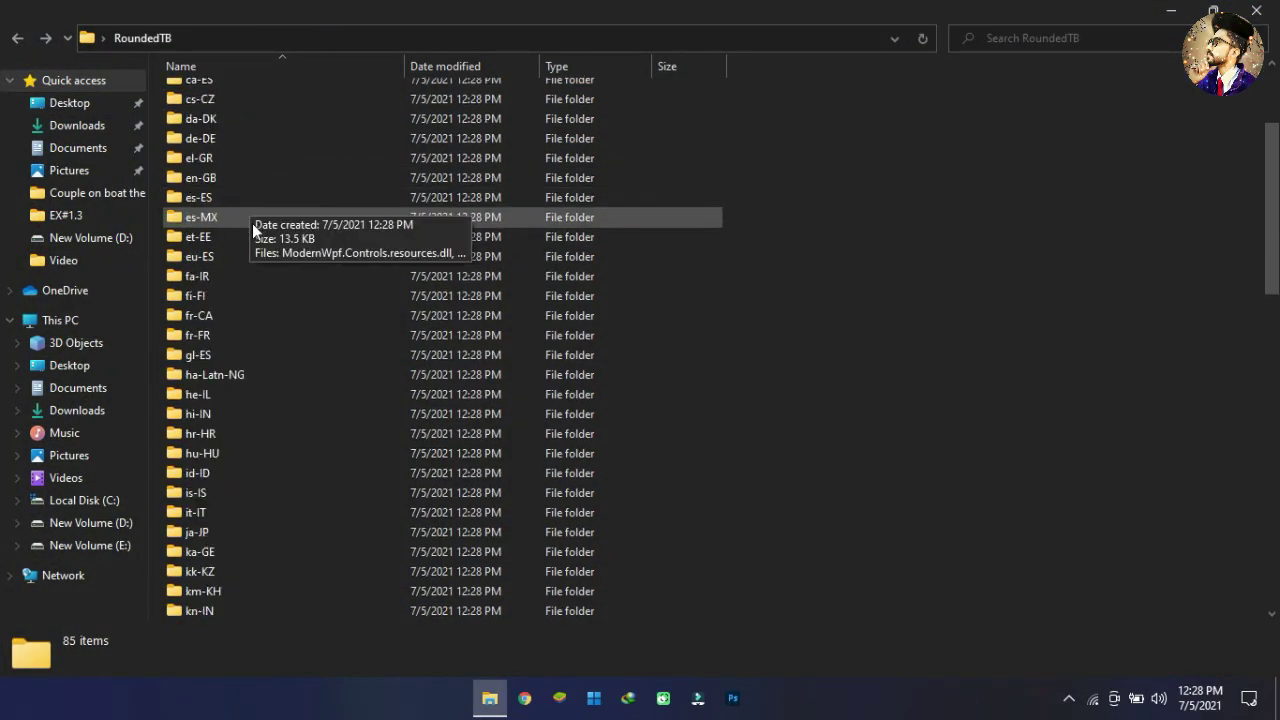
scroll(254, 232, "down", 6)
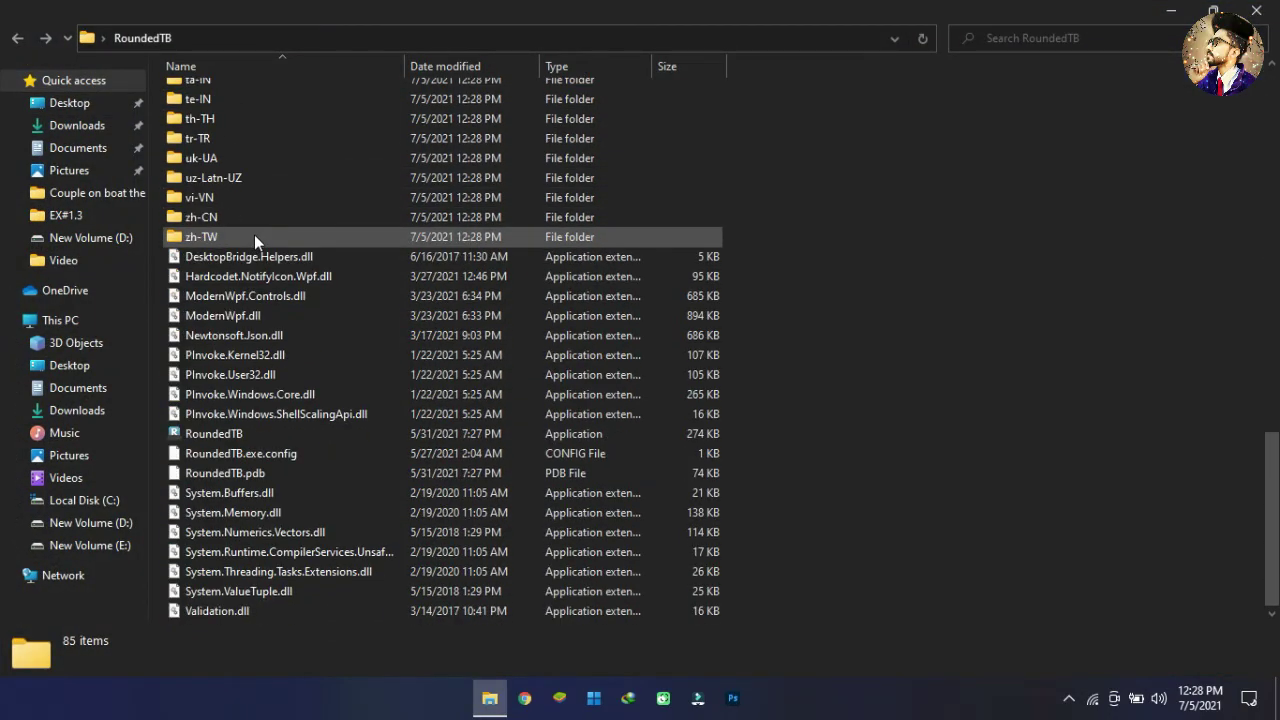
right_click(274, 426)
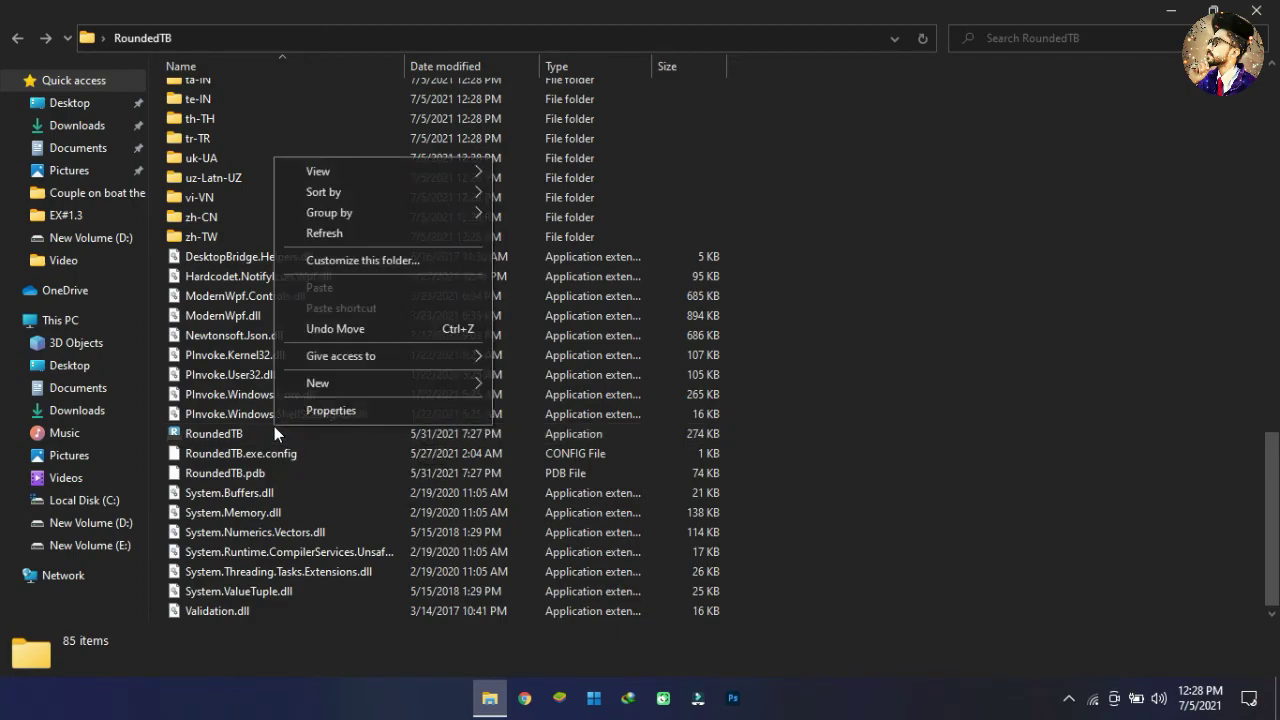
left_click(191, 430)
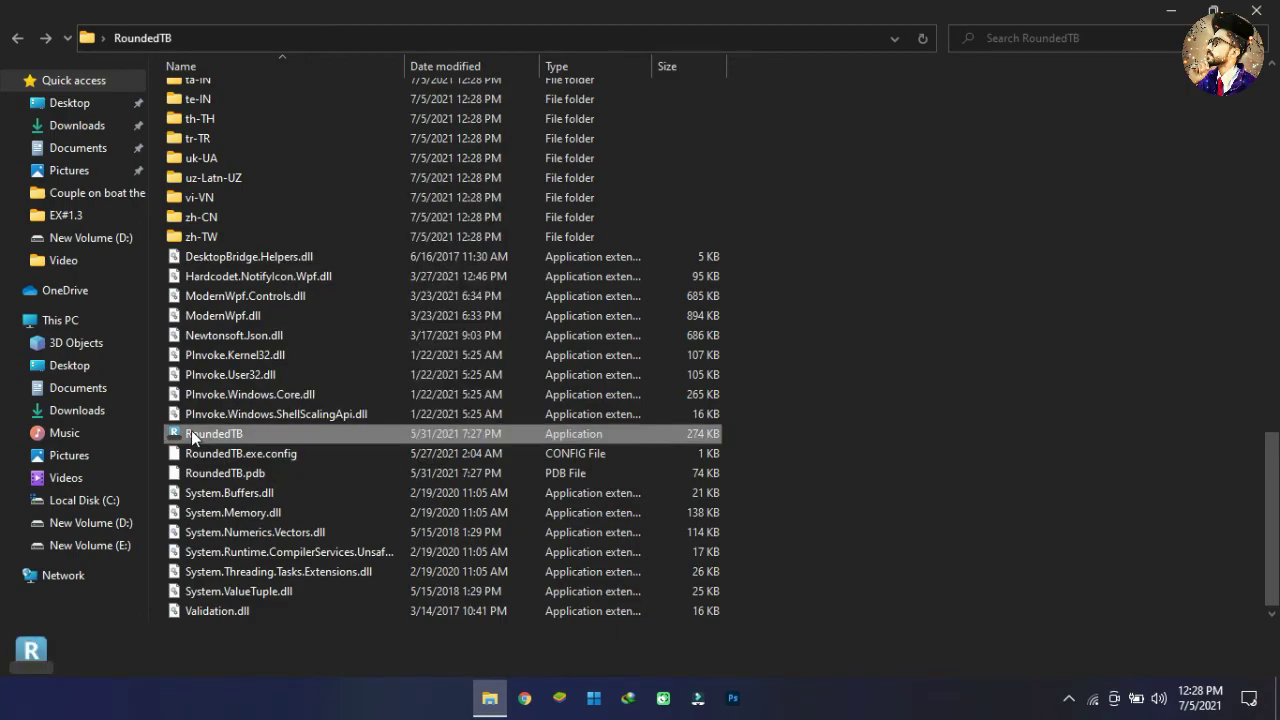
right_click(191, 430)
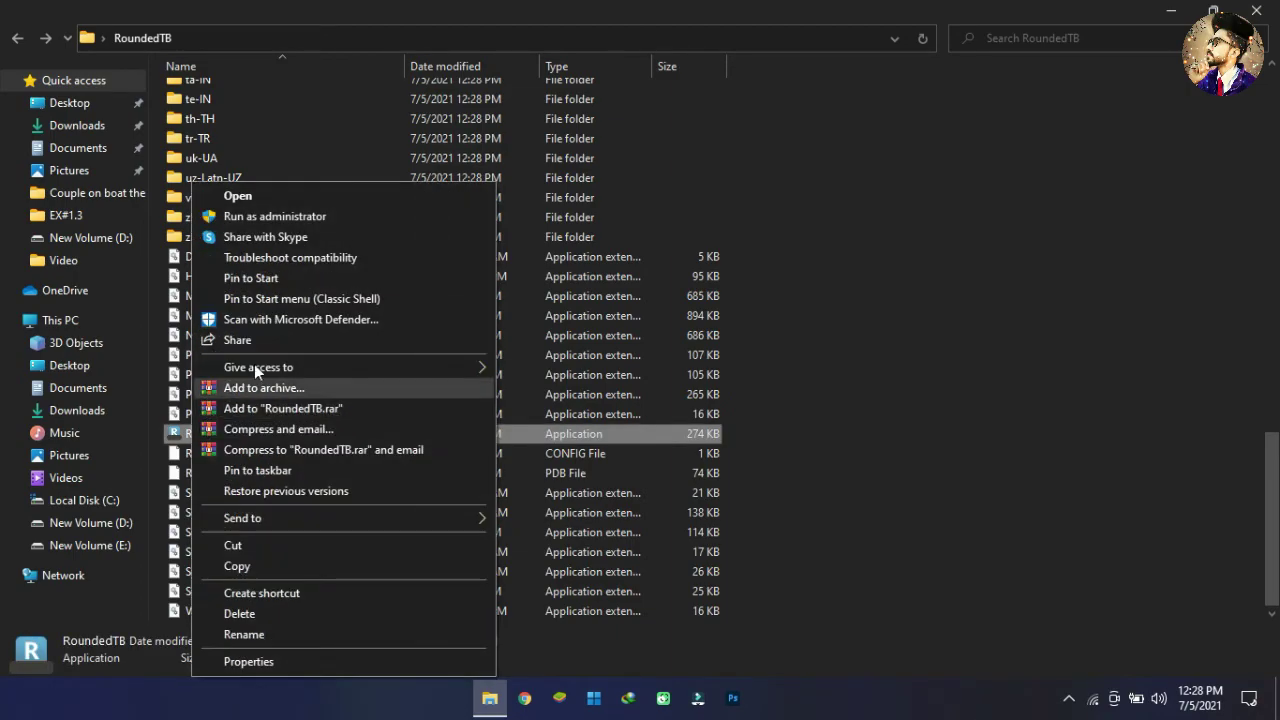
left_click(284, 218)
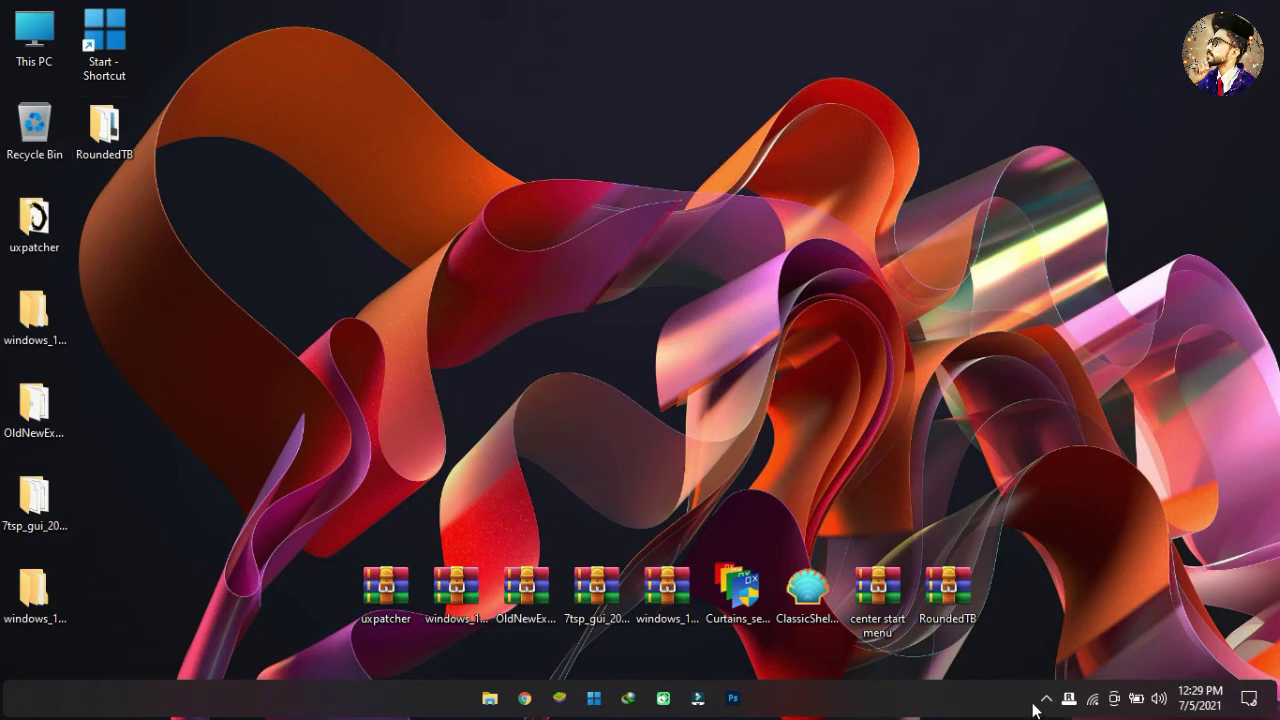
- Show the RoundedTB settings window and apply a taskbar margin of 6 with a corner radius of 6
left_click(1044, 697)
right_click(1112, 620)
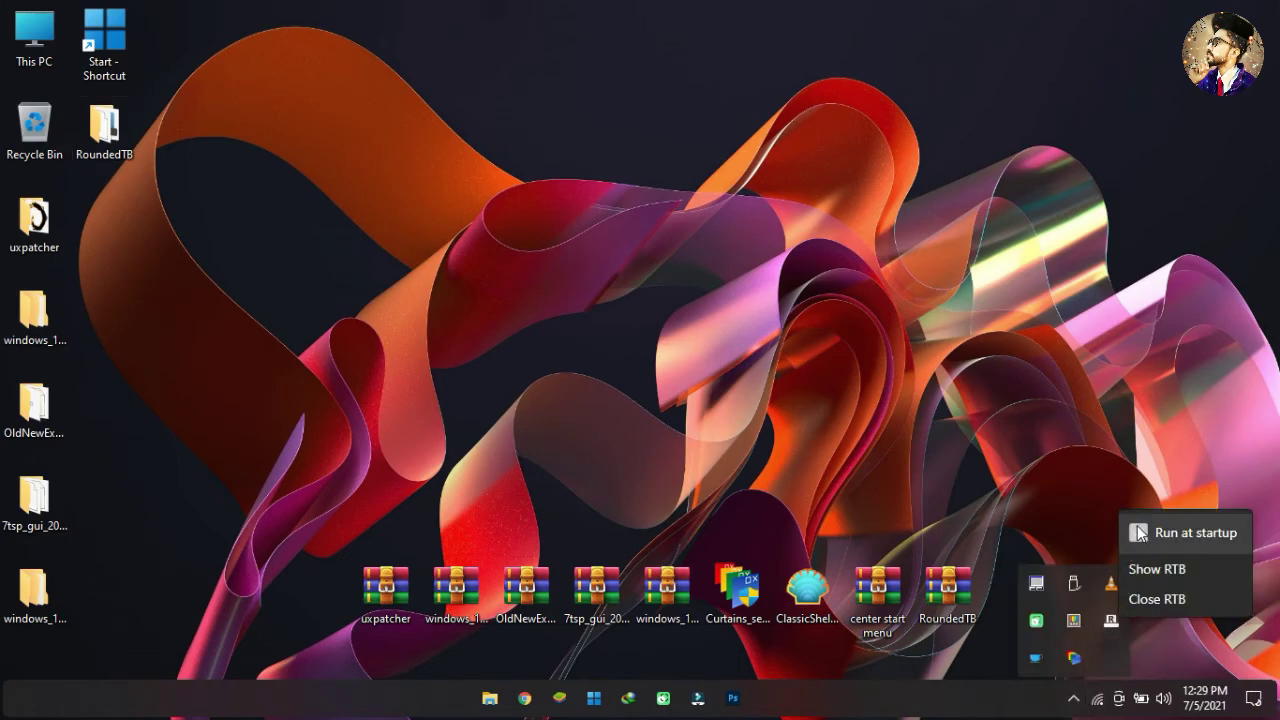
left_click(1145, 567)
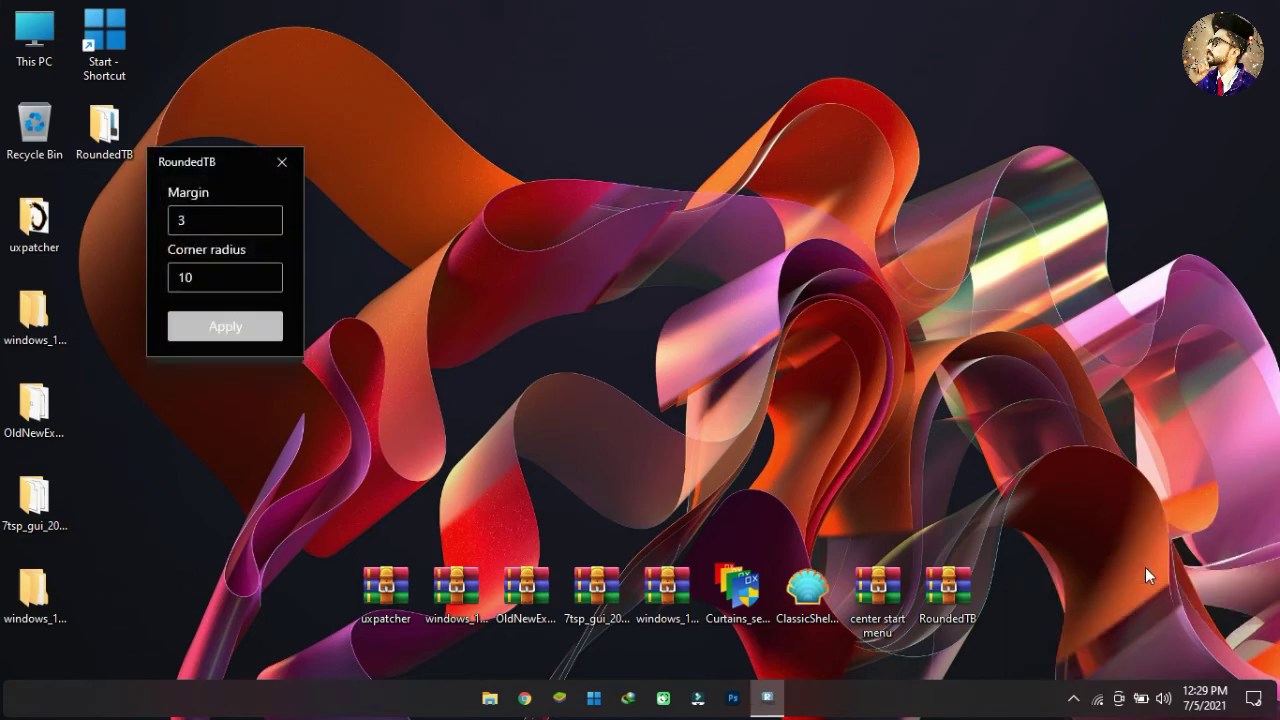
double_click(216, 228)
left_click(202, 272)
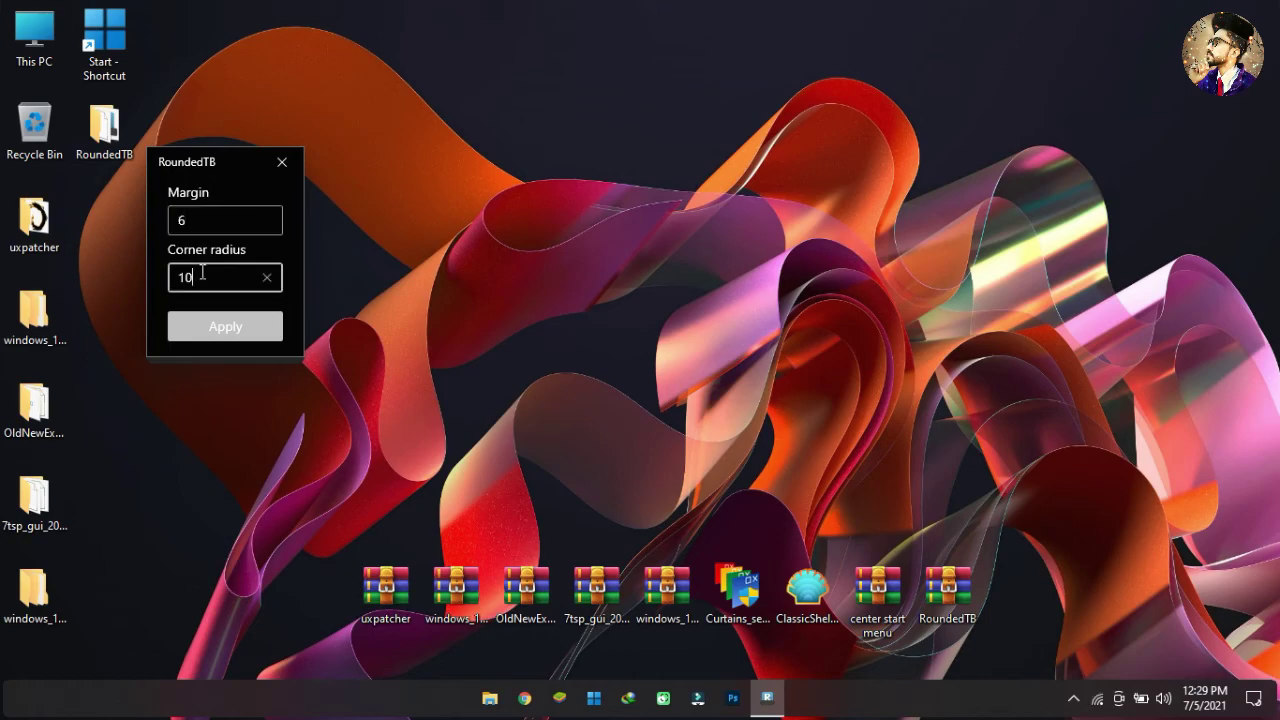
left_click(188, 322)
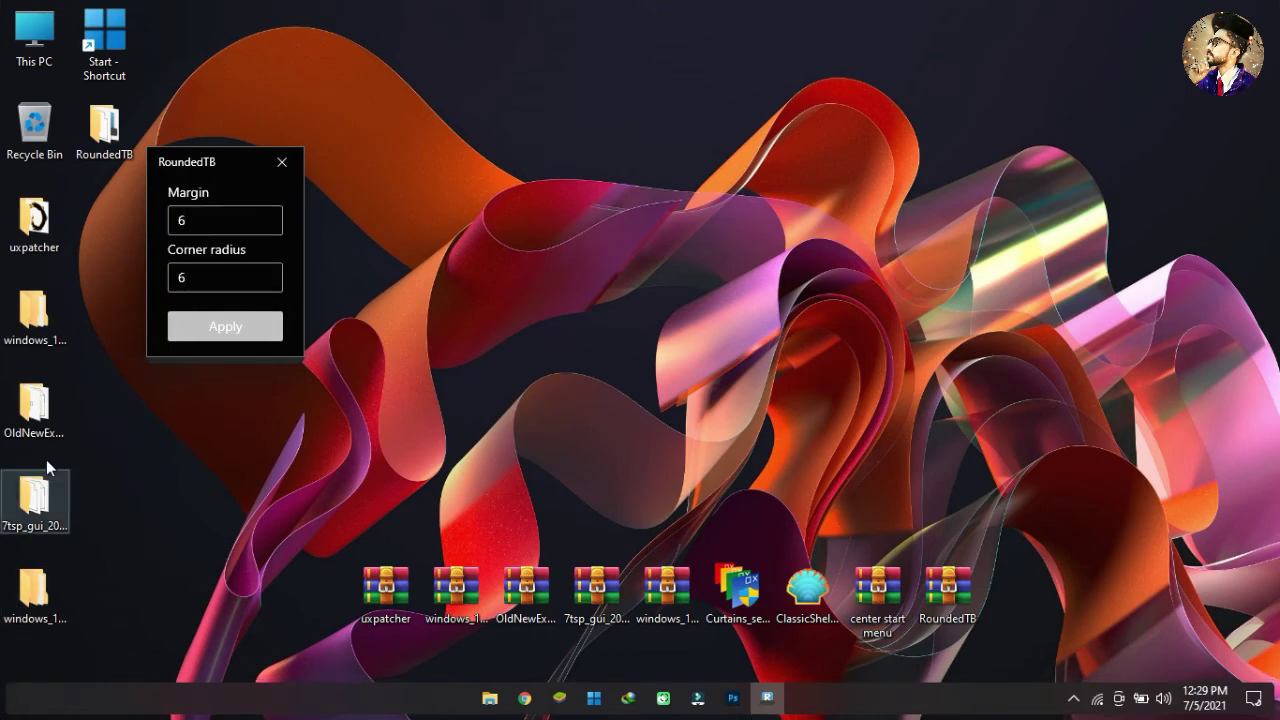
- Apply a corner radius of 8 to the taskbar, followed by a margin of 8
left_click(198, 278)
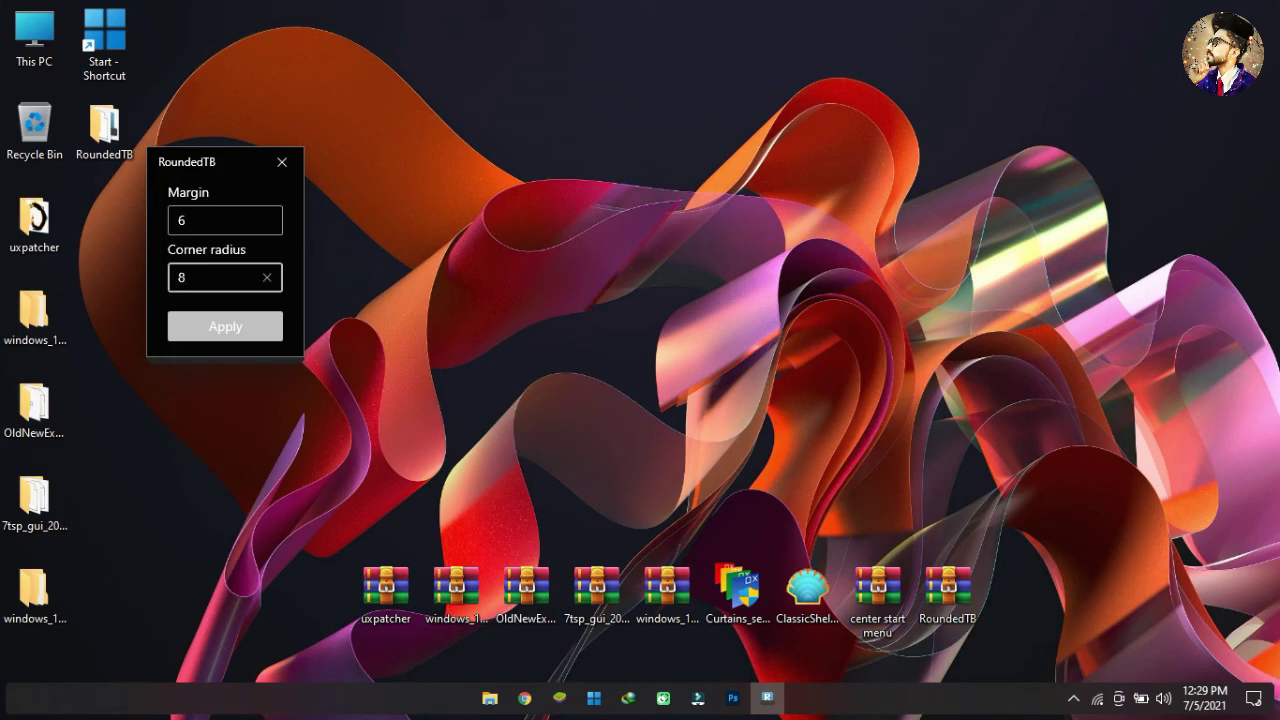
left_click(172, 324)
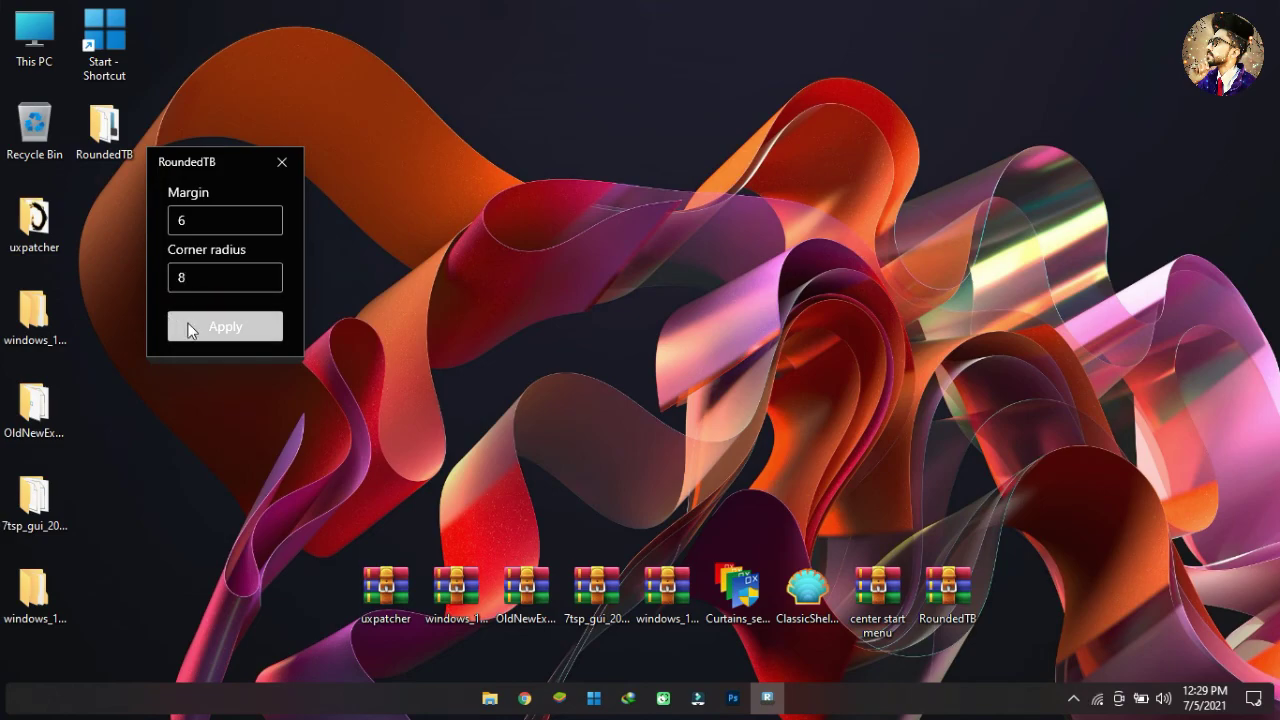
left_click(207, 216)
left_click(227, 323)
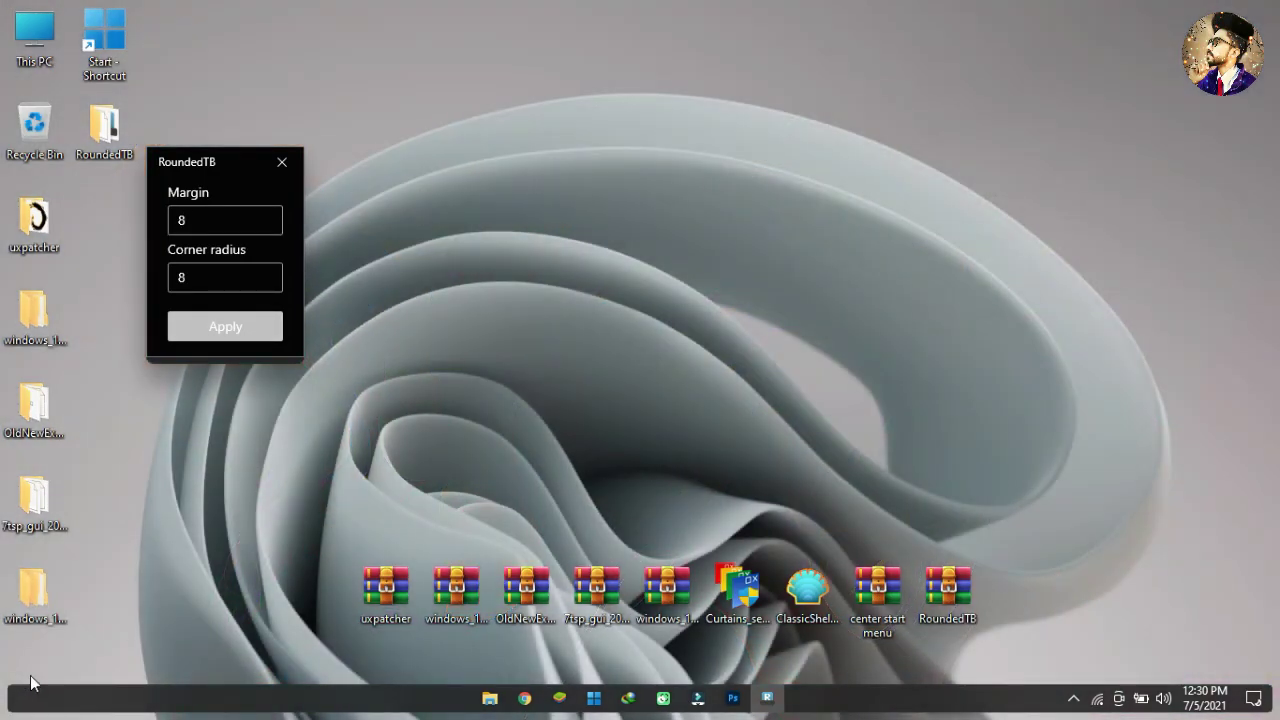
- Apply a taskbar corner radius of 7 and close the RoundedTB settings
left_click(218, 275)
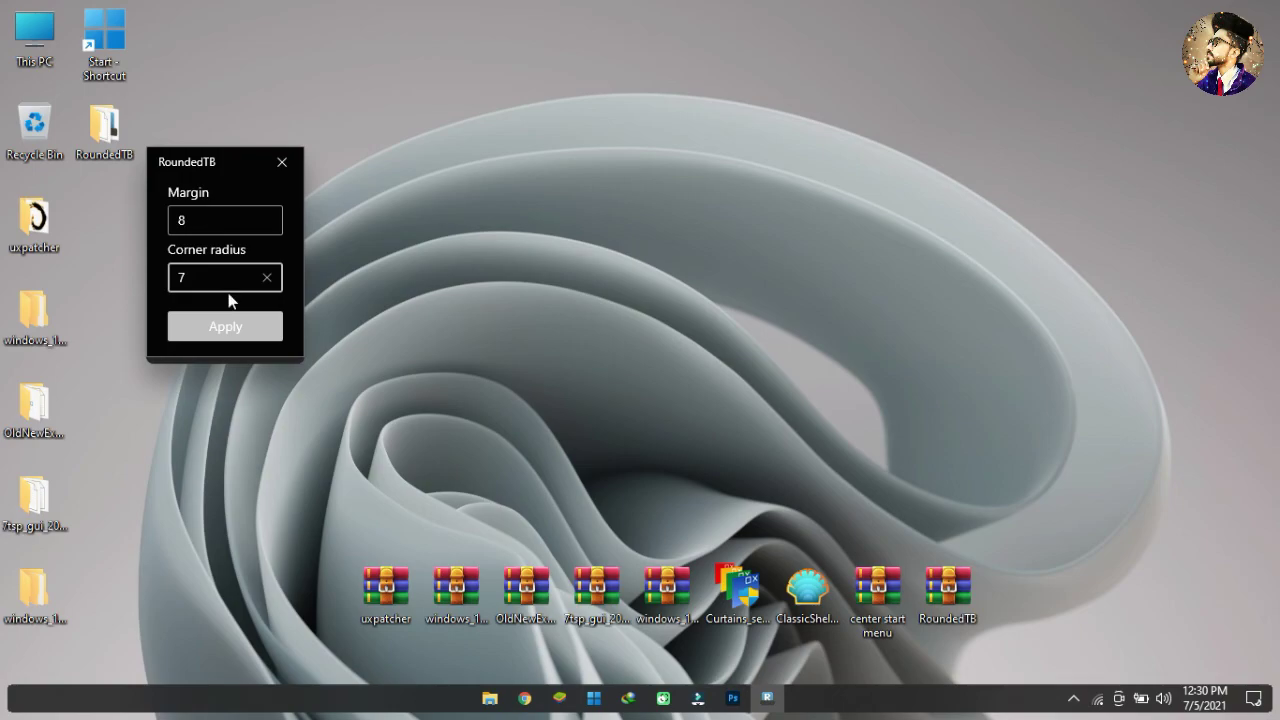
type("7")
left_click(234, 323)
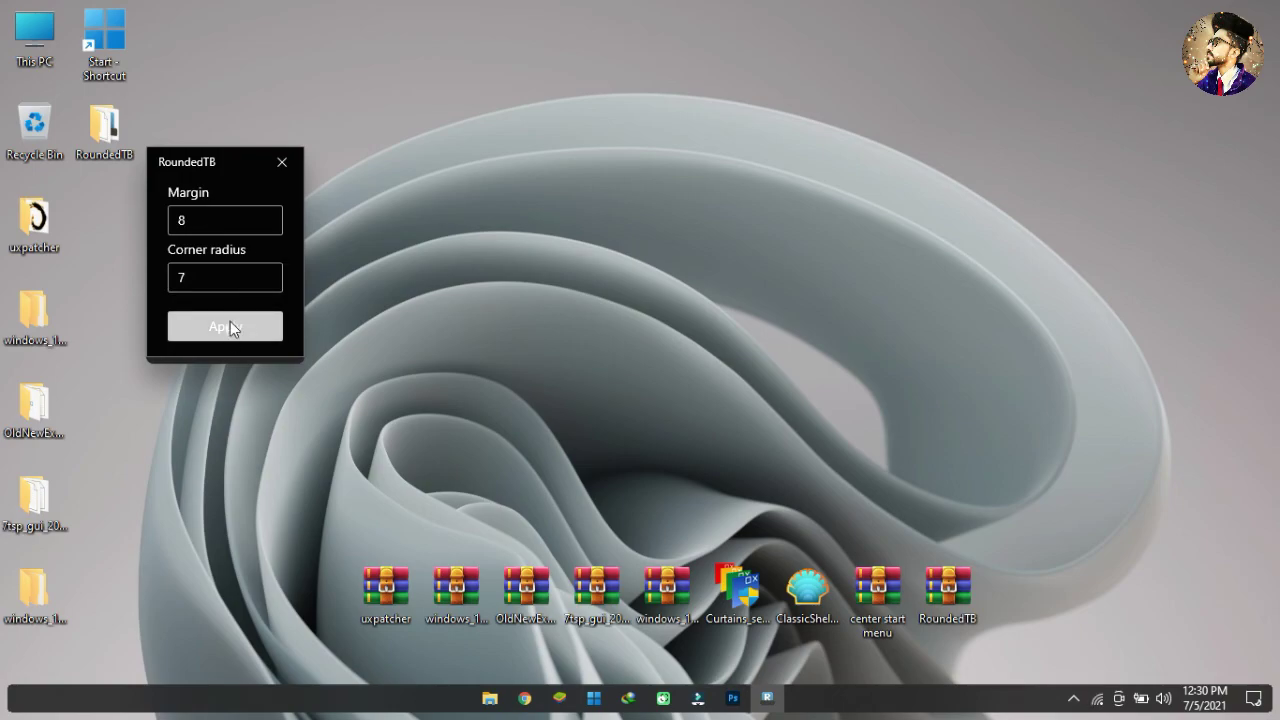
left_click(297, 154)
- Hide all desktop icons by turning off Show desktop icons
right_click(297, 154)
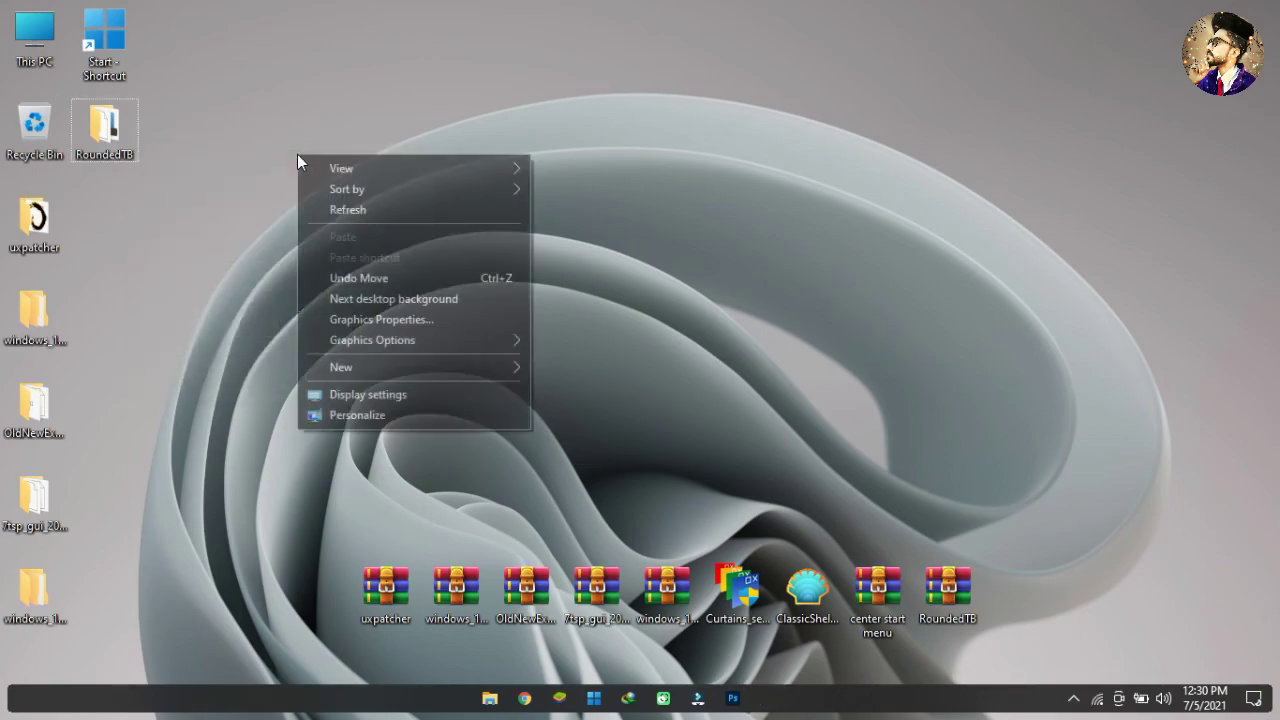
mouse_move(420, 168)
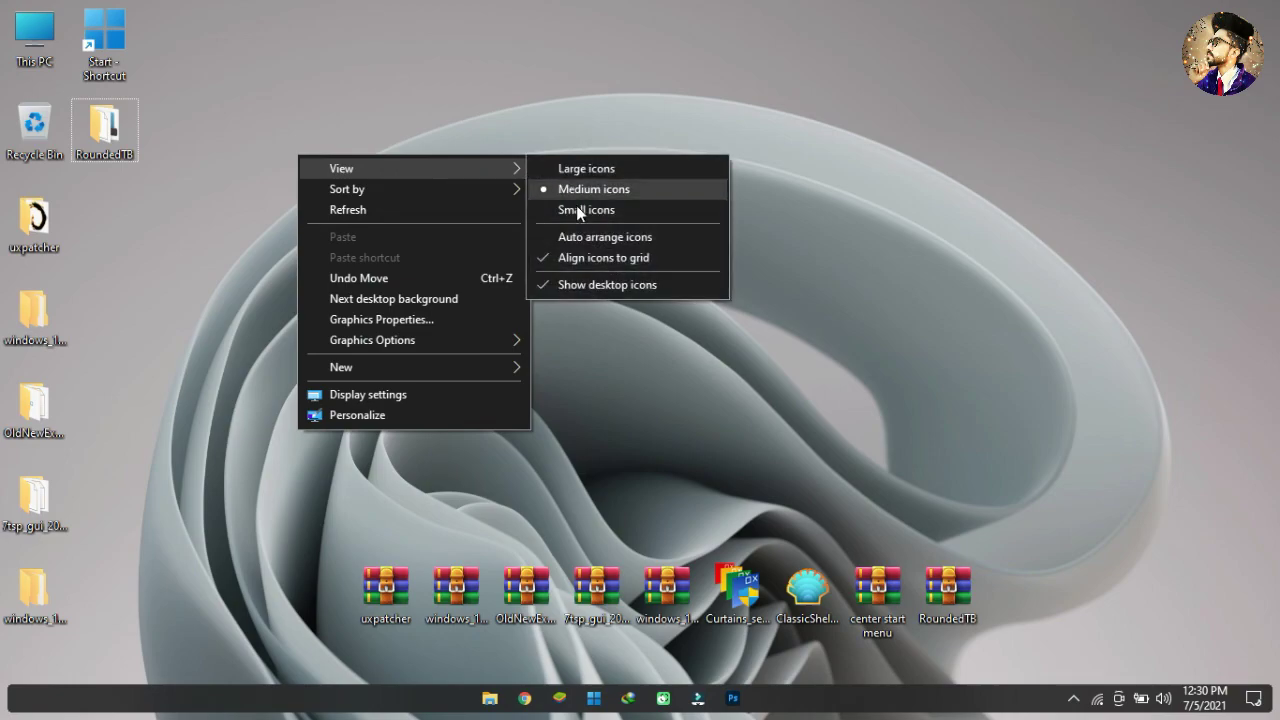
left_click(594, 288)
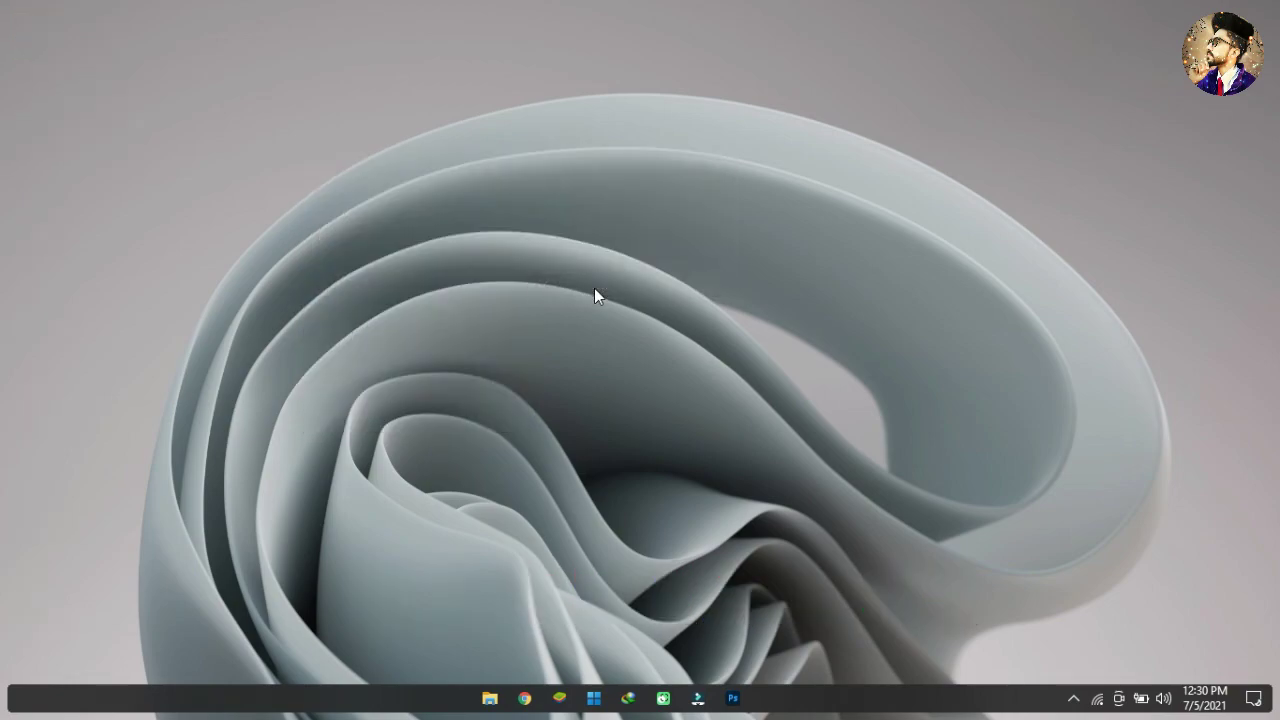